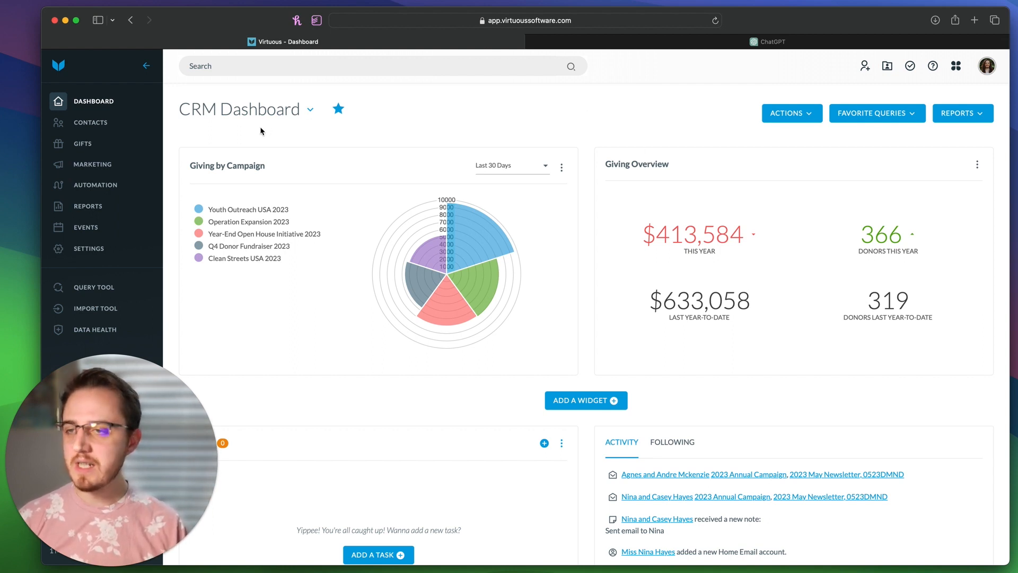
Step: Go to Gifts > Receipting and show the Receipt Templates list
left_click(80, 142)
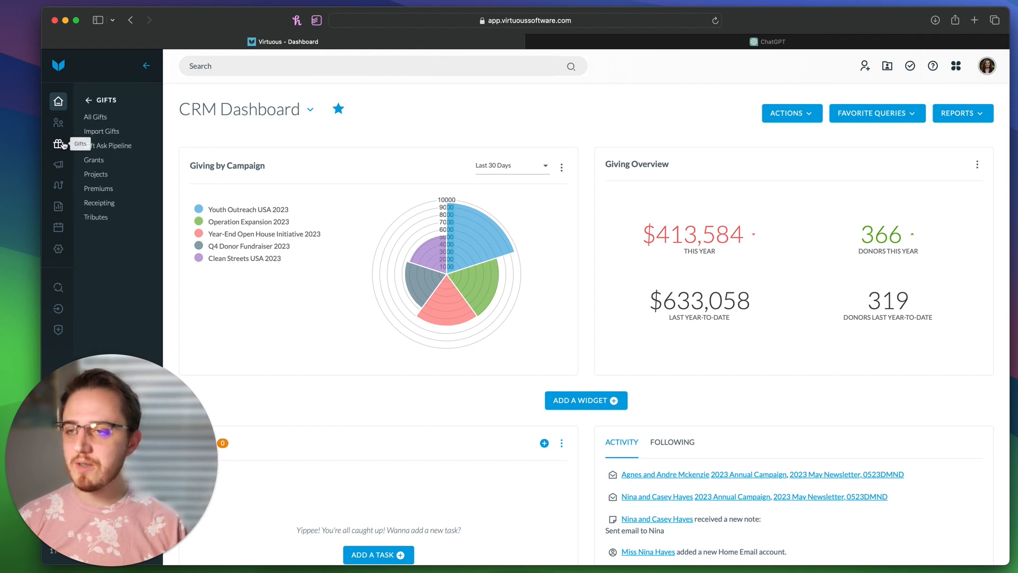
left_click(100, 203)
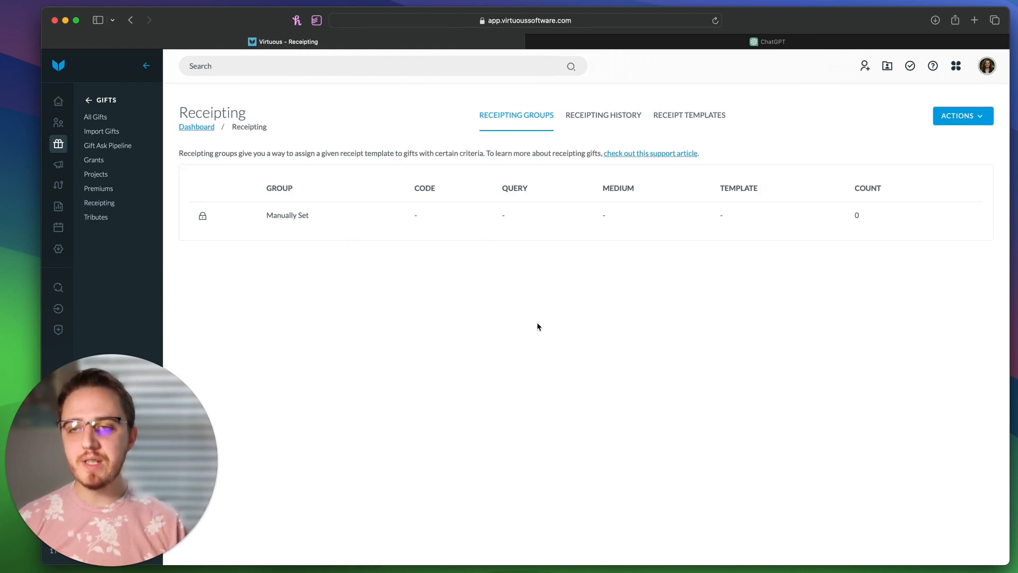
left_click_drag(471, 120, 552, 124)
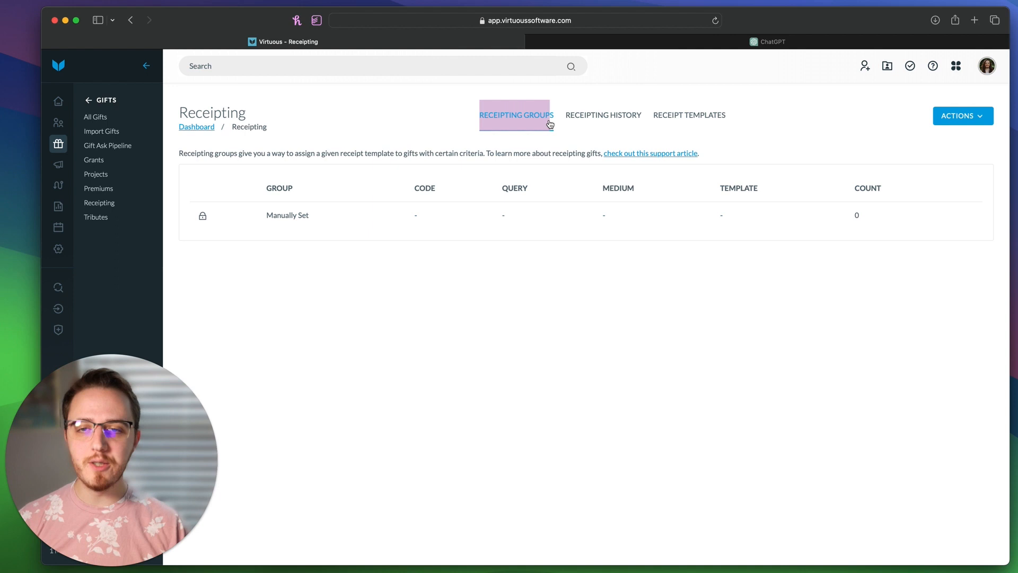
left_click(532, 325)
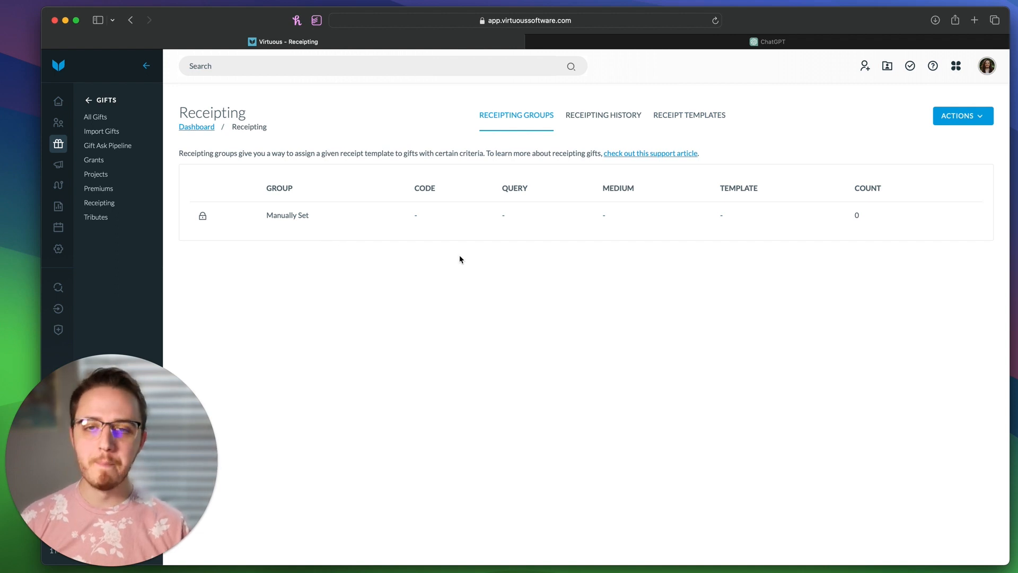
left_click(682, 124)
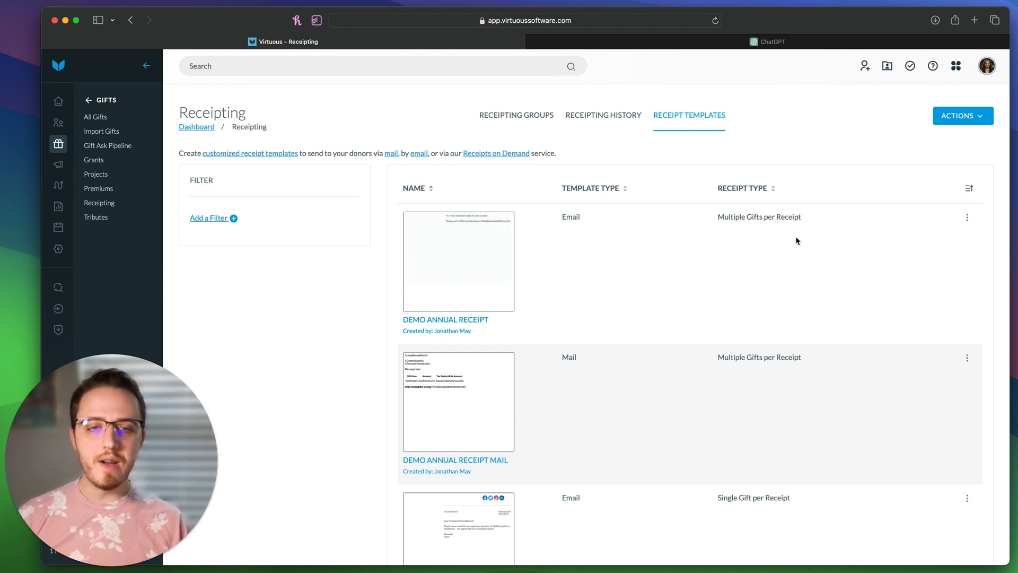
Step: Choose Create Template from the Actions menu above the receipt templates list
left_click(964, 124)
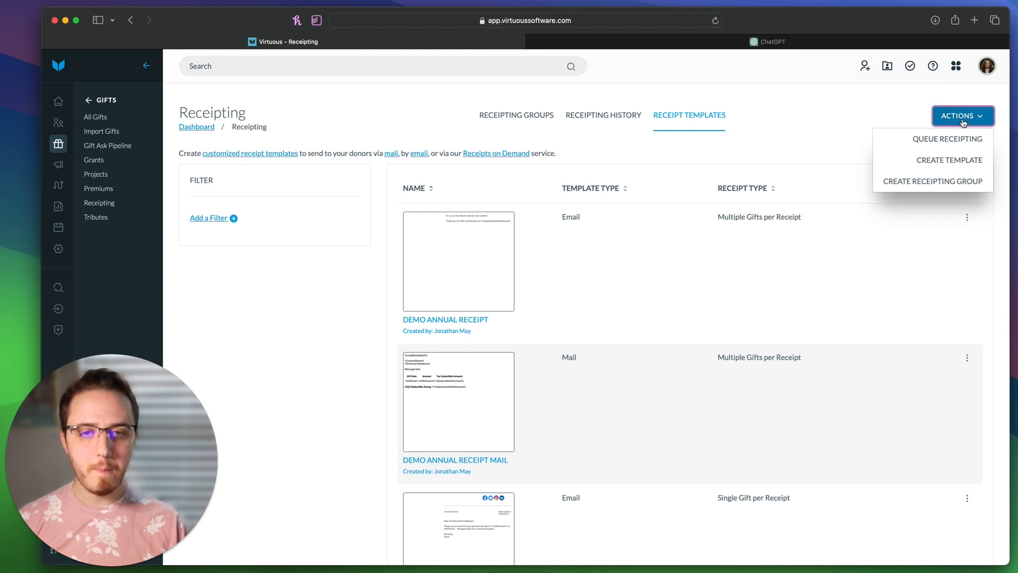
left_click(949, 162)
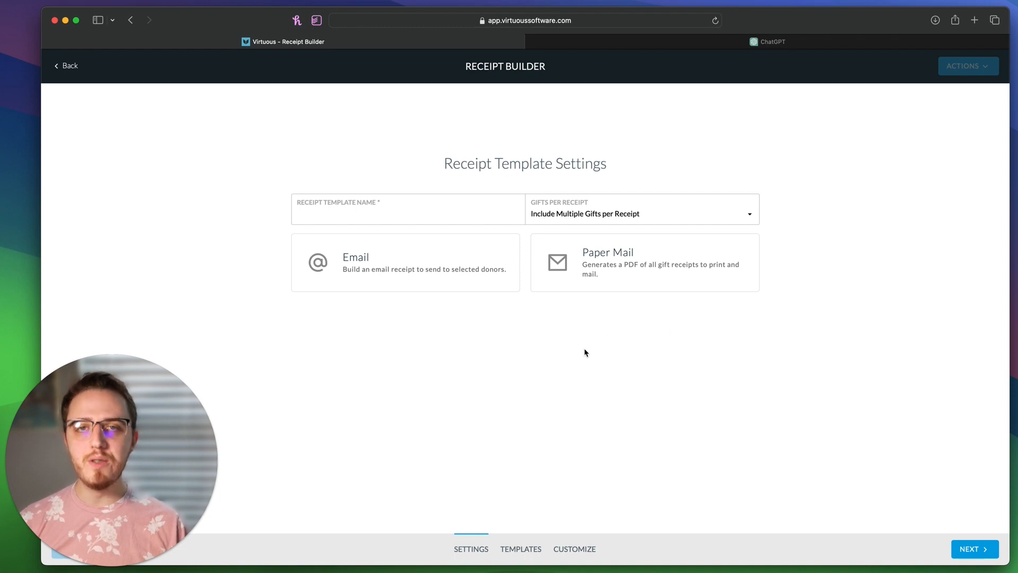
Step: Review the Email and Paper Mail receipt types on the Receipt Template Settings page
left_click(628, 255)
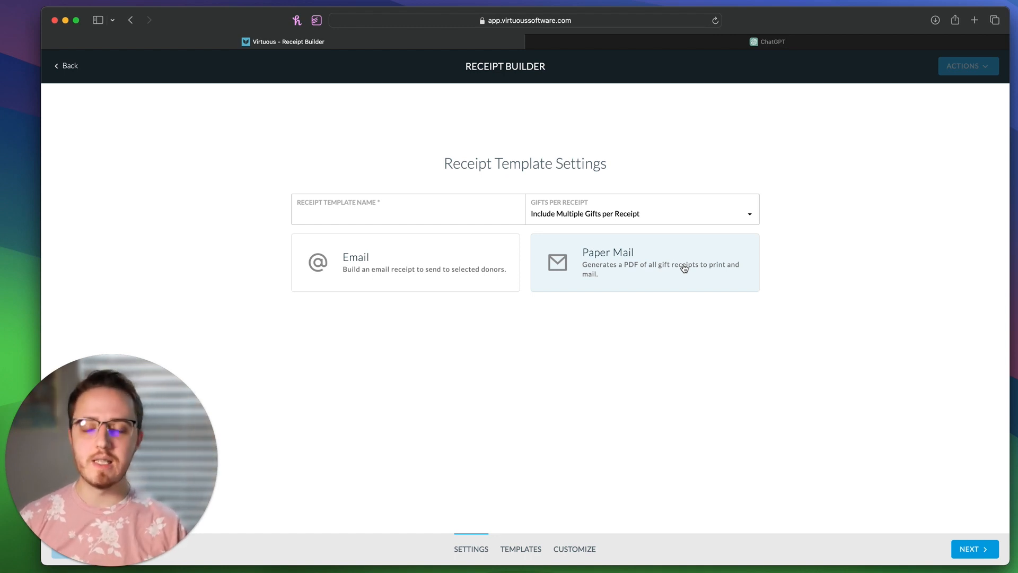
Step: Name the template '2024 Annual Receipt Template (Mail)', choose Paper Mail, and keep Include Multiple Gifts per Receipt
left_click(412, 211)
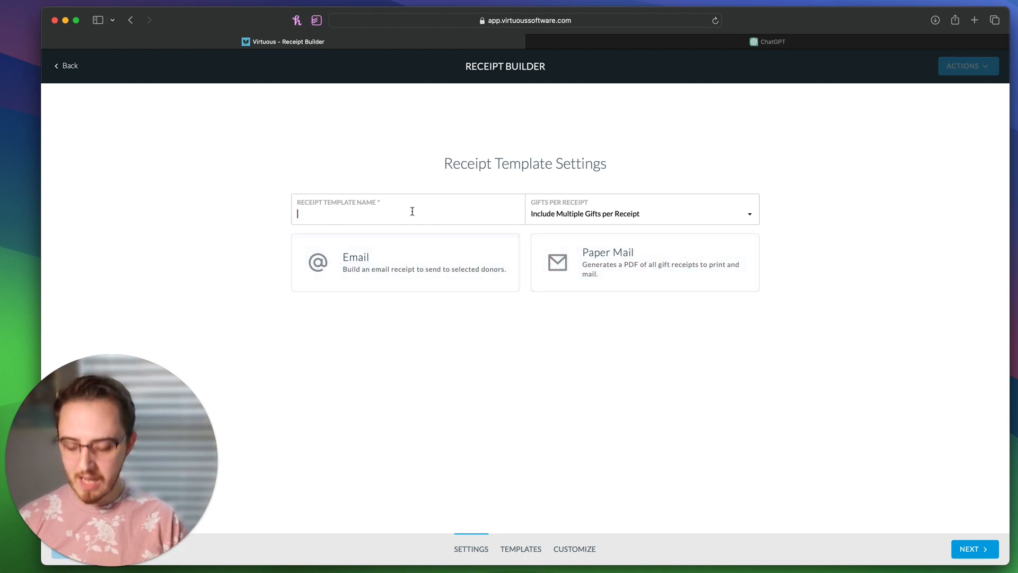
type("202")
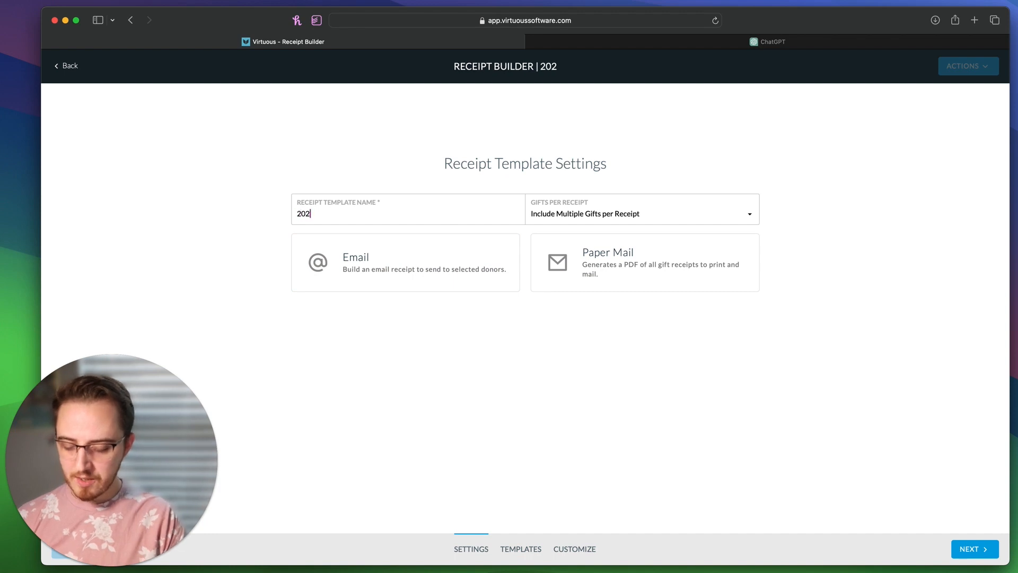
type("4 Ann")
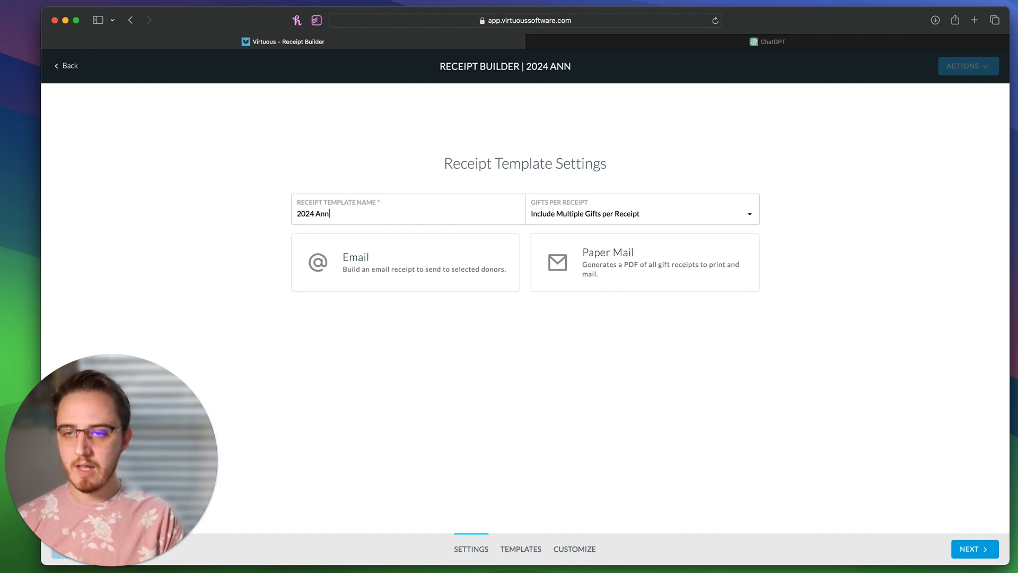
type("ual Recei")
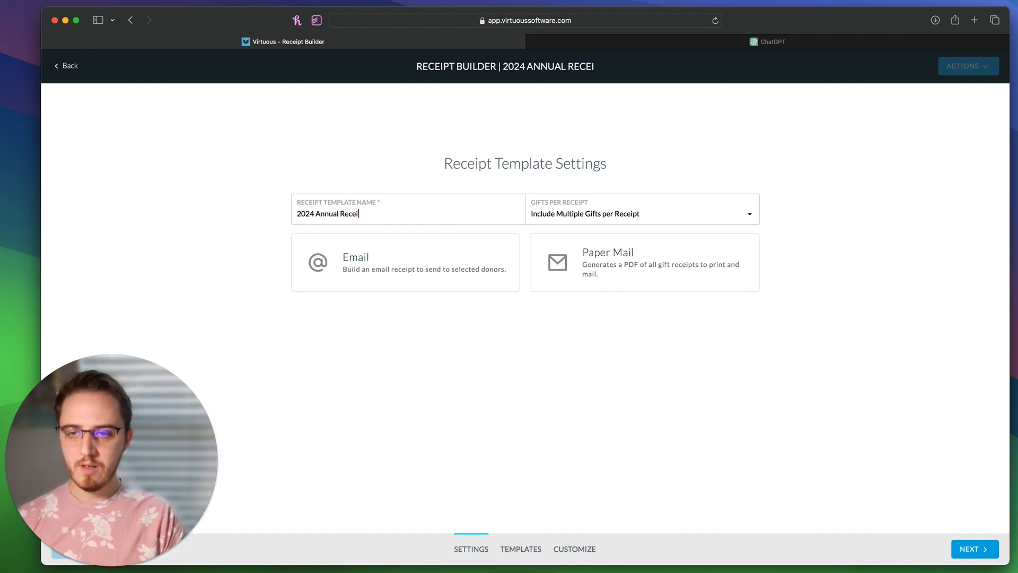
type("pt Template (M")
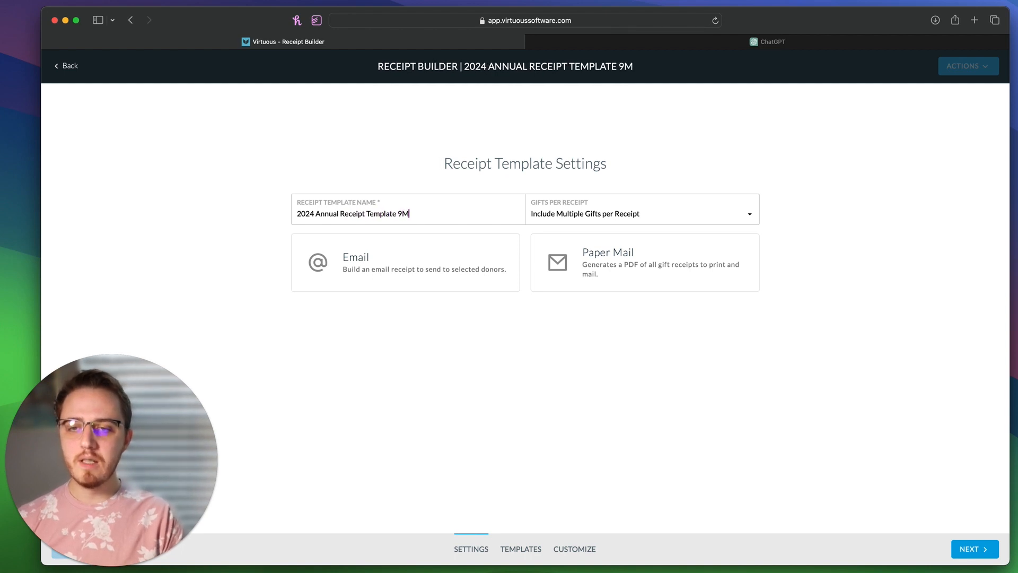
type("ail)")
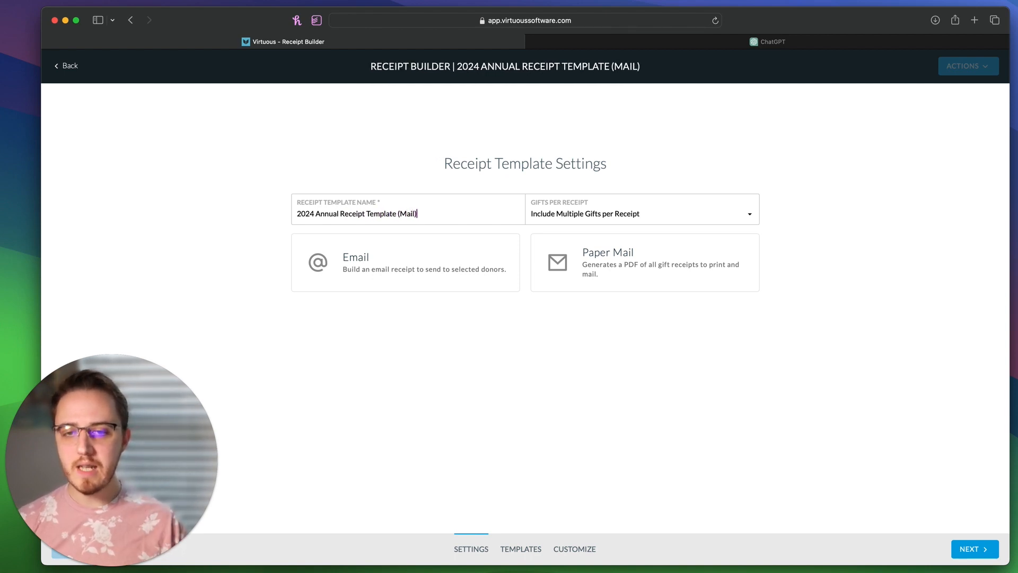
left_click(639, 267)
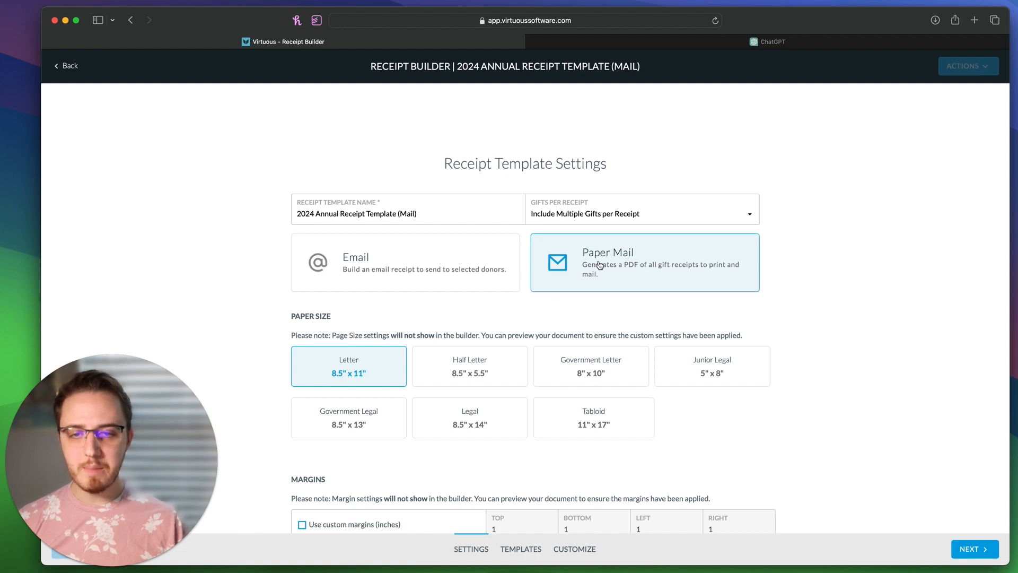
left_click(620, 217)
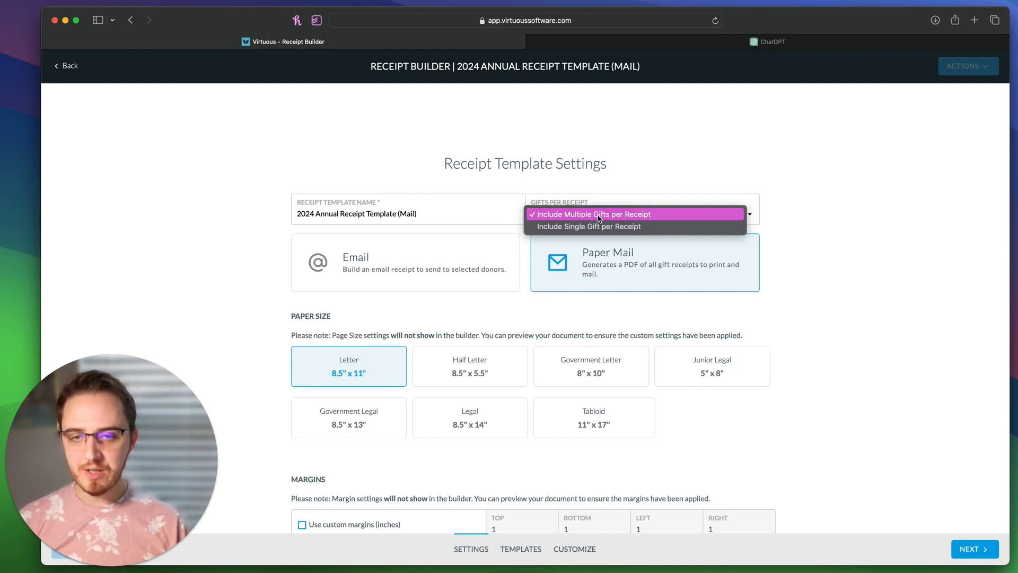
left_click(870, 245)
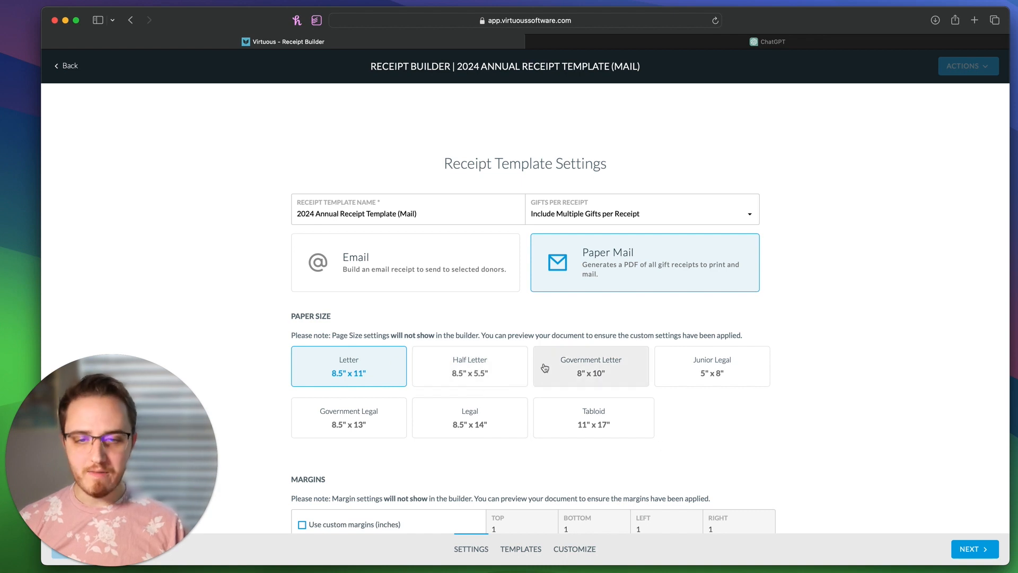
scroll(757, 409, "down", 3)
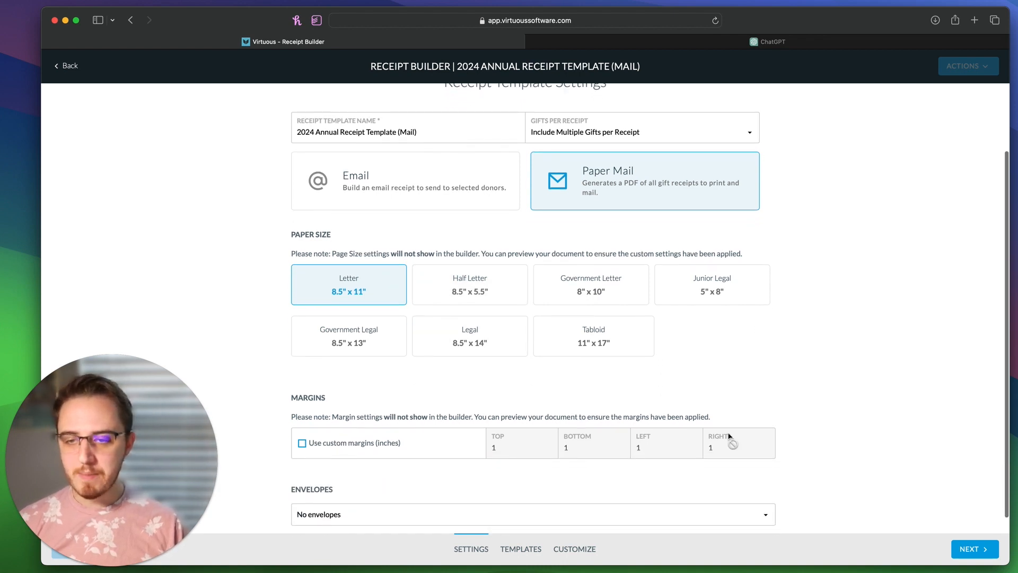
scroll(786, 465, "down", 1)
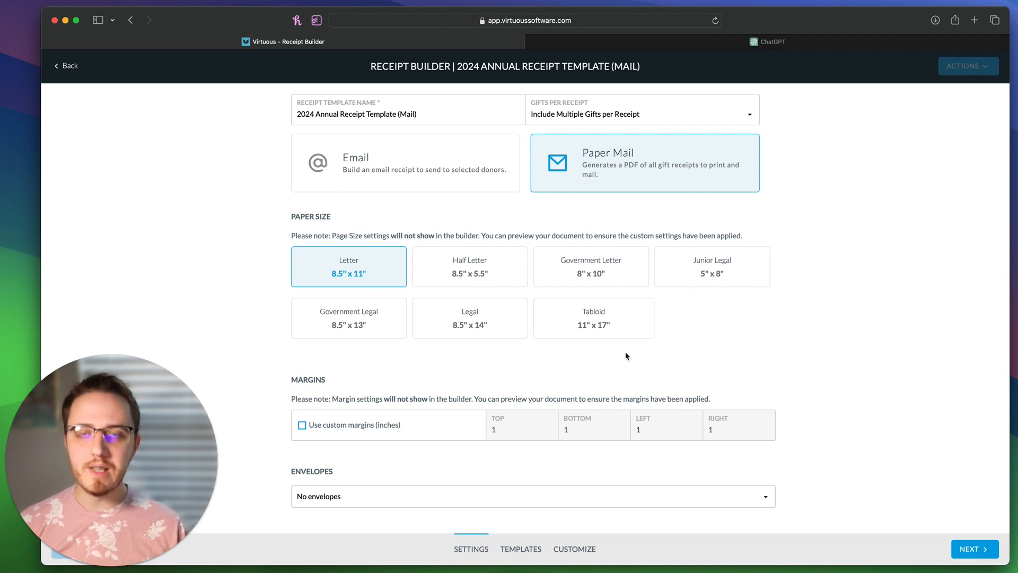
left_click(363, 429)
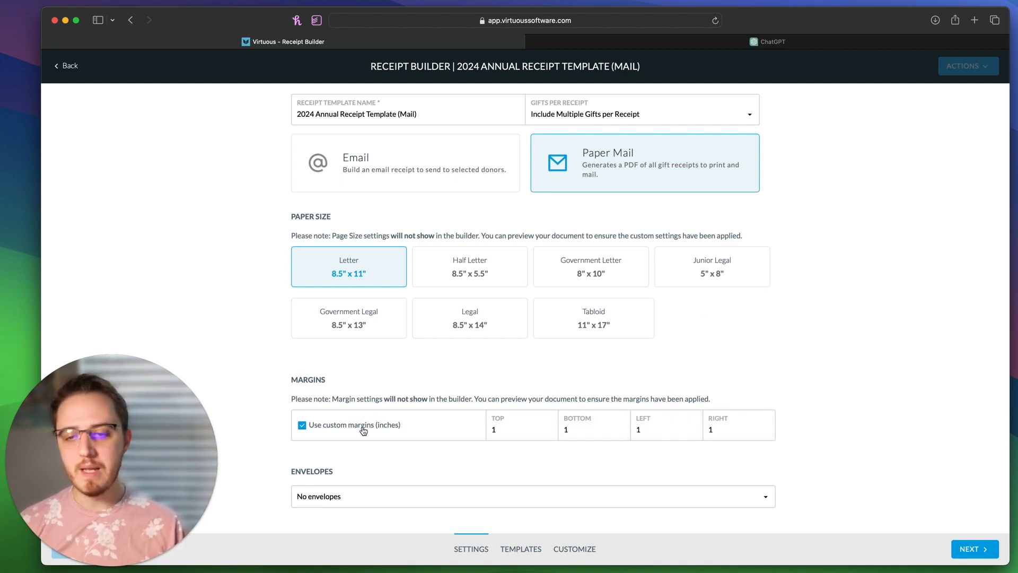
left_click(364, 430)
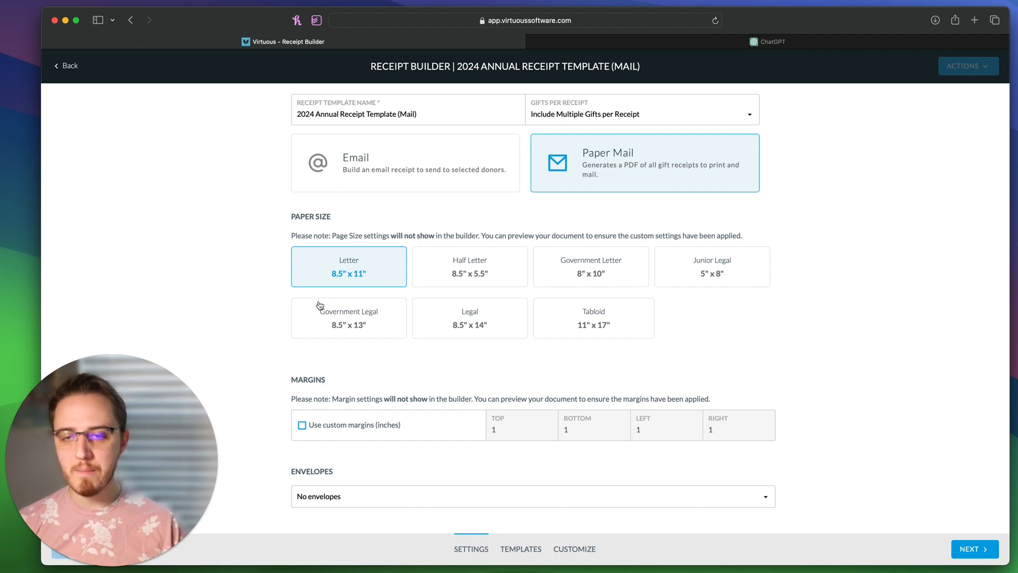
left_click(364, 498)
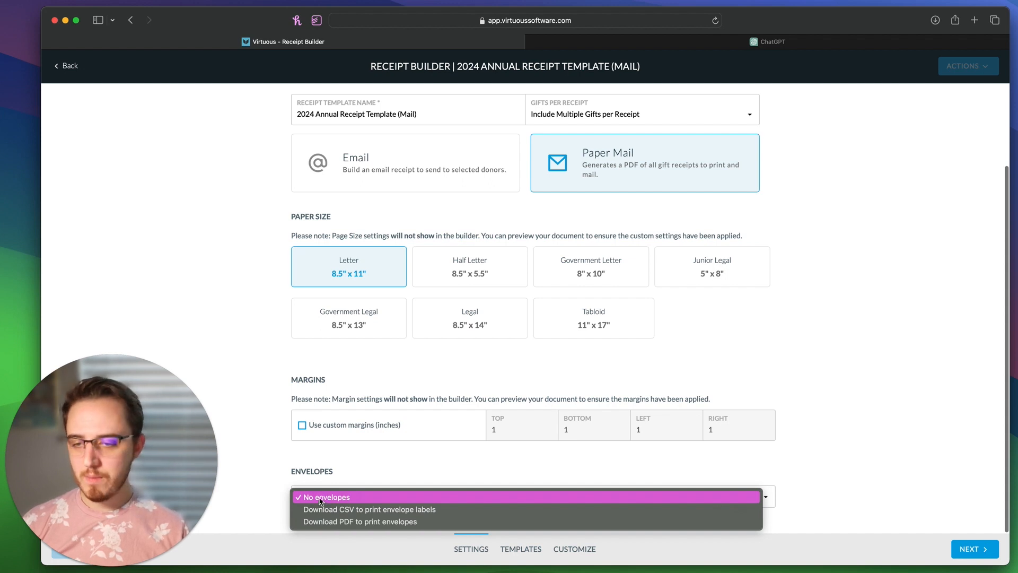
Step: Keep No envelopes and continue through the Template Library with Blank Template selected
left_click(349, 498)
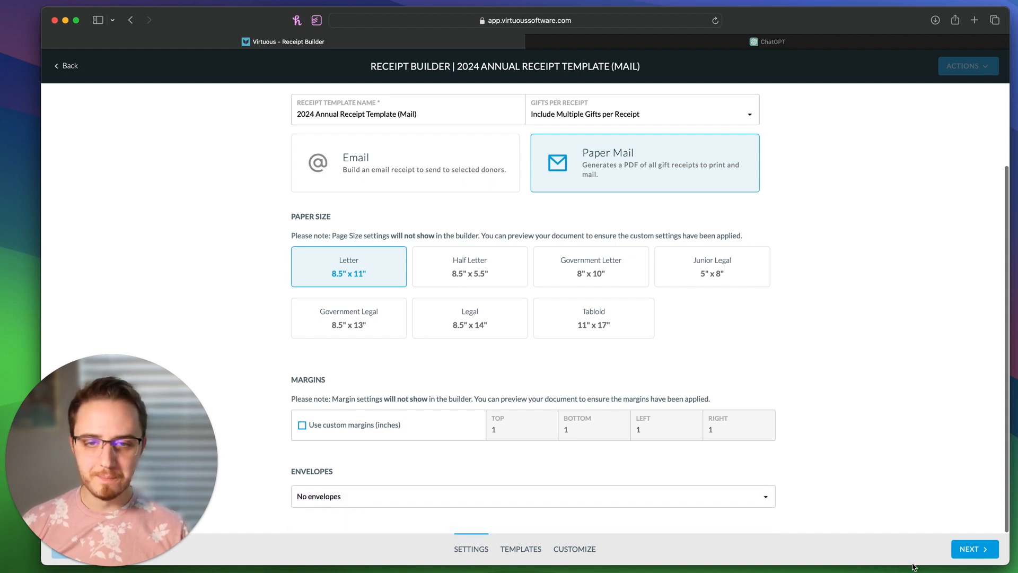
left_click(981, 554)
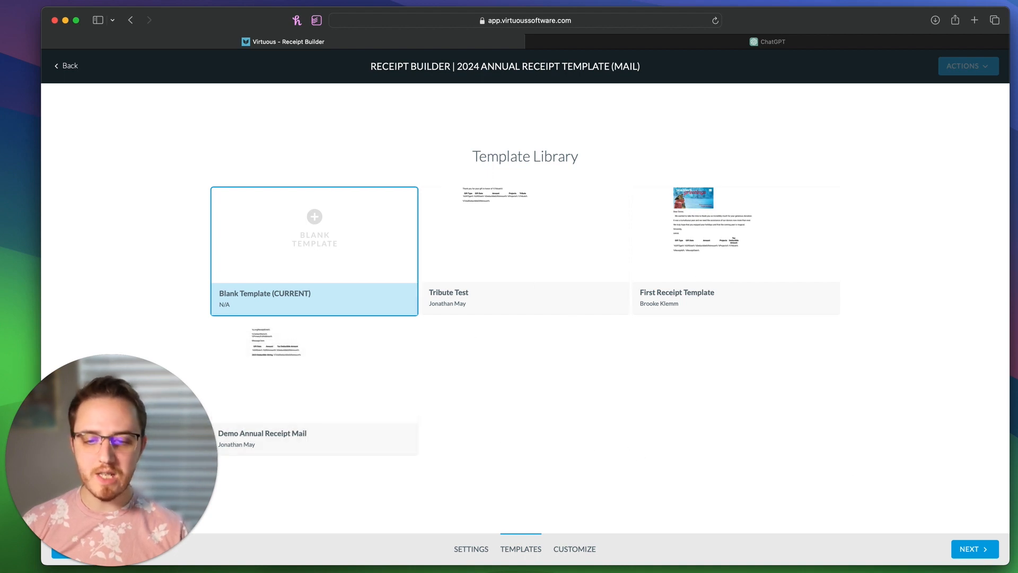
left_click(968, 551)
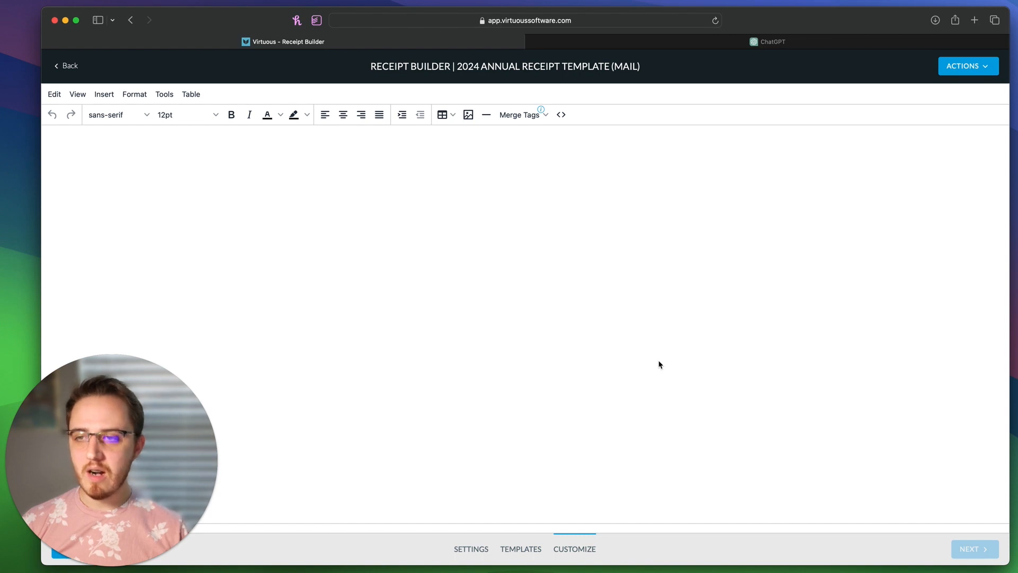
left_click(544, 235)
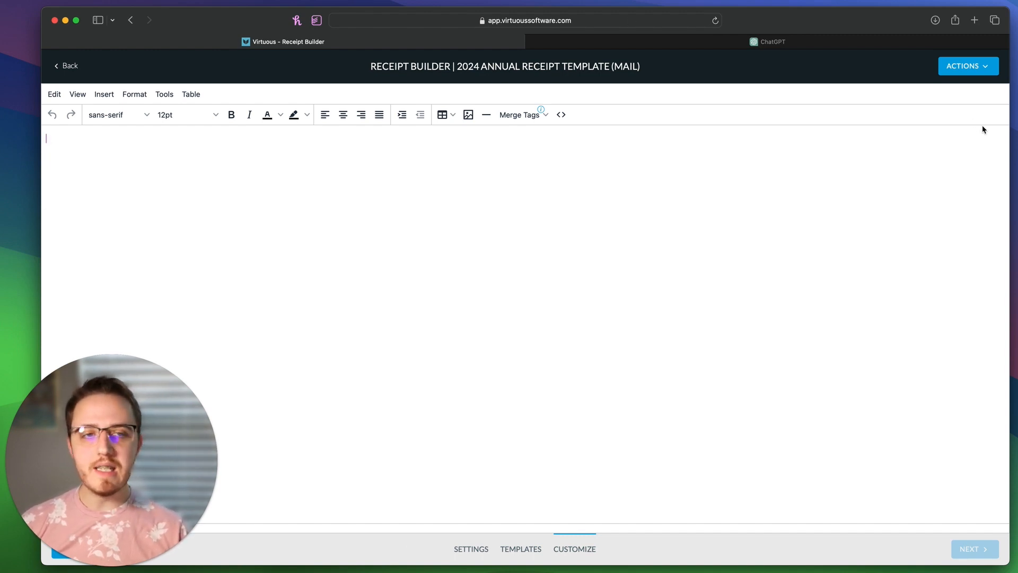
left_click(972, 67)
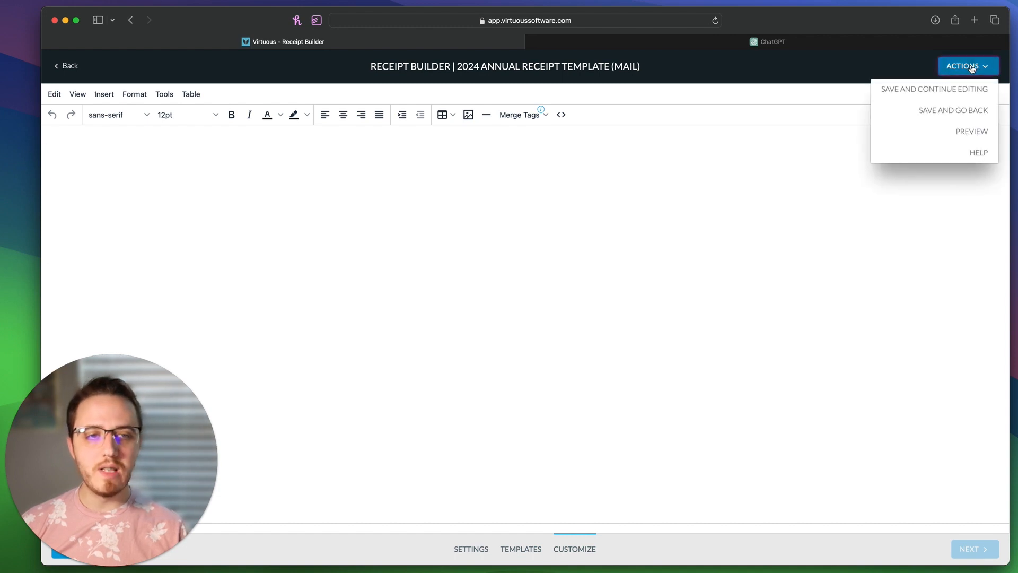
left_click(951, 131)
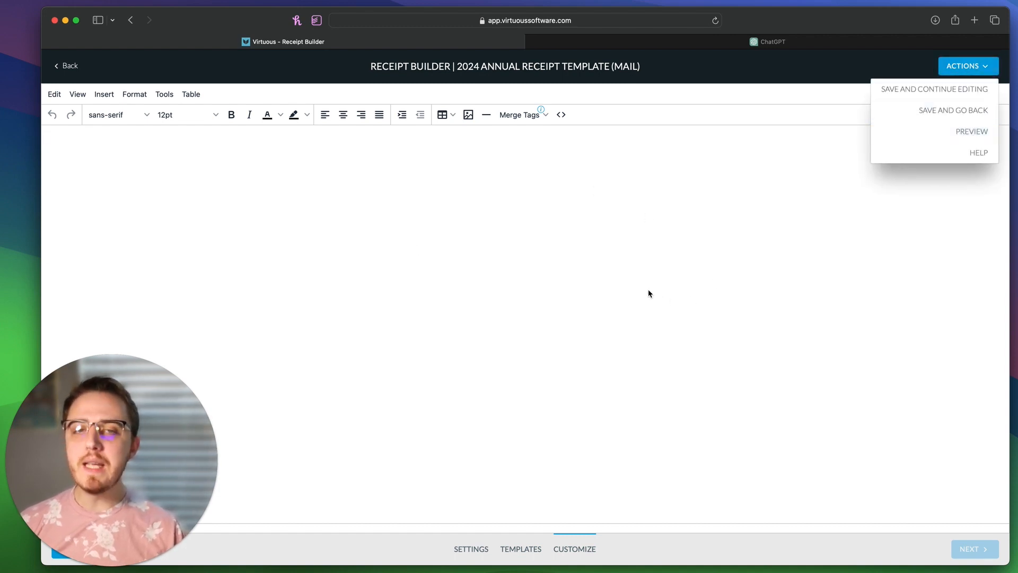
left_click(969, 66)
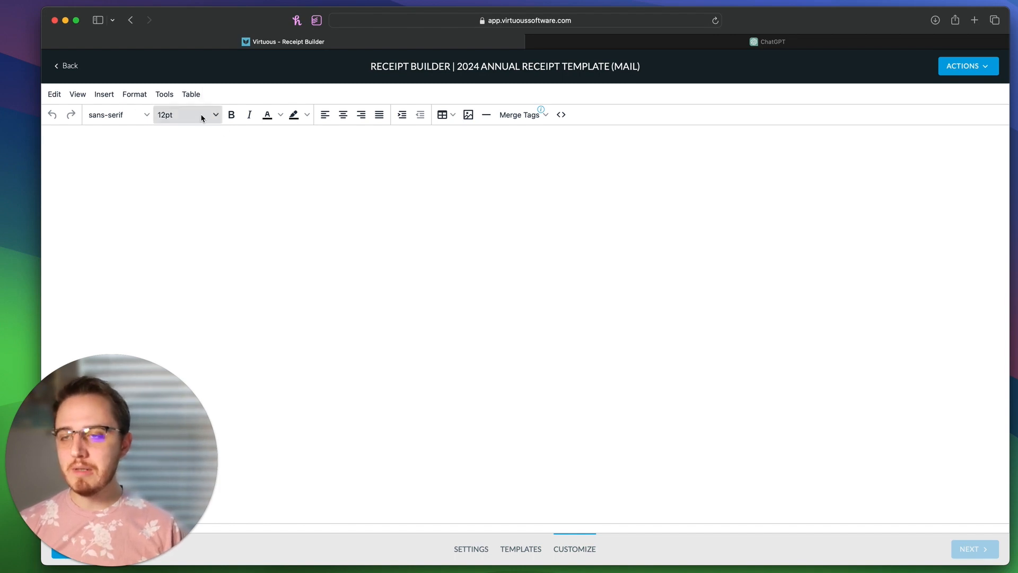
left_click(215, 115)
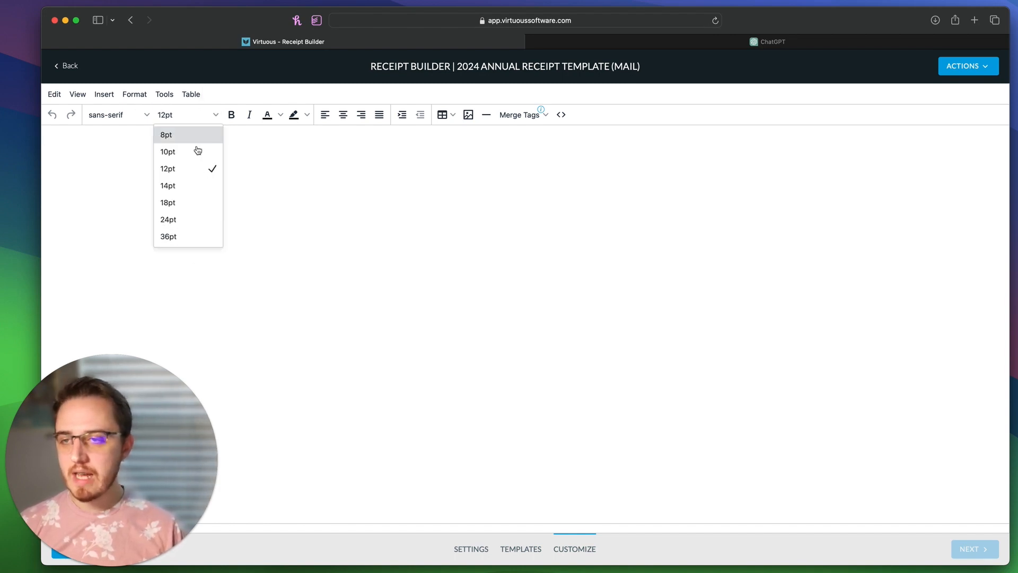
left_click(376, 257)
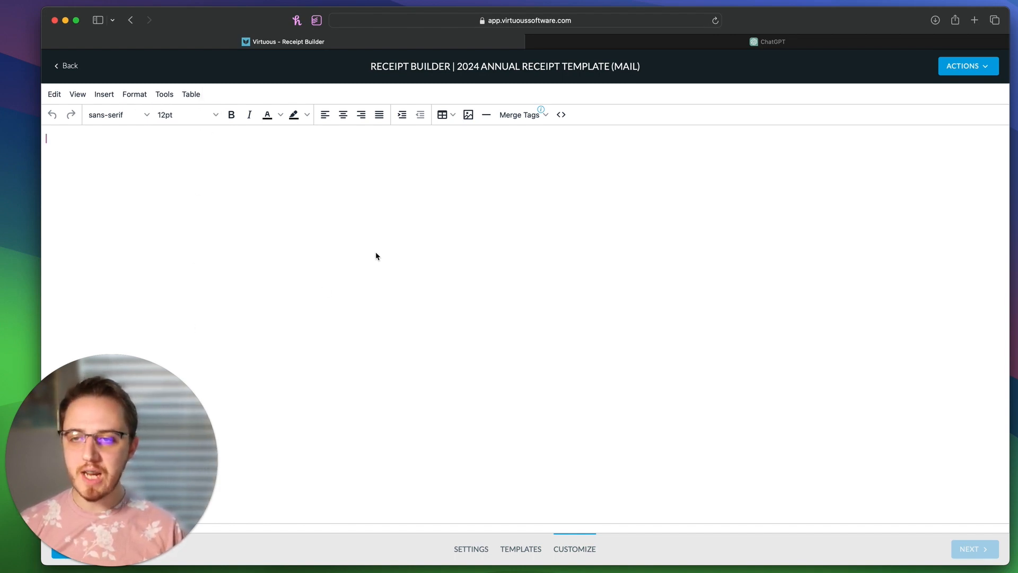
left_click(208, 115)
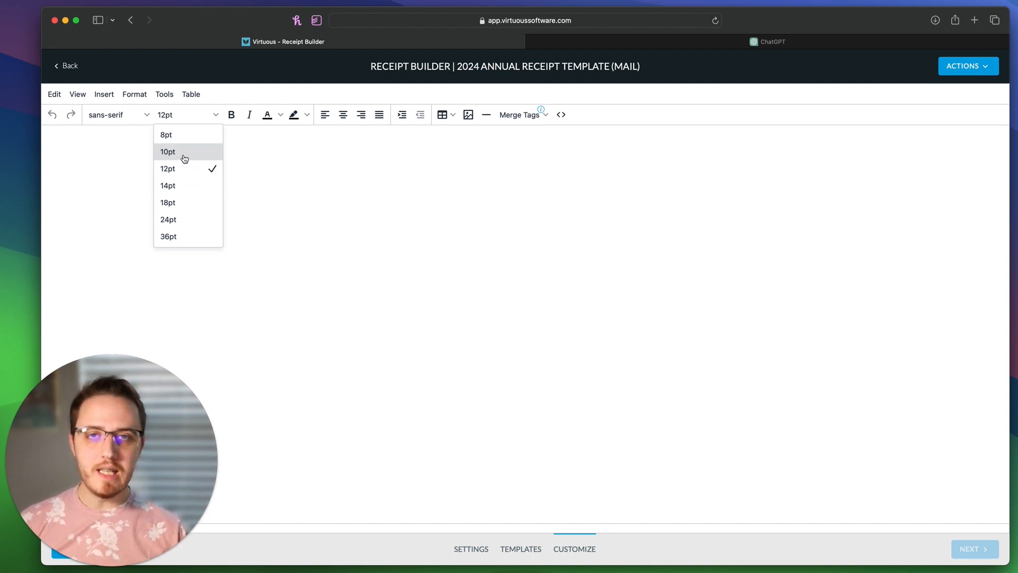
left_click(401, 273)
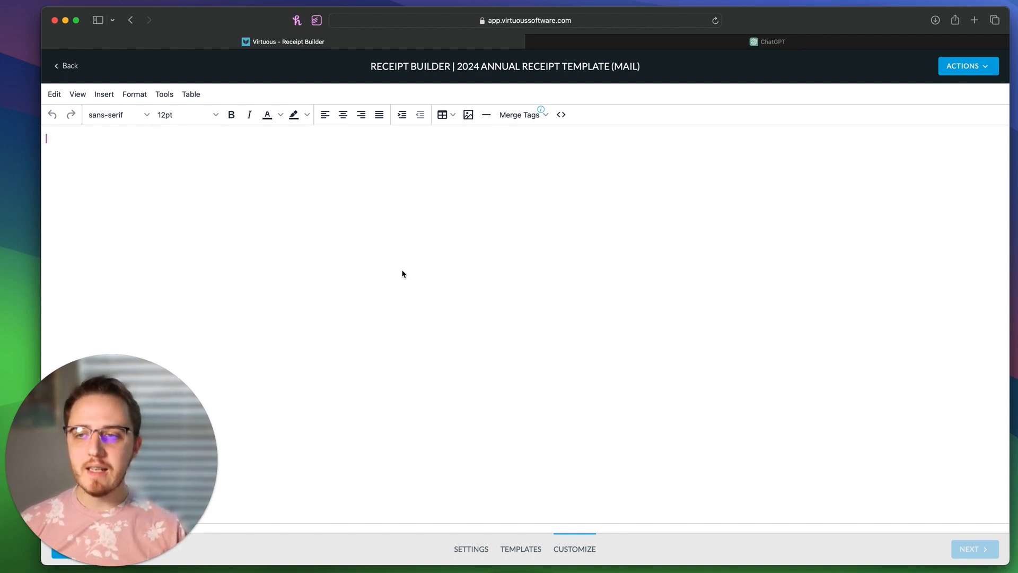
left_click(563, 117)
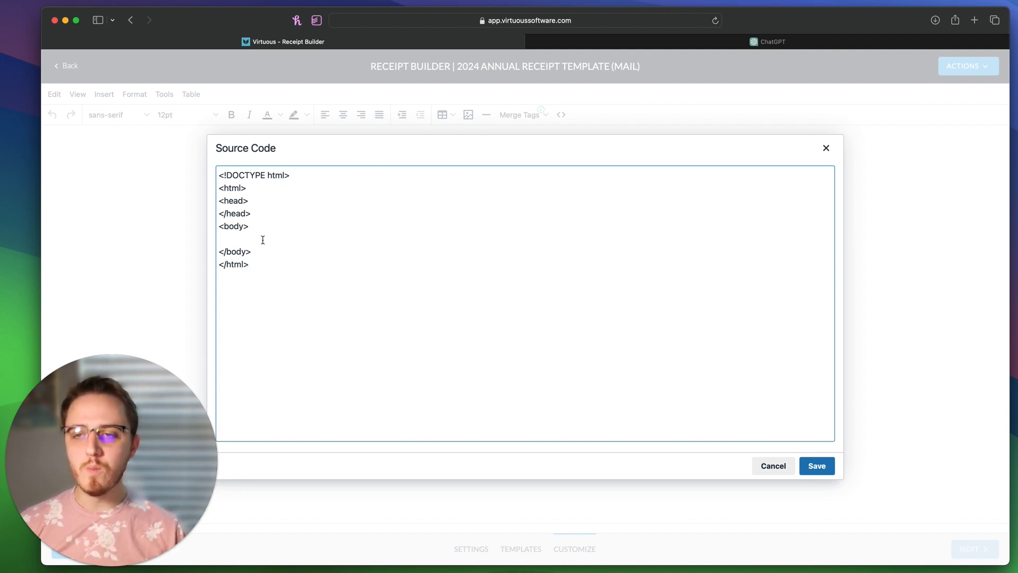
left_click(784, 470)
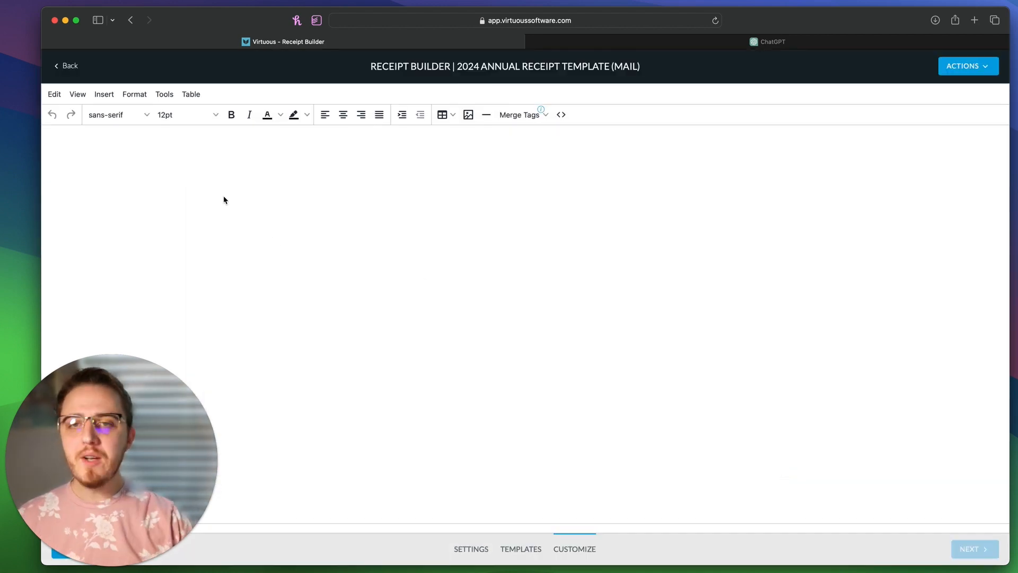
Step: Open the 'What Merge Tags Can I Use in Mail Receipts?' support article from the Merge Tags info icon
left_click(528, 116)
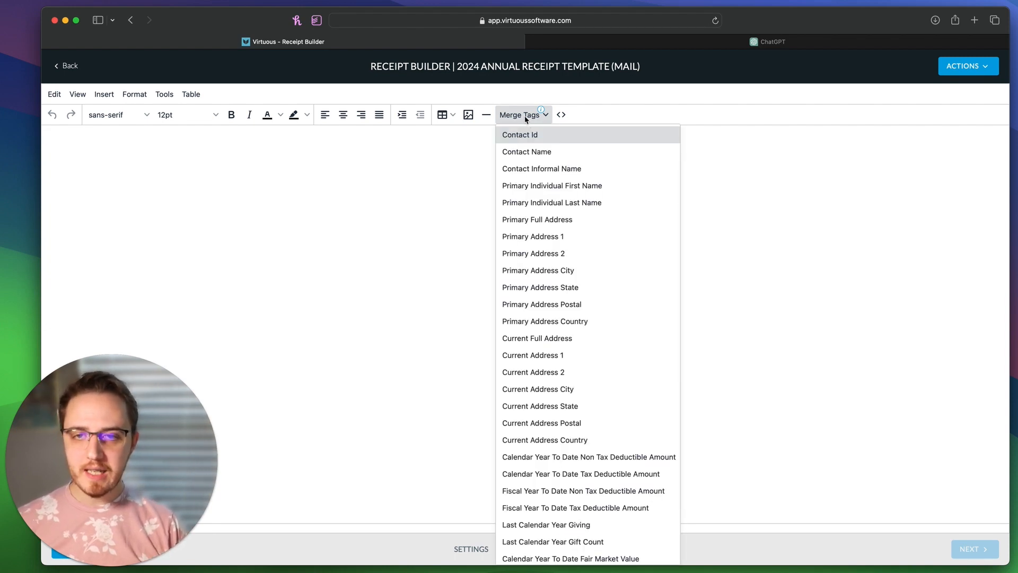
scroll(553, 396, "down", 10)
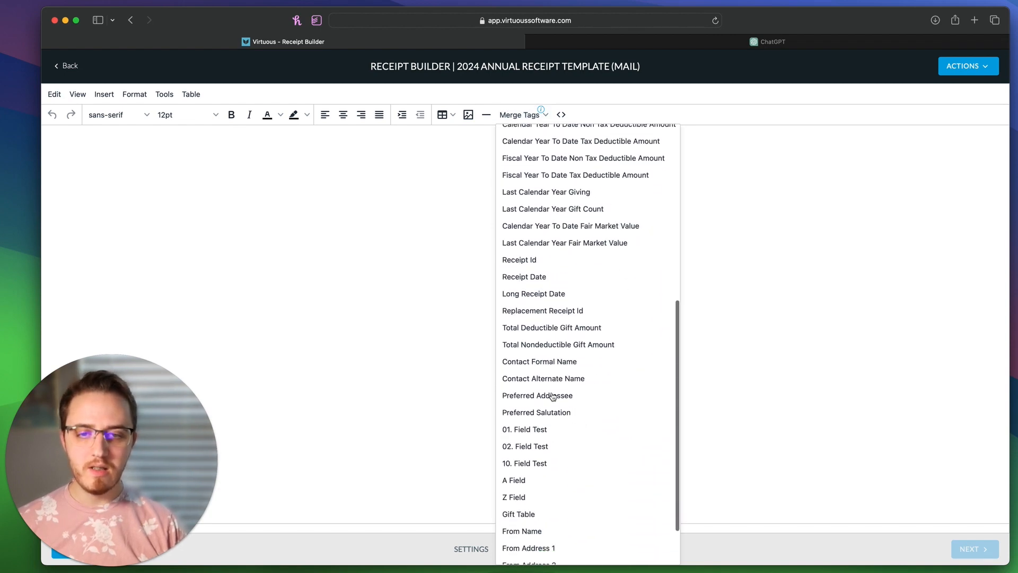
scroll(553, 395, "up", 10)
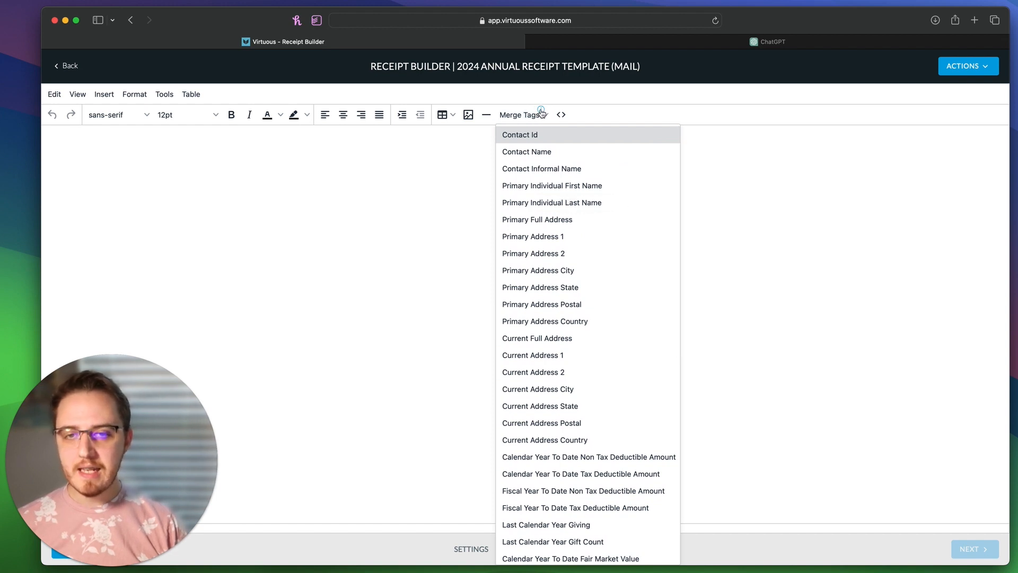
mouse_move(541, 112)
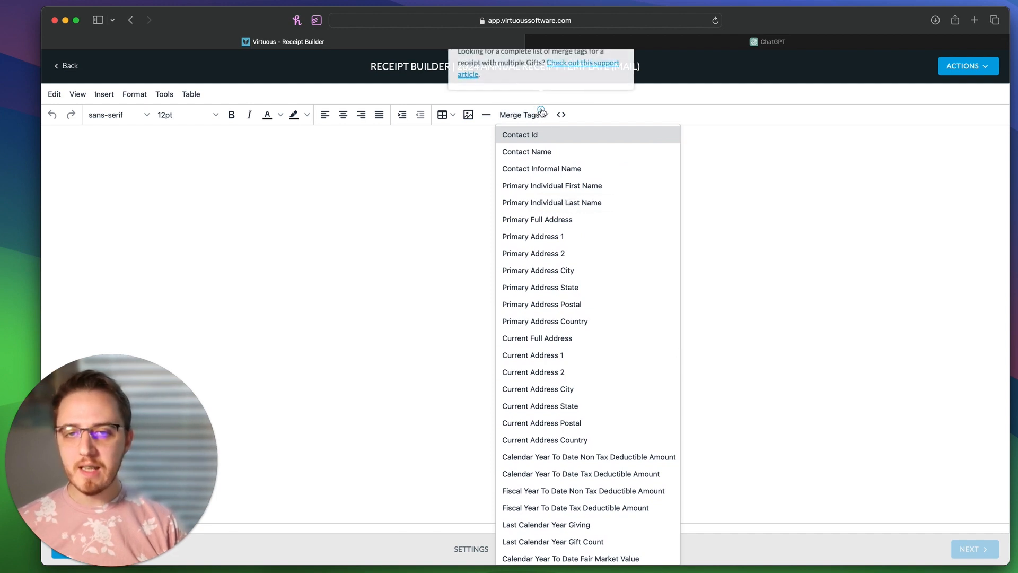
left_click(582, 68)
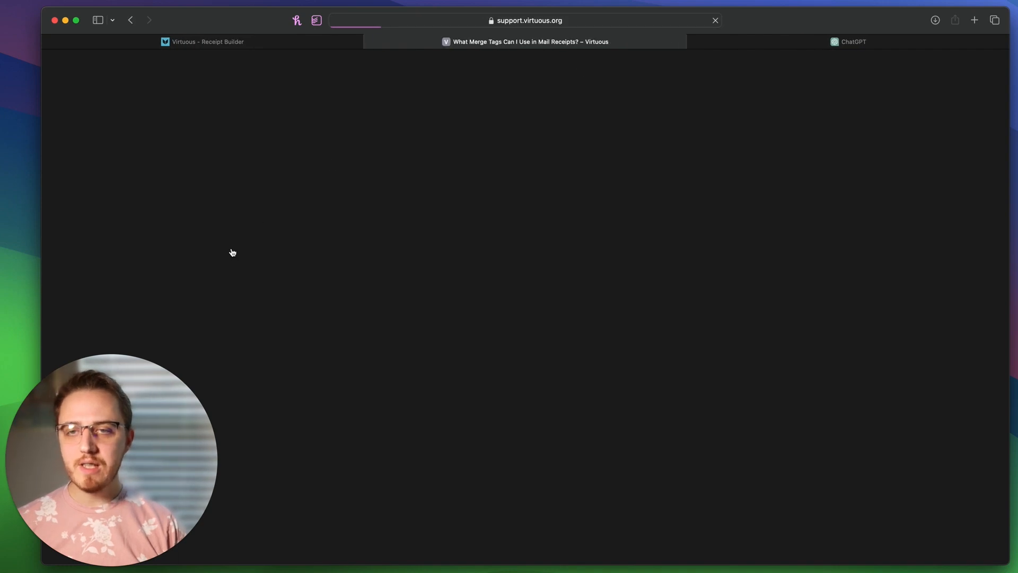
scroll(518, 409, "down", 2)
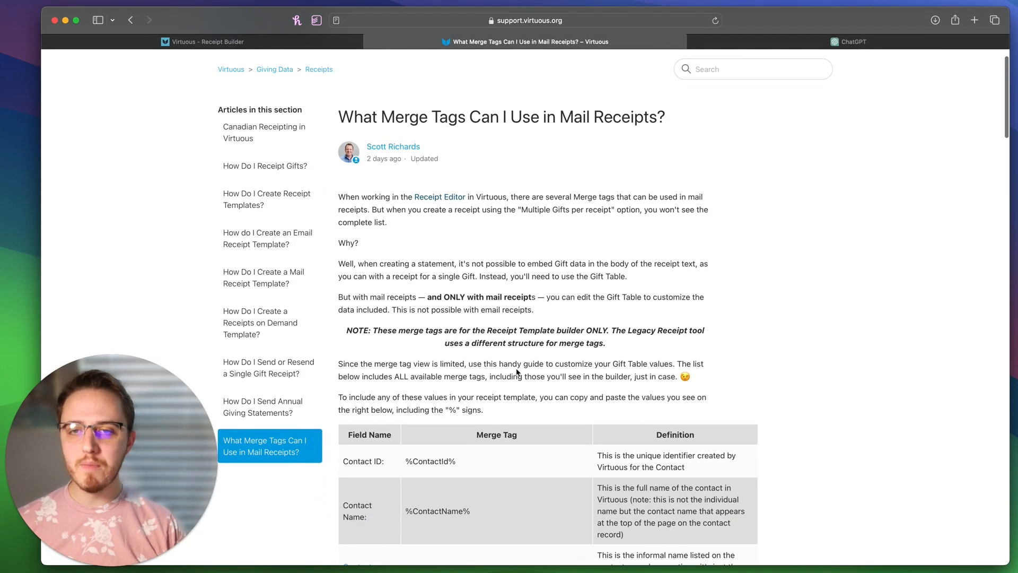
scroll(690, 305, "down", 3)
scroll(530, 265, "up", 5)
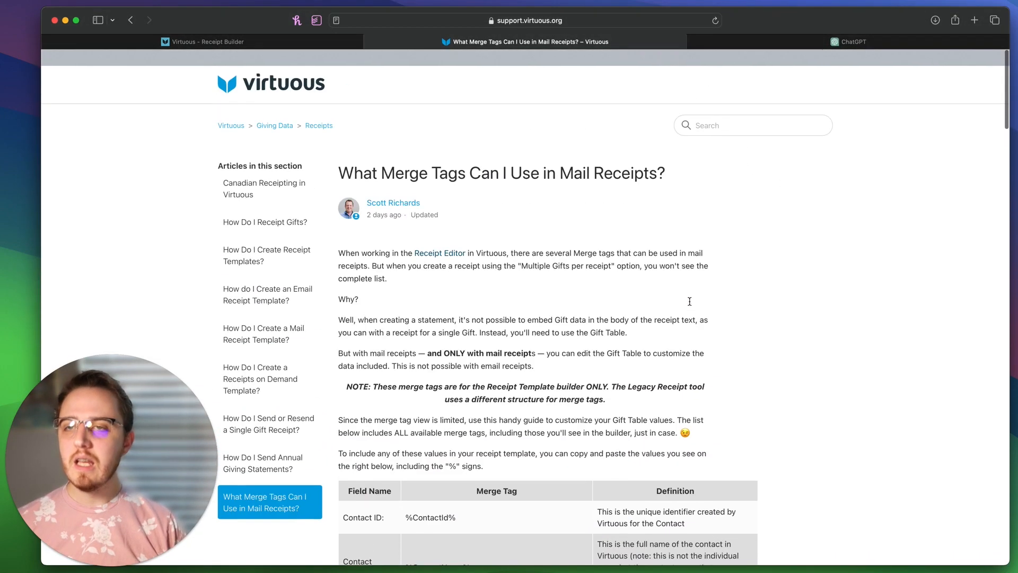
left_click(307, 43)
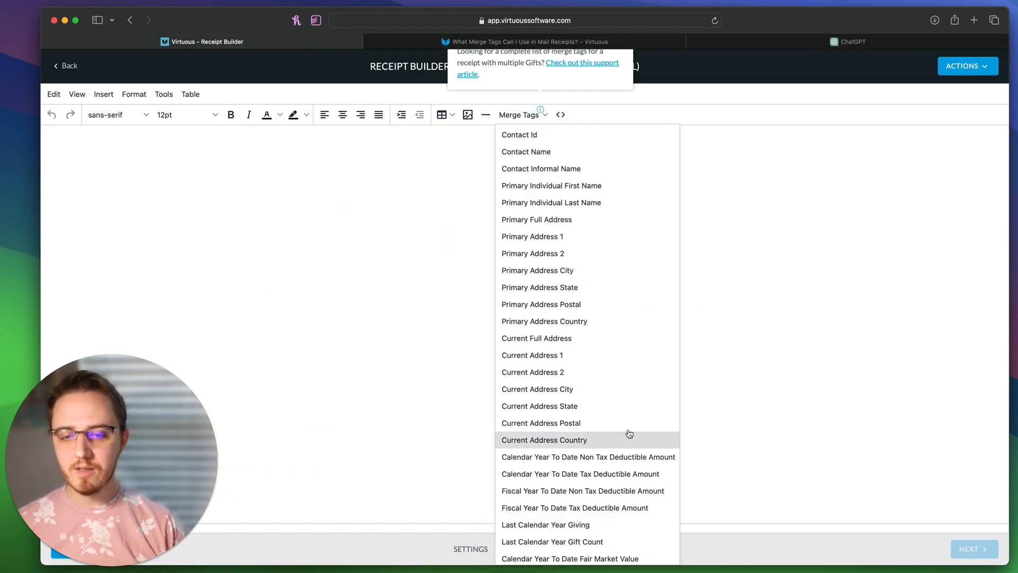
scroll(629, 432, "down", 8)
scroll(629, 433, "up", 8)
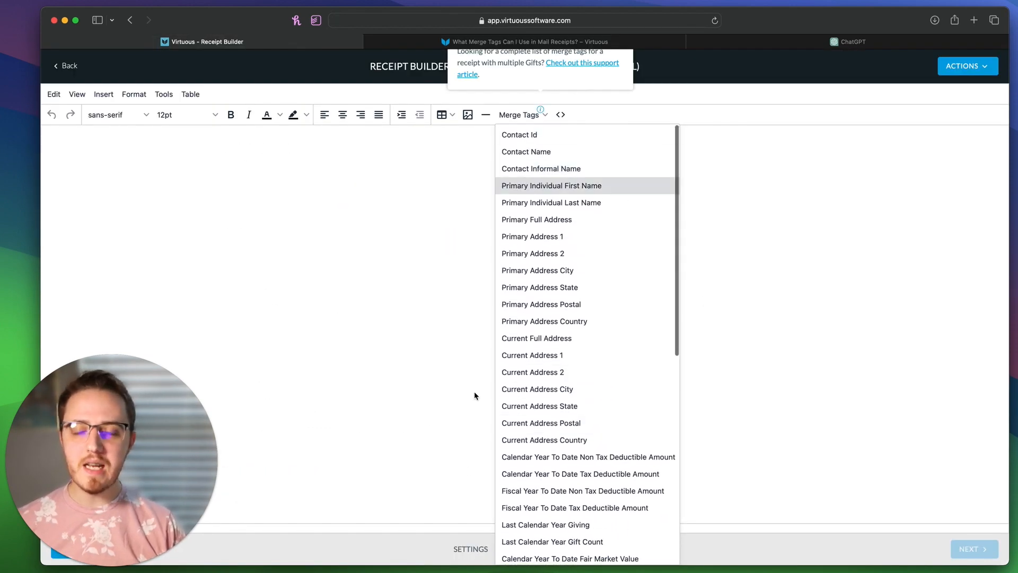
left_click(505, 42)
scroll(450, 256, "down", 5)
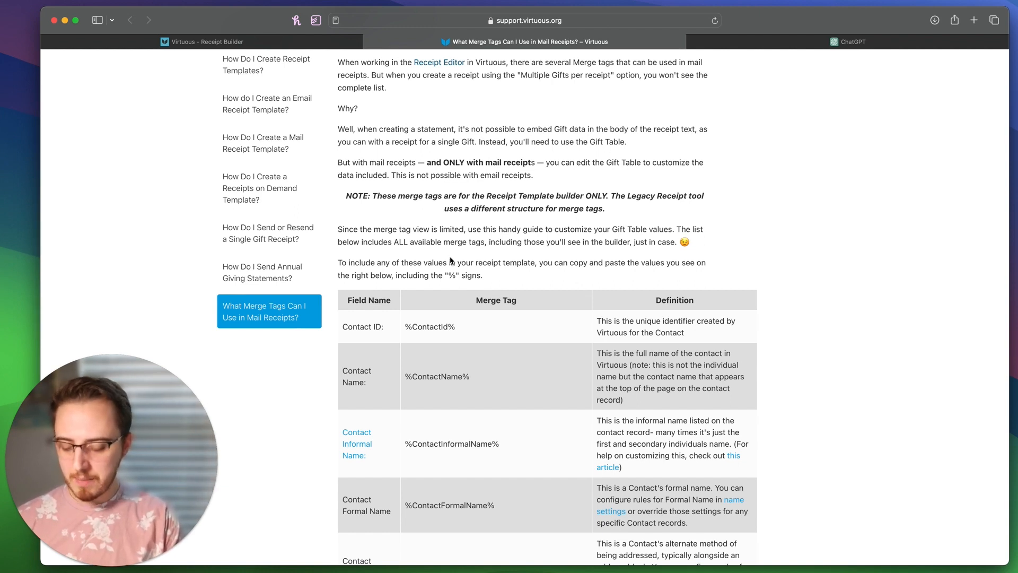
Step: Search the article for 'year' to find the Year To Date and Fiscal Year To Date tags, then return to the Receipt Builder
key("super+f")
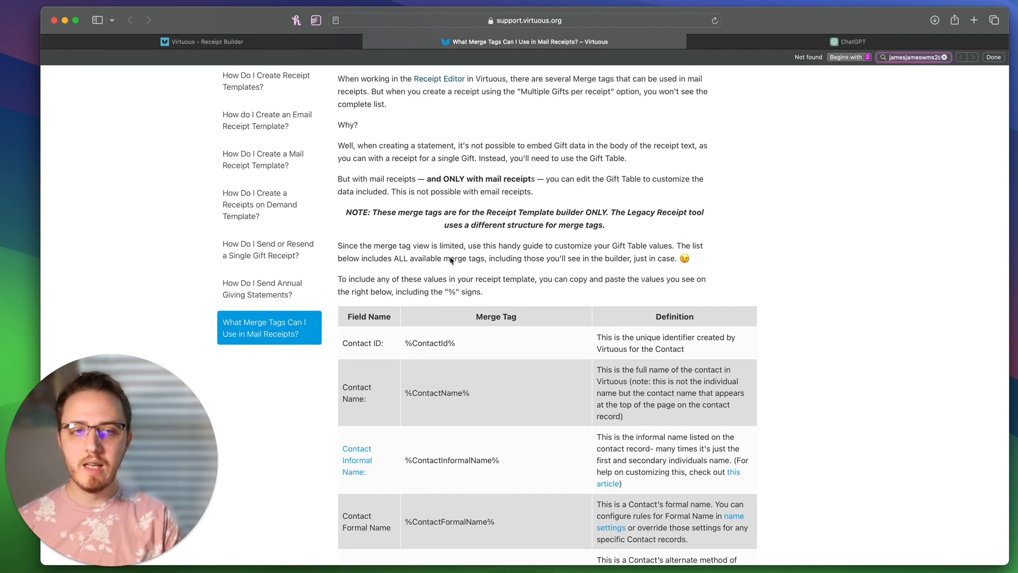
key("BackSpace")
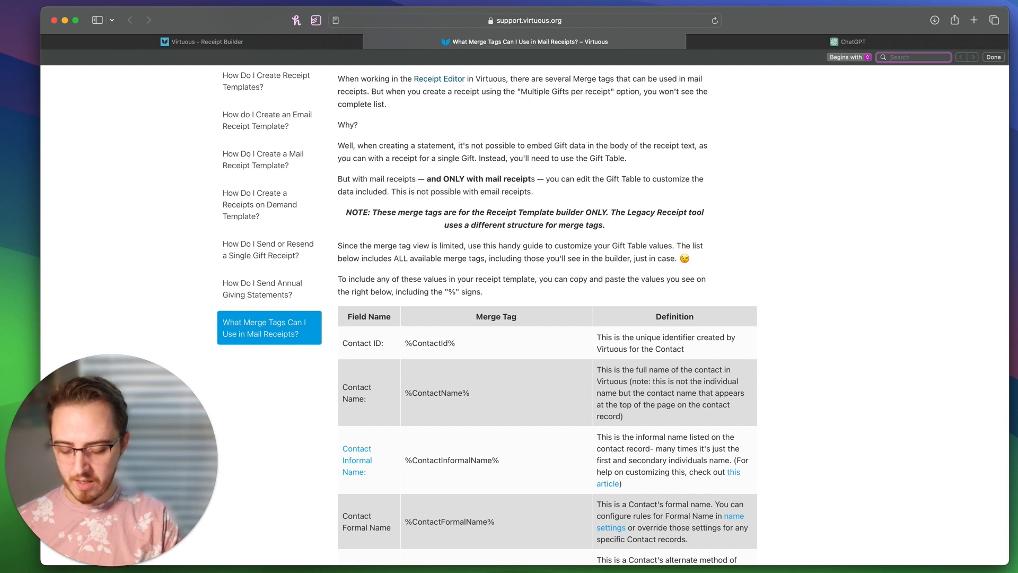
type("year to date")
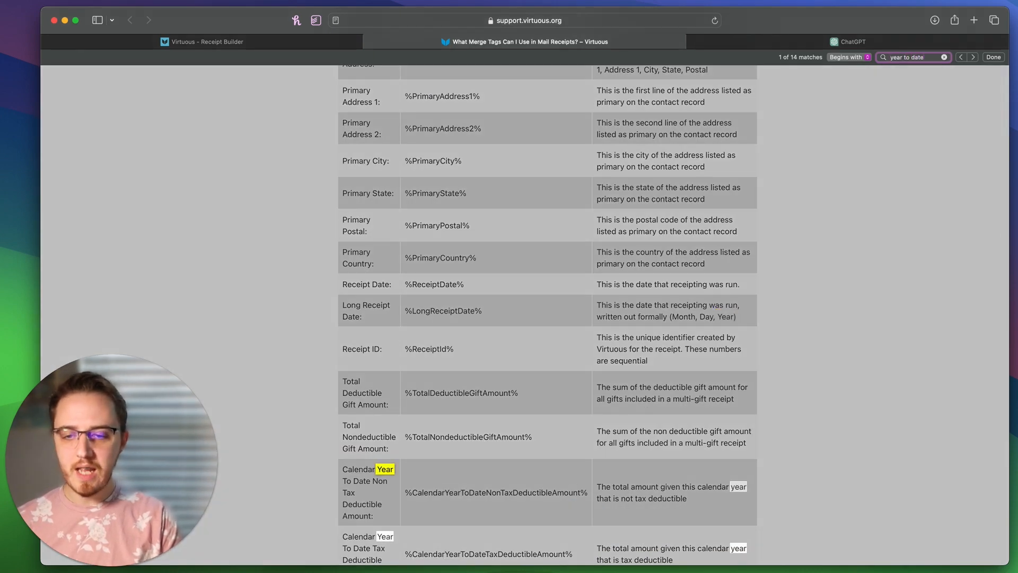
key("Return")
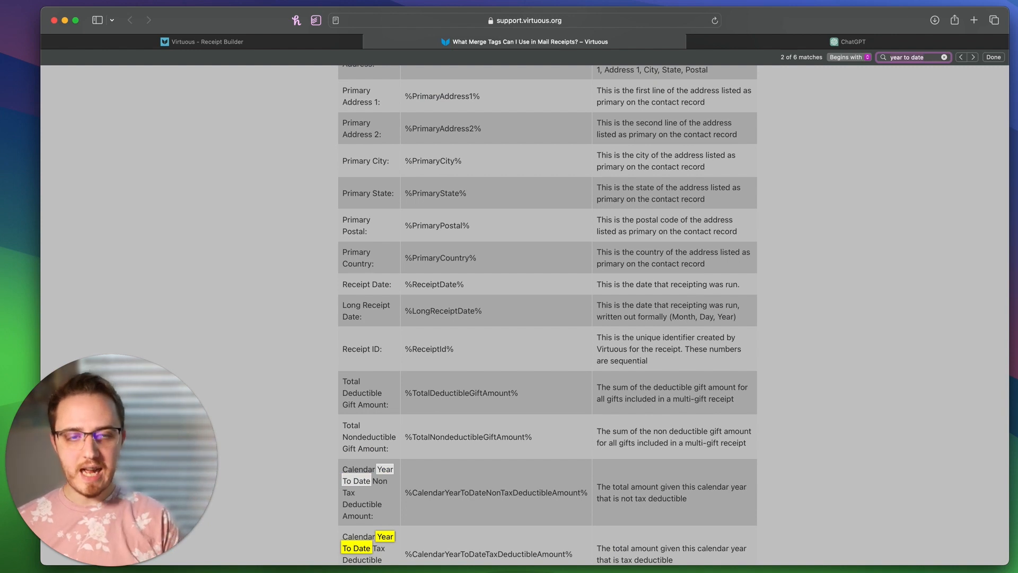
key("Return")
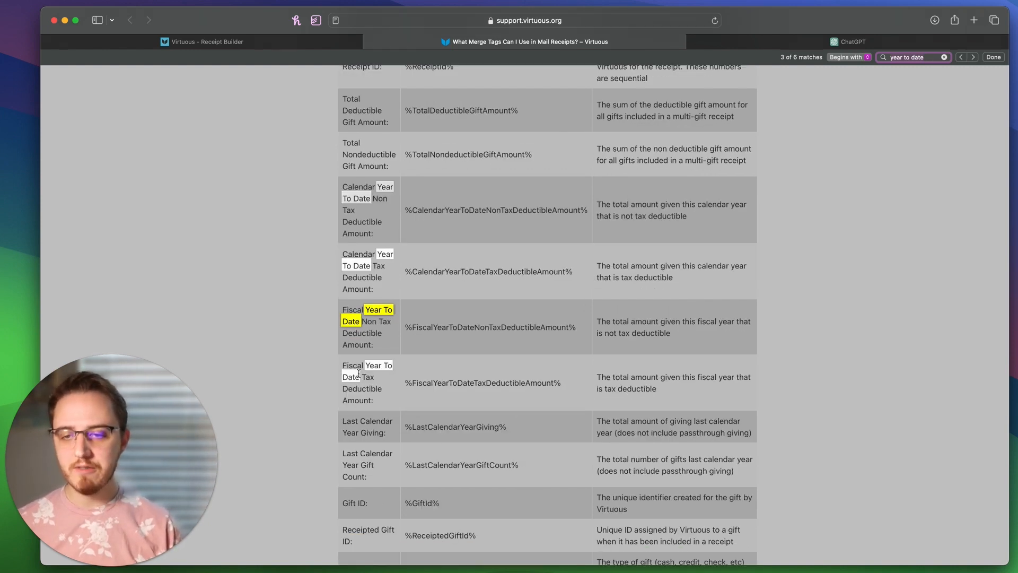
left_click(877, 325)
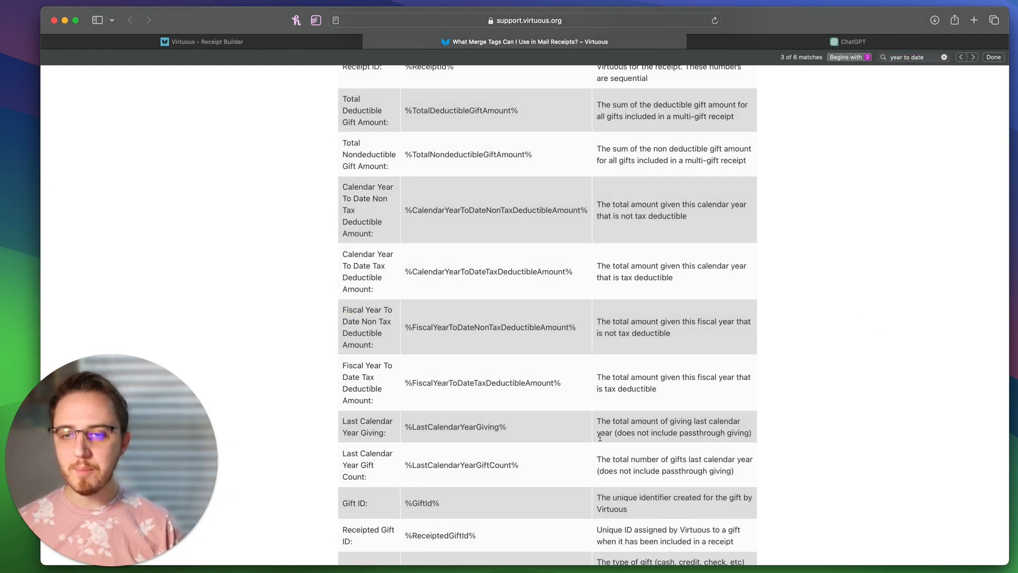
left_click(315, 42)
Step: Insert the %LongReceiptDate% merge tag at the top of the letter body
left_click(355, 230)
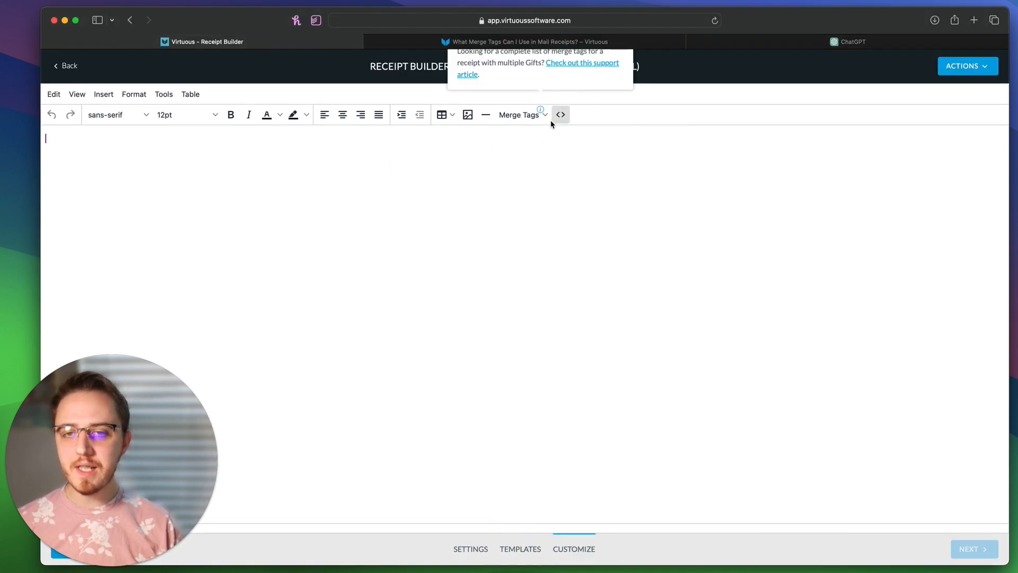
left_click(528, 116)
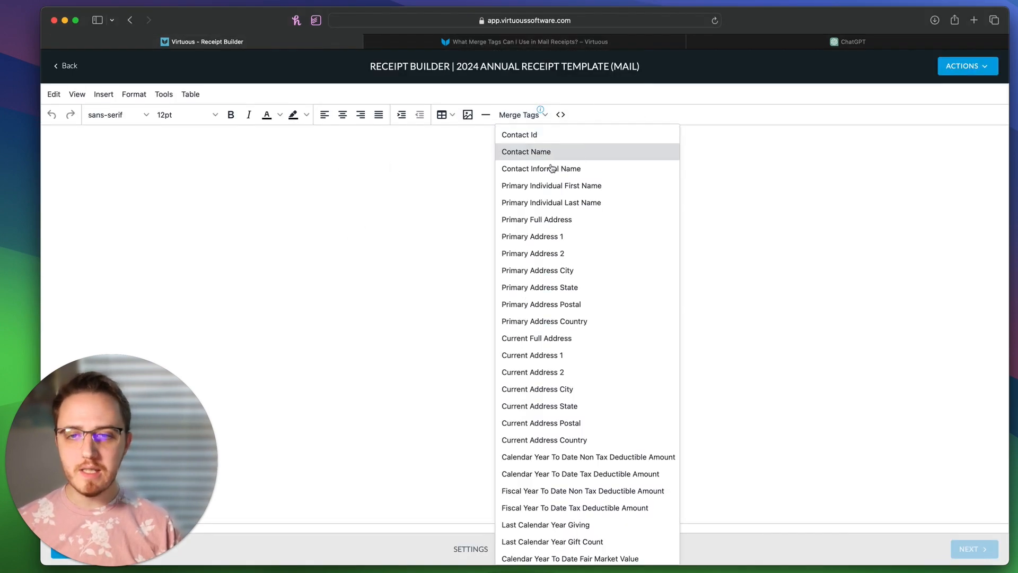
scroll(559, 294, "down", 5)
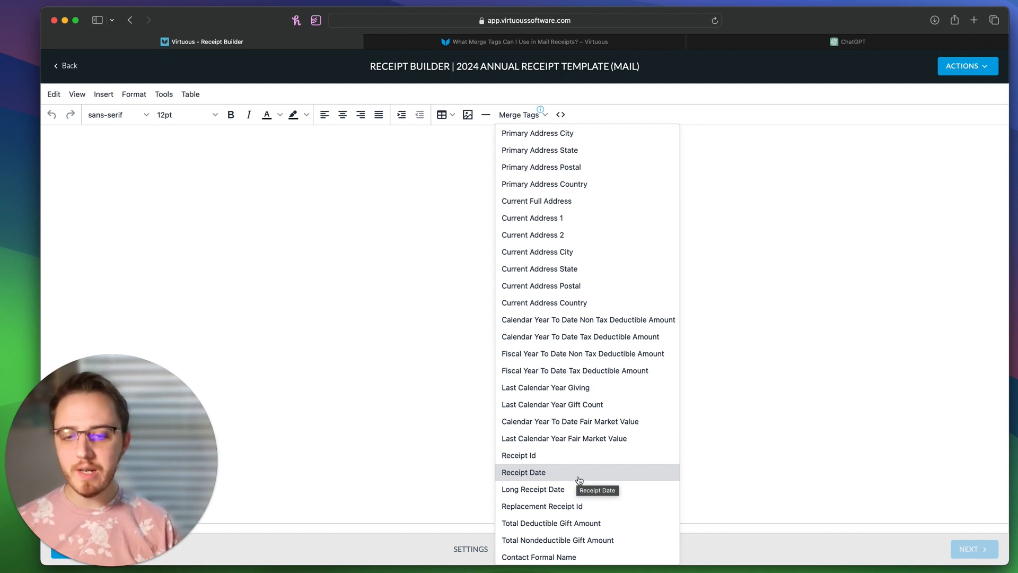
left_click(546, 493)
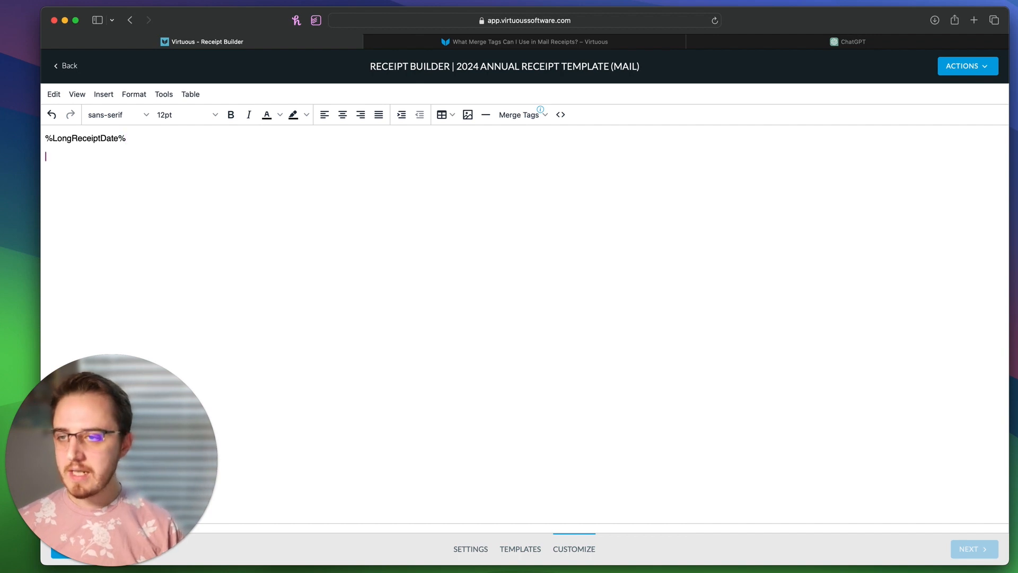
Step: Add %ContactName% and %PrimaryFullAddress% on separate lines below the date
left_click(524, 117)
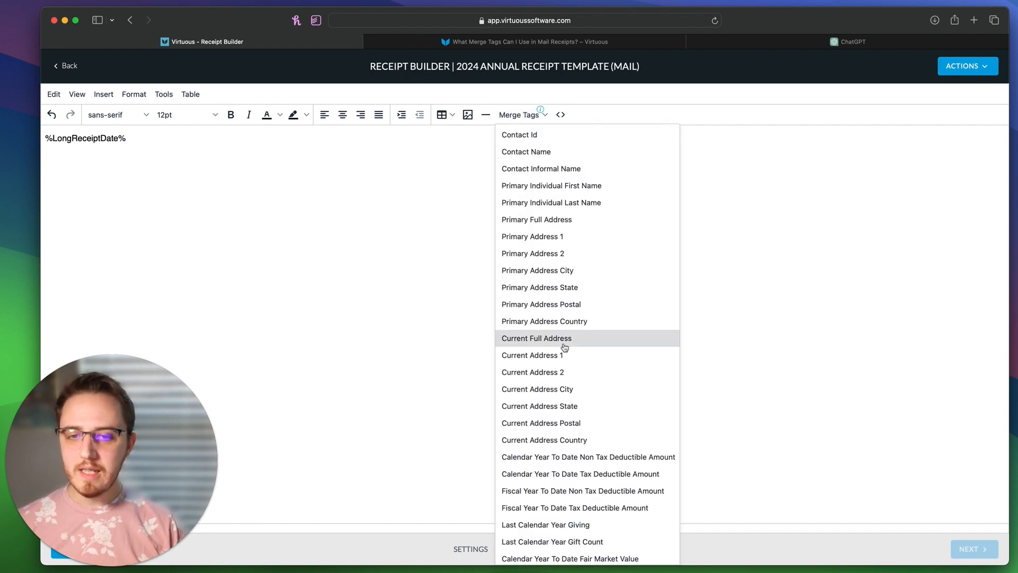
left_click(579, 154)
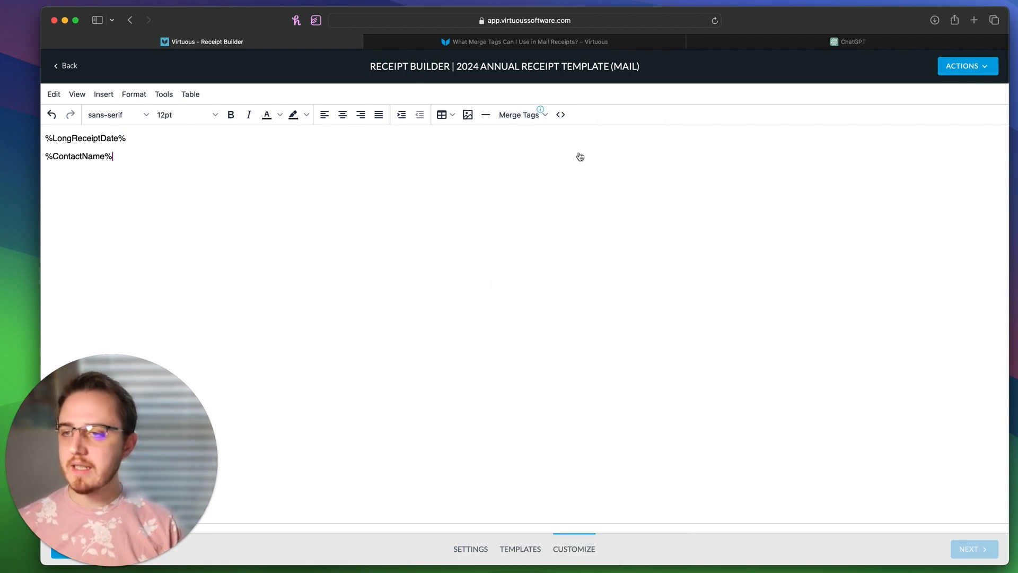
key("Return")
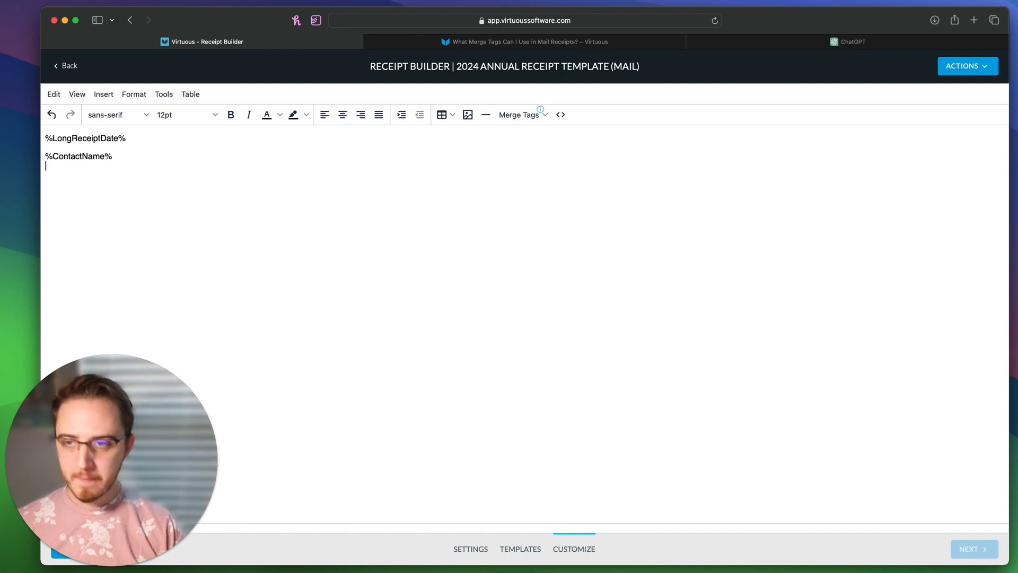
left_click(534, 118)
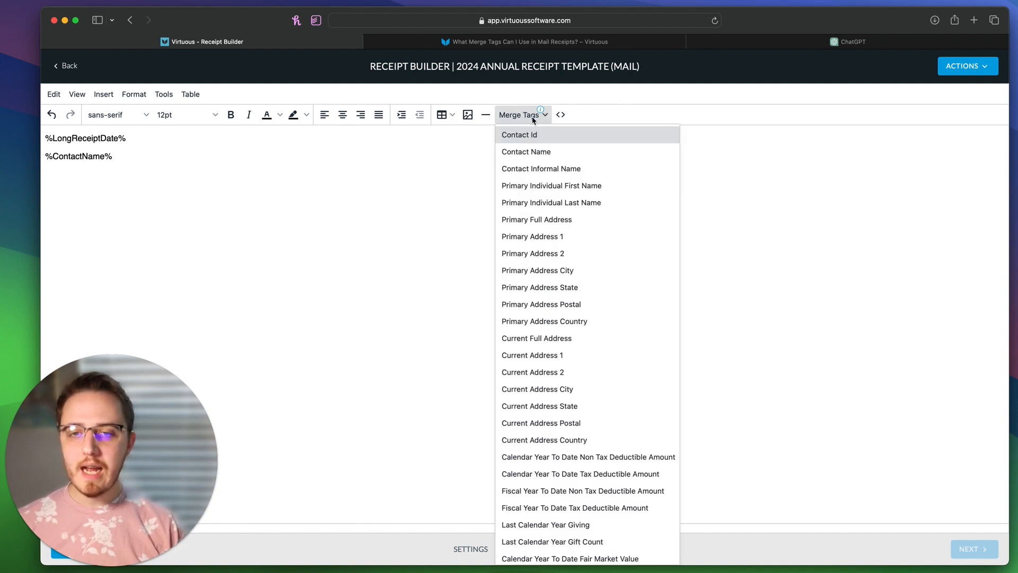
left_click(547, 219)
left_click(515, 115)
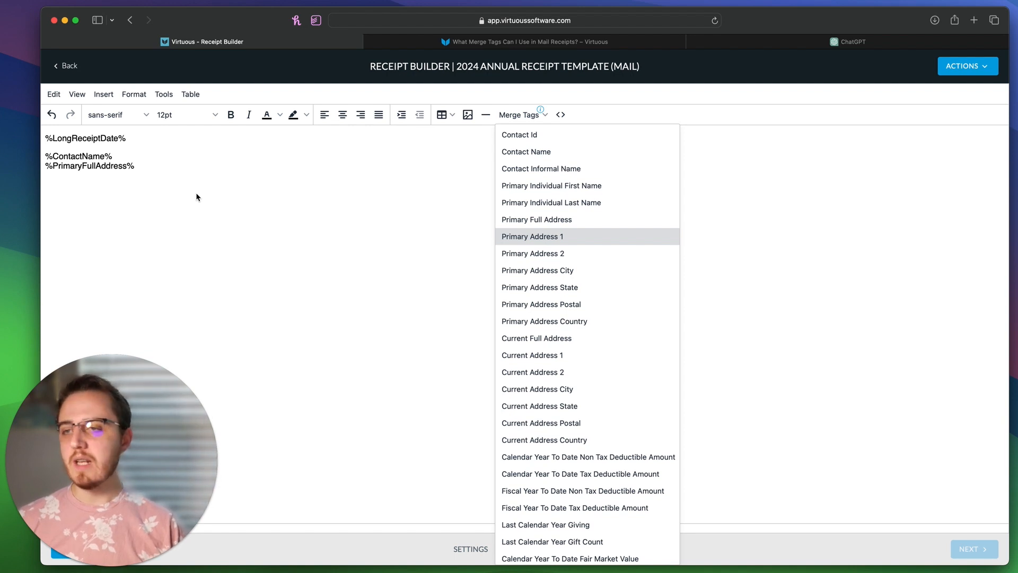
left_click(259, 165)
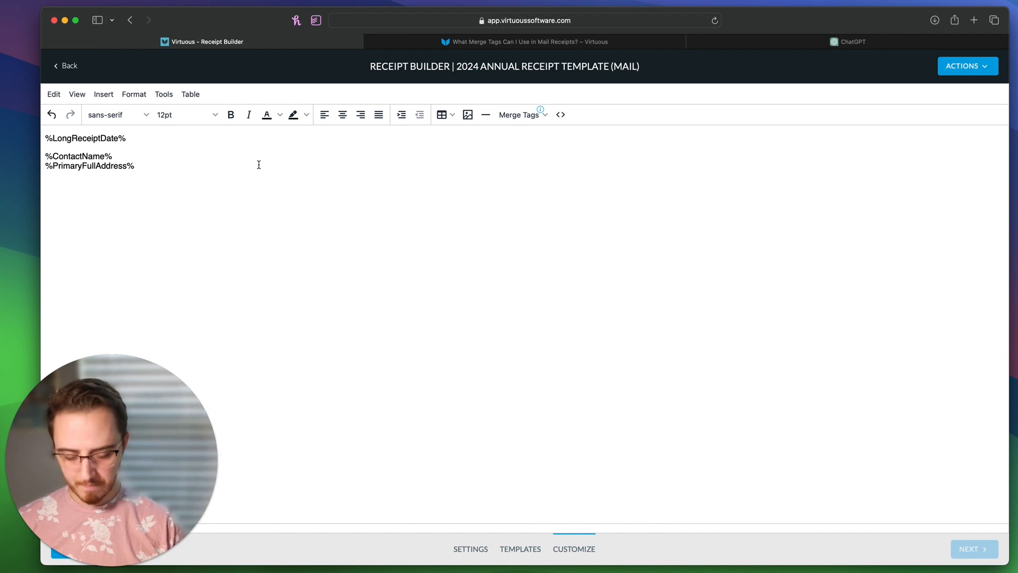
Step: Add the salutation 'Dear %ContactInformalName%,' with a new paragraph after it, then go to ChatGPT
key("Return")
key("Return")
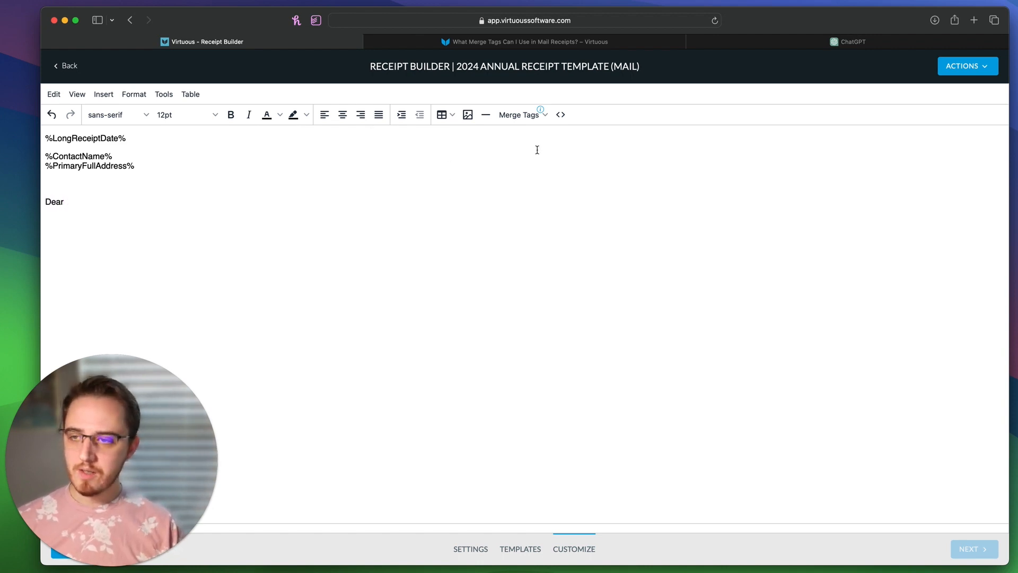
left_click(521, 114)
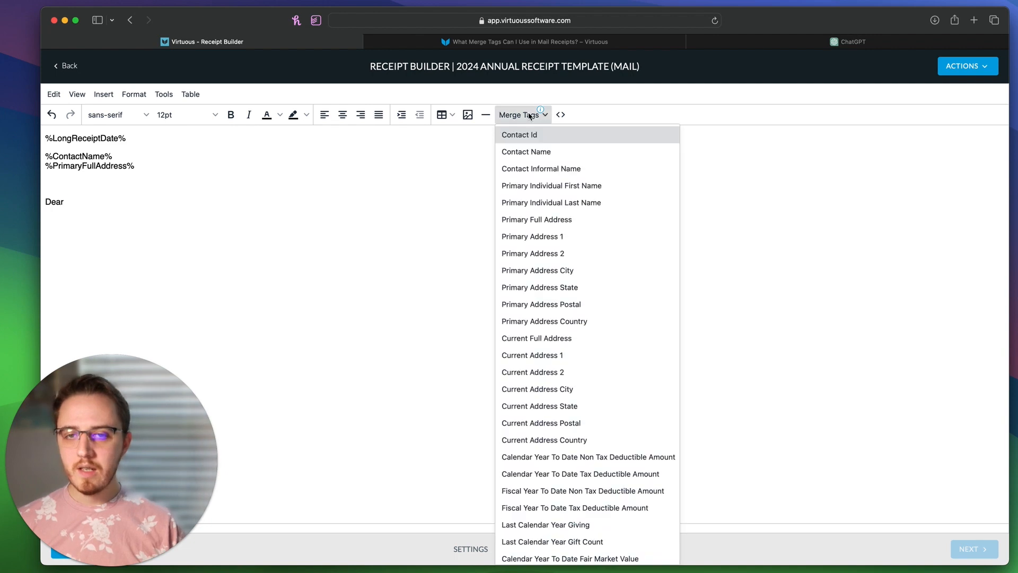
left_click(542, 169)
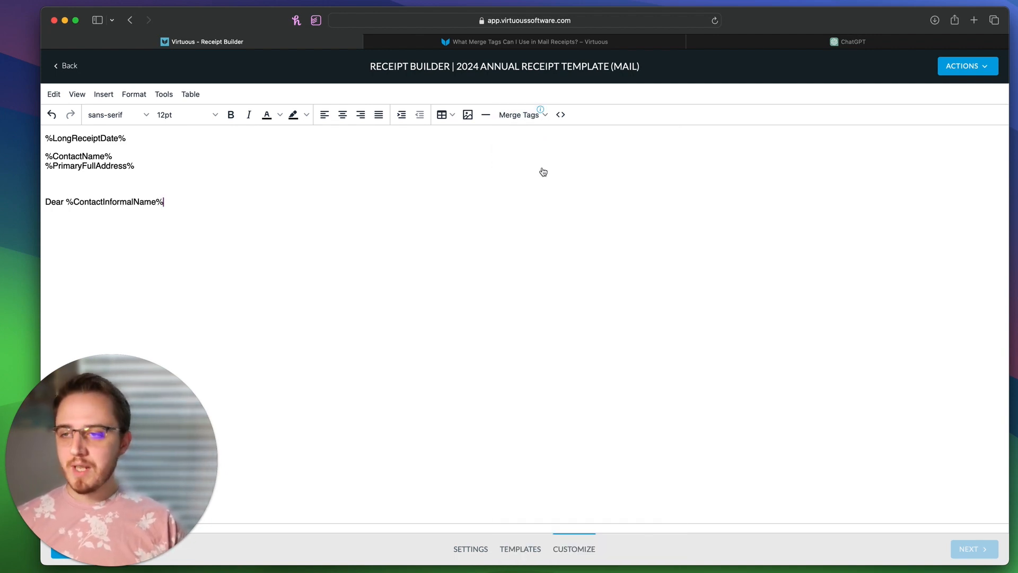
type(",")
key("Return")
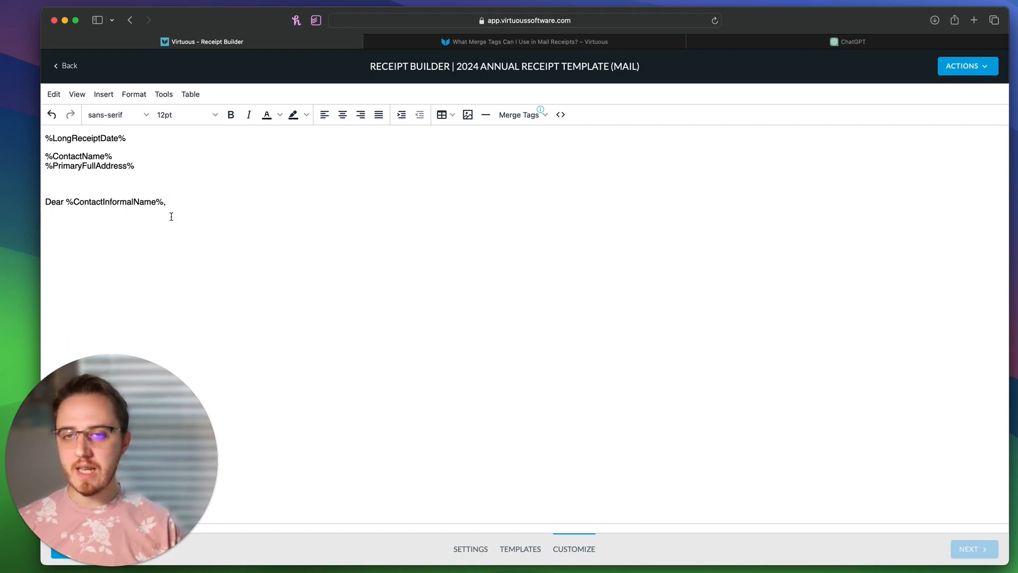
left_click(810, 48)
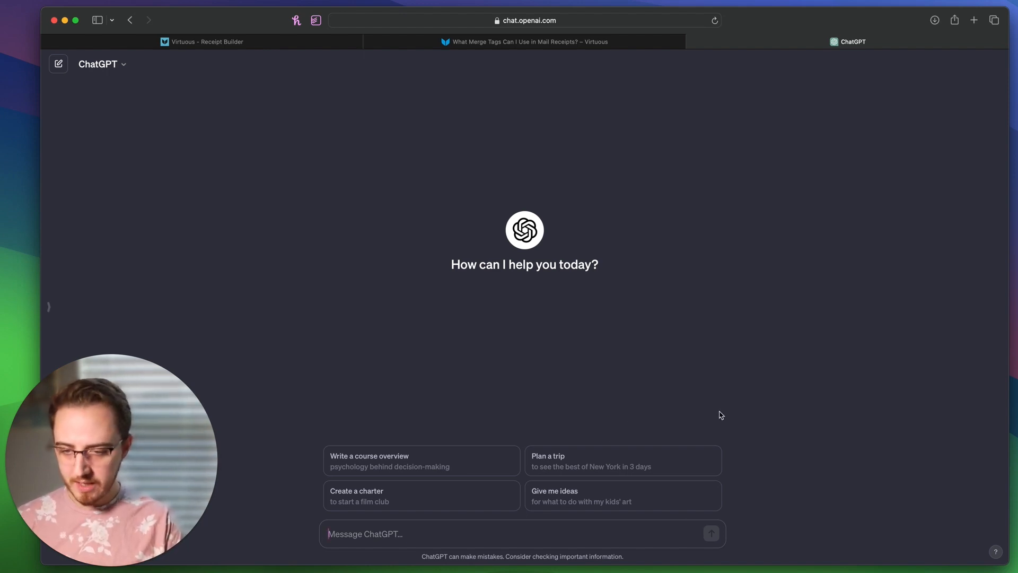
Step: Have ChatGPT draft a three-paragraph donor thank-you letter and paste it under the salutation
key("Return")
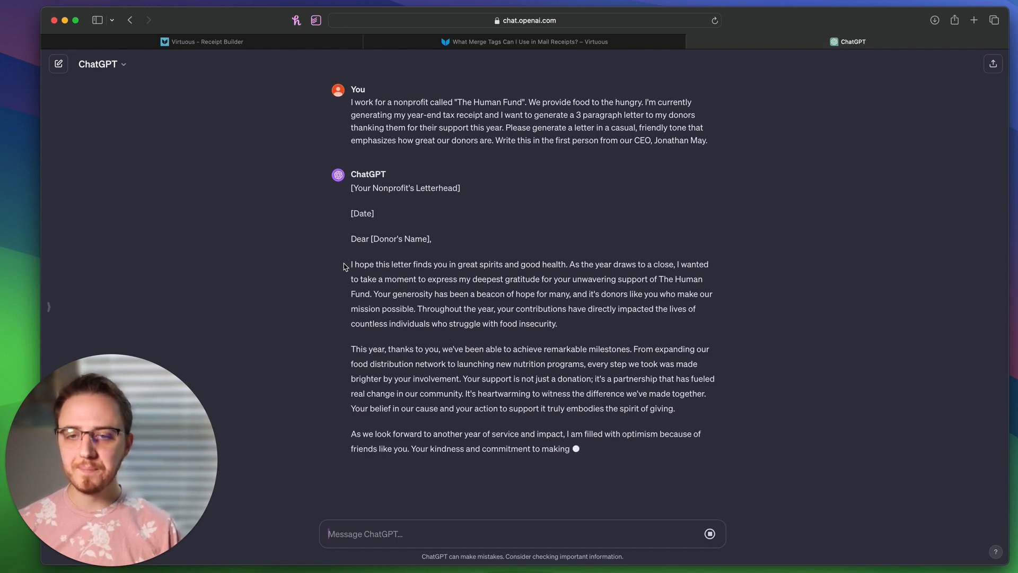
left_click_drag(345, 265, 446, 470)
key("super+c")
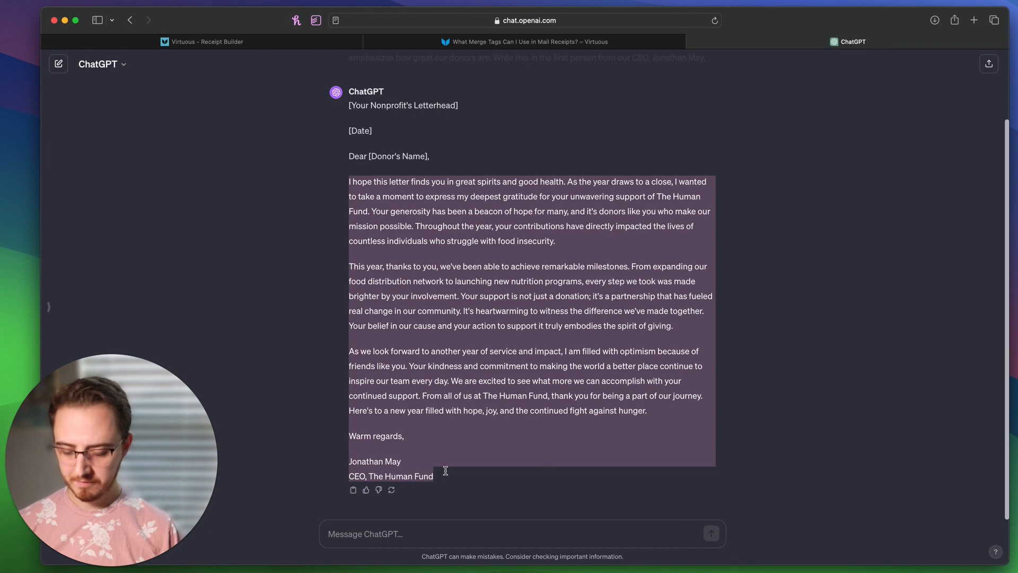
left_click(208, 42)
key("super+v")
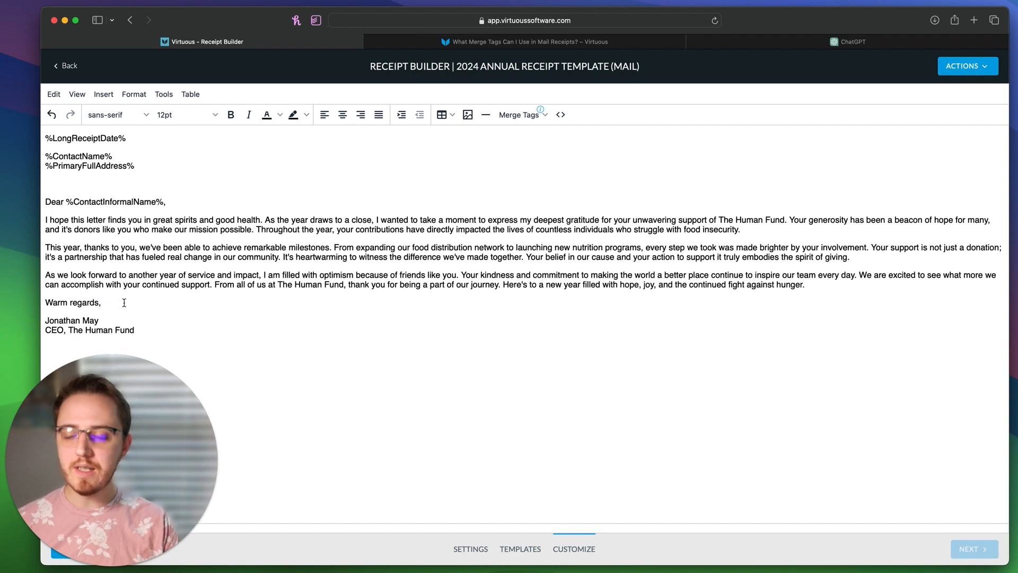
Step: Add a blank line after 'Warm regards,' and close the image dialog without inserting an image
key("Return")
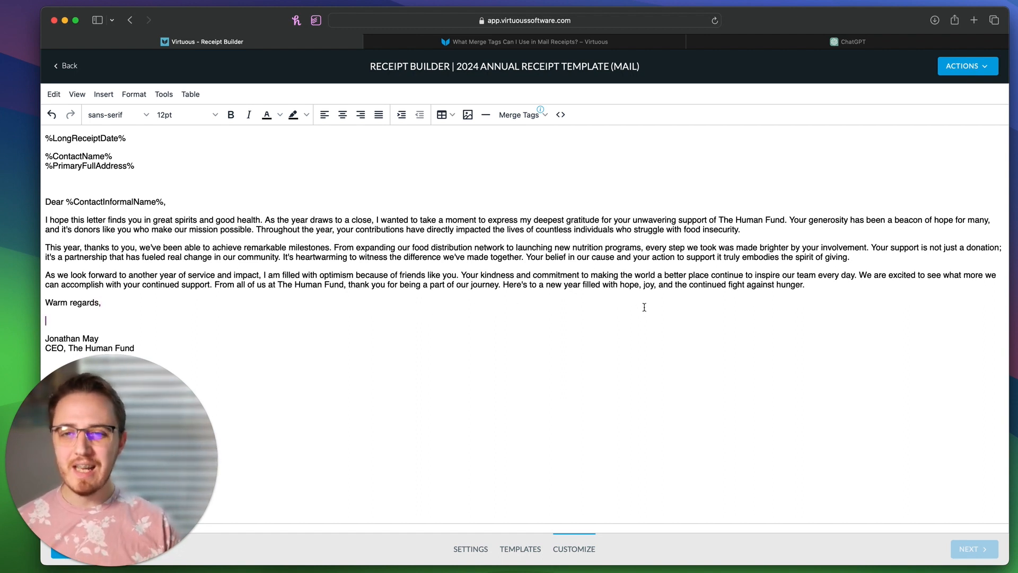
left_click(468, 115)
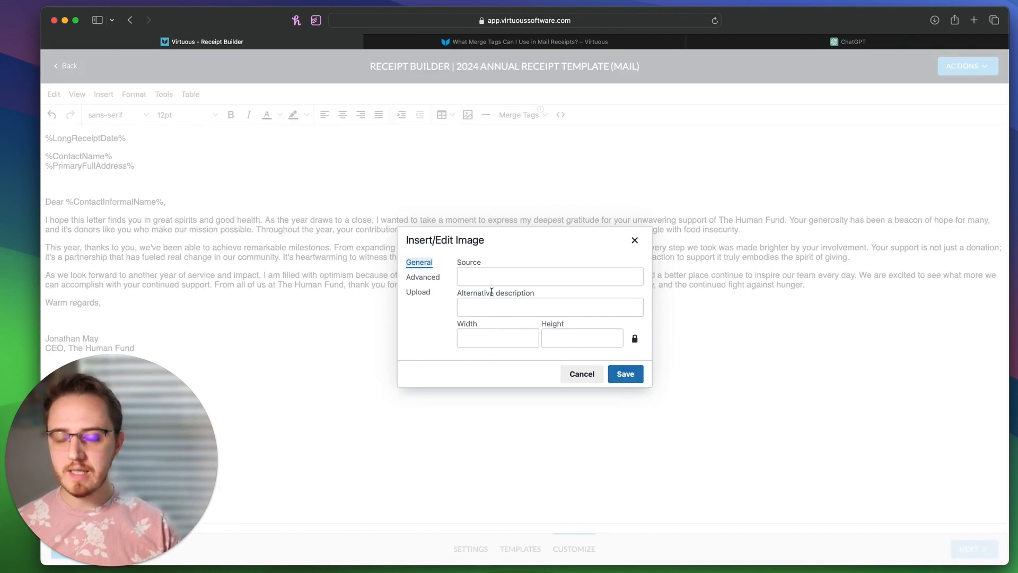
left_click(426, 291)
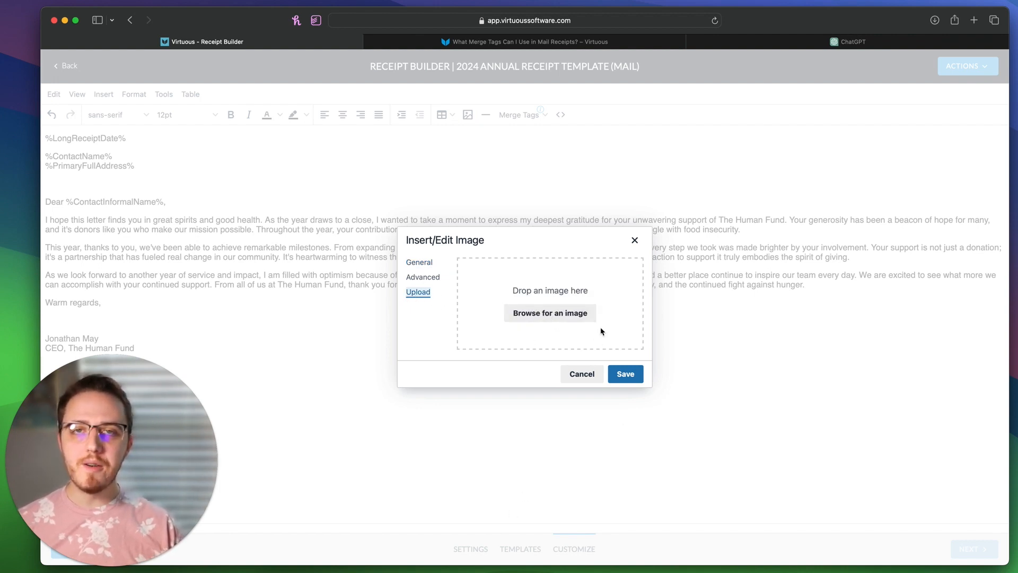
left_click(634, 240)
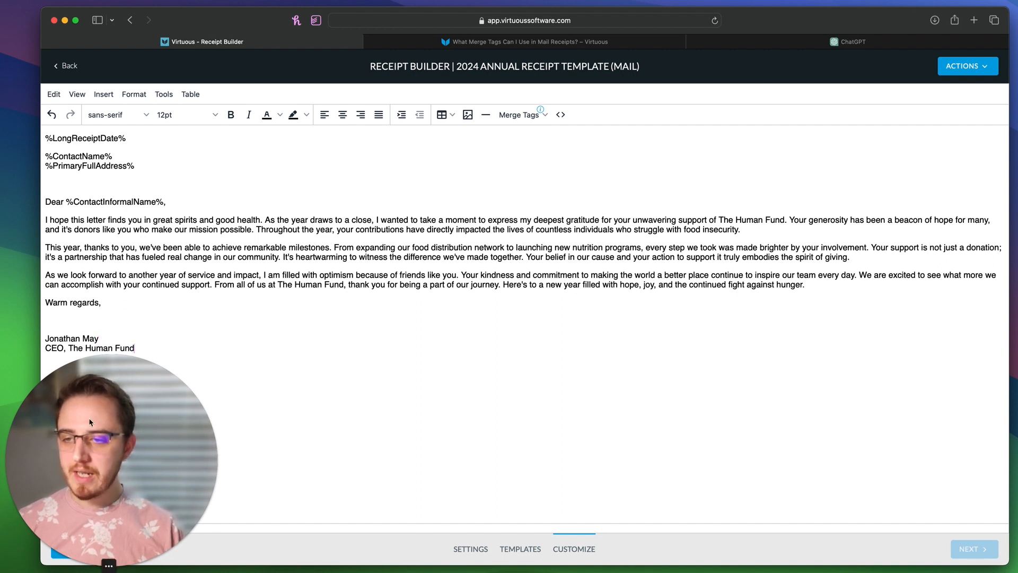
left_click_drag(199, 447, 939, 389)
Step: Add a horizontal divider below the signature and type 'Your 2023 Tax Receipt'
left_click(169, 388)
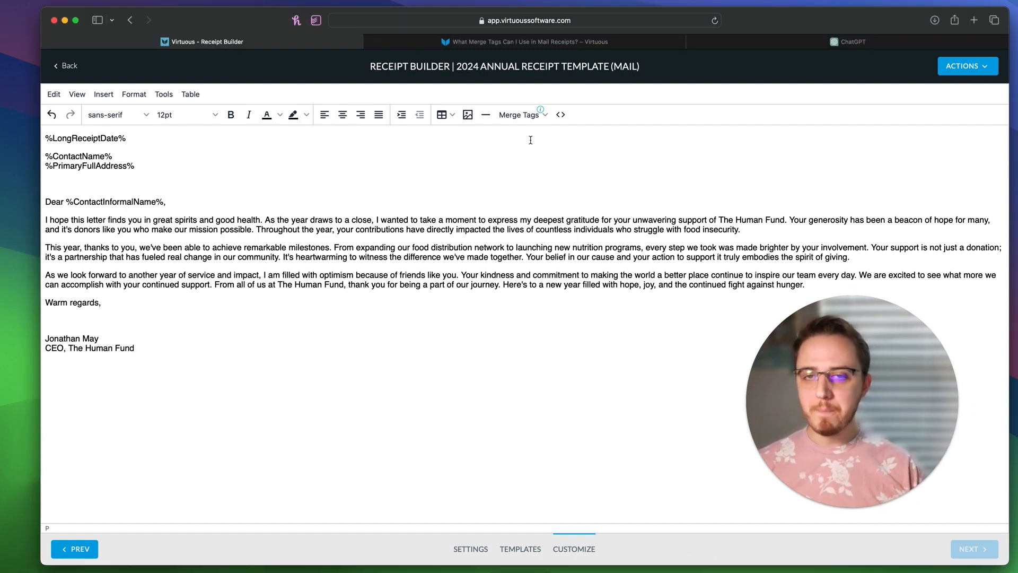
left_click(486, 116)
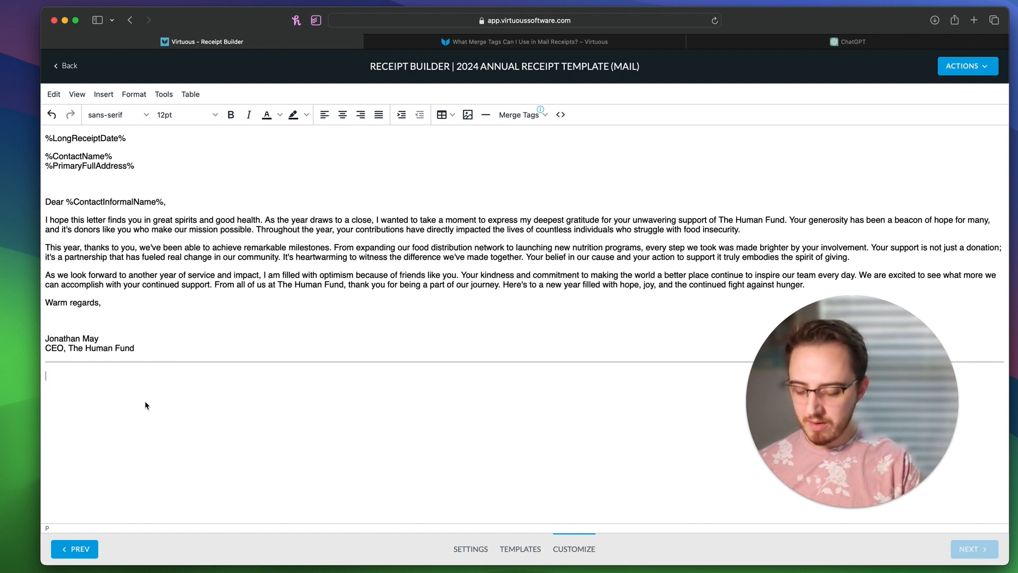
type("Your 20")
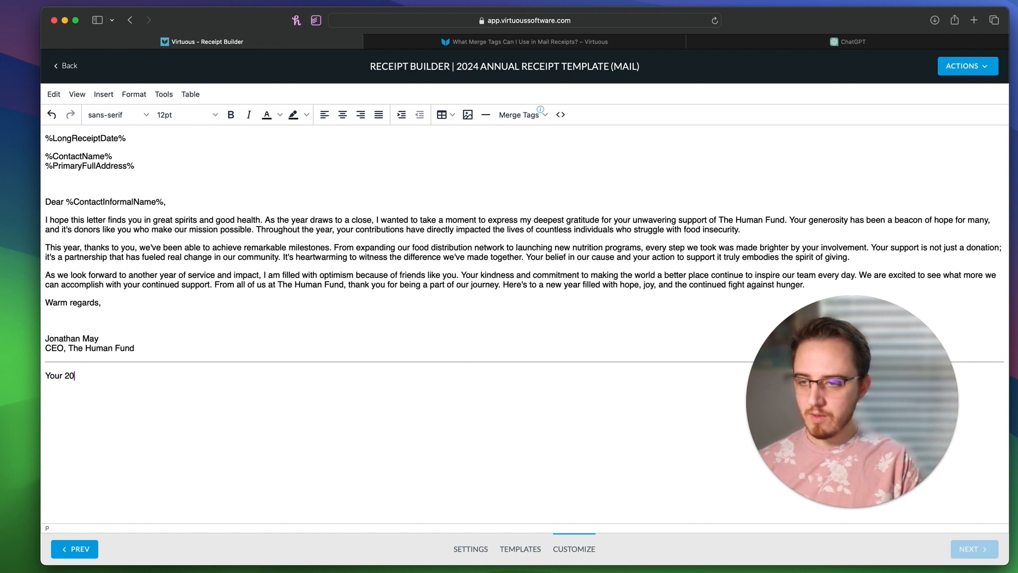
type("23 Tax R")
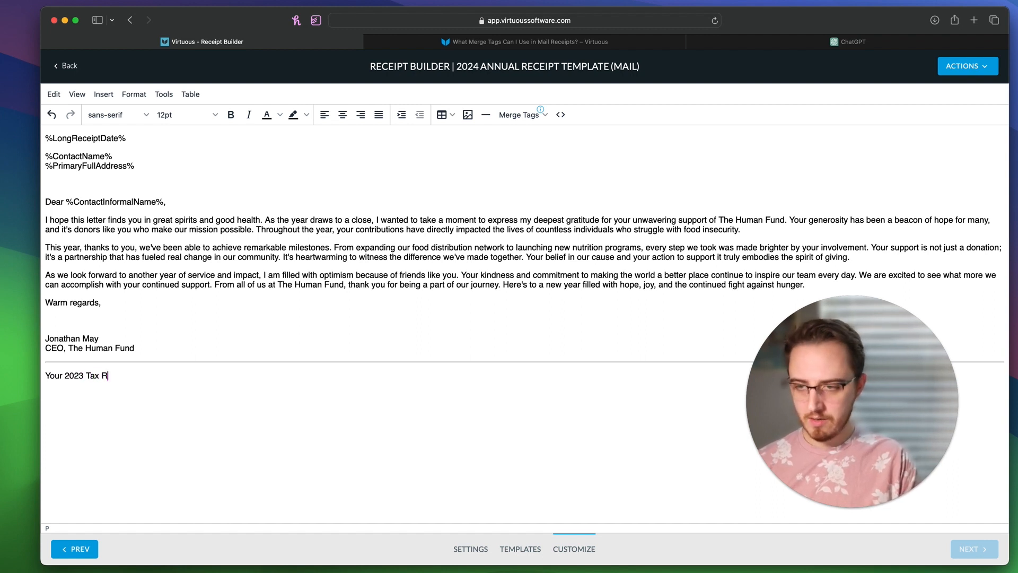
type("eceipt")
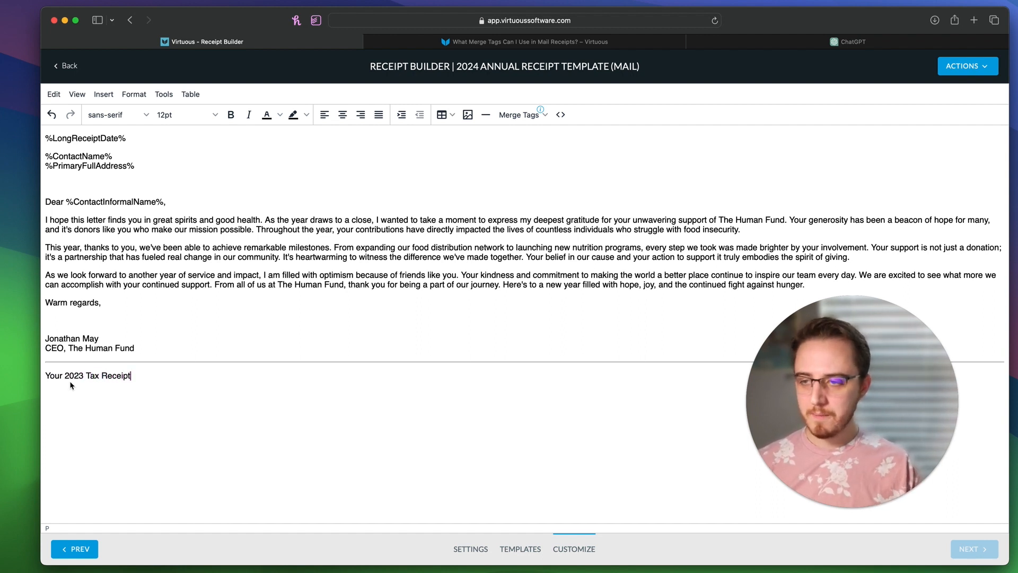
Step: Make the 'Your 2023 Tax Receipt' heading bold and centred, then start a new line below it
triple_click(134, 375)
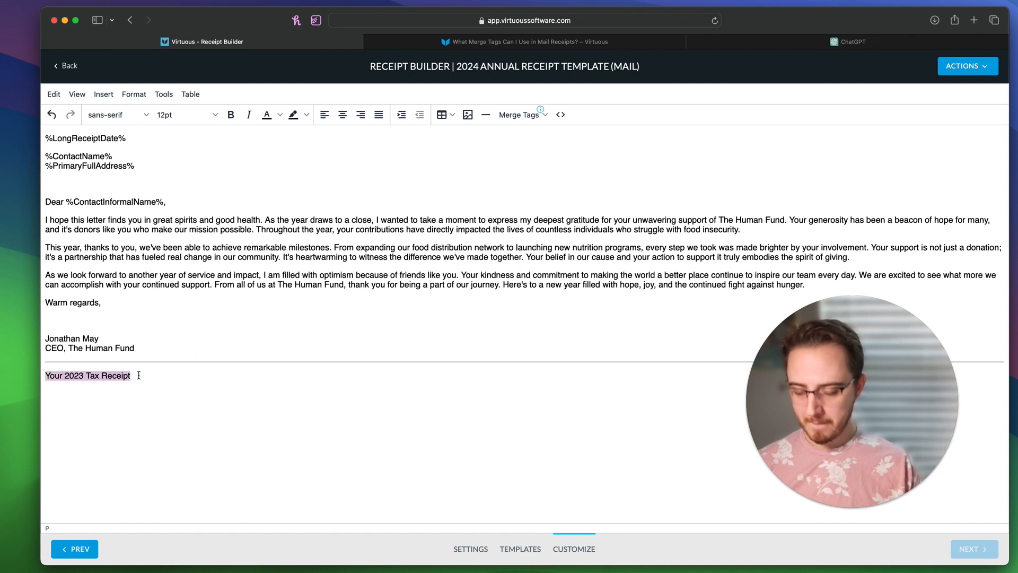
left_click(231, 115)
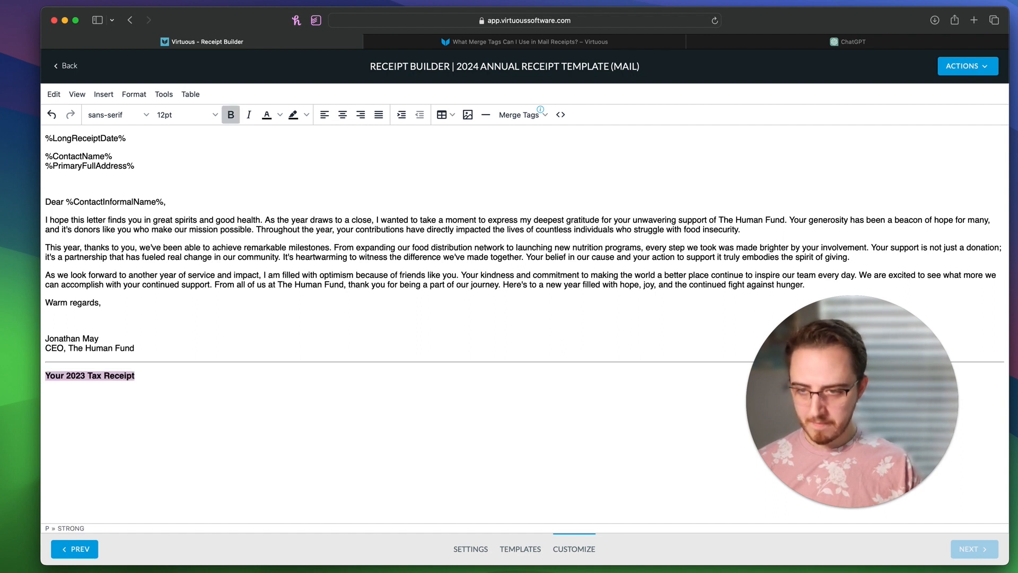
left_click(346, 117)
left_click(610, 397)
key("Return")
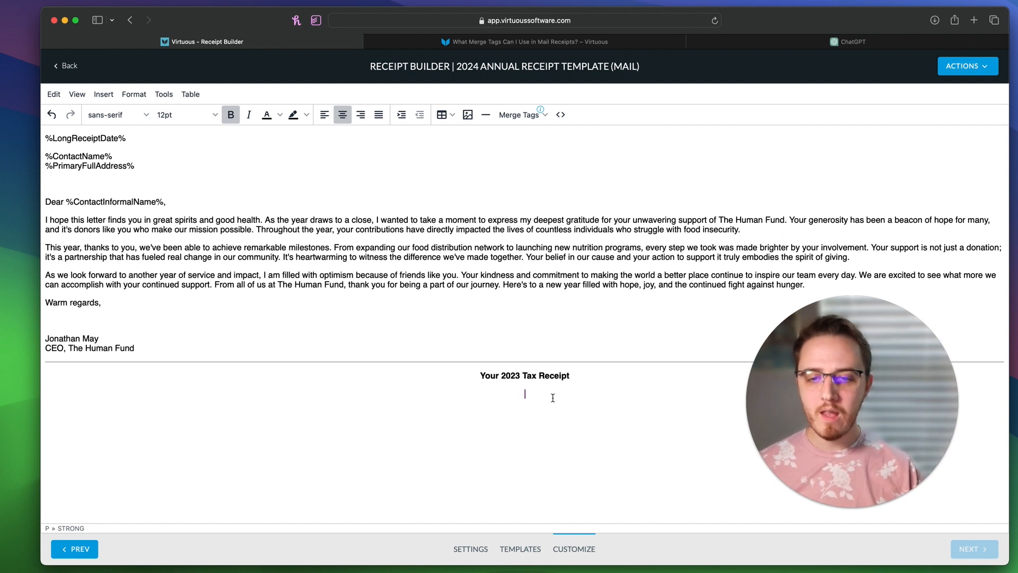
Step: Insert the Gift Table merge tag block, with Gift Type, Gift Date, Amount, Projects and Tribute columns
left_click(531, 114)
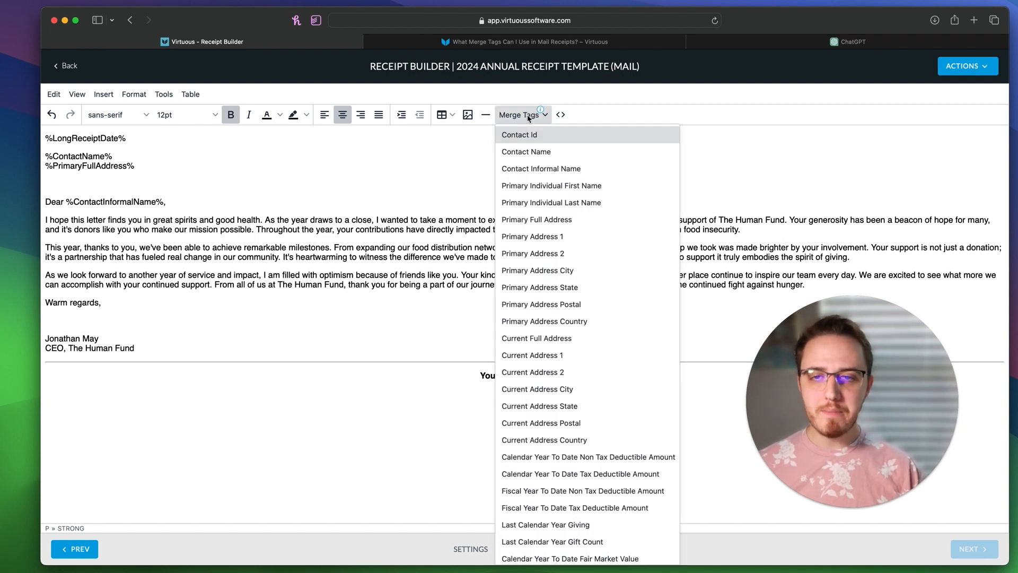
scroll(614, 339, "down", 7)
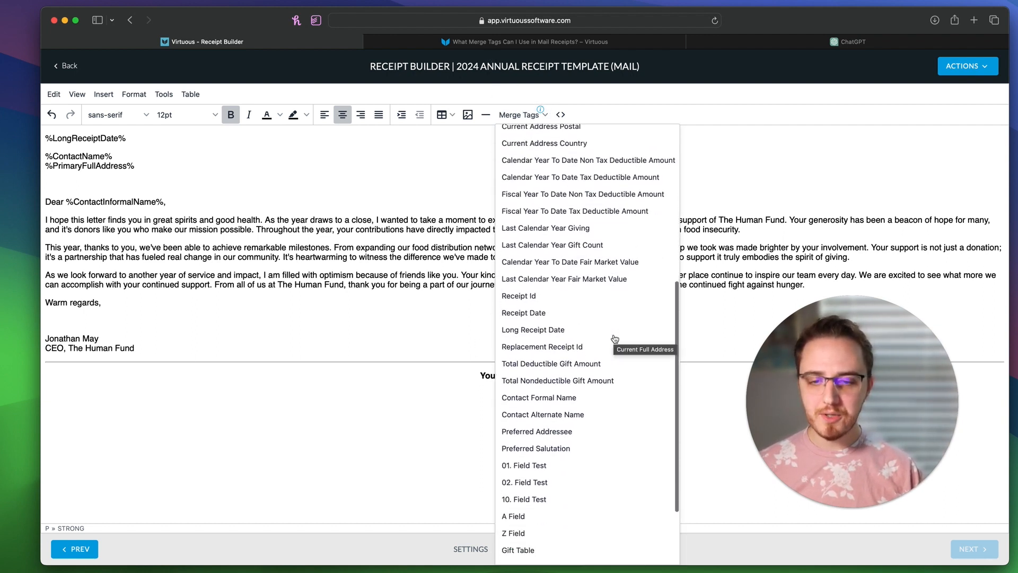
scroll(615, 339, "down", 2)
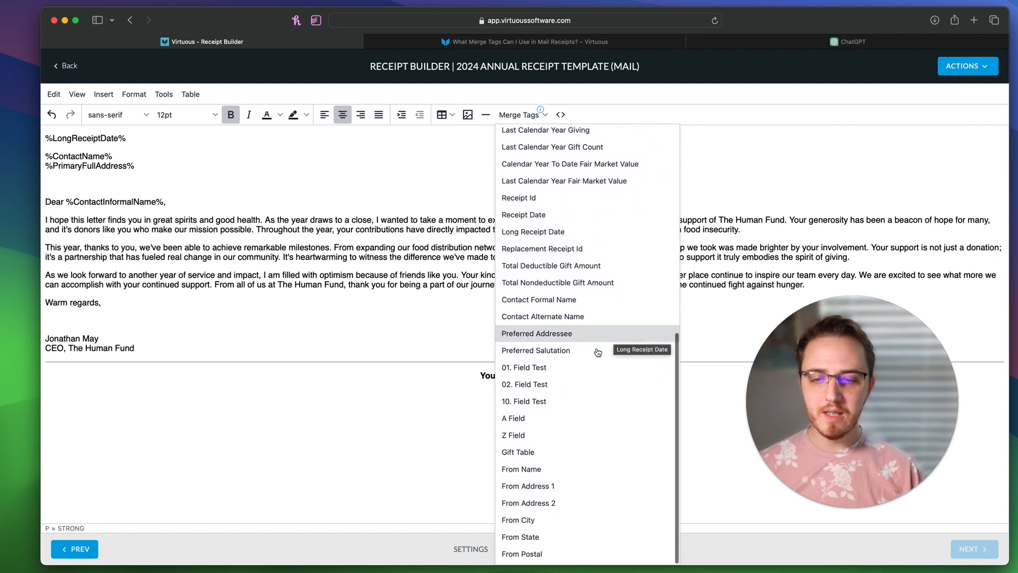
left_click(528, 451)
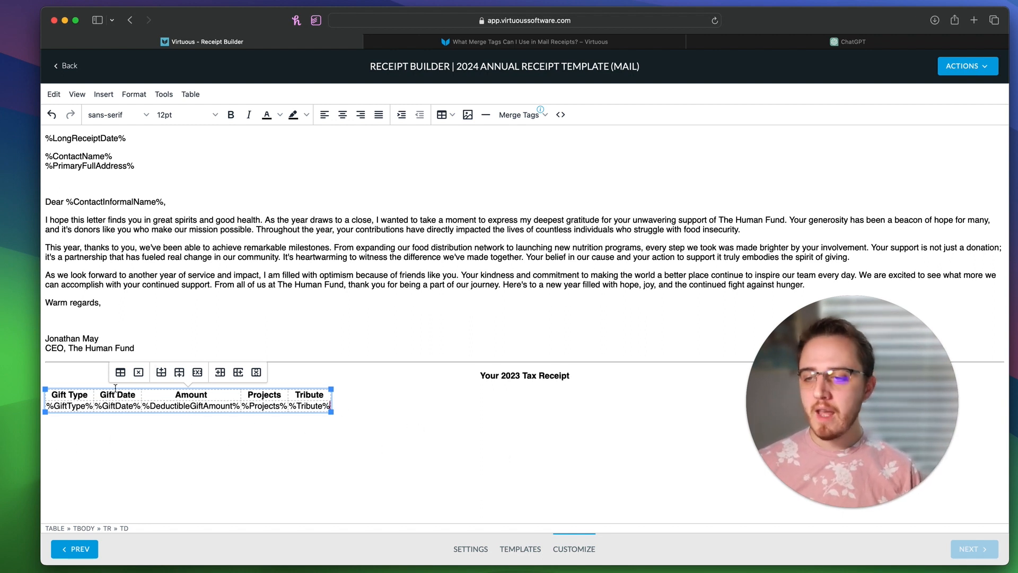
left_click(77, 396)
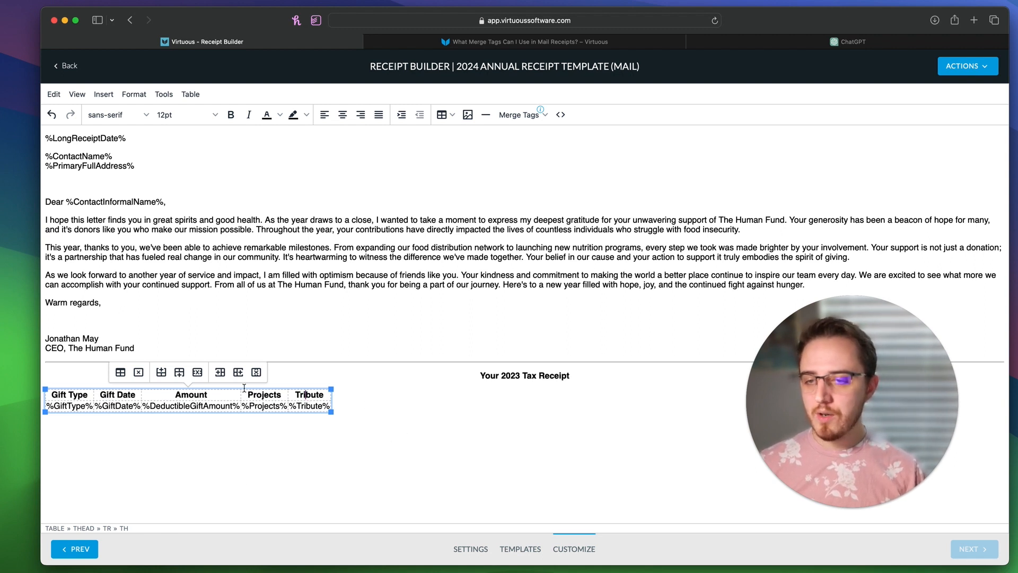
Step: Delete the Tribute column from the gift table, keeping Gift Type, Gift Date, Amount and Projects
double_click(306, 394)
left_click(307, 393)
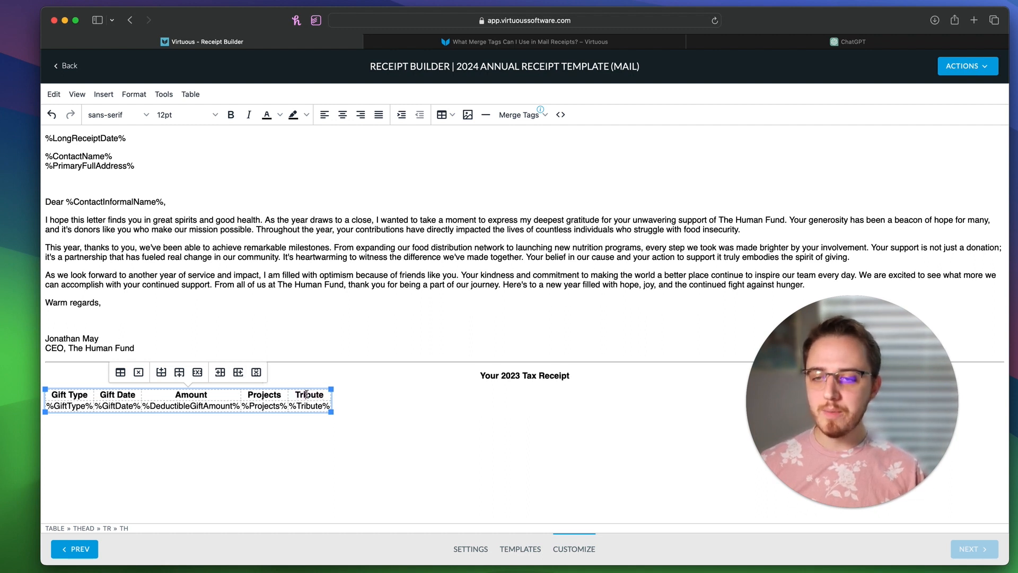
left_click(256, 374)
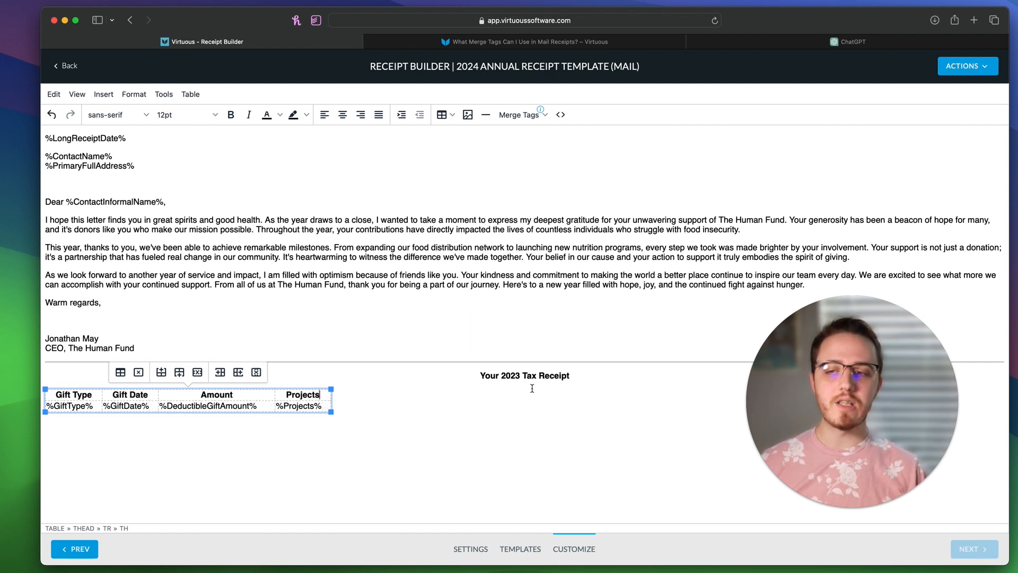
left_click(427, 393)
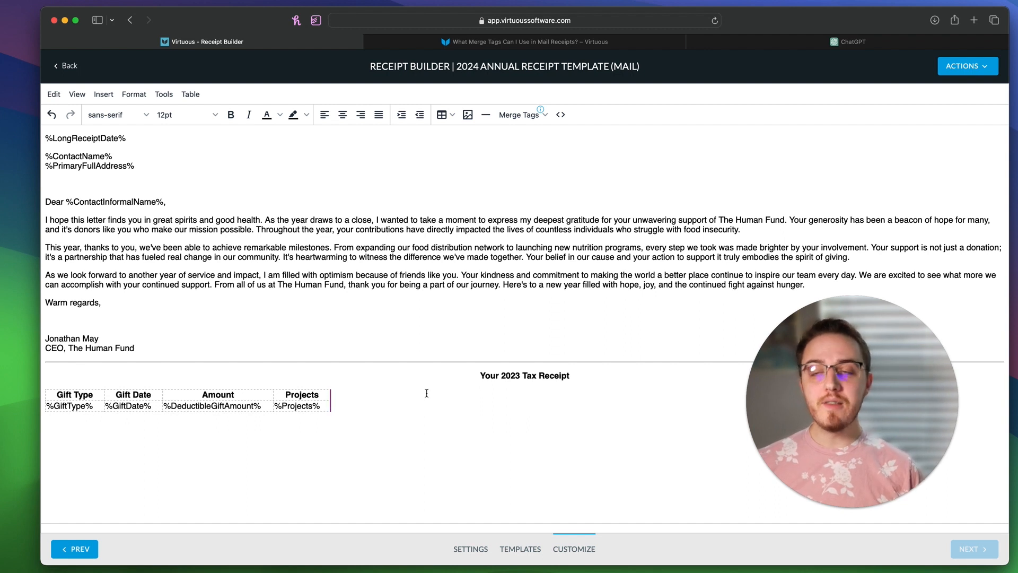
left_click(246, 398)
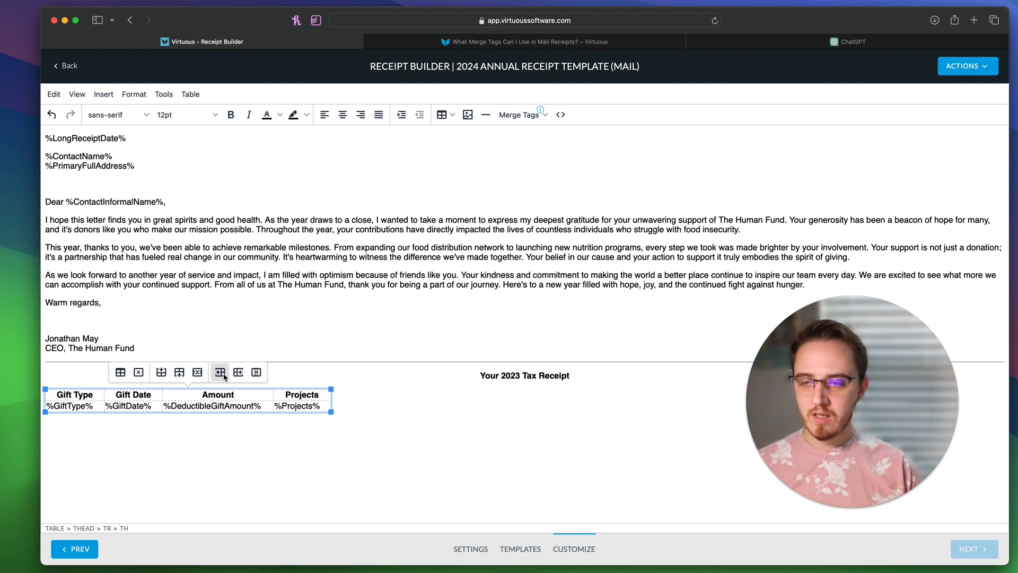
Step: Insert a new empty column before the Amount column in the gift table
double_click(224, 395)
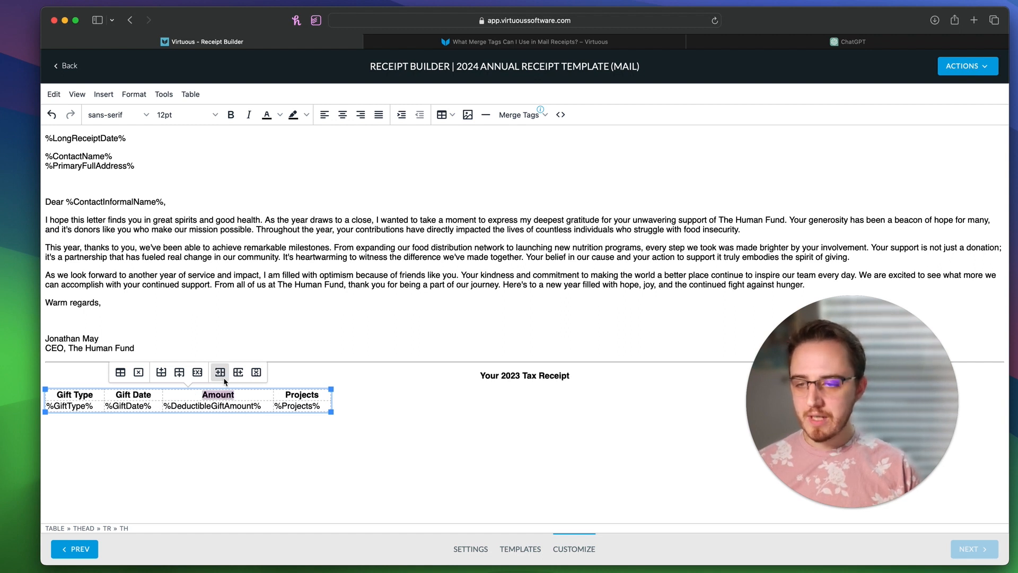
left_click(222, 373)
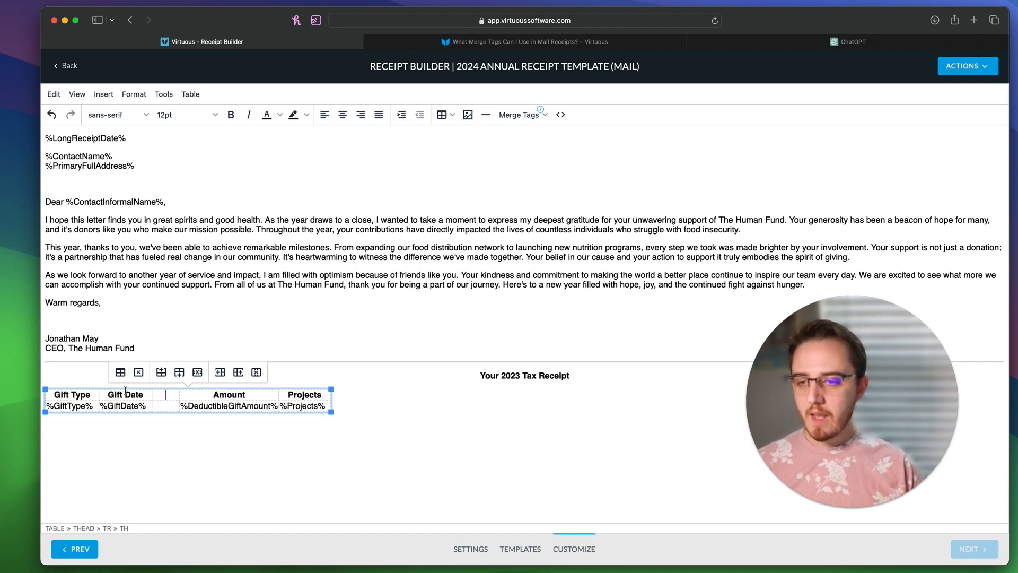
left_click(162, 395)
Step: Title the new header 'Gift Amount' and the old Amount header 'Deductible Amount', fixing the typo
type("G")
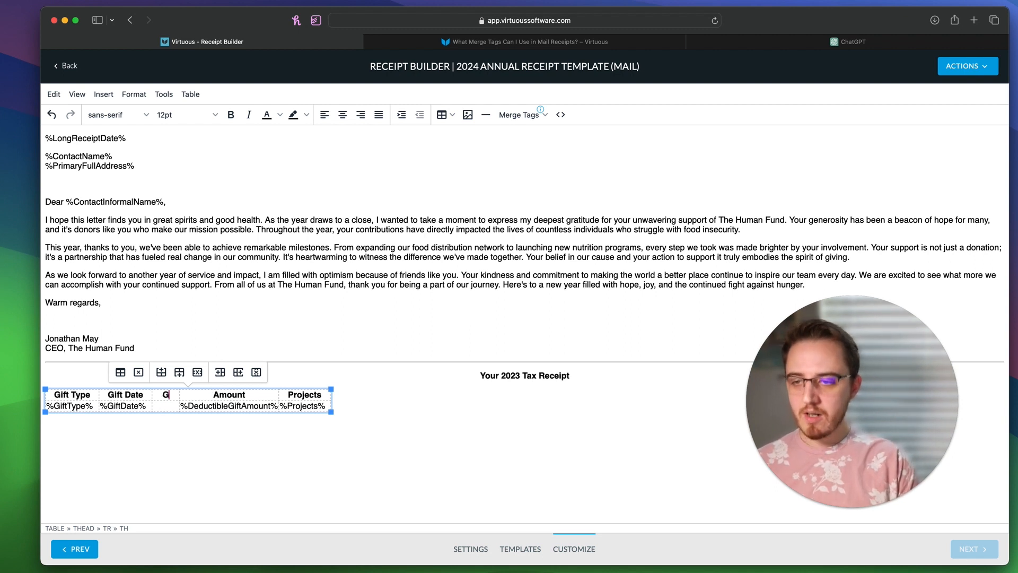
type("ift Amount ")
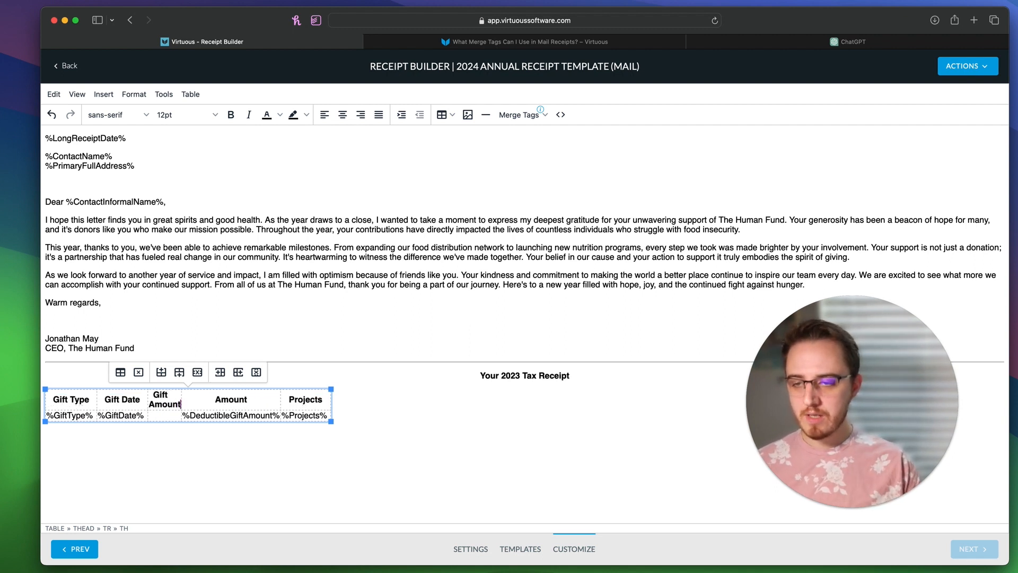
type("Deducitble")
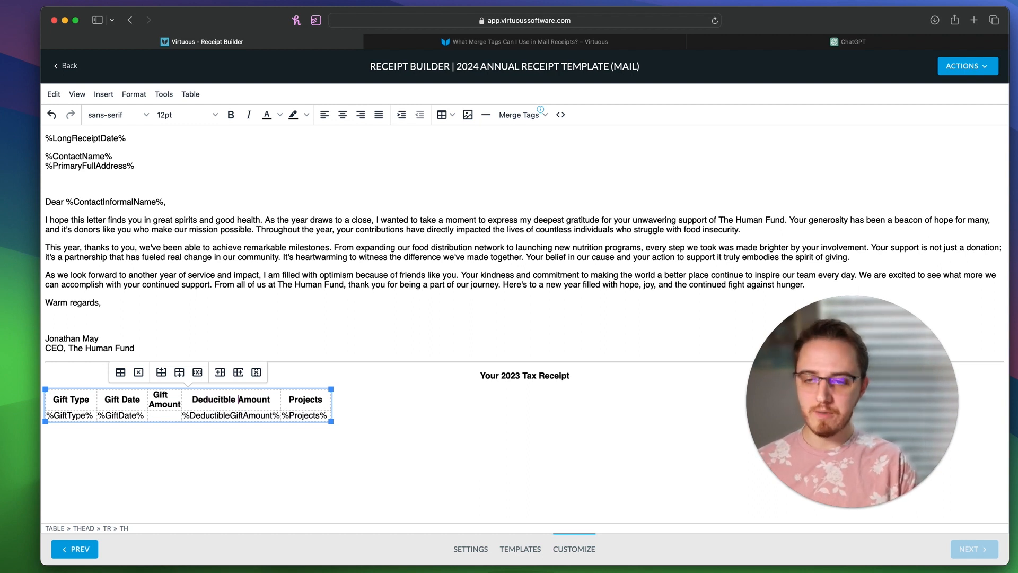
key("BackSpace")
key("BackSpace")
key("BackSpace")
key("BackSpace")
key("BackSpace")
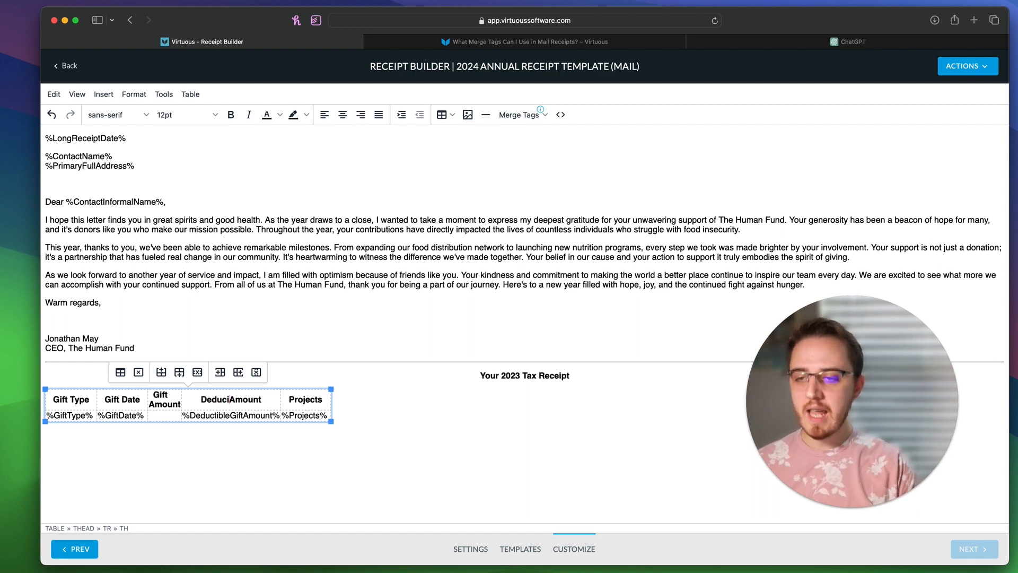
key("BackSpace")
type("tible")
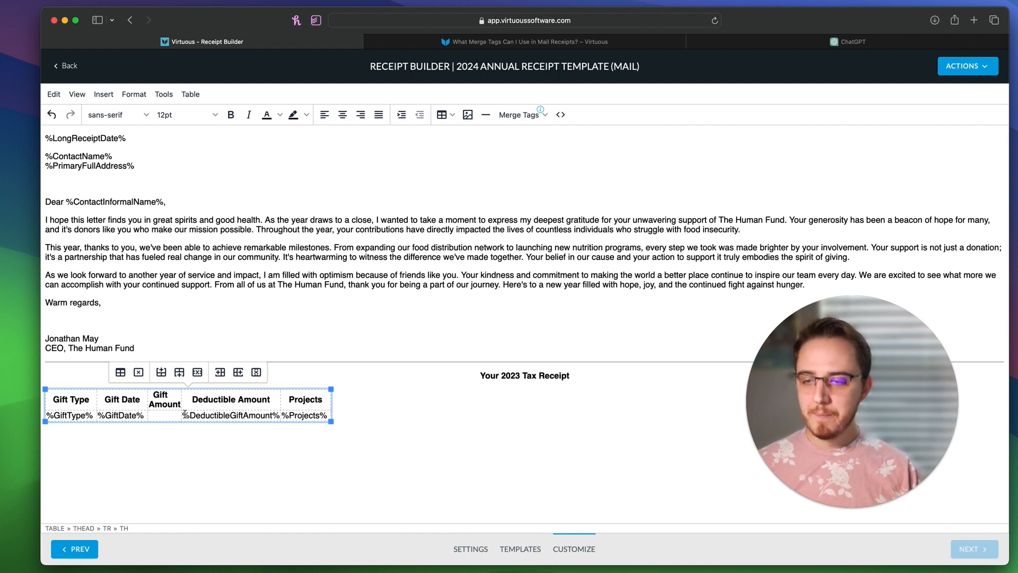
left_click_drag(184, 414, 276, 413)
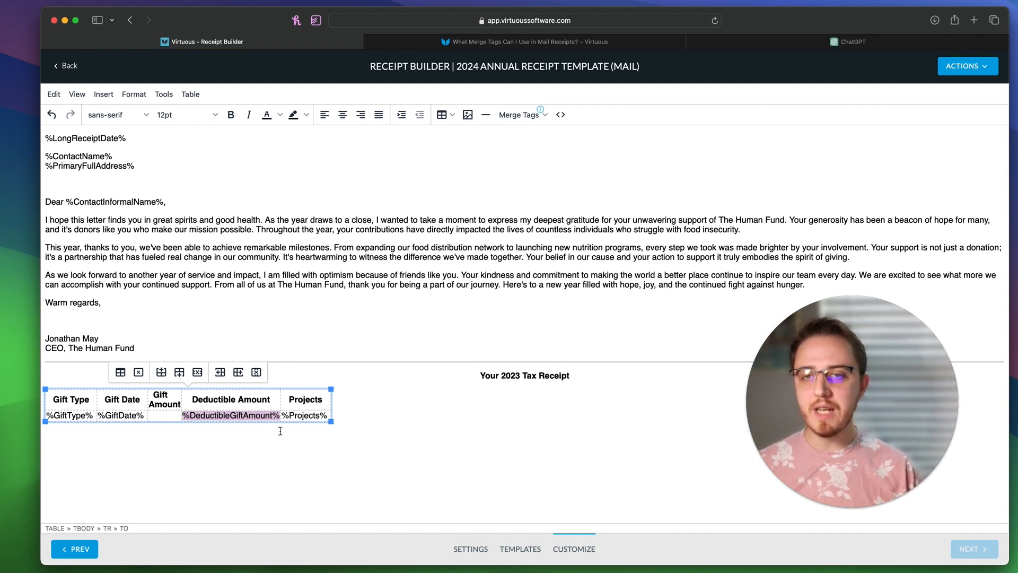
left_click(164, 415)
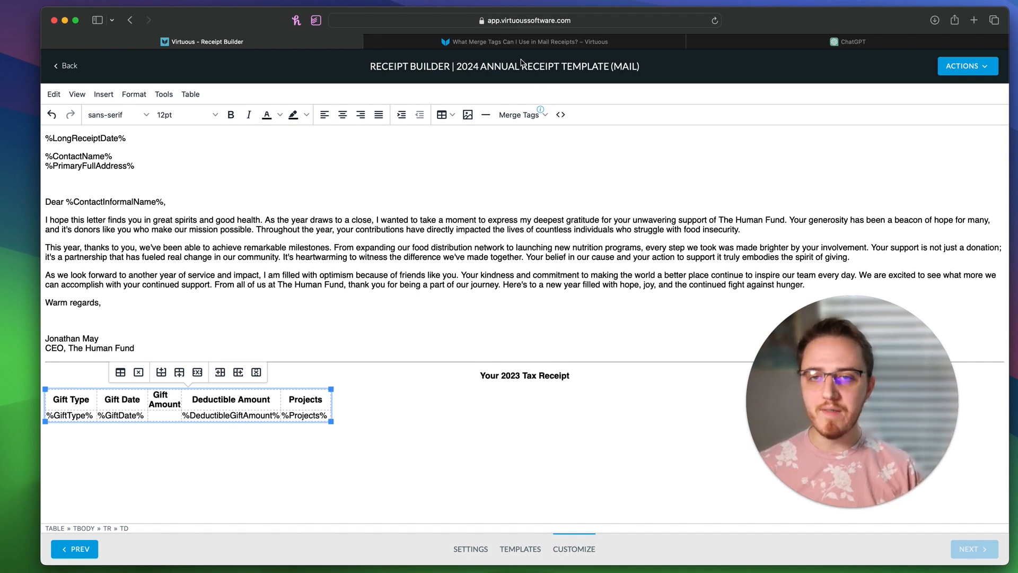
Step: Search the merge tags article for 'amount' and copy the %GiftAmount% tag
left_click(521, 42)
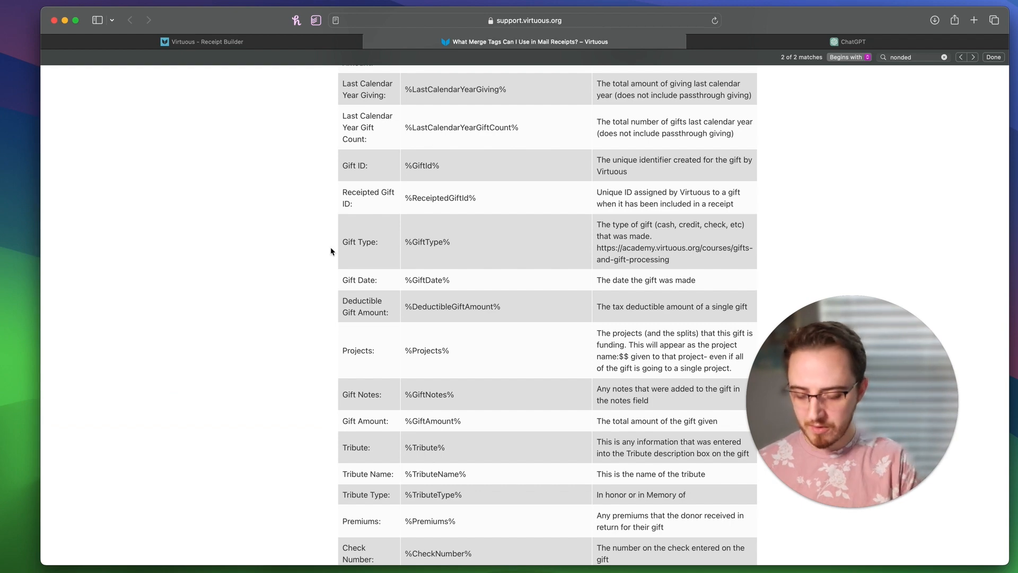
key("super+f")
type("amount")
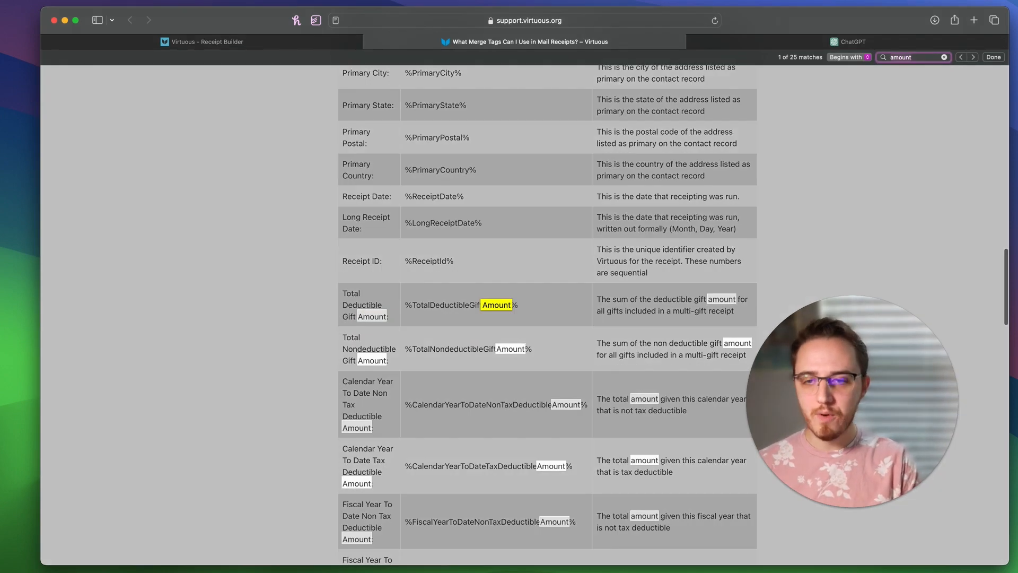
key("Return")
key("Return")
key("Return")
key("Return")
key("Return")
key("Return")
key("Return")
key("Return")
key("Return")
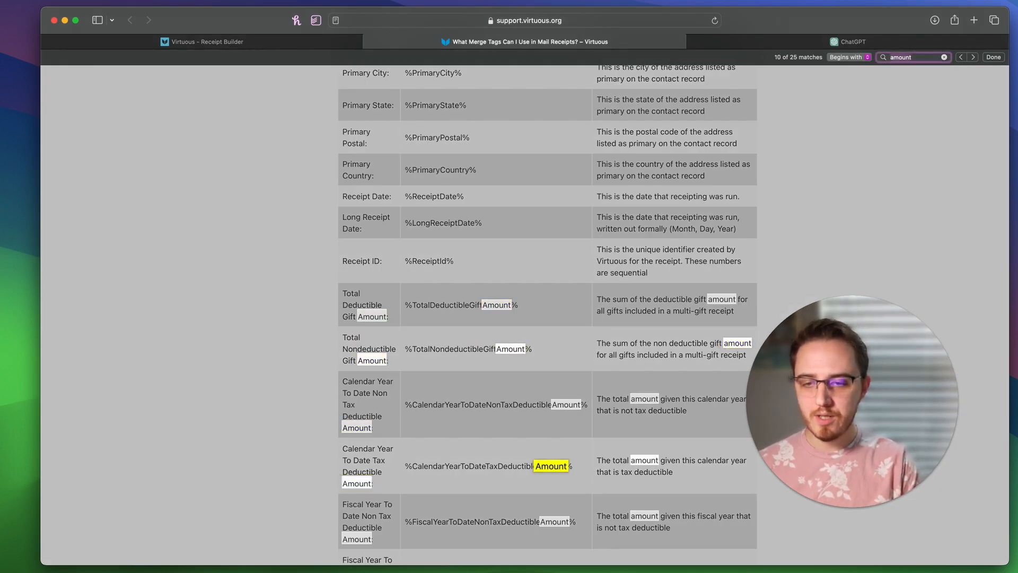
key("Return")
key("Return")
key("Return")
key("Return")
key("Return")
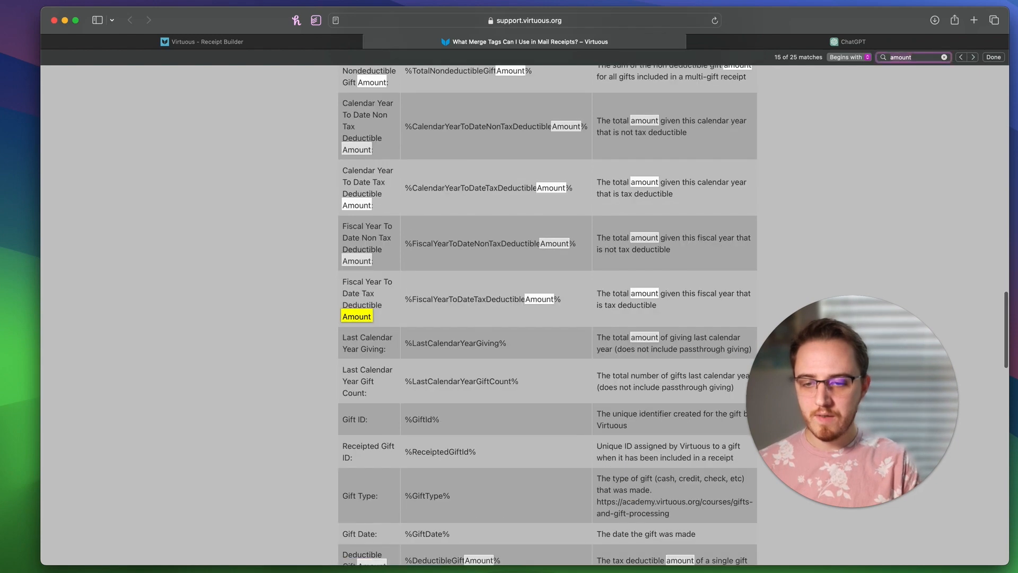
key("Return")
key("Return")
key("Return")
key("Return")
key("Return")
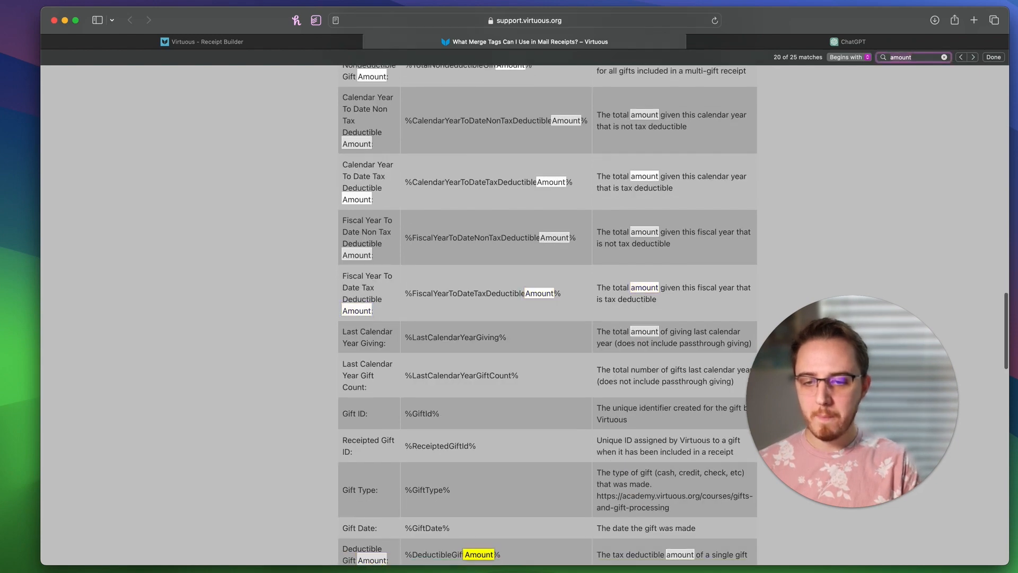
key("Return")
key("Return")
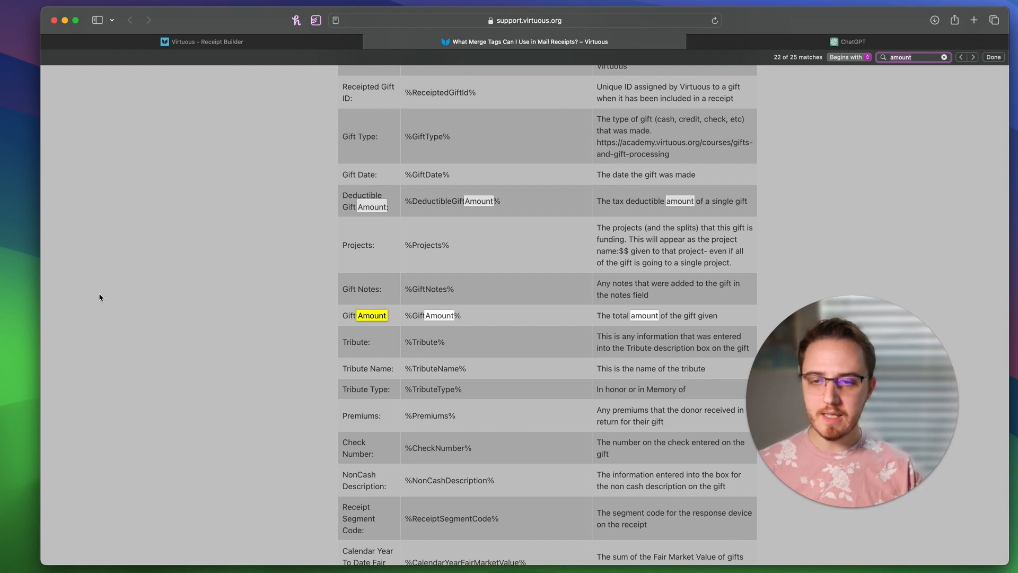
left_click(499, 314)
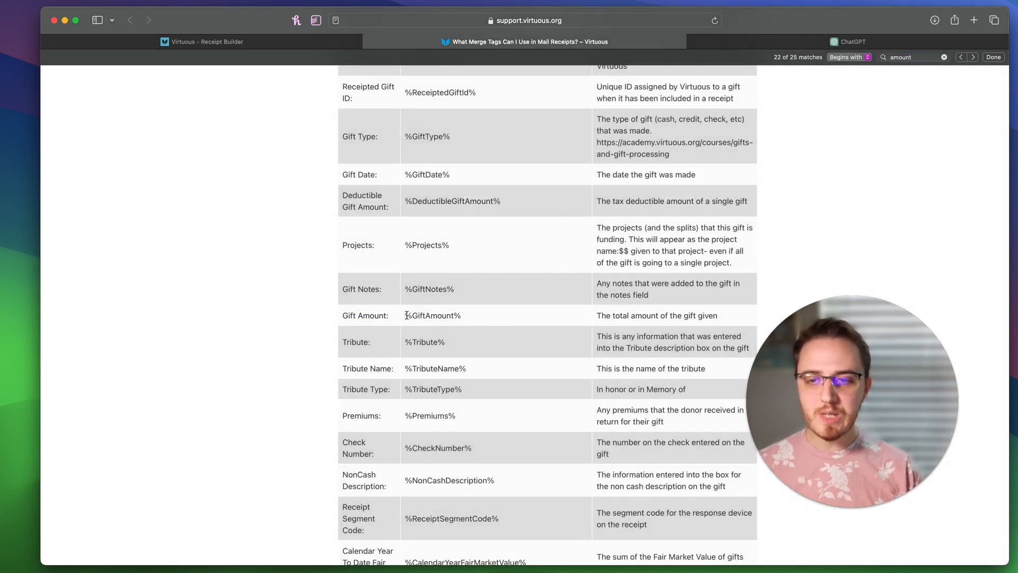
left_click_drag(407, 314, 471, 321)
key("super+c")
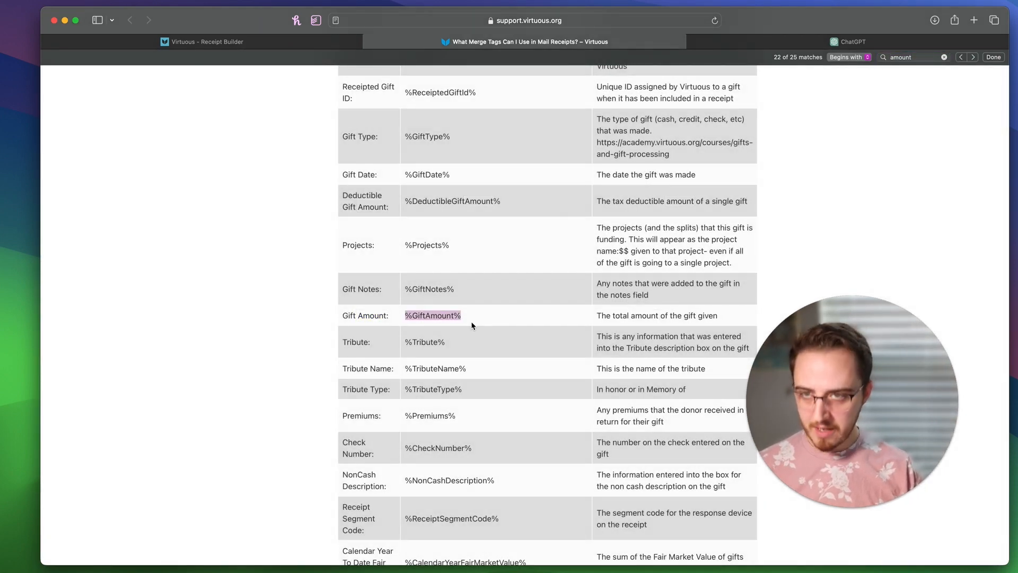
left_click(281, 45)
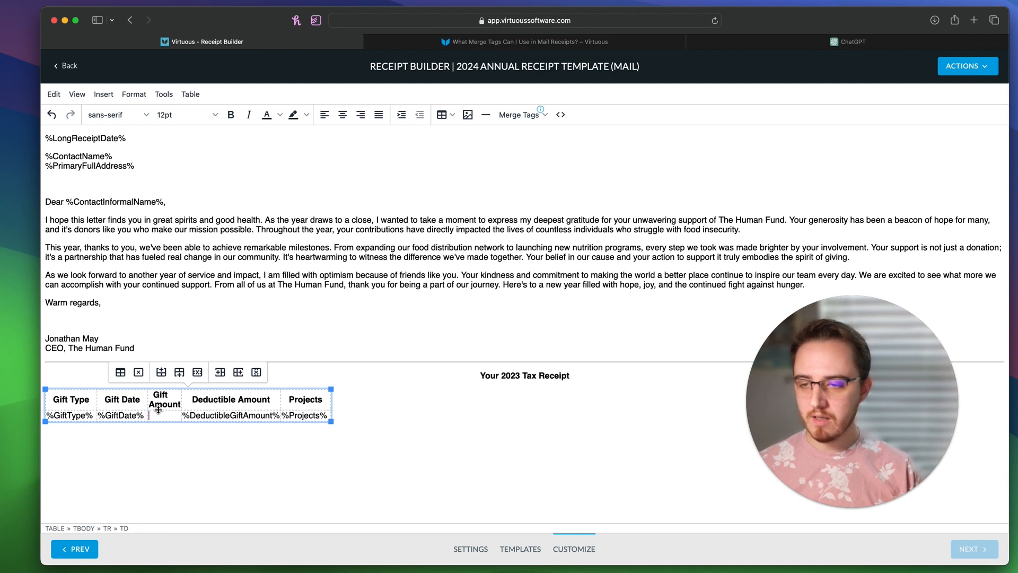
Step: Paste %GiftAmount% into the Gift Amount cell and type 'Total 2023 Deductible Giving:' below the table
key("super+v")
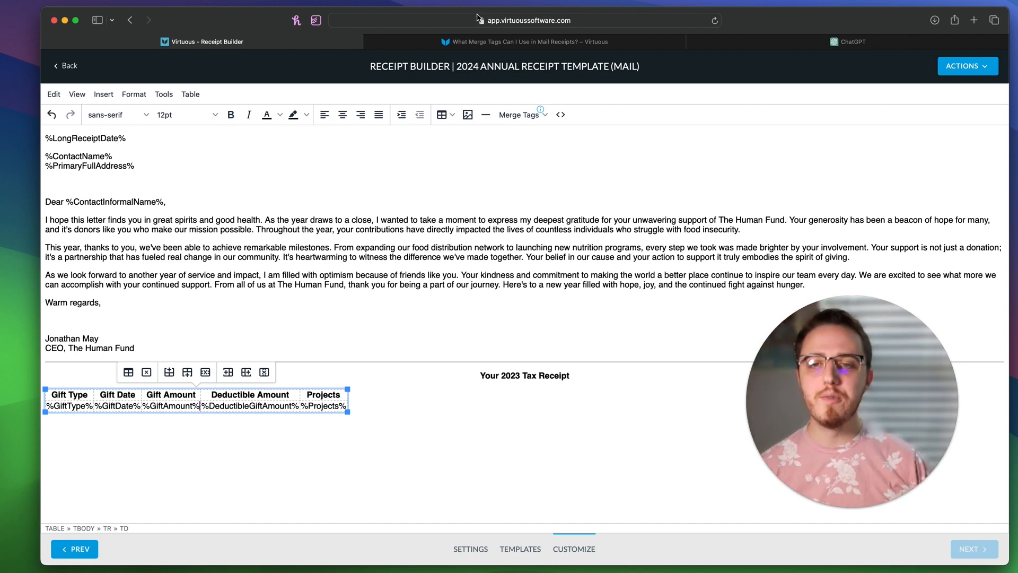
left_click(529, 112)
left_click(423, 461)
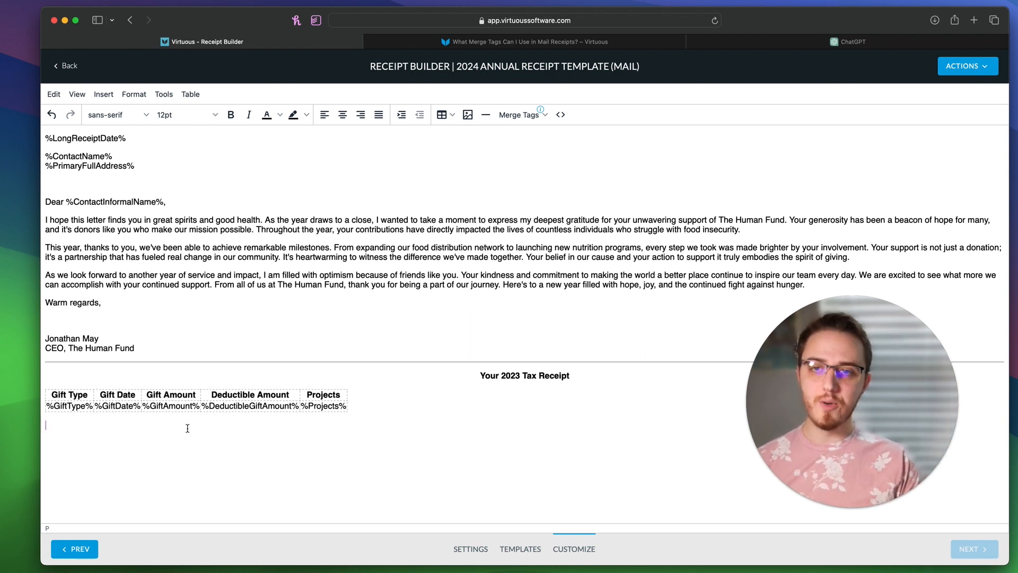
type("Total ")
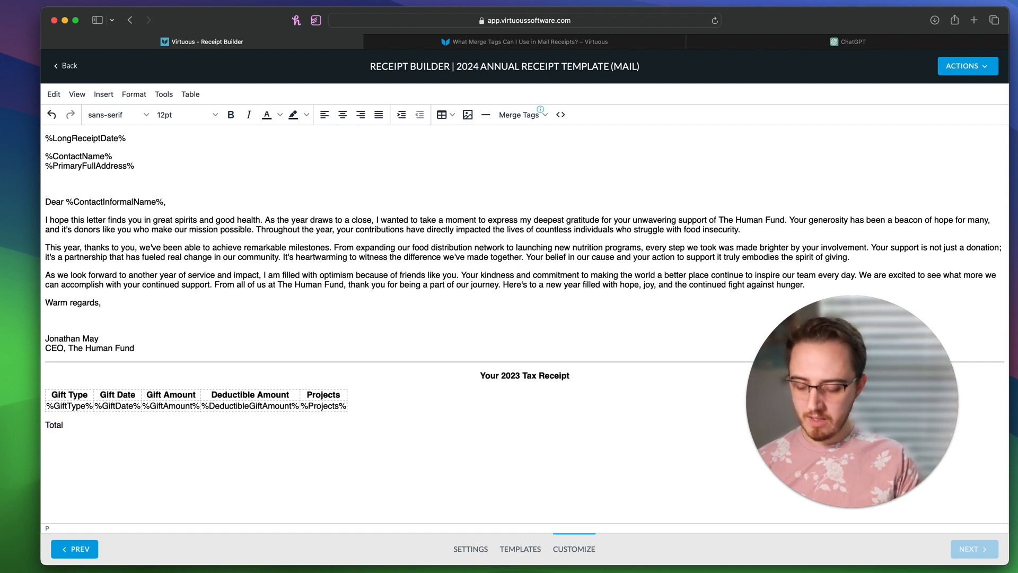
type("2023 ")
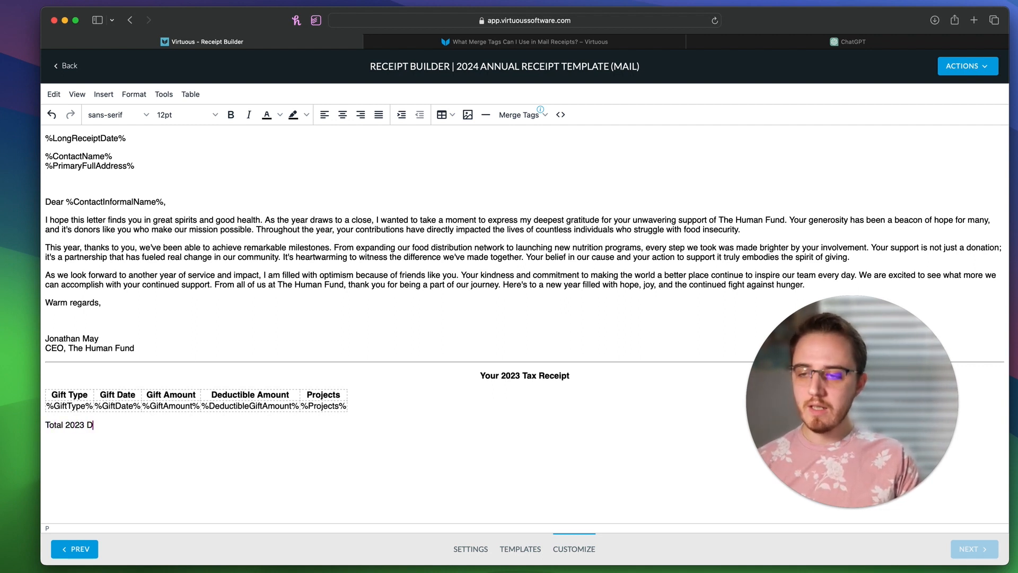
type("Deductible Giving:")
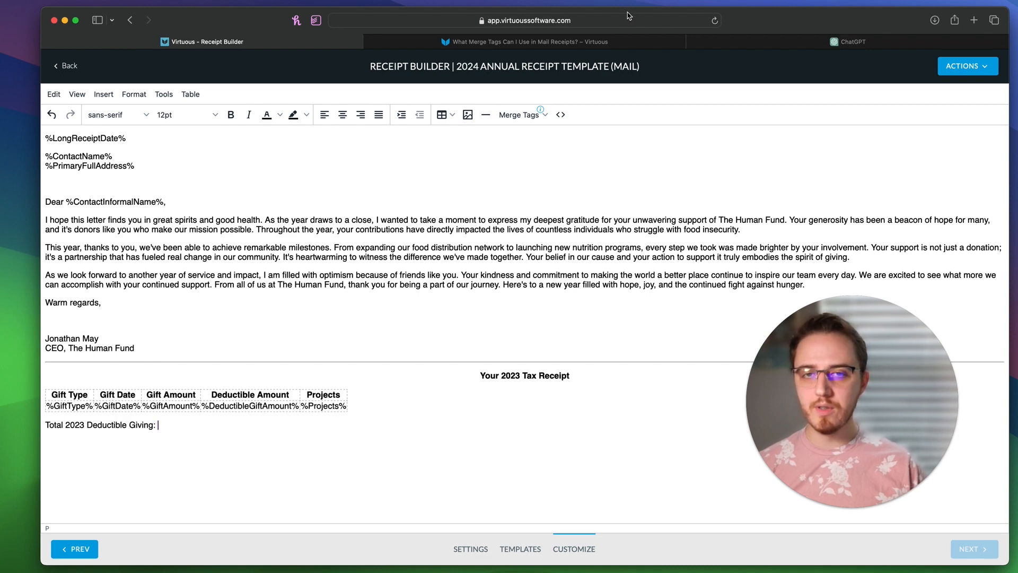
left_click(608, 43)
Step: Search the article for 'de' and copy the %TotalDeductibleGiftAmount% merge tag
key("cmd+f")
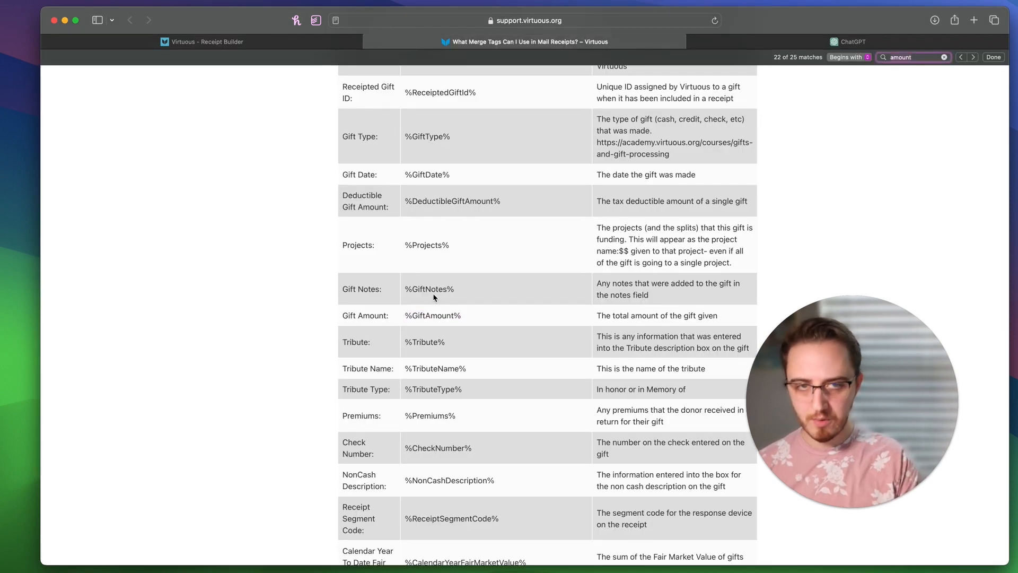
type("deduc")
key("Return")
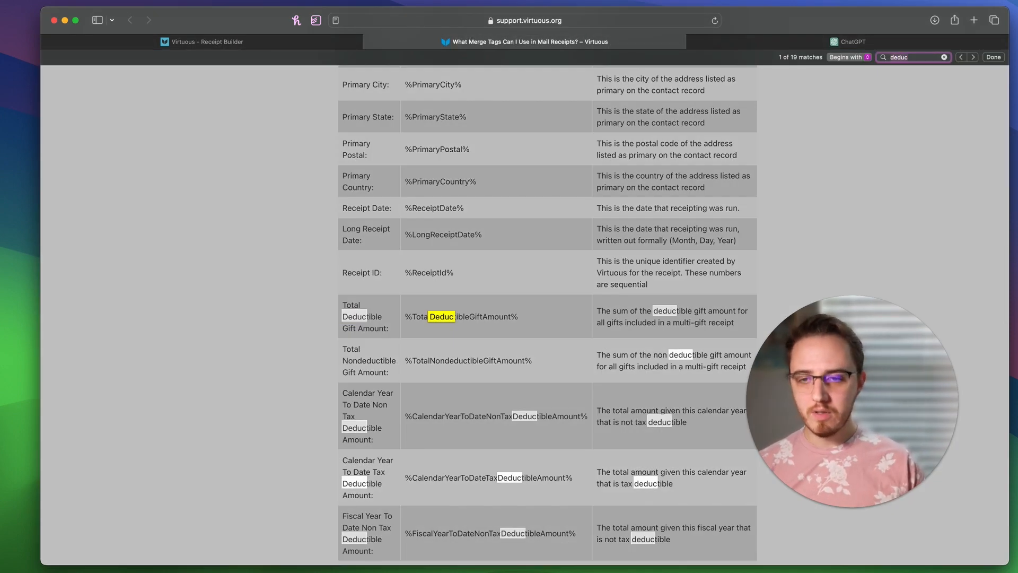
left_click(407, 327)
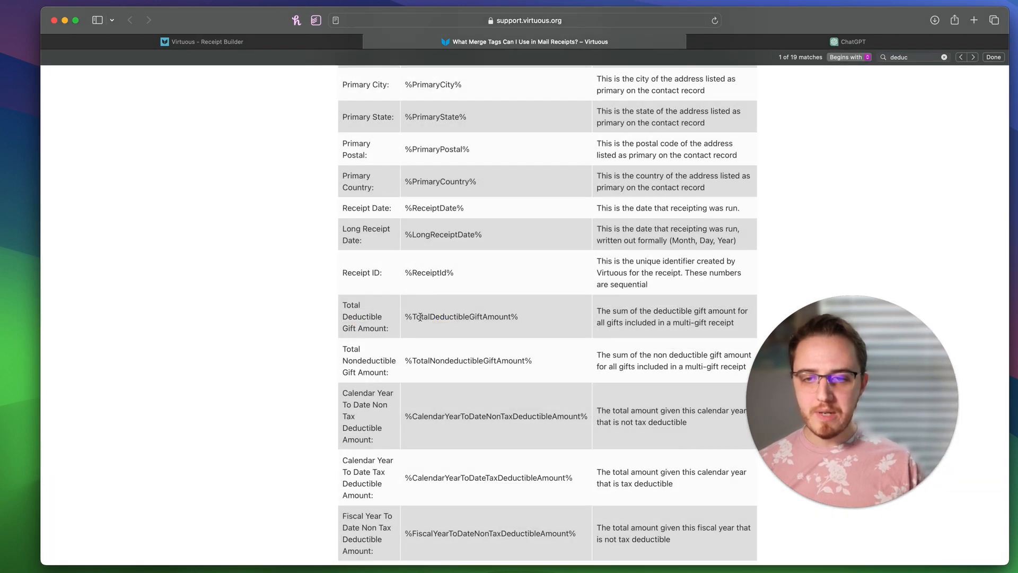
left_click_drag(414, 318, 431, 318)
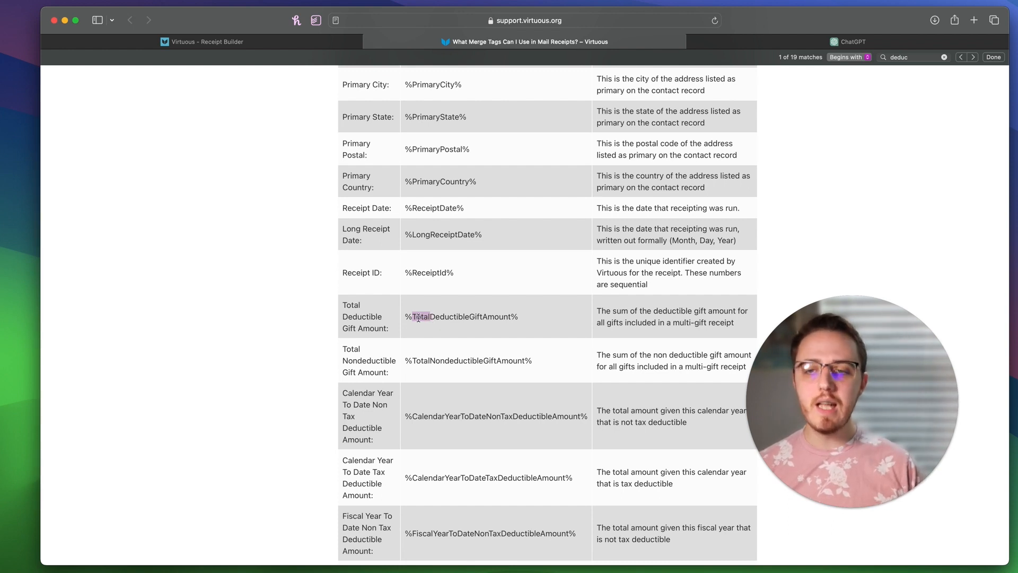
left_click_drag(405, 317, 529, 317)
key("super+c")
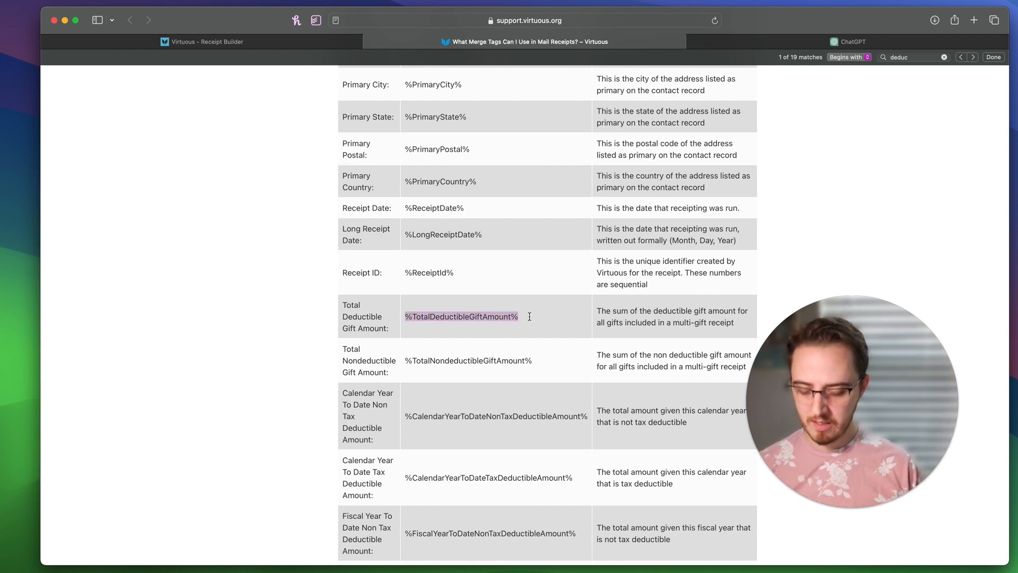
left_click(286, 44)
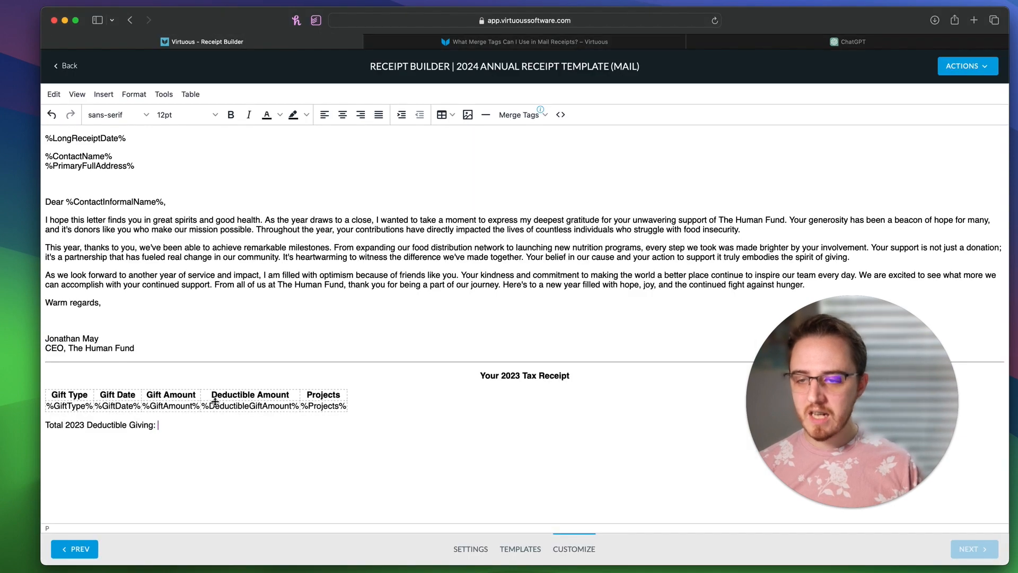
Step: Paste %TotalDeductibleGiftAmount% after the 'Total 2023 Deductible Giving:' label and make it bold
left_click_drag(210, 406, 290, 408)
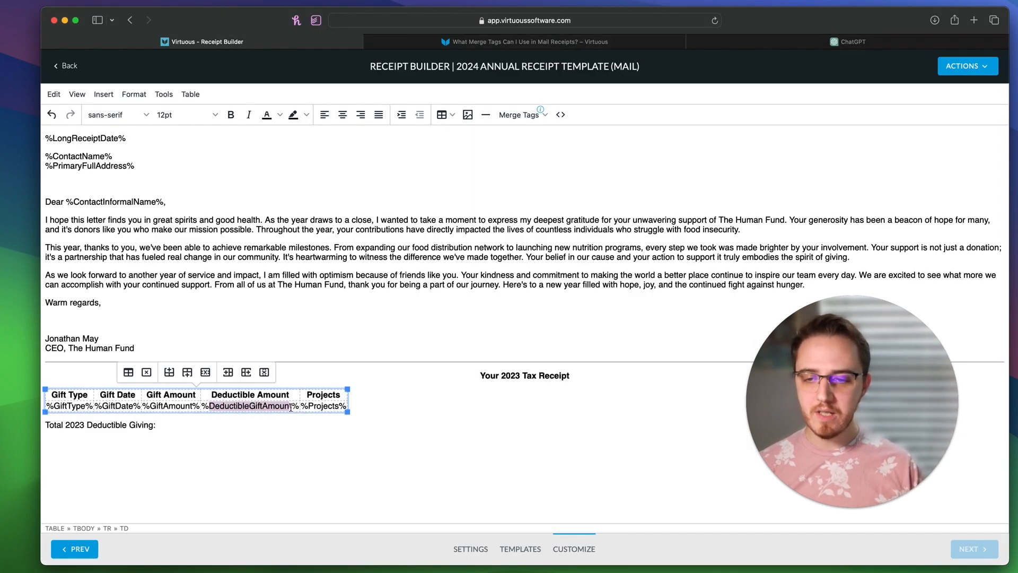
left_click(244, 435)
key("super+v")
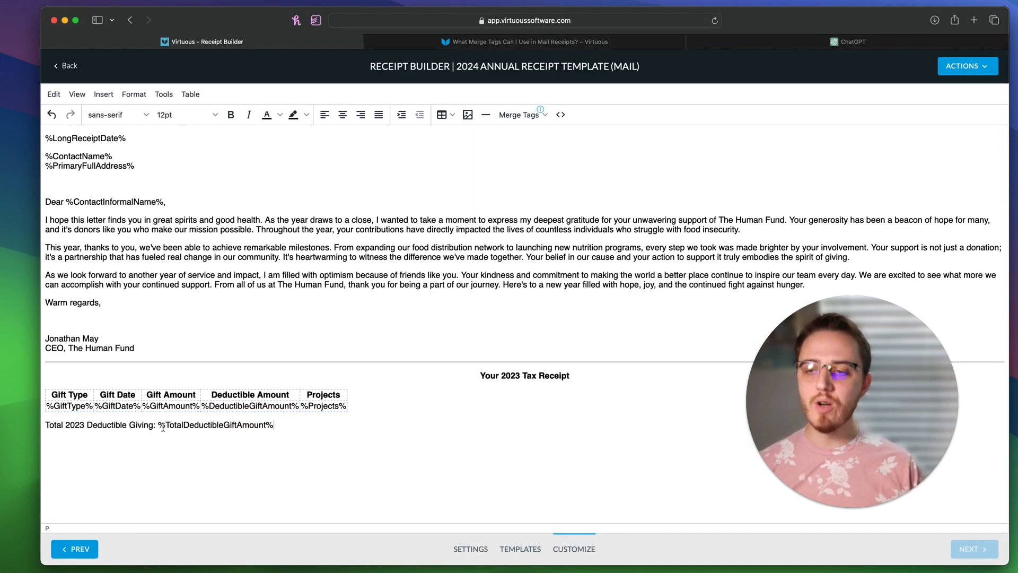
left_click_drag(159, 425, 288, 426)
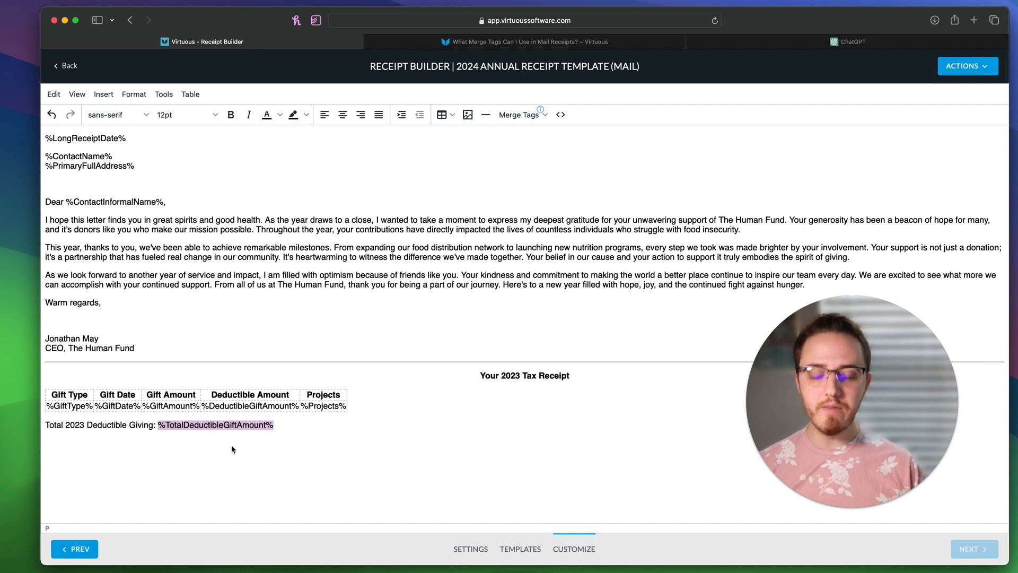
key("super+b")
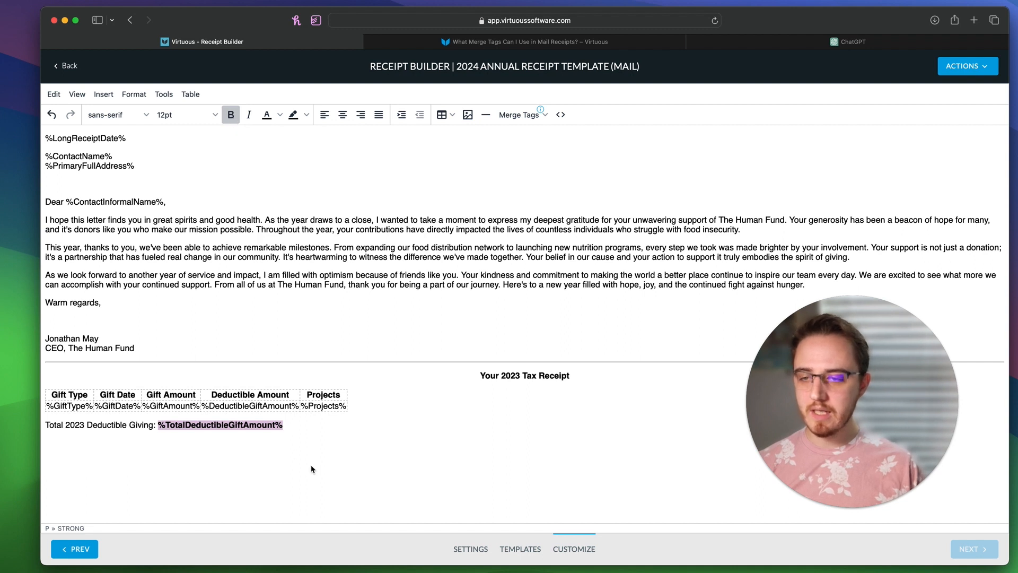
left_click(340, 437)
Step: Centre the tax receipt heading, gift table and total giving line
left_click_drag(343, 429, 216, 373)
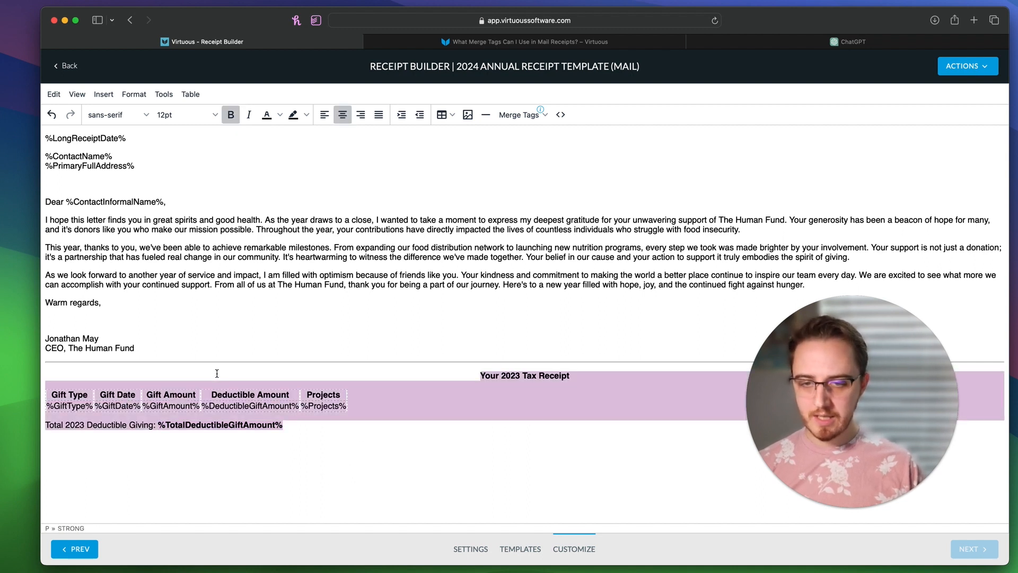
left_click(343, 116)
left_click(270, 411)
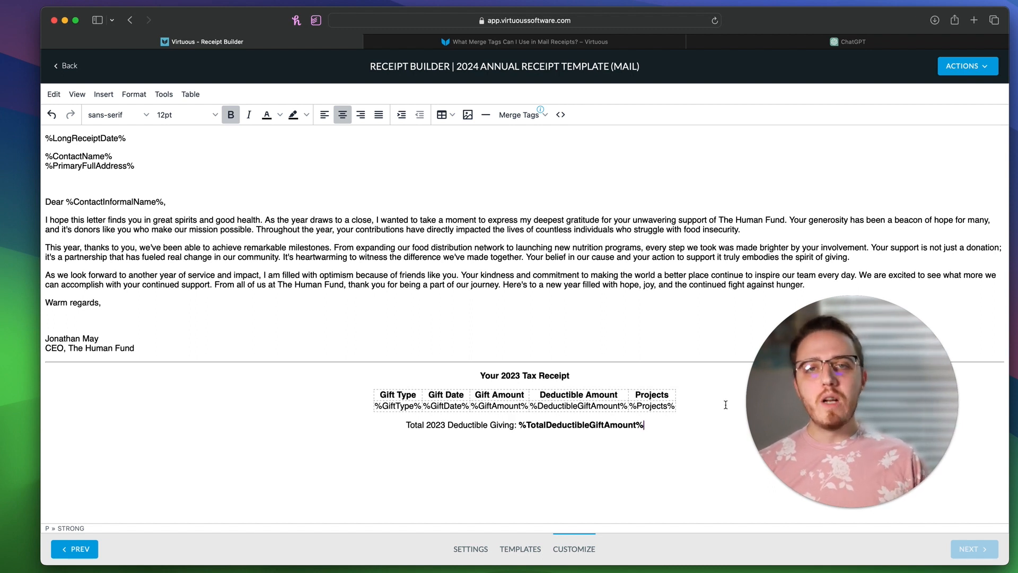
left_click_drag(687, 387, 501, 393)
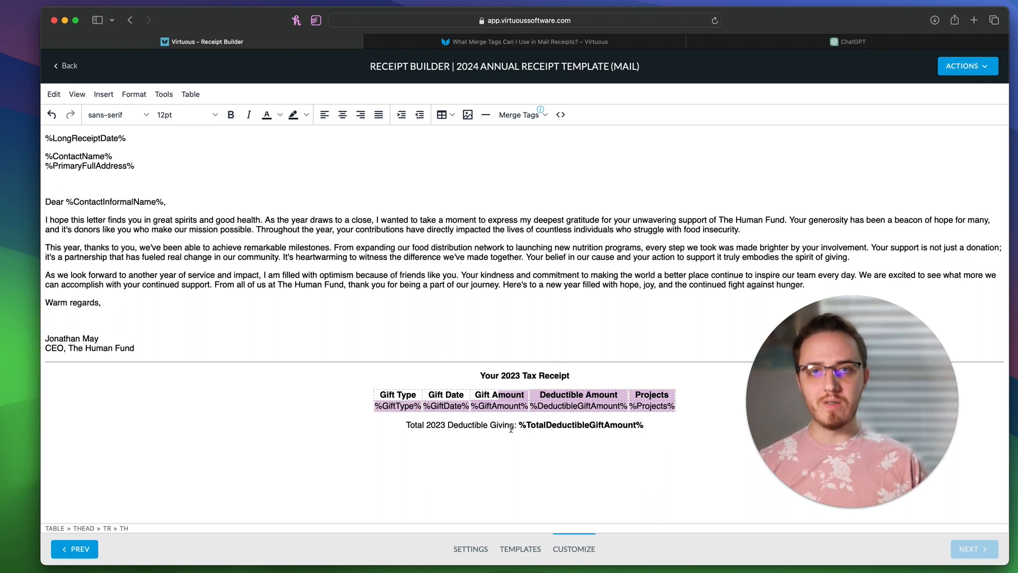
left_click_drag(408, 427, 669, 423)
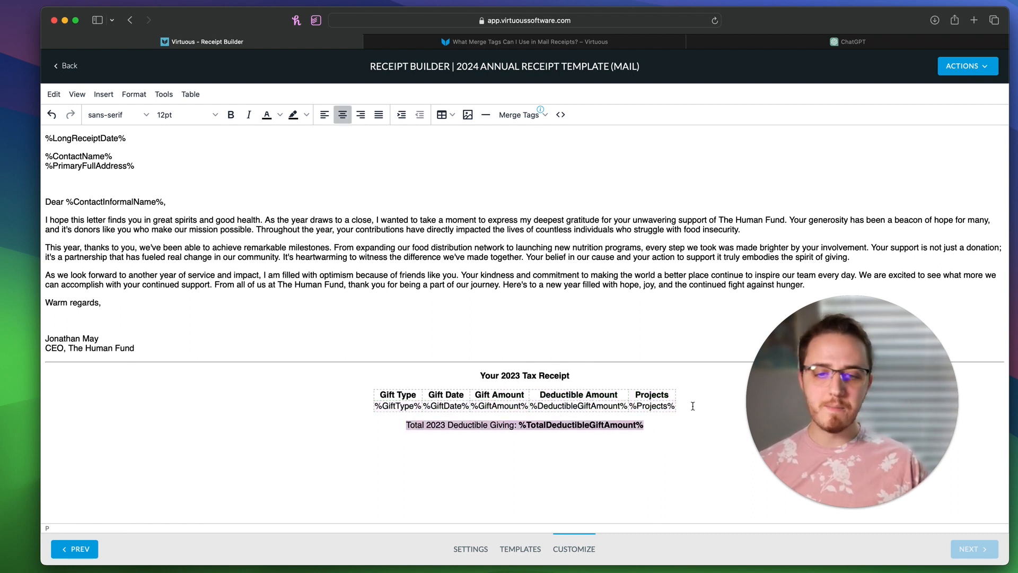
left_click_drag(656, 397, 515, 384)
left_click(458, 437)
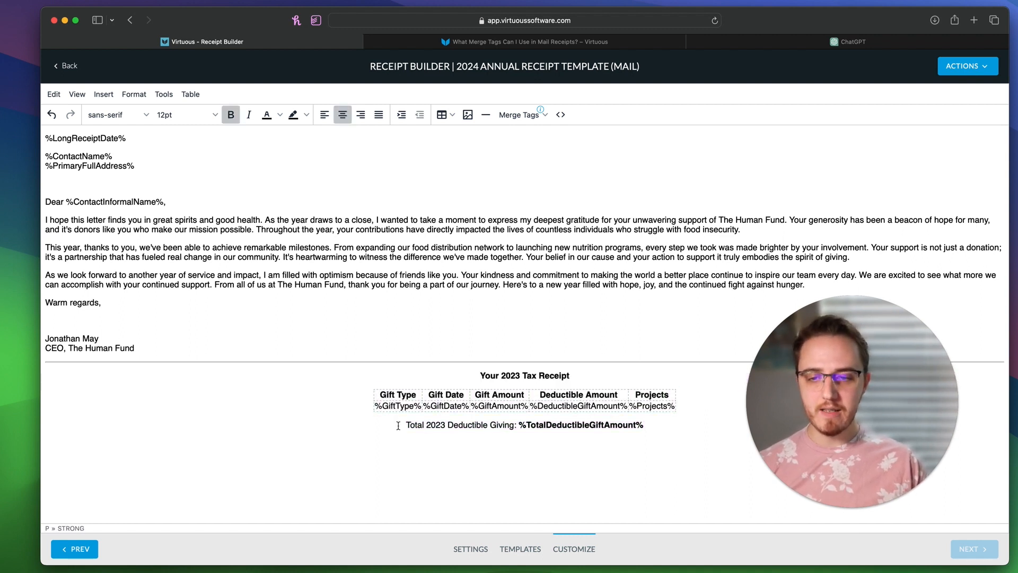
left_click_drag(398, 426, 705, 434)
left_click(704, 438)
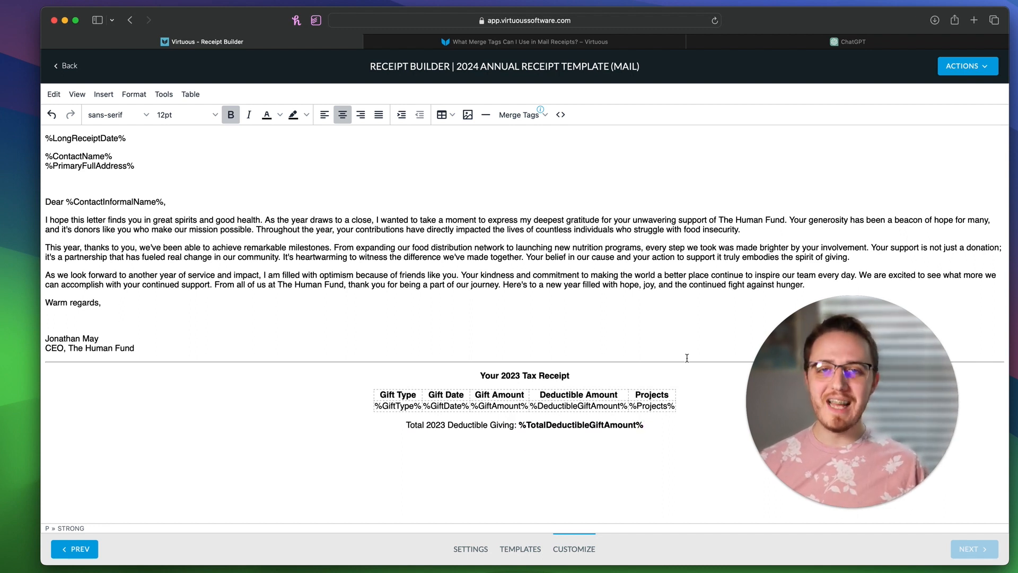
Step: Paste the no-goods-or-services disclaimer below the total and format it 10pt italic, not bold
key("Return")
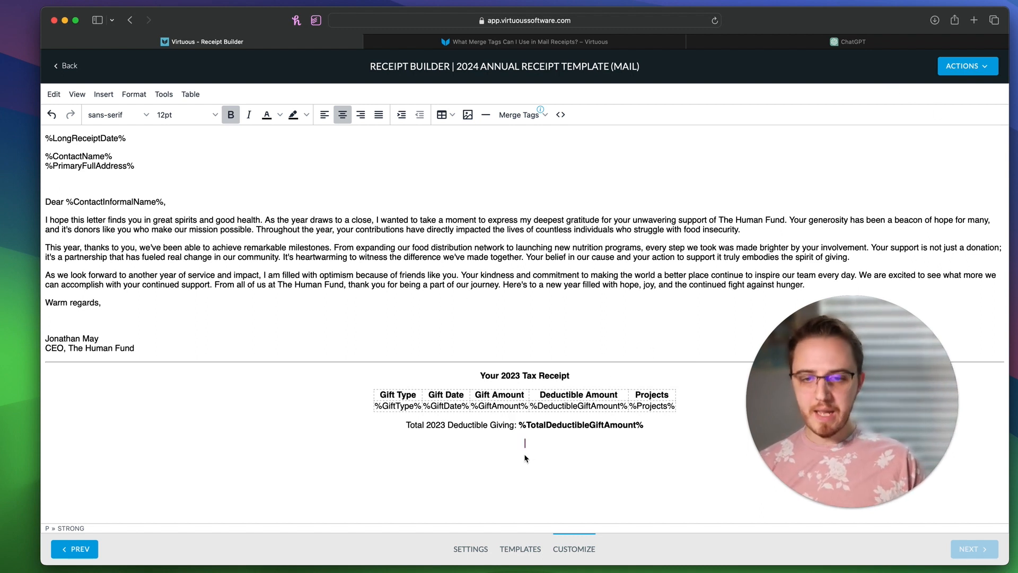
key("cmd+v")
triple_click(495, 444)
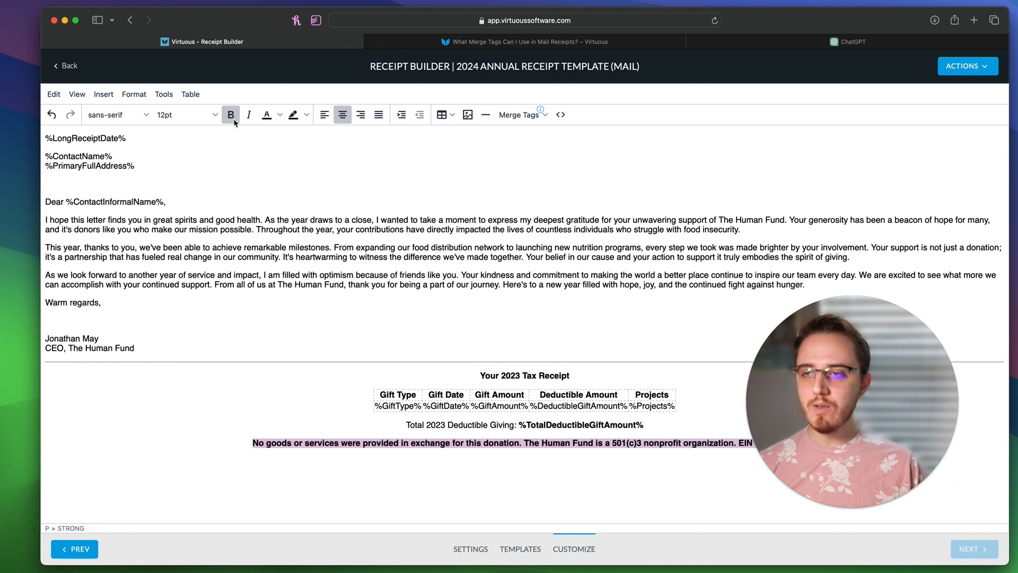
left_click(210, 115)
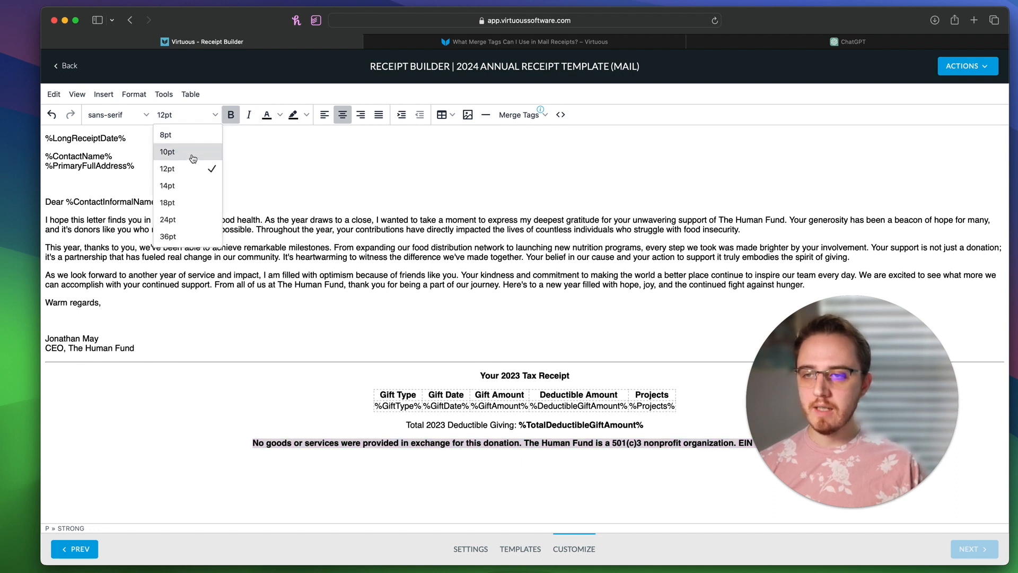
left_click(192, 152)
left_click(230, 114)
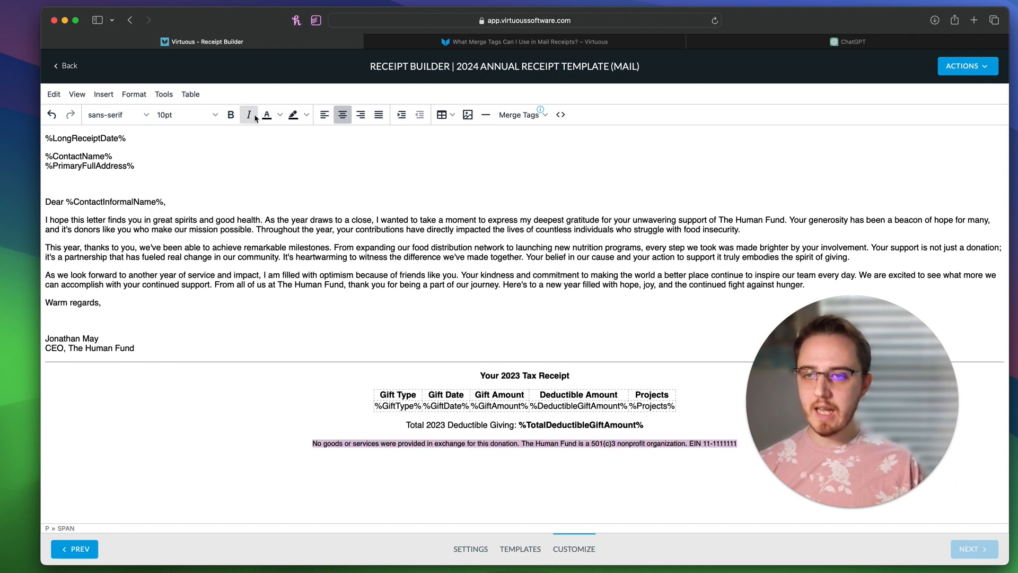
left_click(249, 115)
left_click(467, 303)
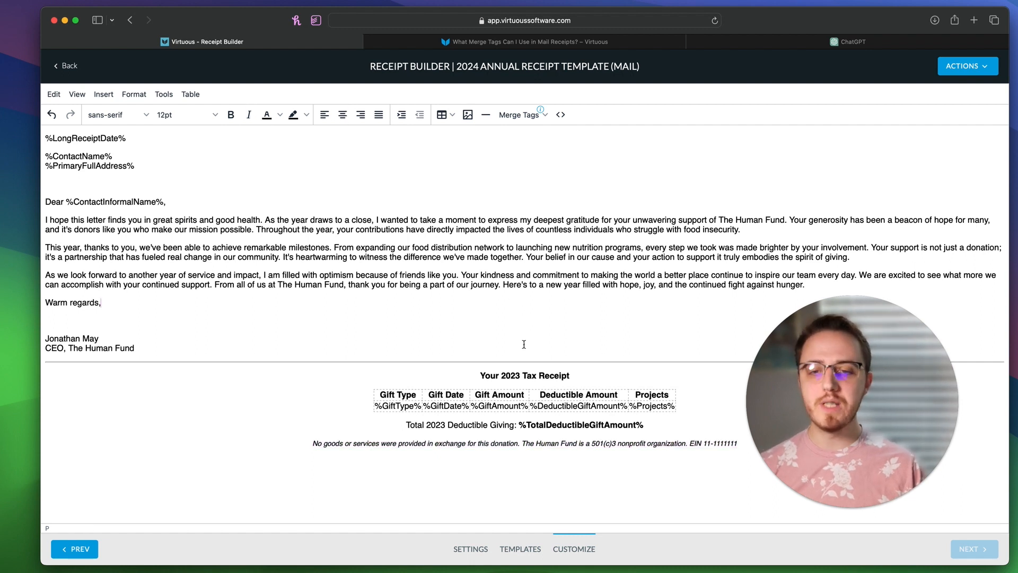
left_click_drag(848, 439, 125, 483)
left_click(778, 425)
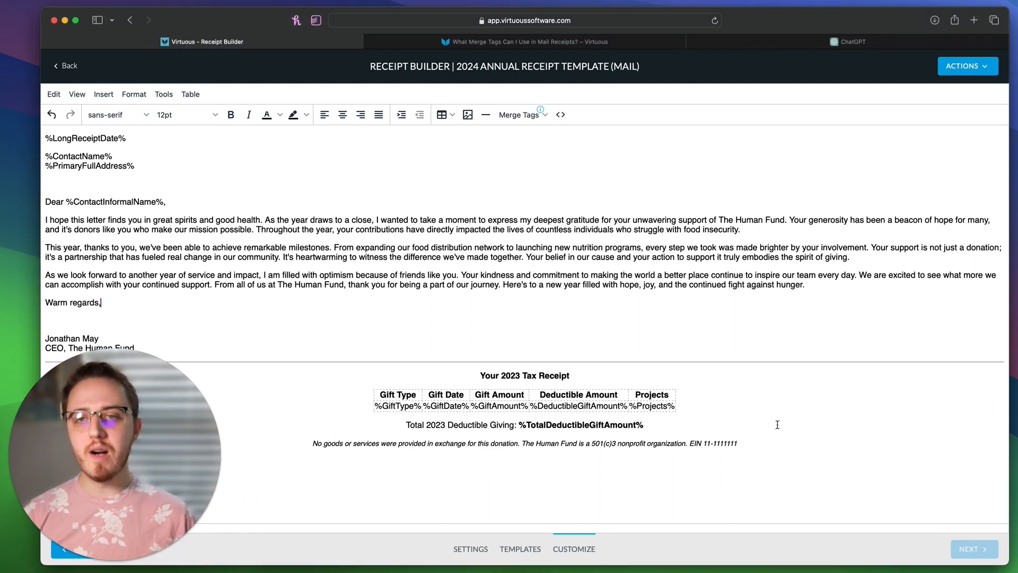
Step: Save the receipt template and open its generated Preview PDF in a new browser tab
left_click(982, 69)
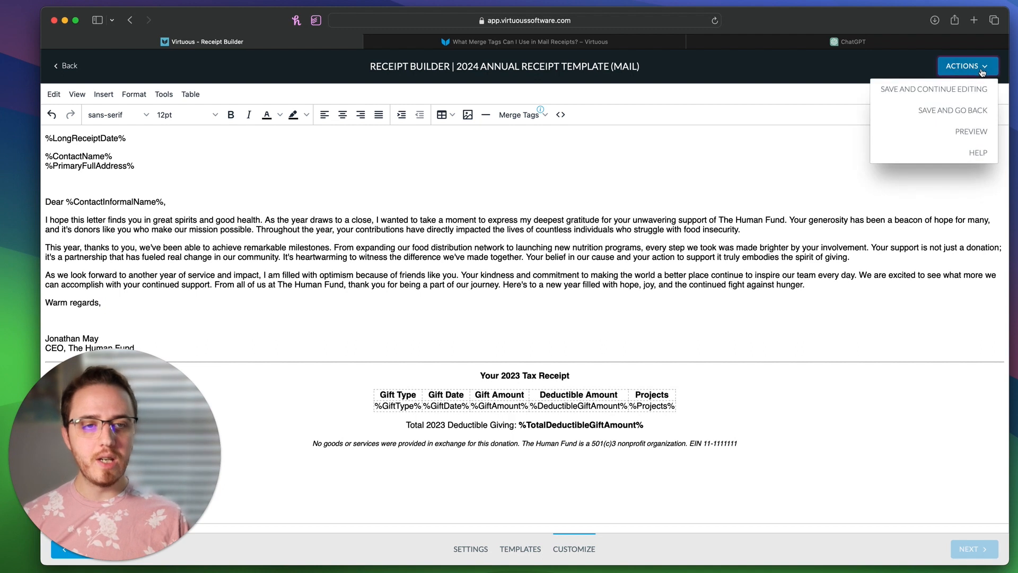
left_click(968, 94)
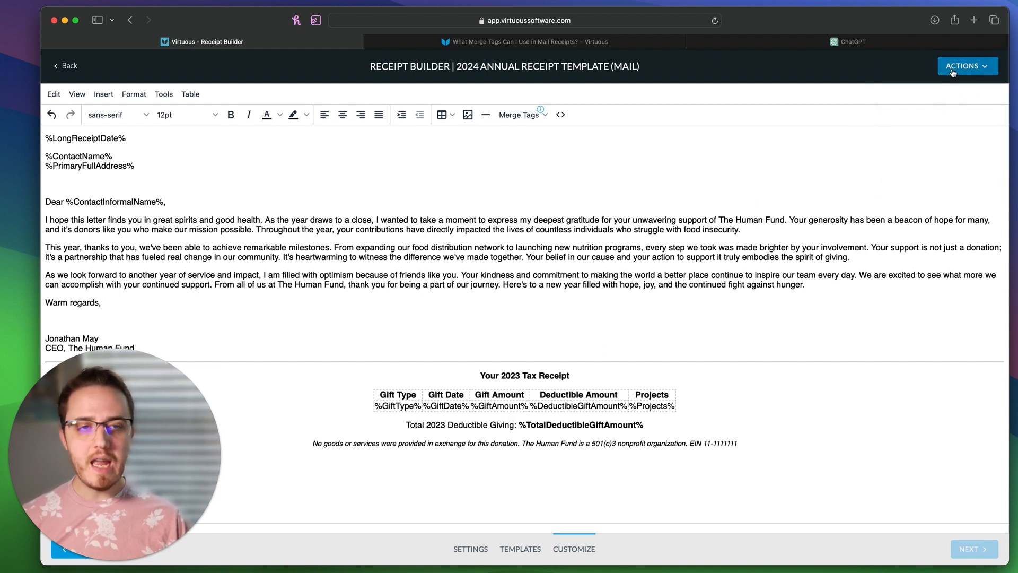
left_click(953, 72)
left_click(957, 131)
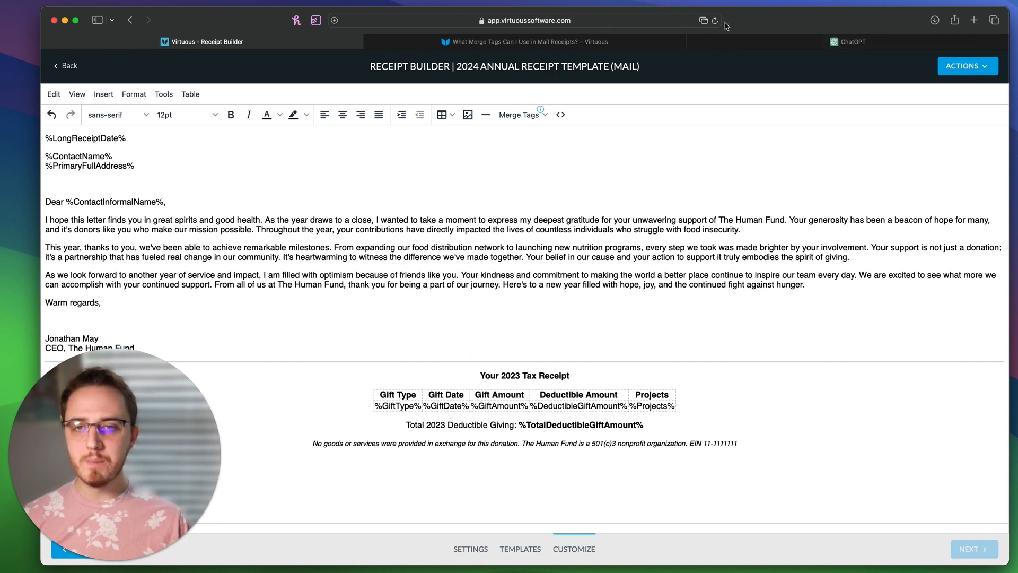
left_click(705, 22)
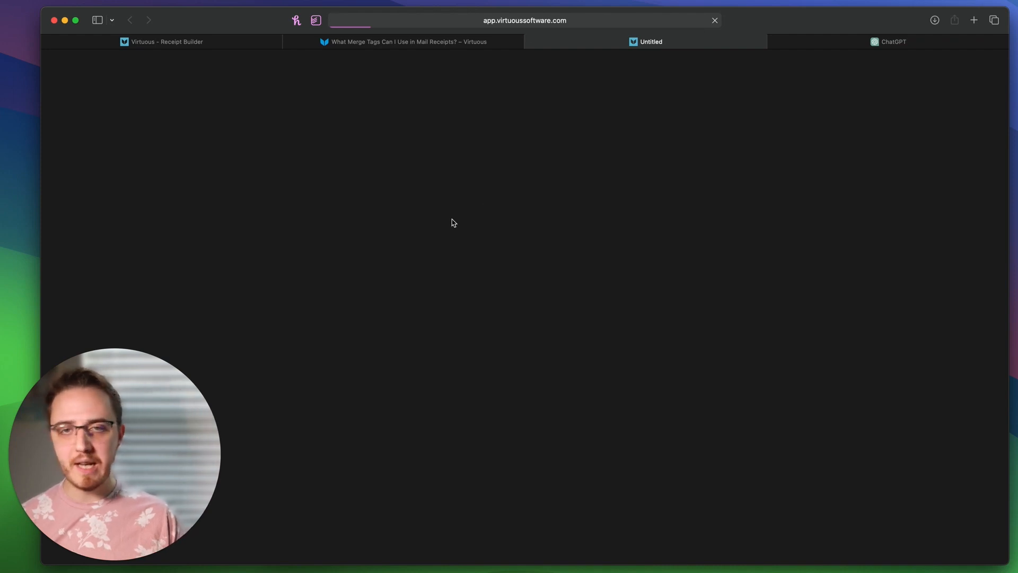
left_click(530, 42)
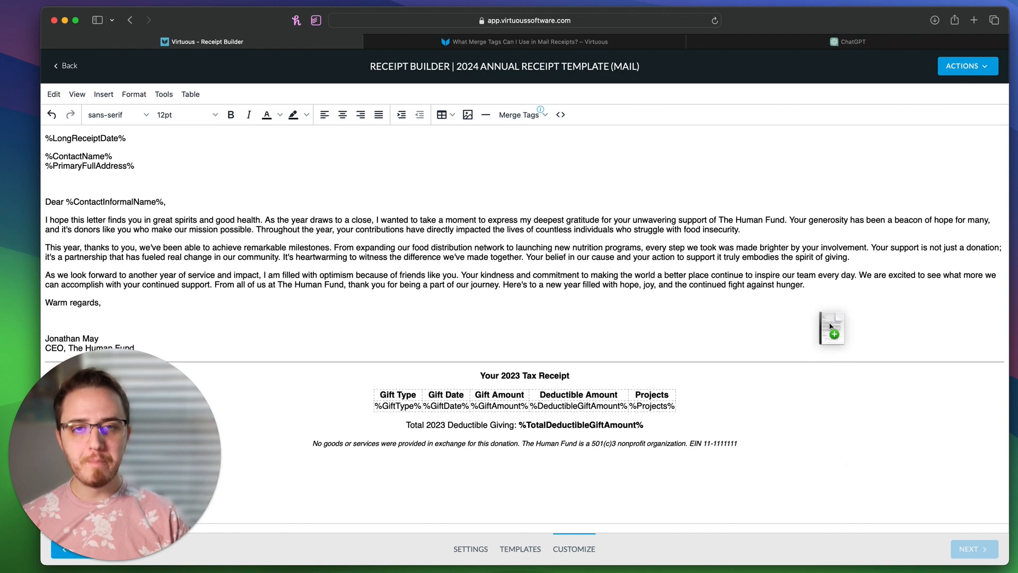
left_click_drag(831, 319, 928, 40)
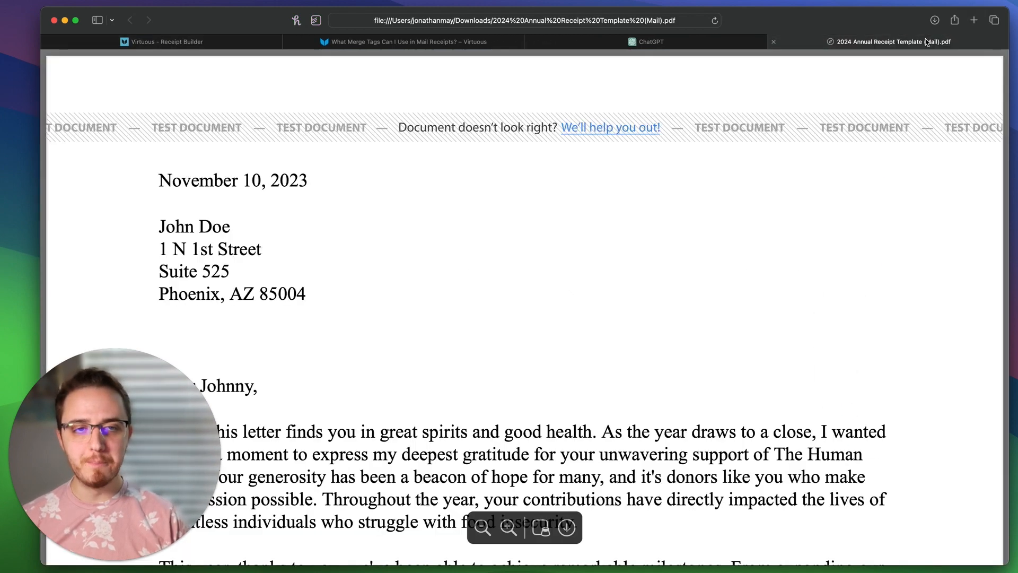
Step: Zoom the preview out twice and read the letter text from date to sign-off
left_click(482, 525)
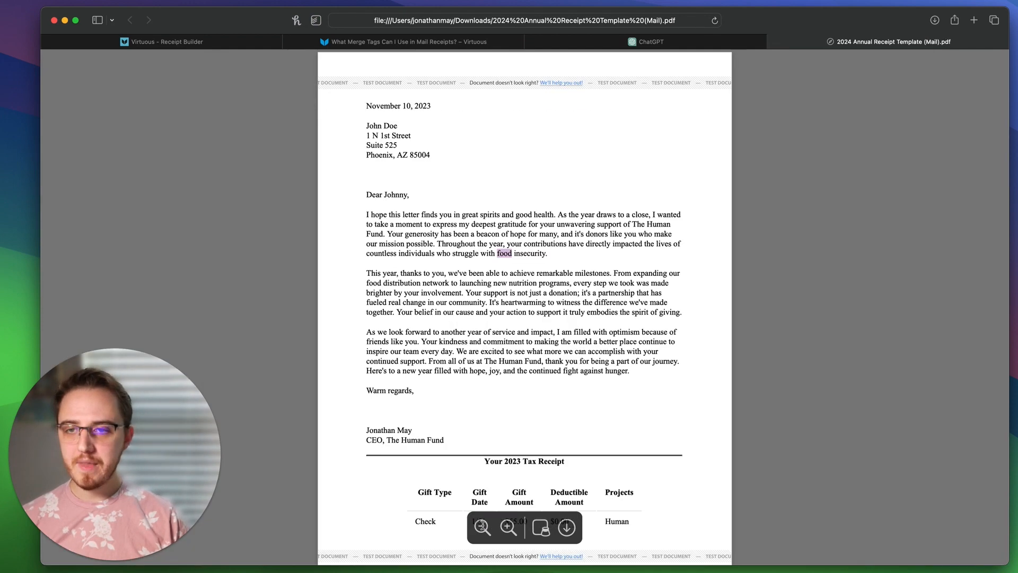
left_click(482, 526)
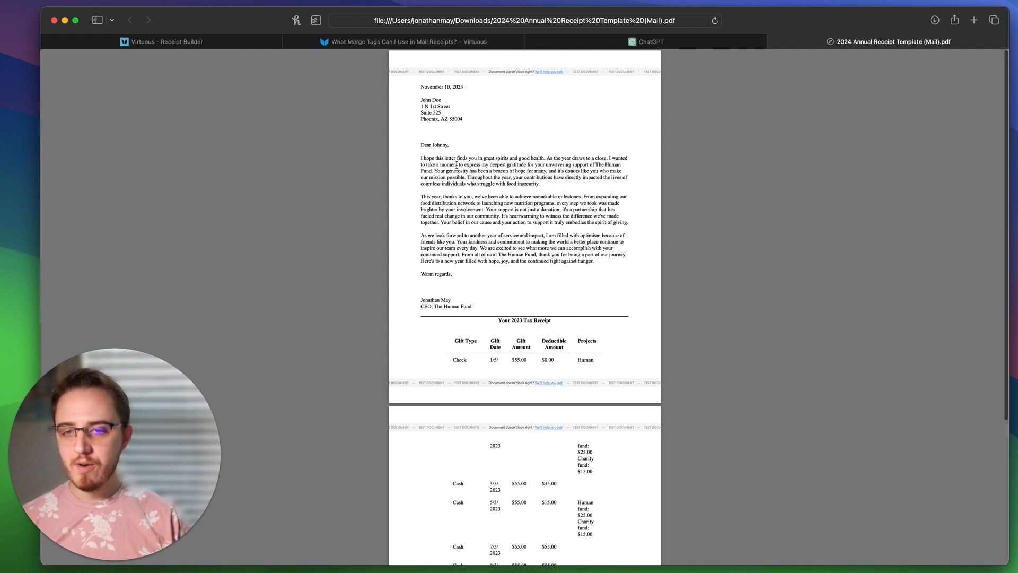
left_click_drag(420, 86, 601, 275)
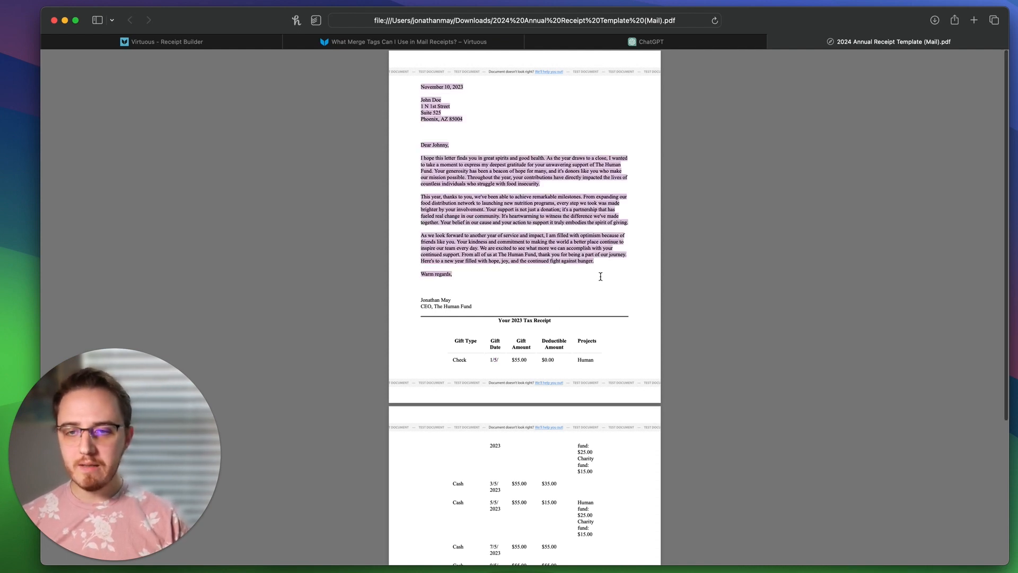
left_click(507, 202)
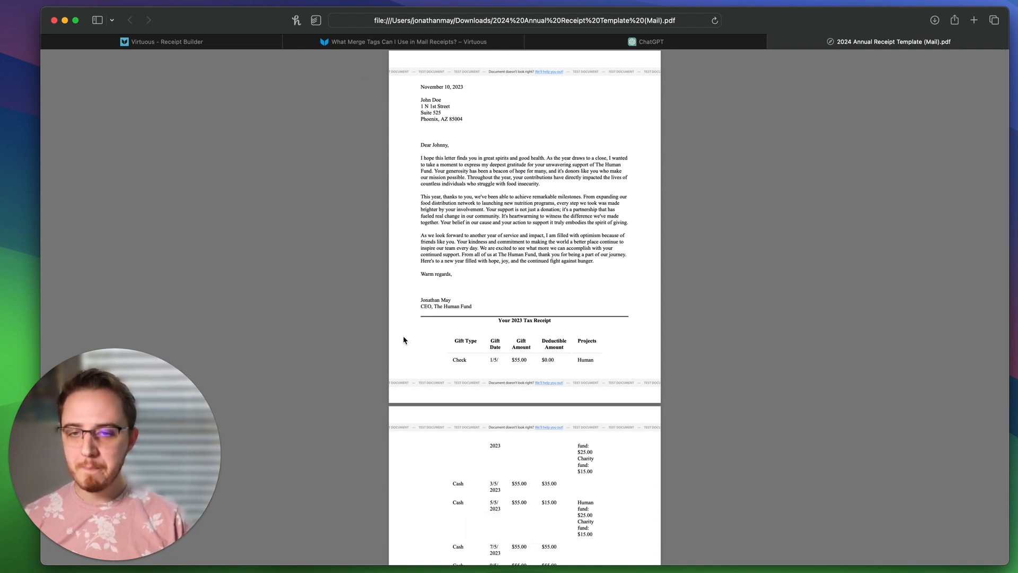
Step: Check the 'Your 2023 Tax Receipt' heading and gift table, then return to the Receipt Builder
left_click_drag(498, 319, 599, 323)
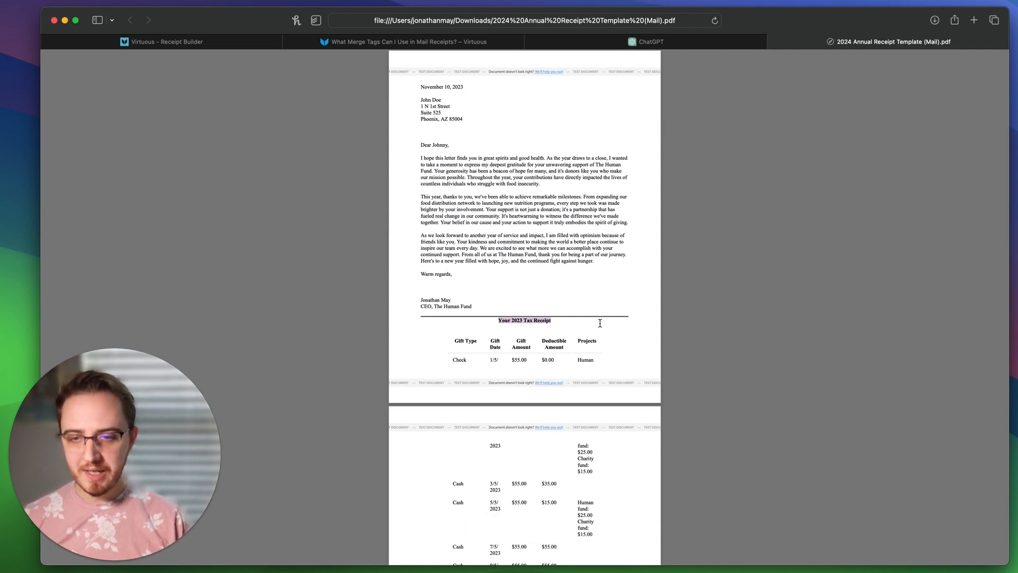
left_click_drag(454, 336, 518, 384)
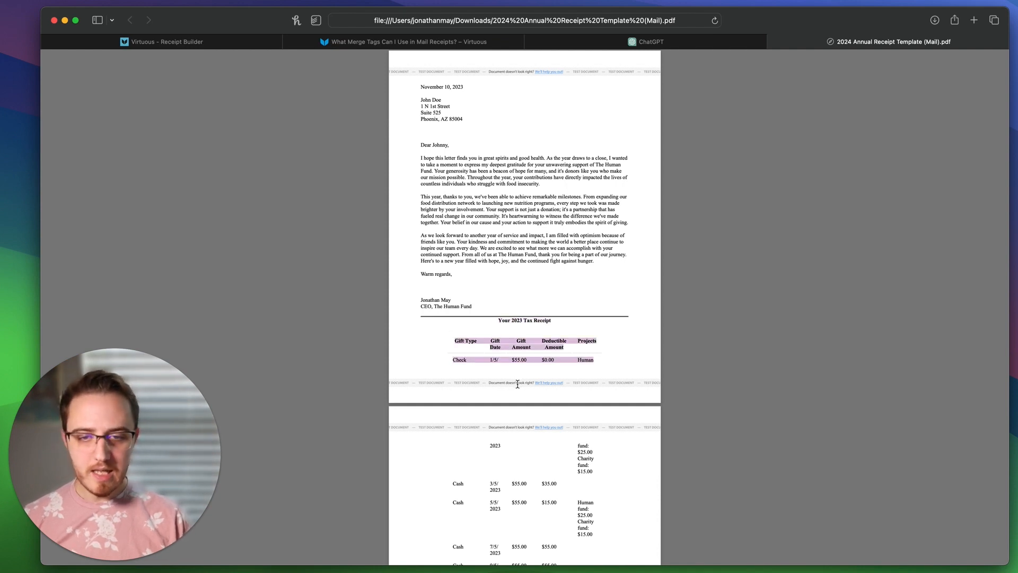
scroll(517, 383, "down", 5)
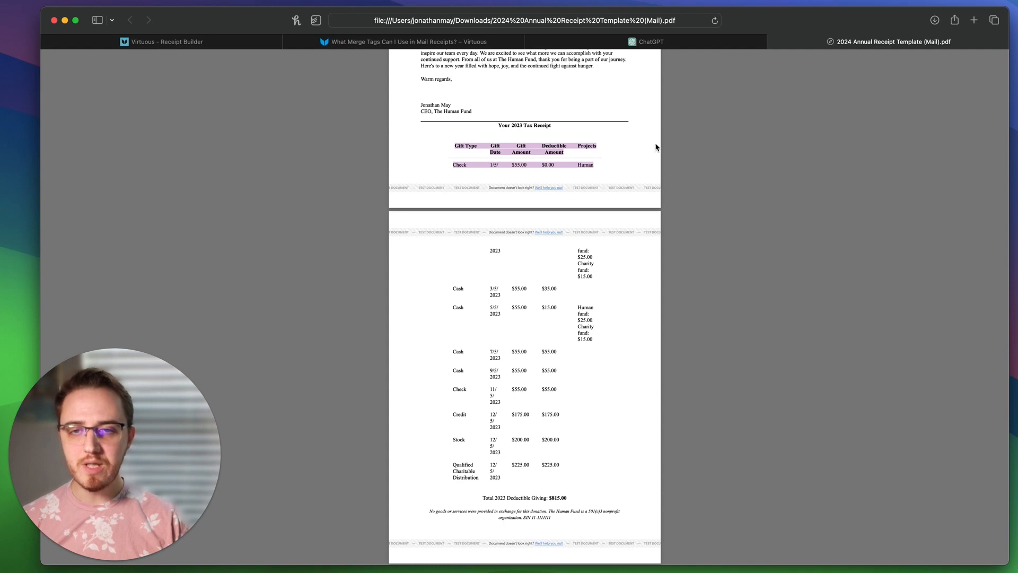
left_click(580, 323)
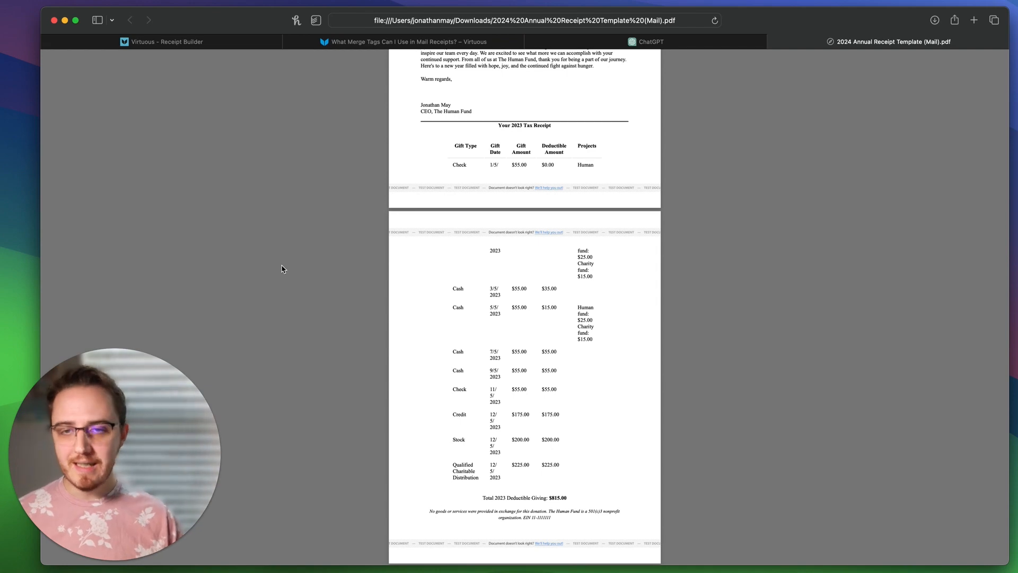
left_click(181, 43)
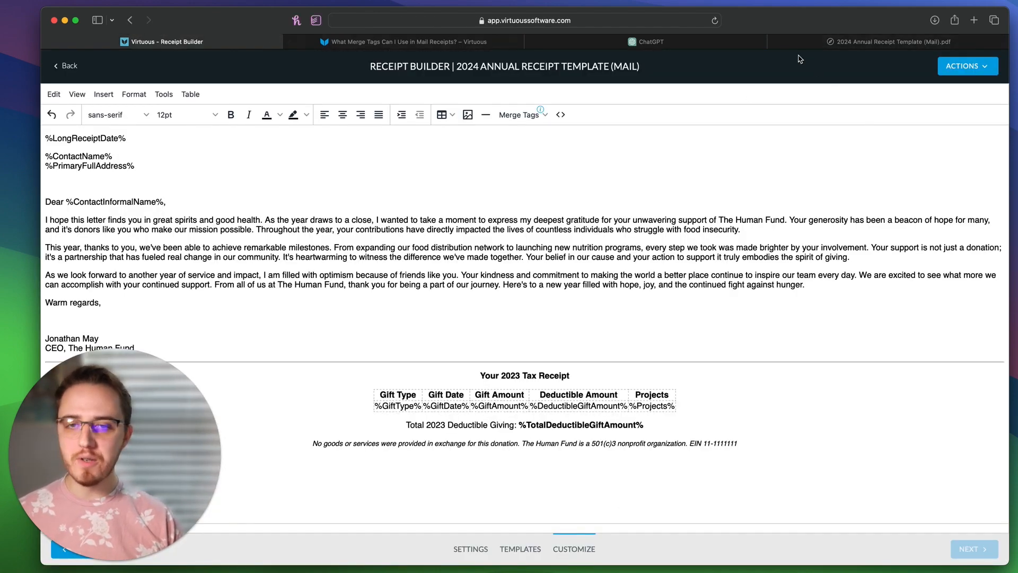
Step: Close the PDF tab and insert a blank line above the 'Your 2023 Tax Receipt' heading
left_click(774, 42)
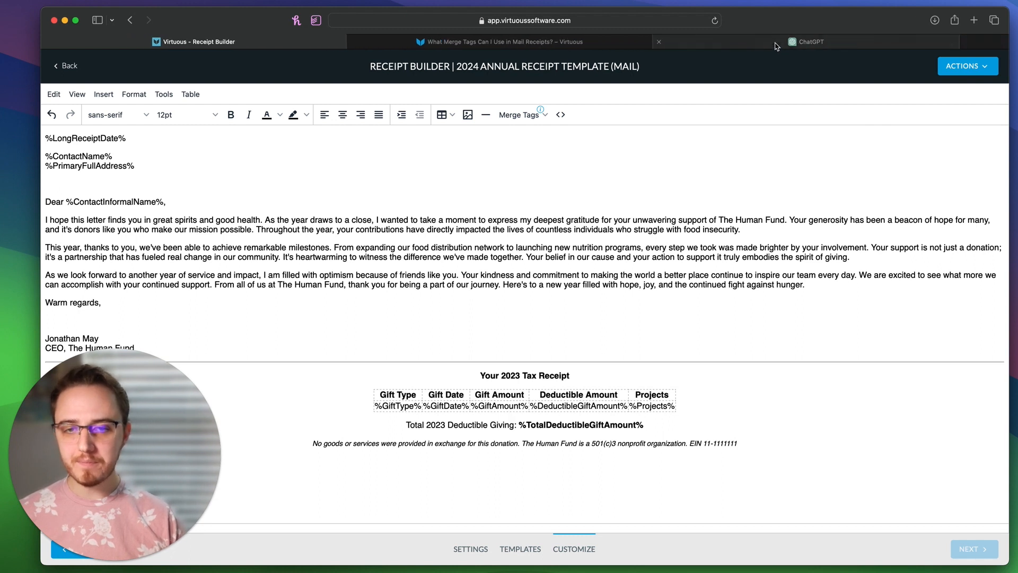
left_click(480, 375)
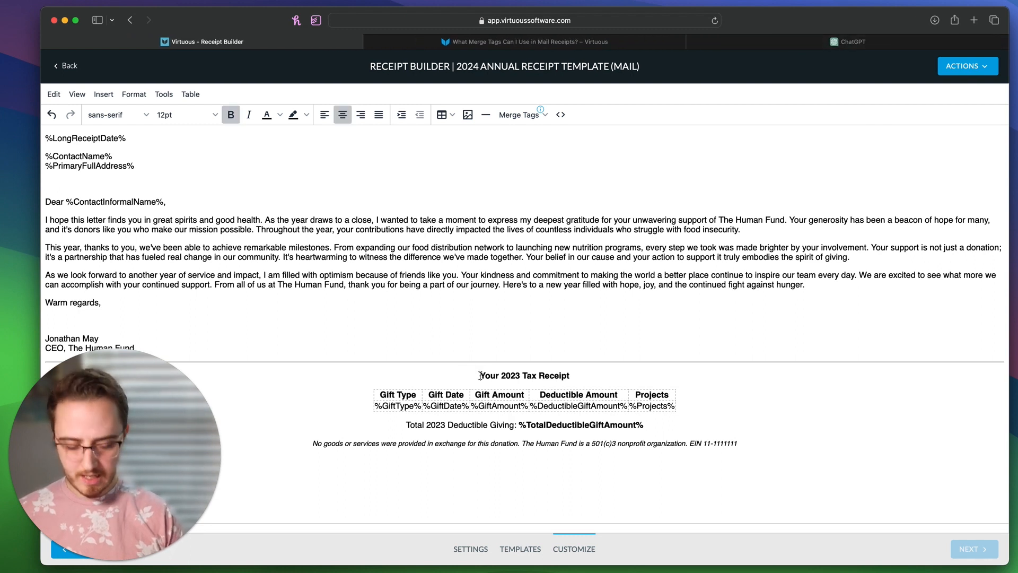
key("Return")
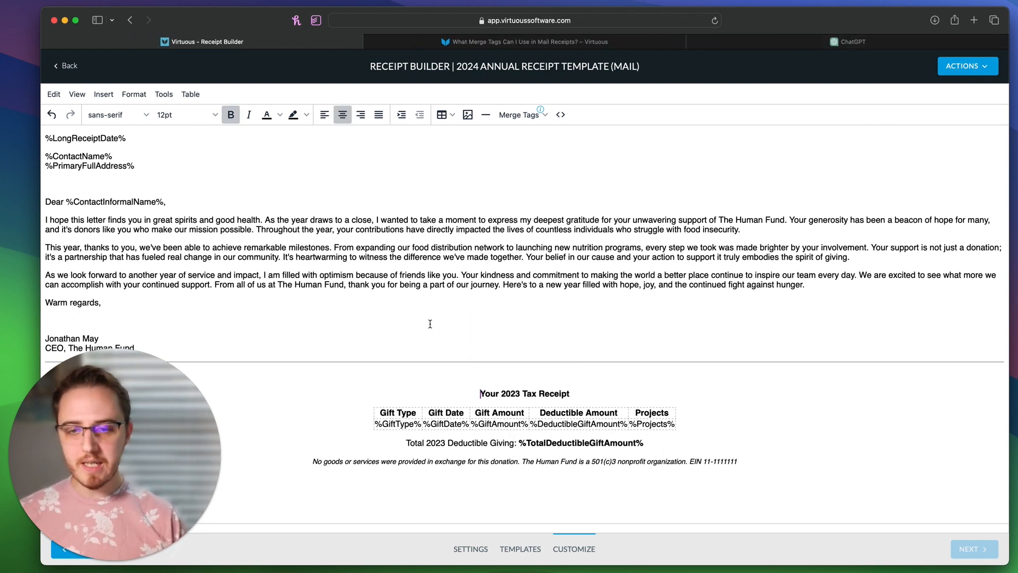
Step: Select the entire receipt content, from date tag to EIN line, and apply the Lato font
left_click(467, 332)
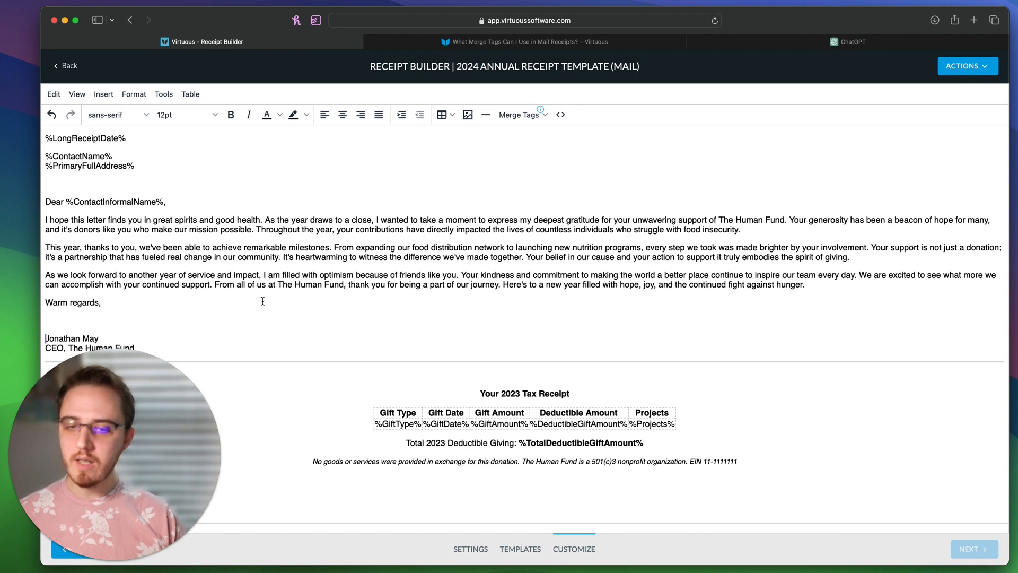
key("super+a")
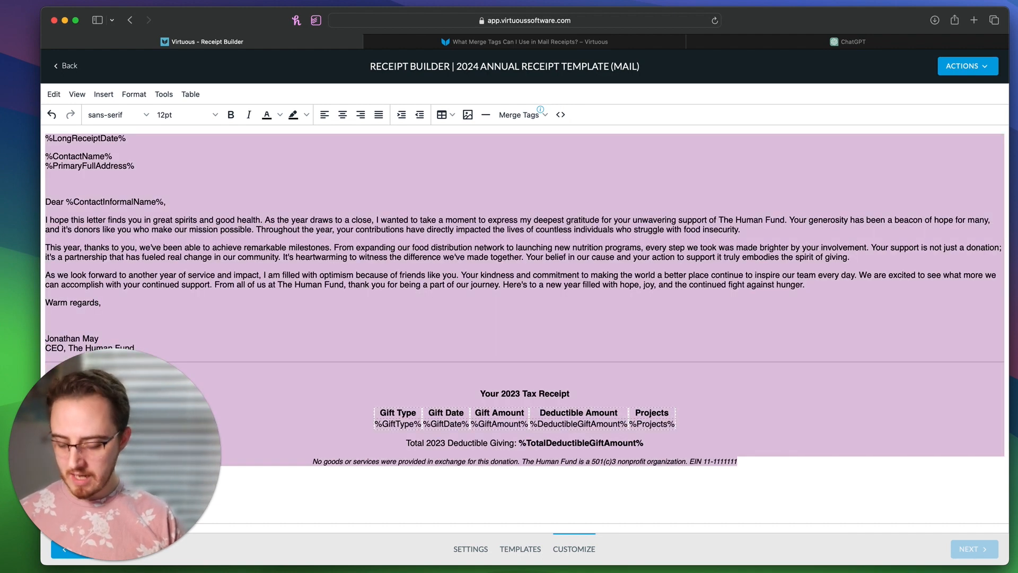
left_click(264, 304)
key("super+a")
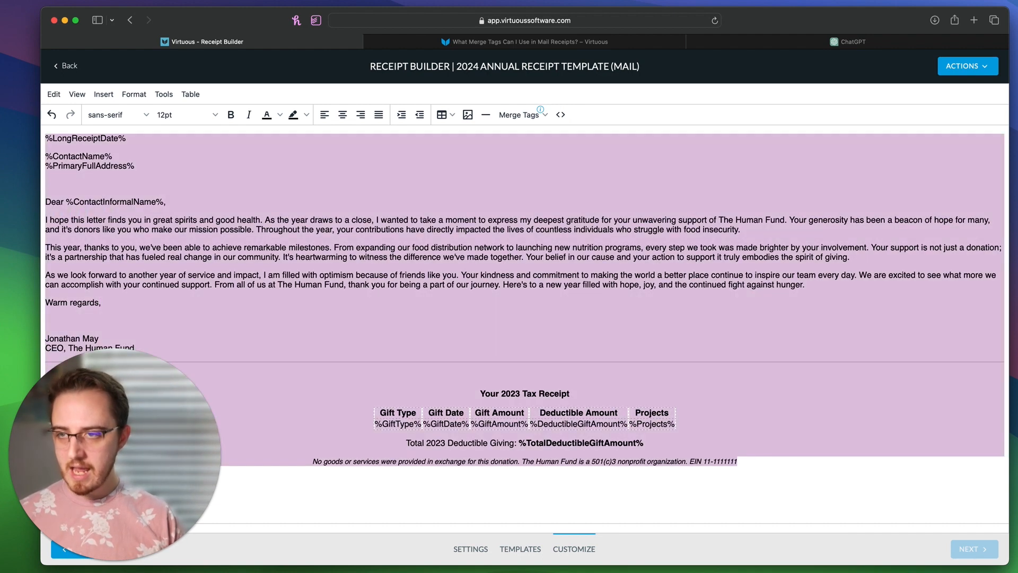
left_click(65, 140)
left_click_drag(46, 135, 754, 465)
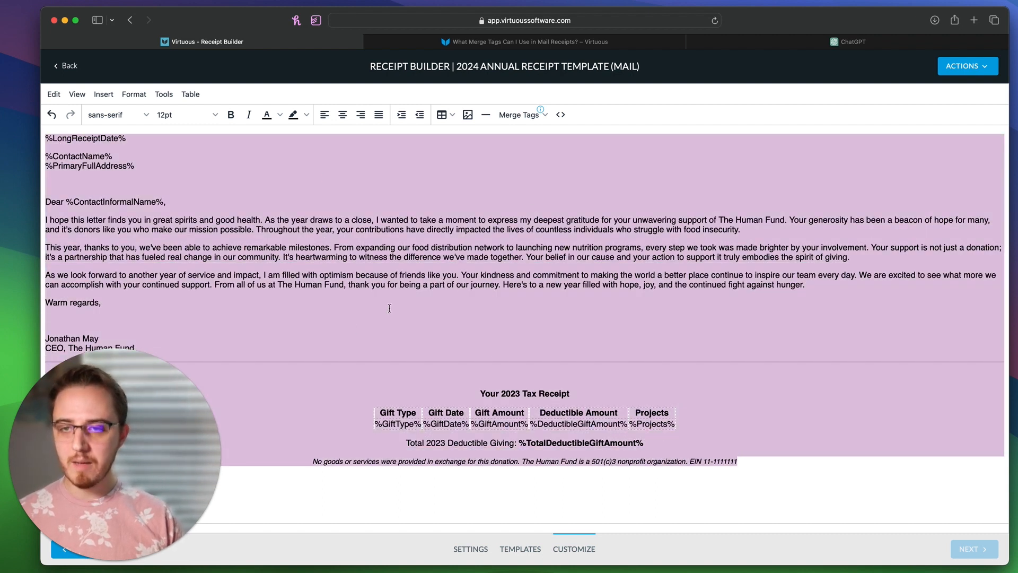
left_click(144, 115)
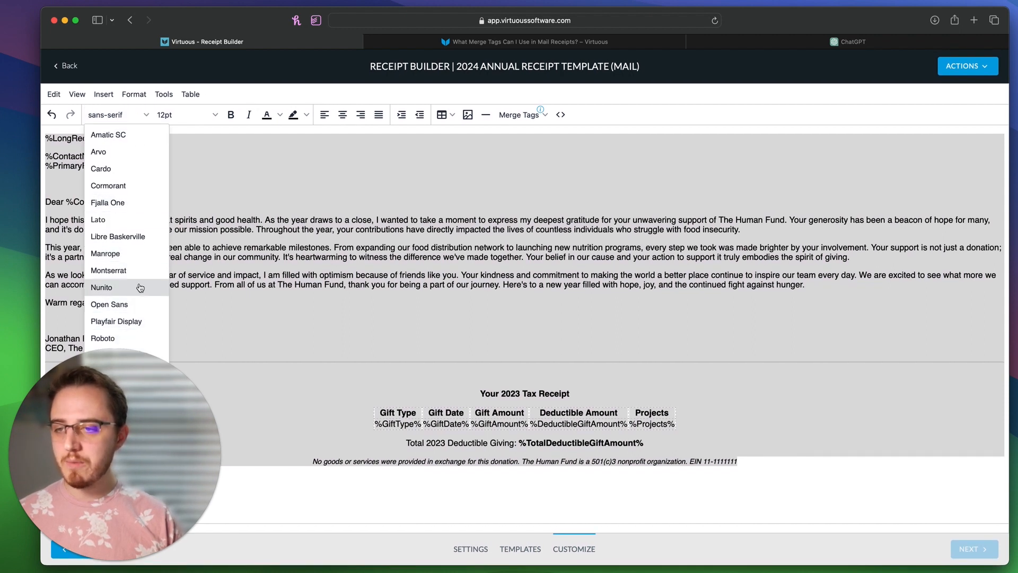
left_click(127, 219)
left_click(475, 251)
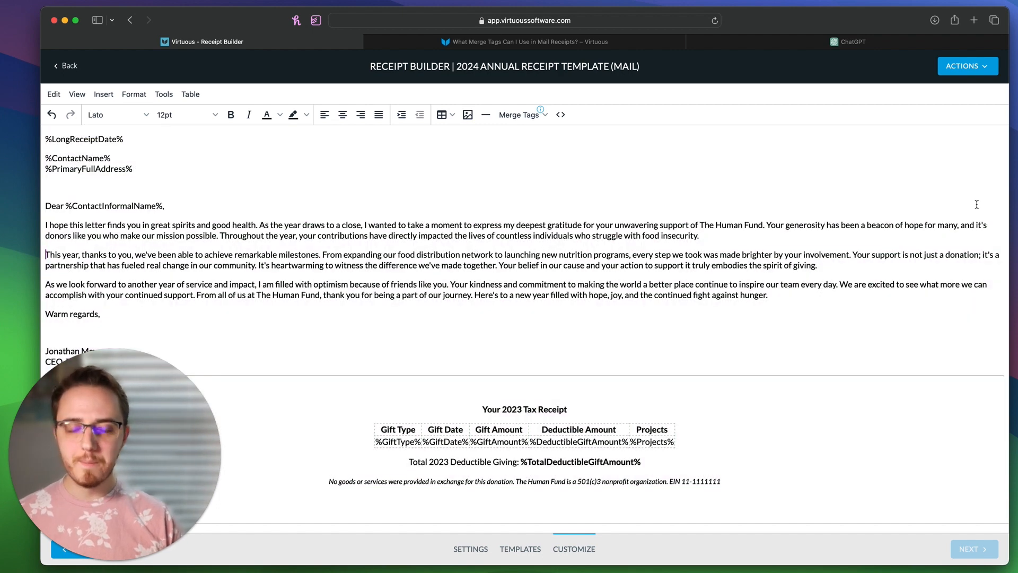
left_click(561, 117)
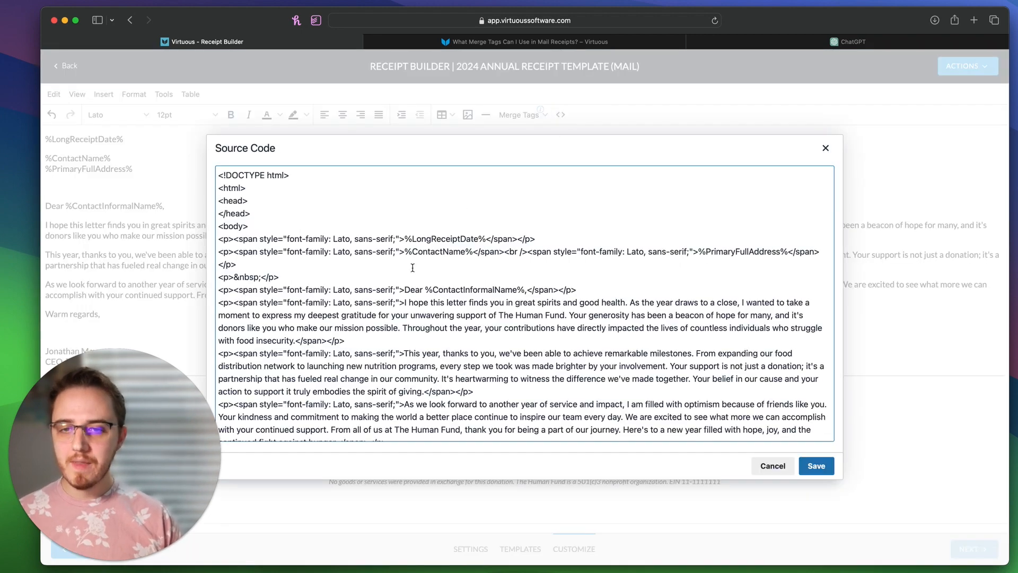
Step: Locate the GiftTable header cells and their width values in the HTML source
scroll(403, 273, "down", 2)
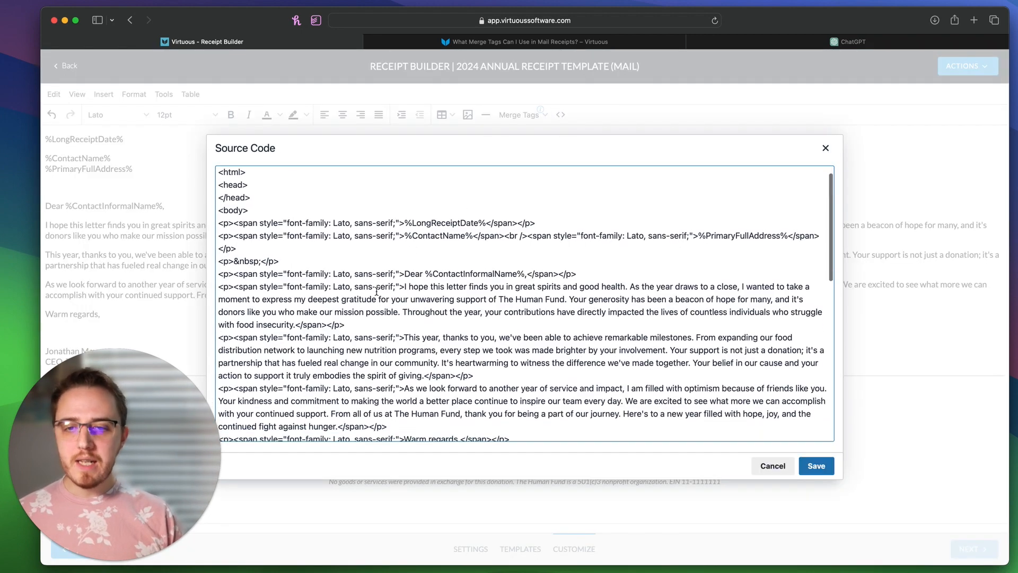
scroll(376, 291, "down", 5)
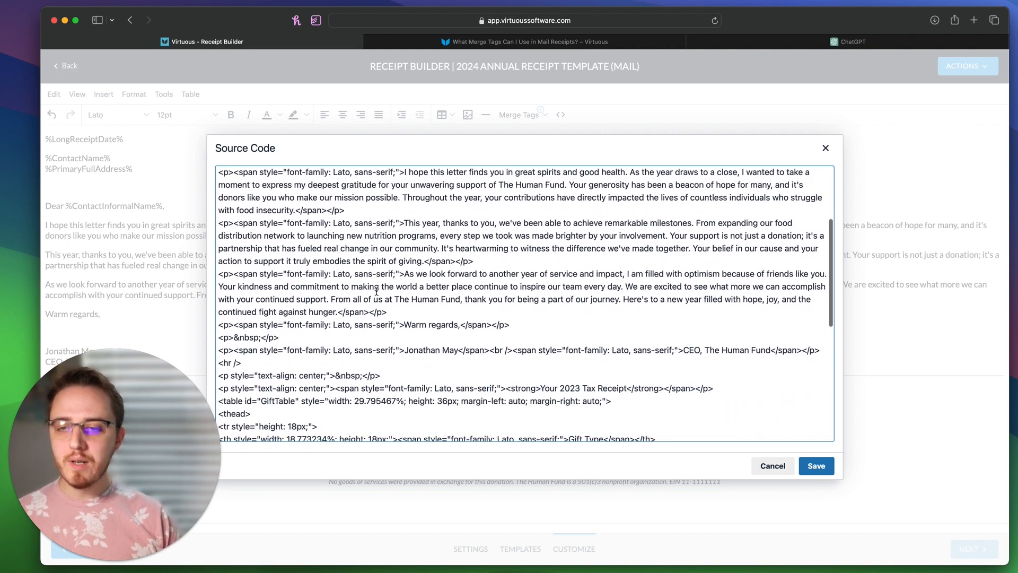
scroll(376, 291, "down", 4)
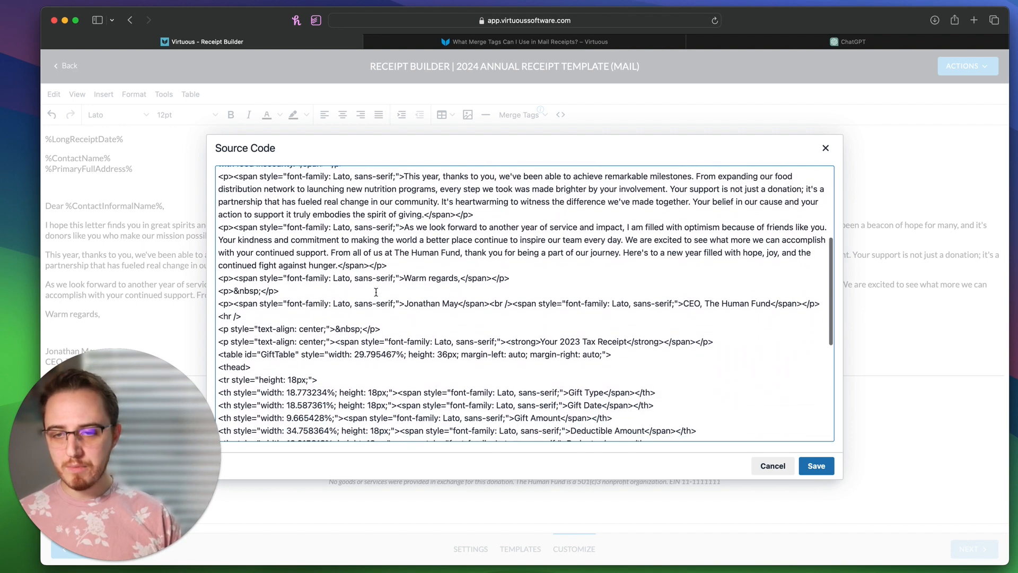
scroll(376, 292, "down", 6)
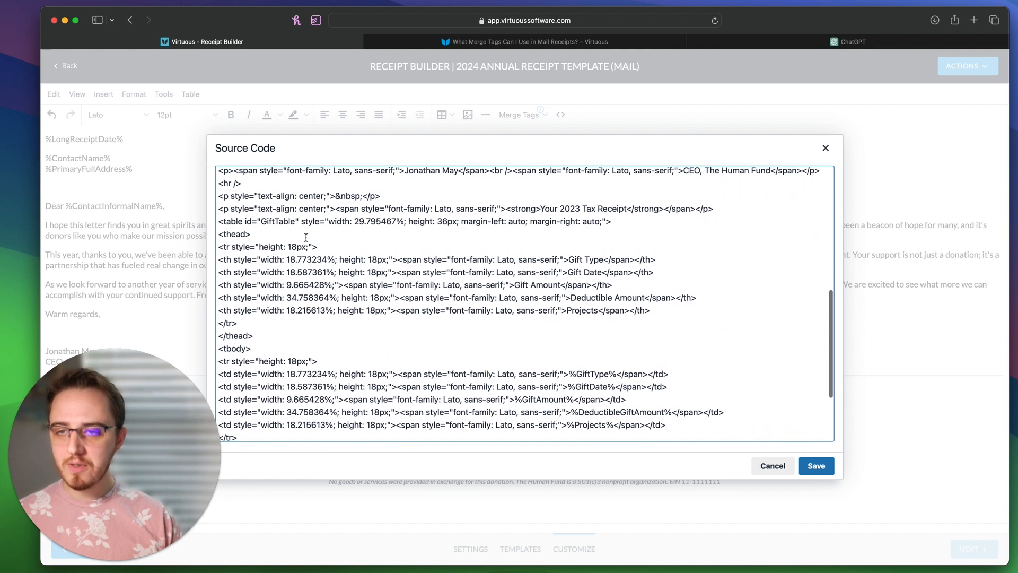
left_click_drag(261, 221, 295, 221)
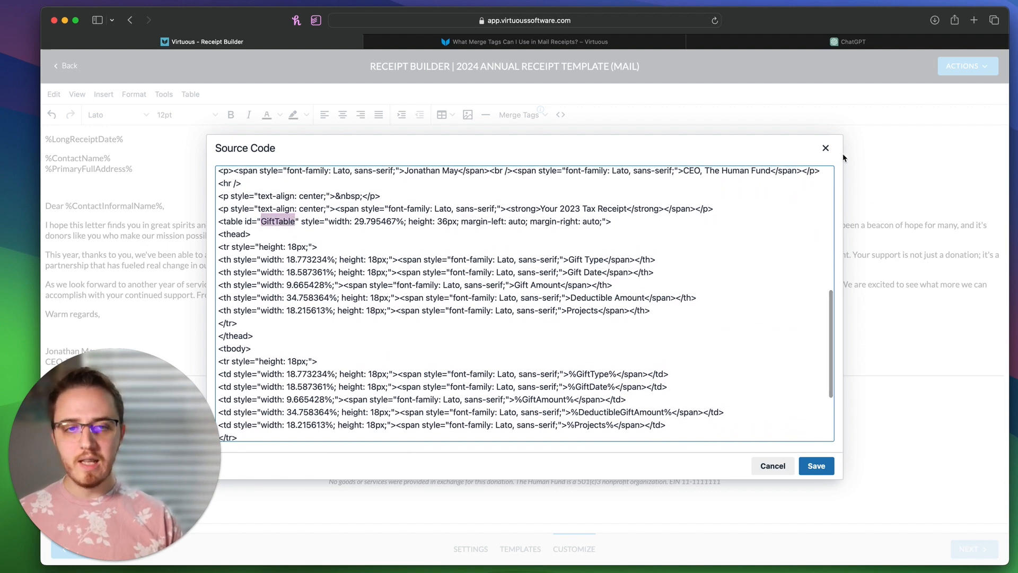
left_click(826, 148)
left_click_drag(368, 436, 692, 440)
left_click(567, 112)
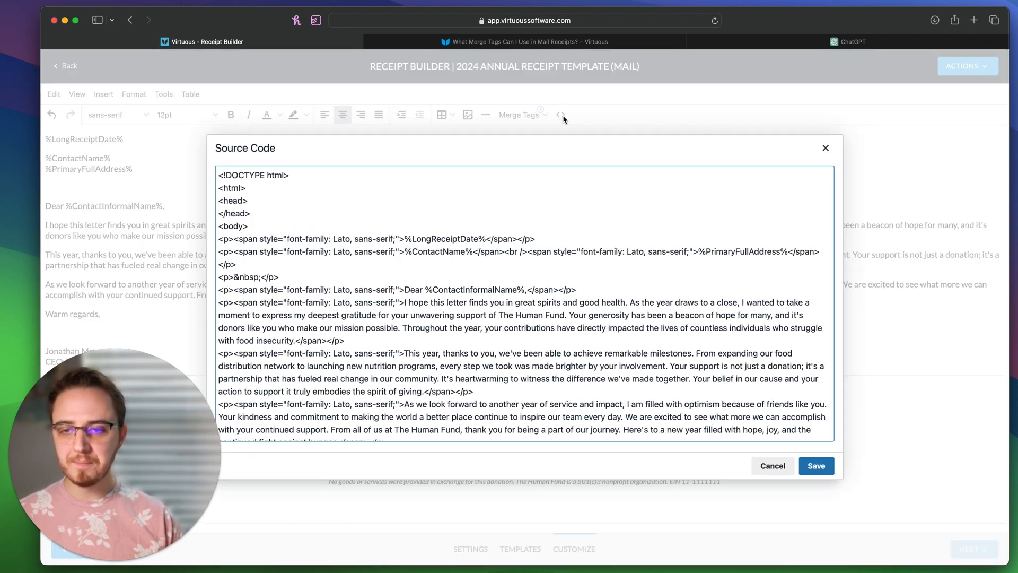
scroll(450, 290, "down", 10)
scroll(450, 291, "up", 3)
scroll(450, 290, "up", 1)
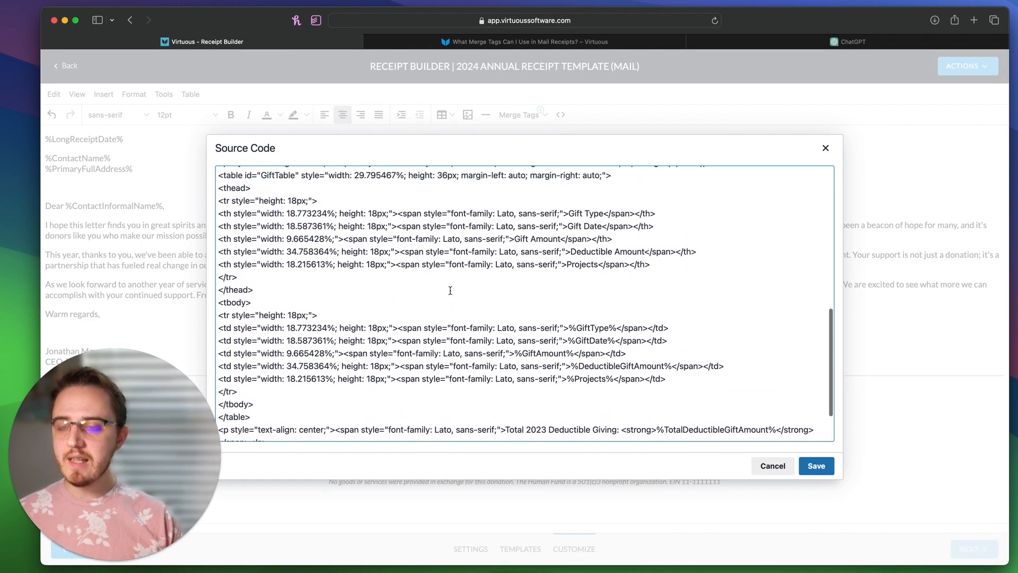
left_click_drag(290, 212, 327, 213)
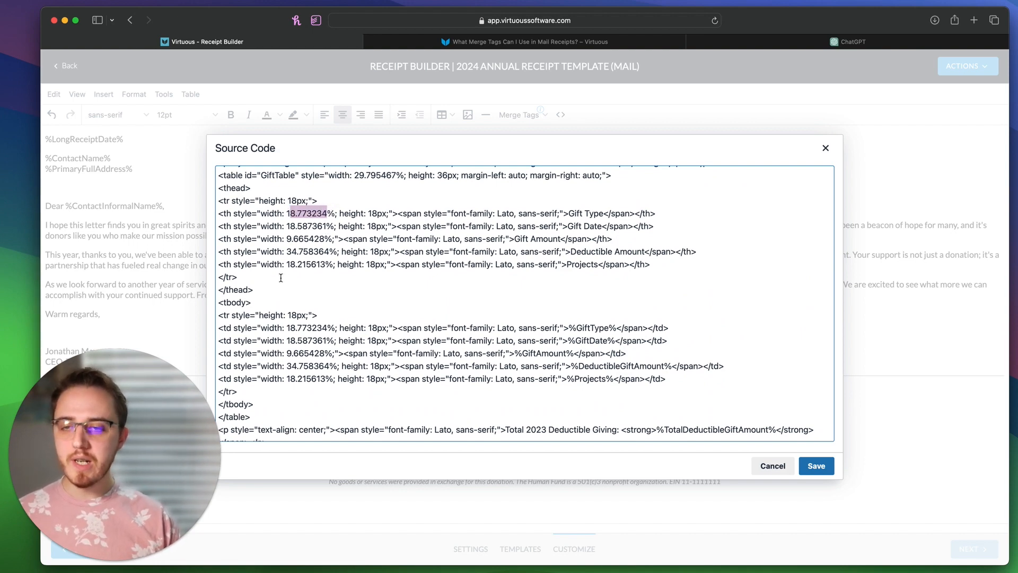
left_click(282, 212)
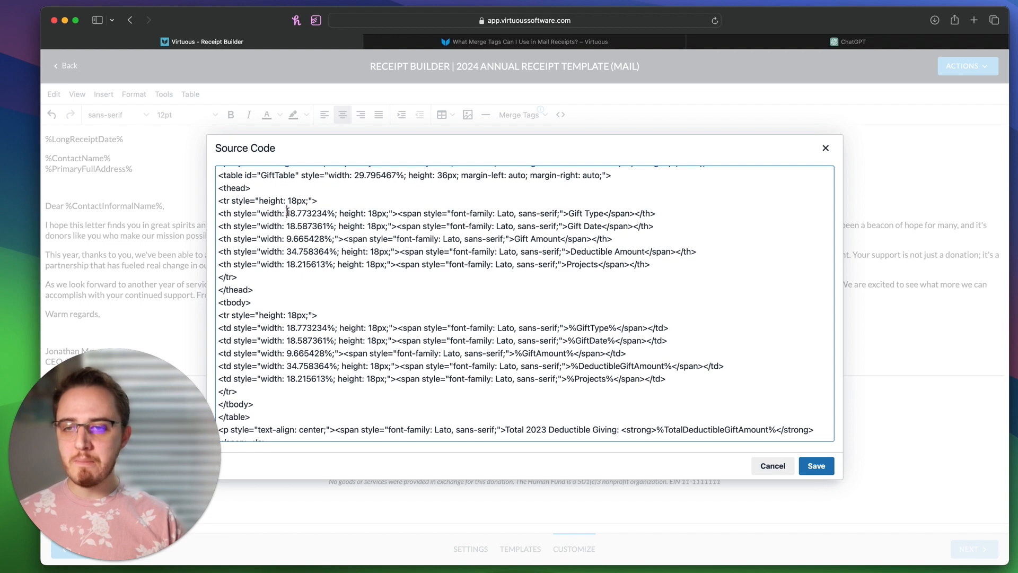
left_click_drag(287, 212, 330, 262)
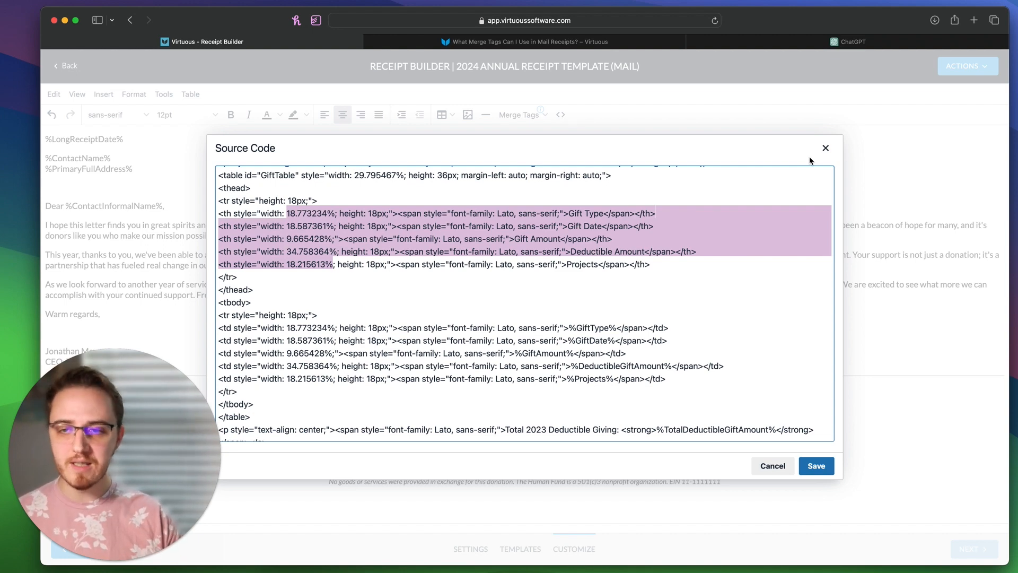
left_click(381, 239)
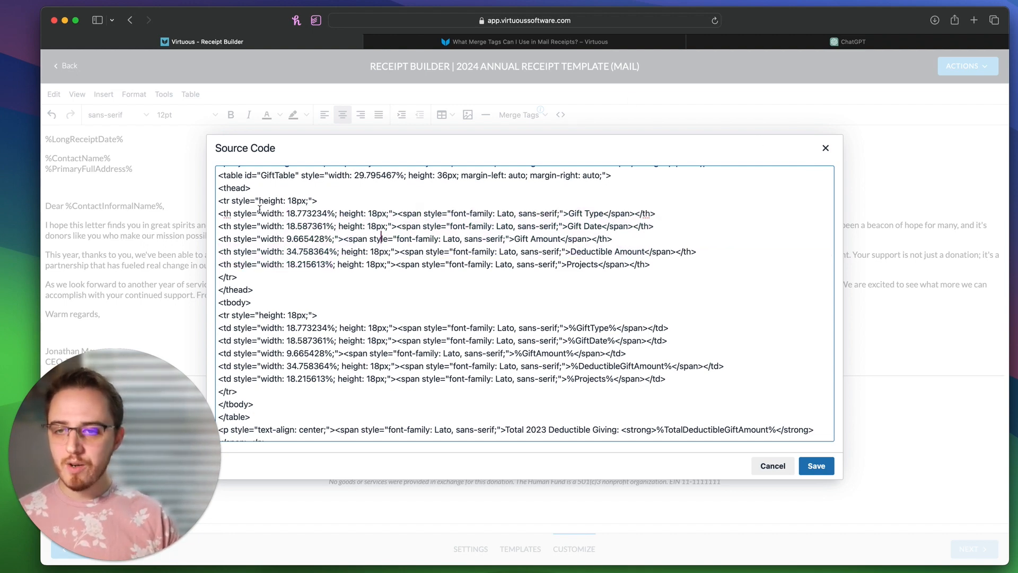
Step: Set the five header cell widths to 20%, 25%, 15%, 15% and 25%
left_click_drag(287, 213, 337, 212)
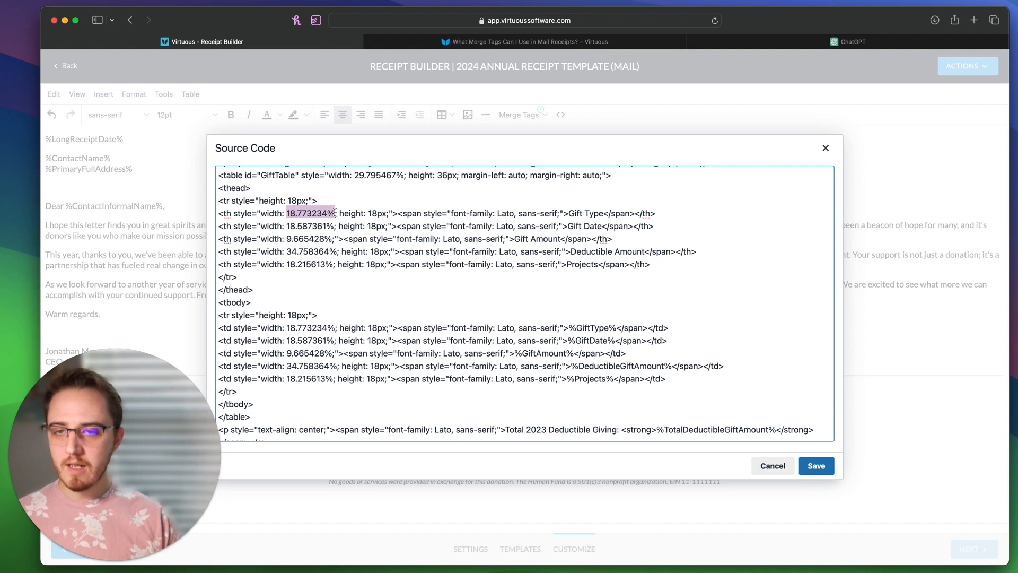
left_click(573, 213)
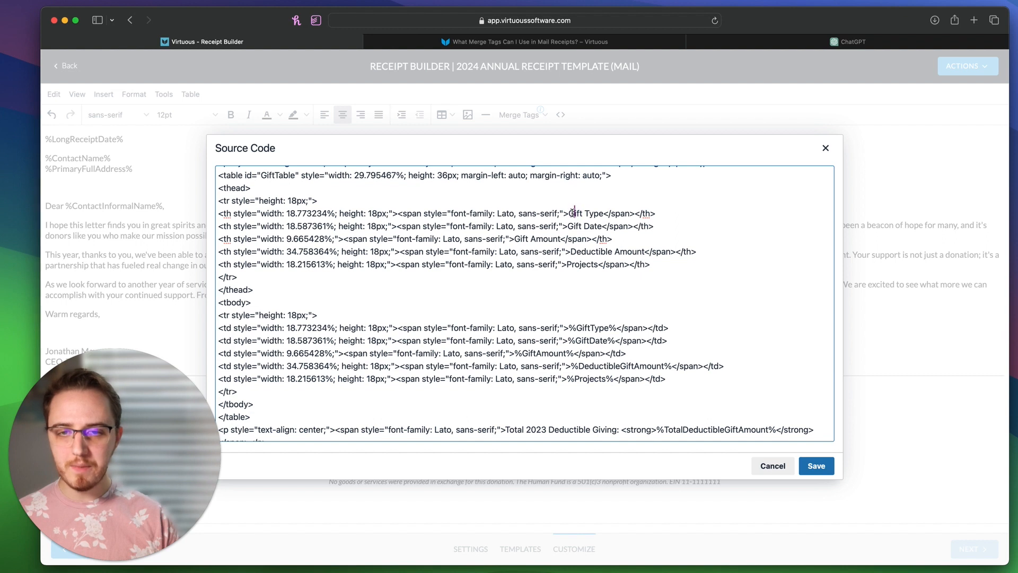
left_click_drag(572, 212, 603, 213)
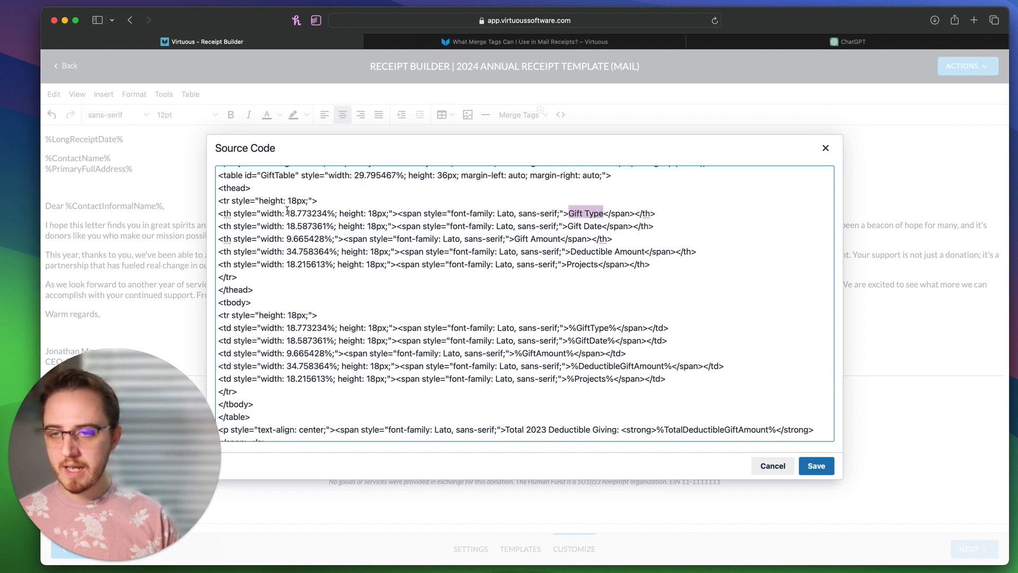
left_click_drag(287, 212, 326, 227)
type("20")
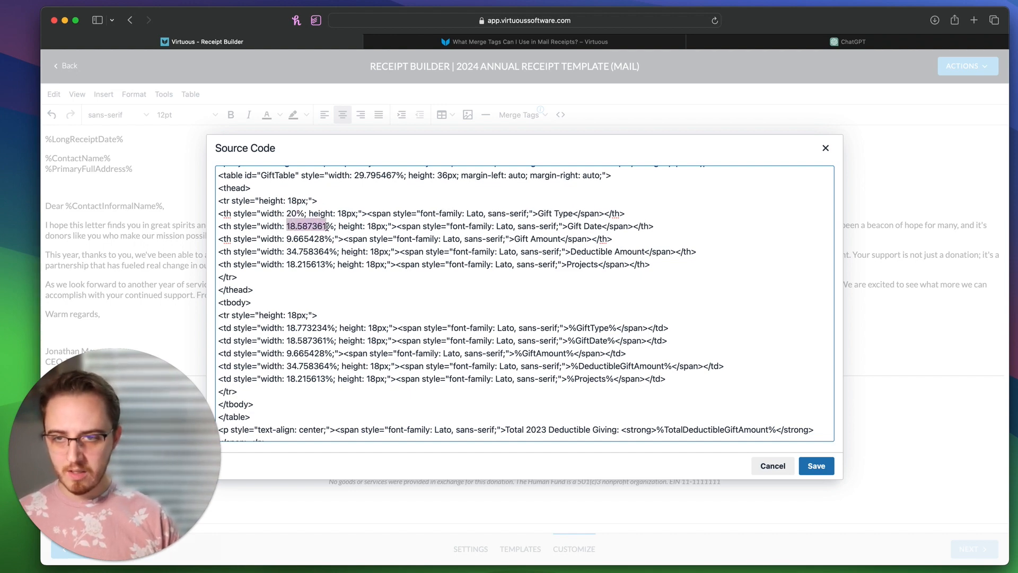
type("25")
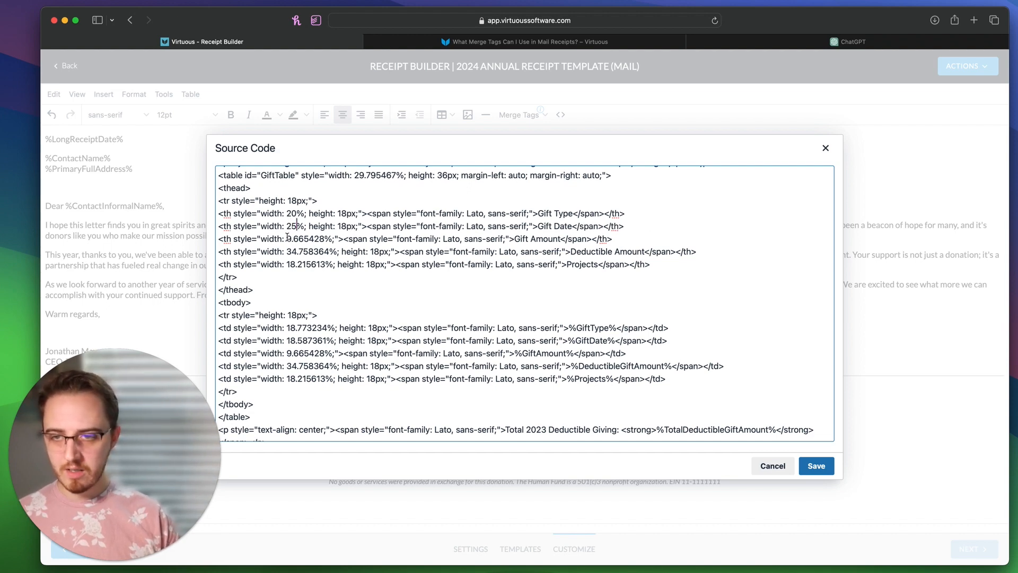
left_click_drag(287, 239, 326, 239)
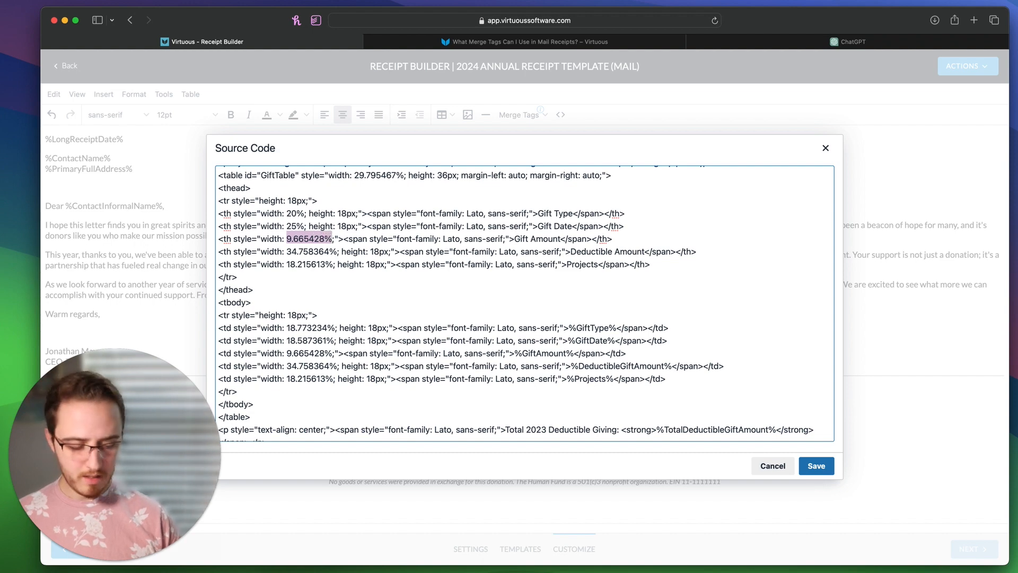
type("15")
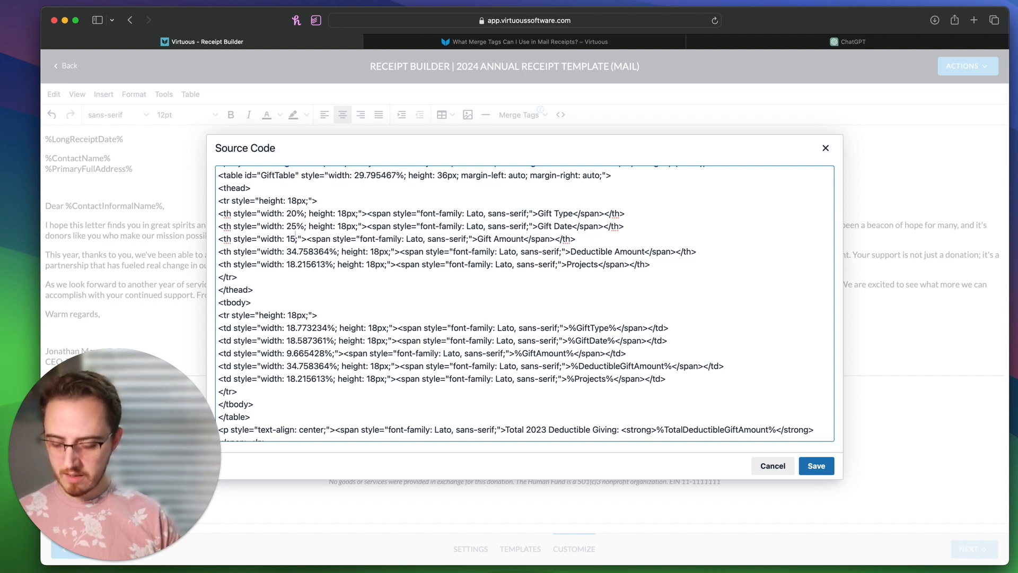
type("%")
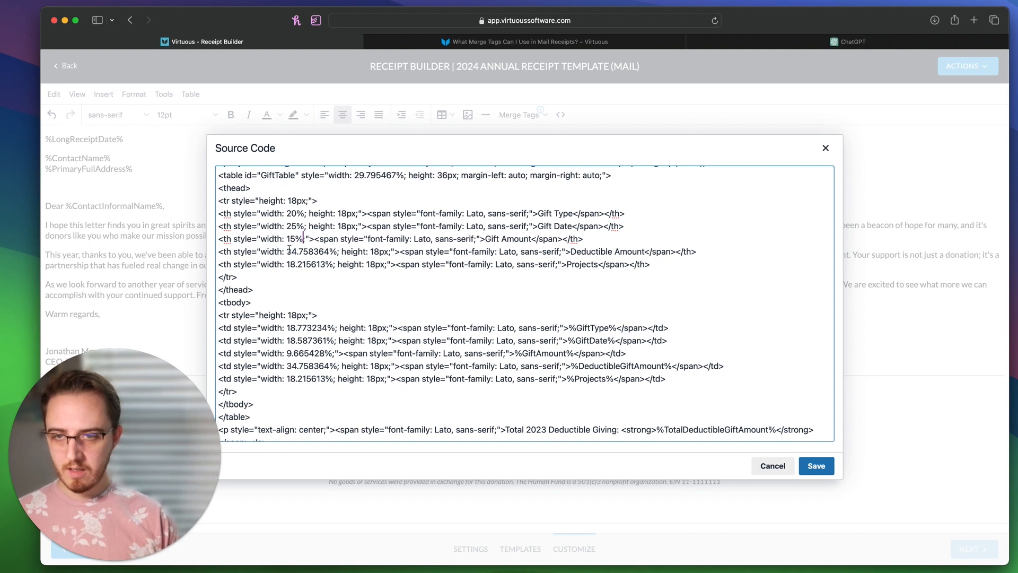
left_click_drag(287, 249, 328, 249)
type("15")
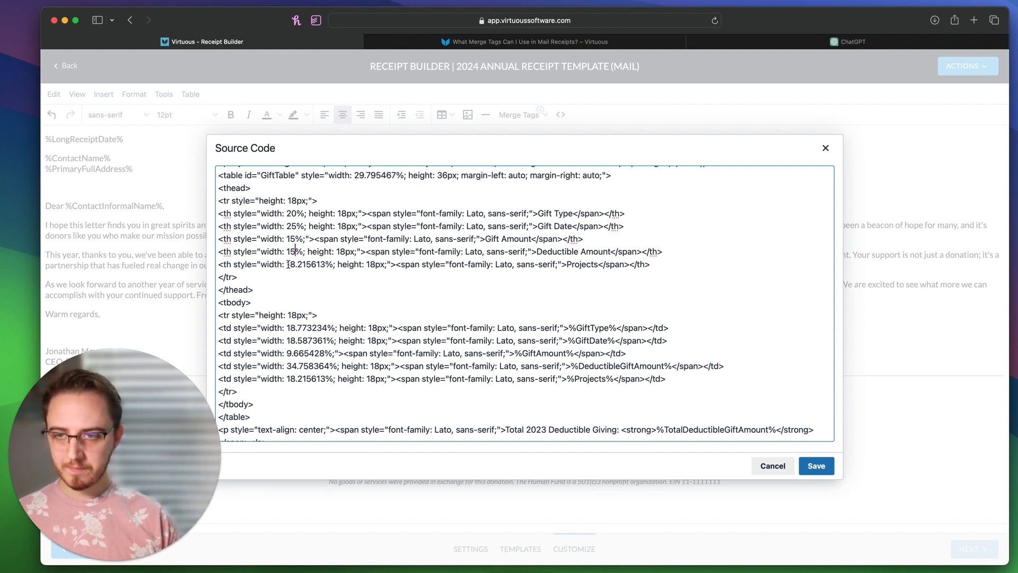
left_click_drag(287, 264, 329, 264)
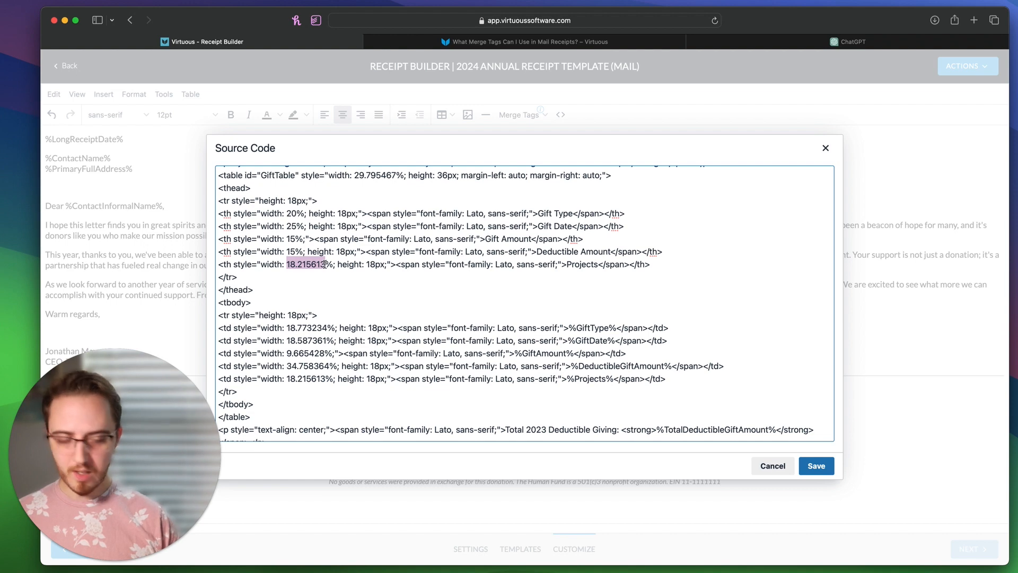
type("25")
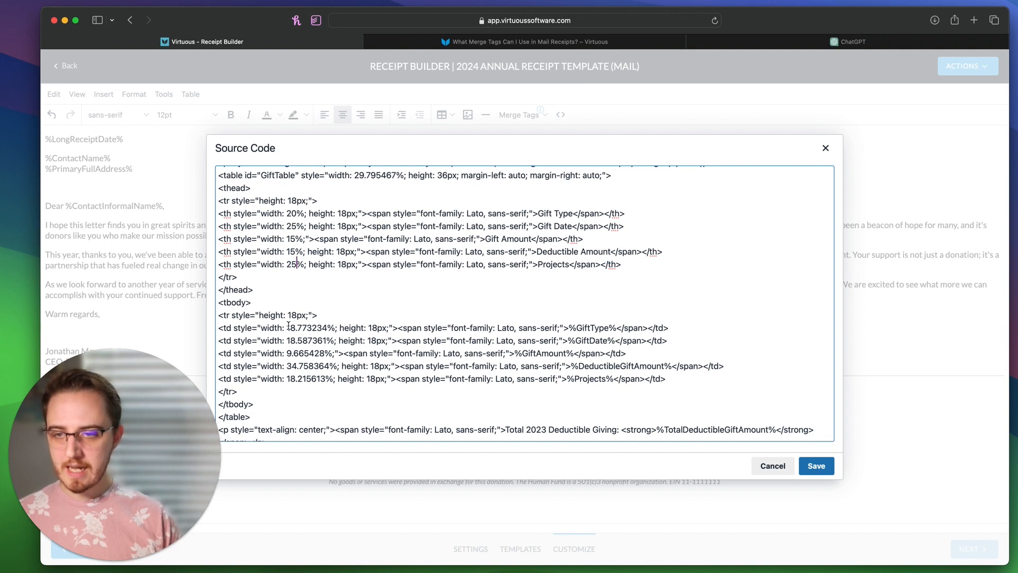
Step: Give the data cells matching widths of 20%, 25%, 15%, 15%, 25% and save the source
left_click_drag(287, 327, 328, 327)
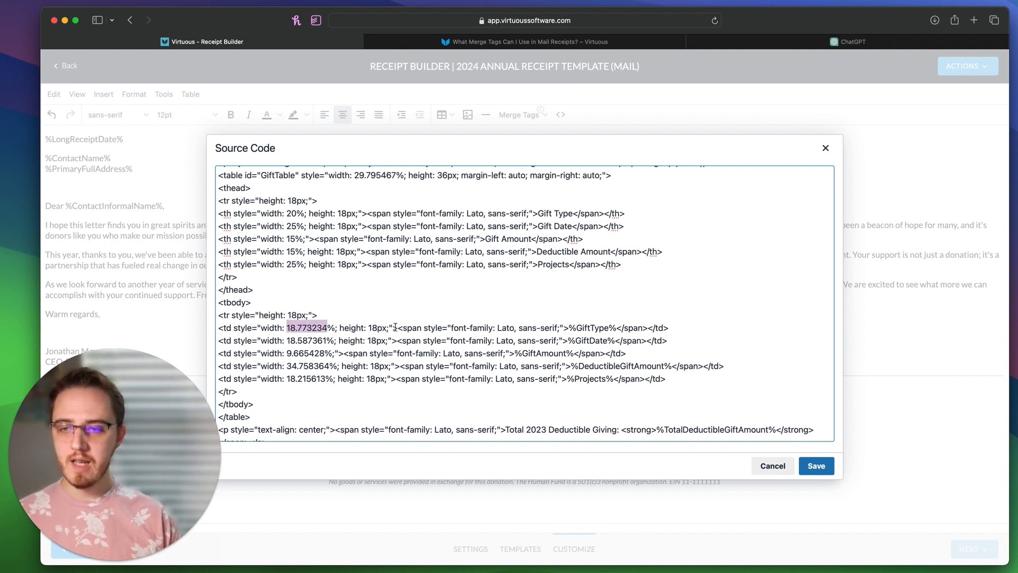
scroll(291, 354, "down", 3)
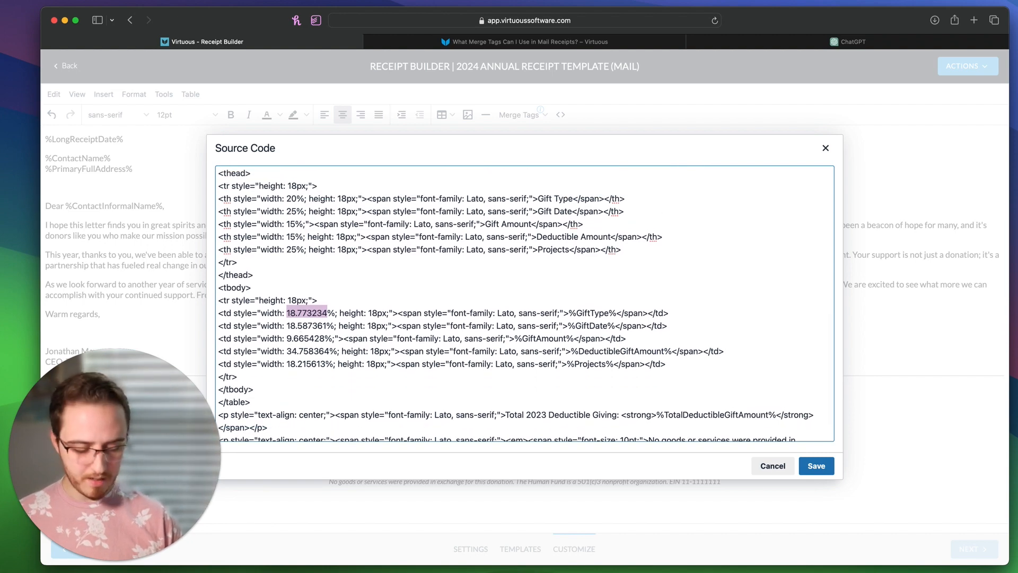
type("20")
left_click_drag(287, 325, 333, 326)
type("25")
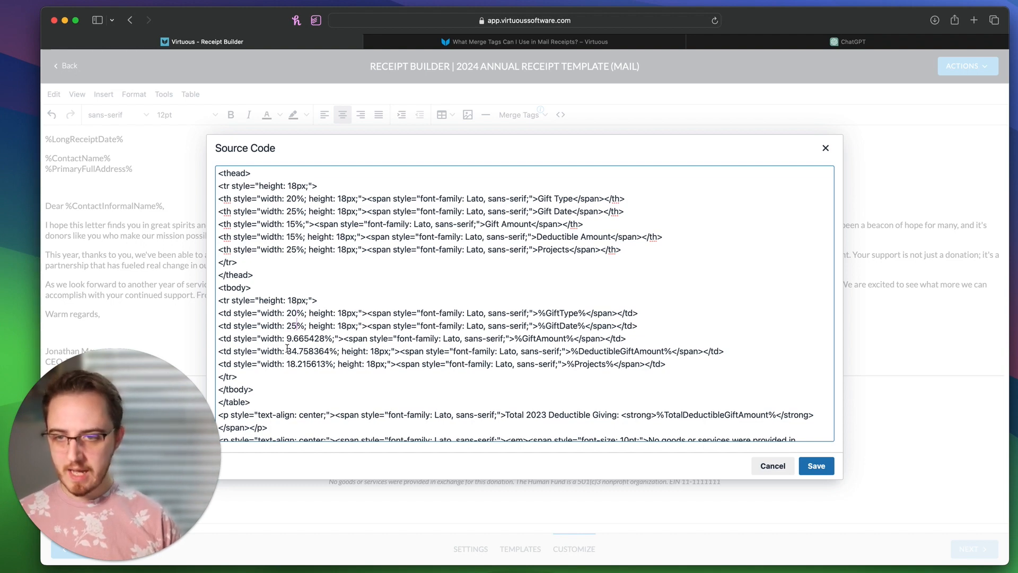
left_click_drag(287, 338, 320, 338)
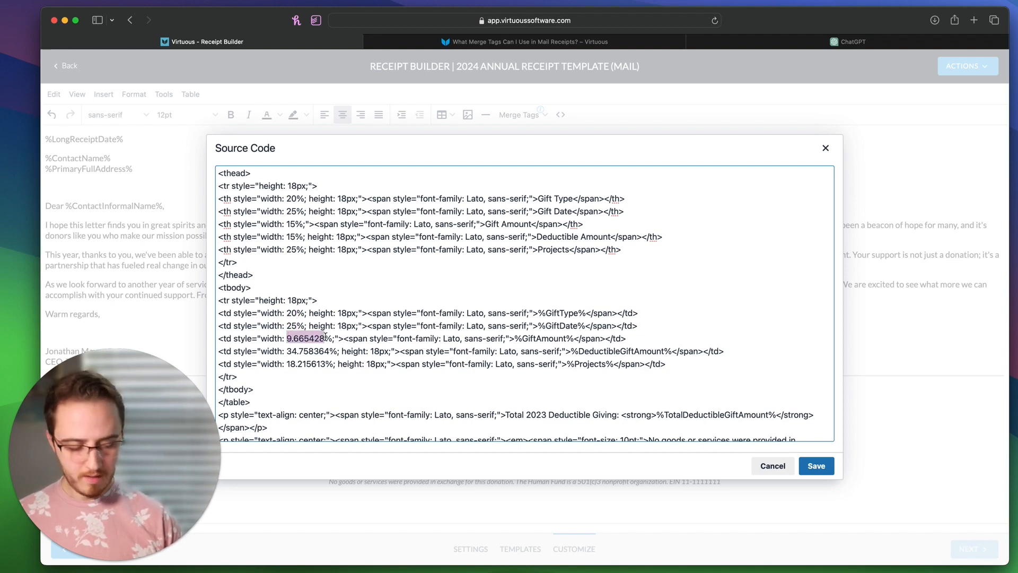
type("15")
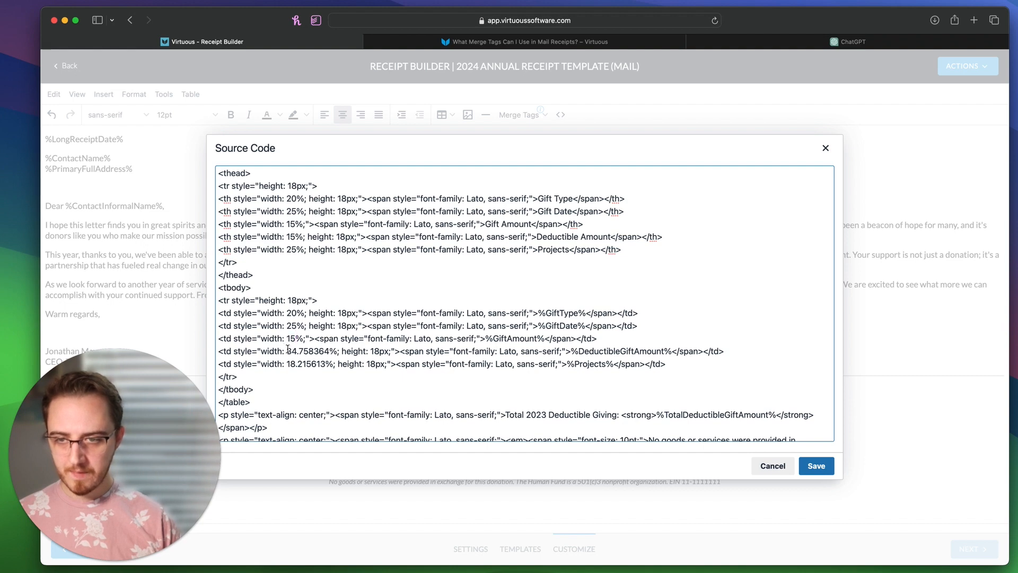
left_click_drag(287, 349, 323, 364)
type("15")
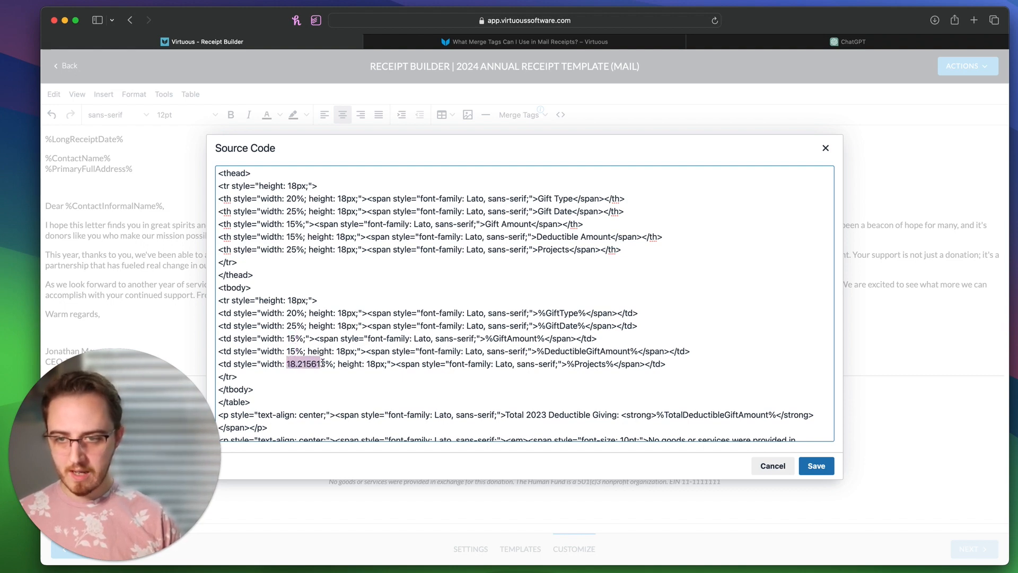
type("25")
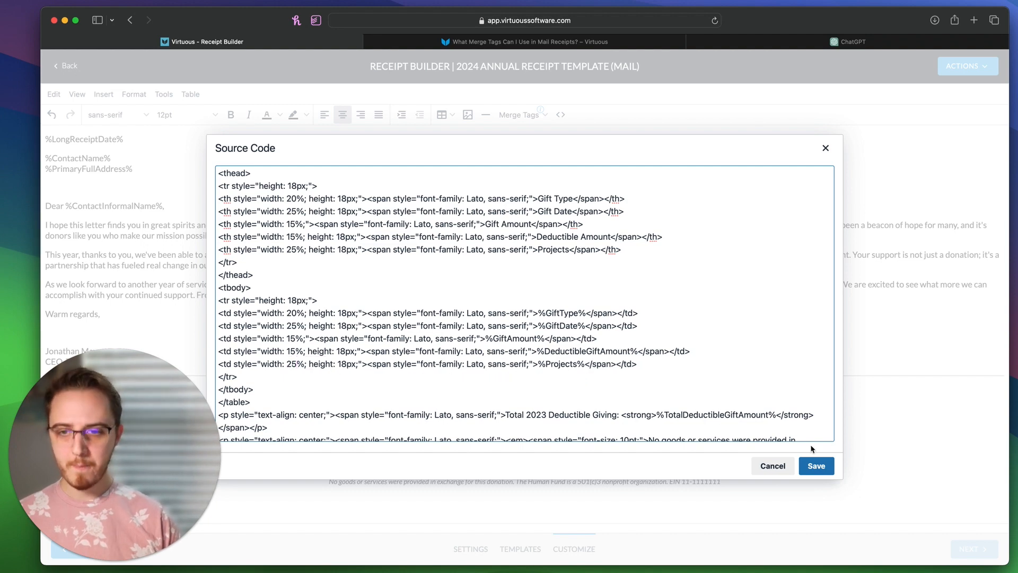
left_click(817, 467)
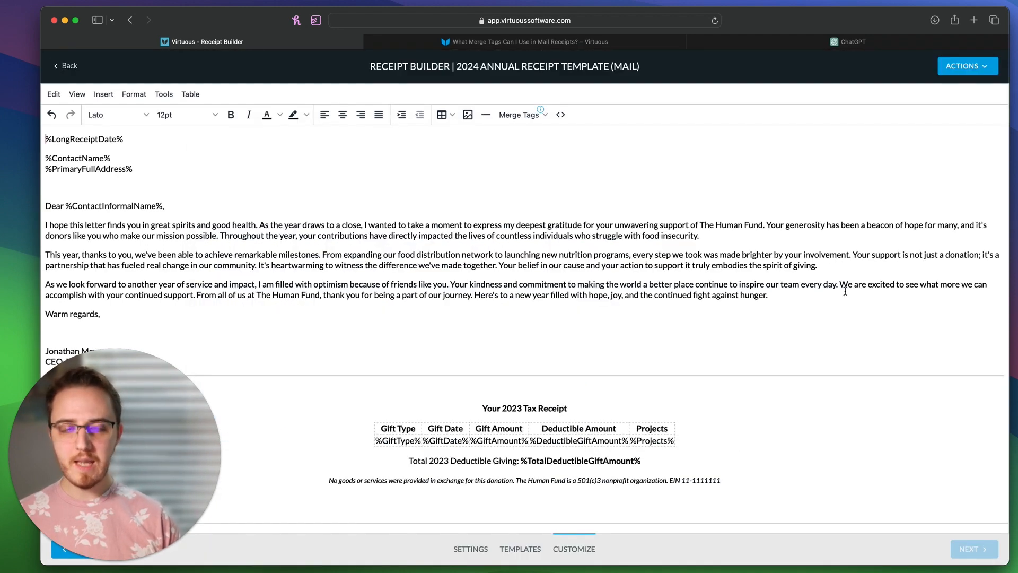
Step: Choose Preview from the ACTIONS menu to generate the receipt PDF
left_click(960, 67)
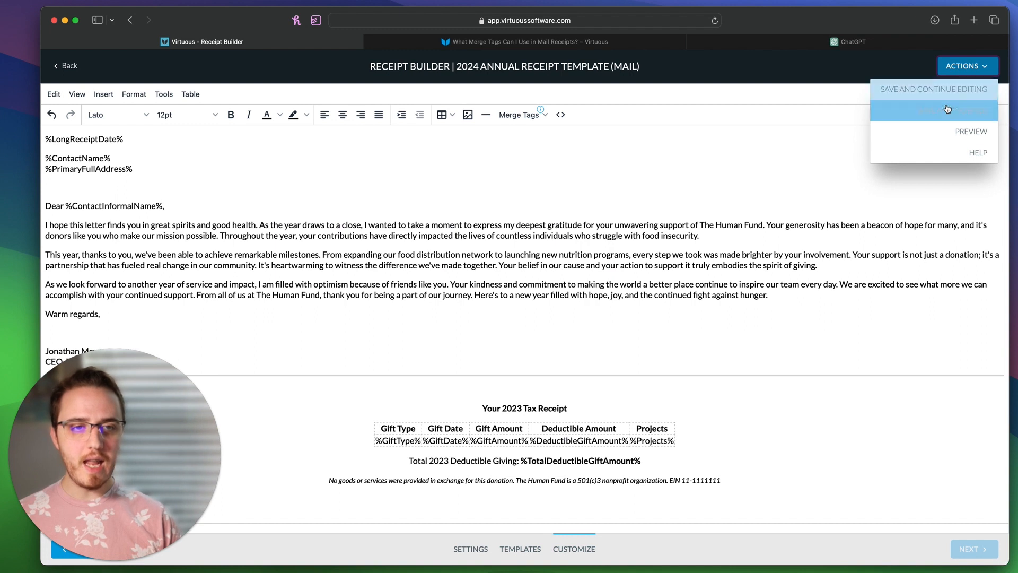
left_click(940, 132)
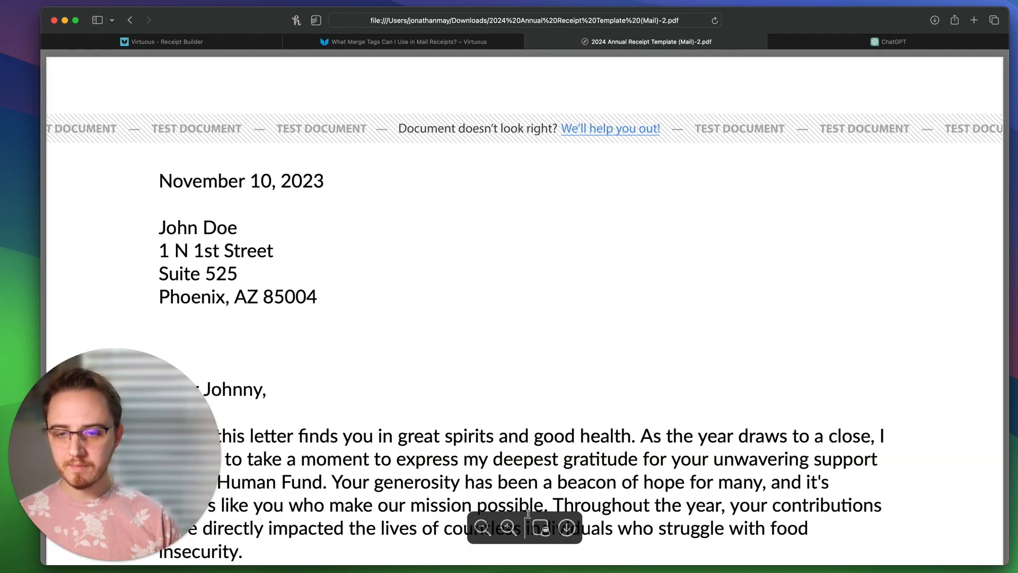
Step: Zoom the preview out twice and scroll down to the gift table on page two
left_click(482, 526)
left_click(481, 526)
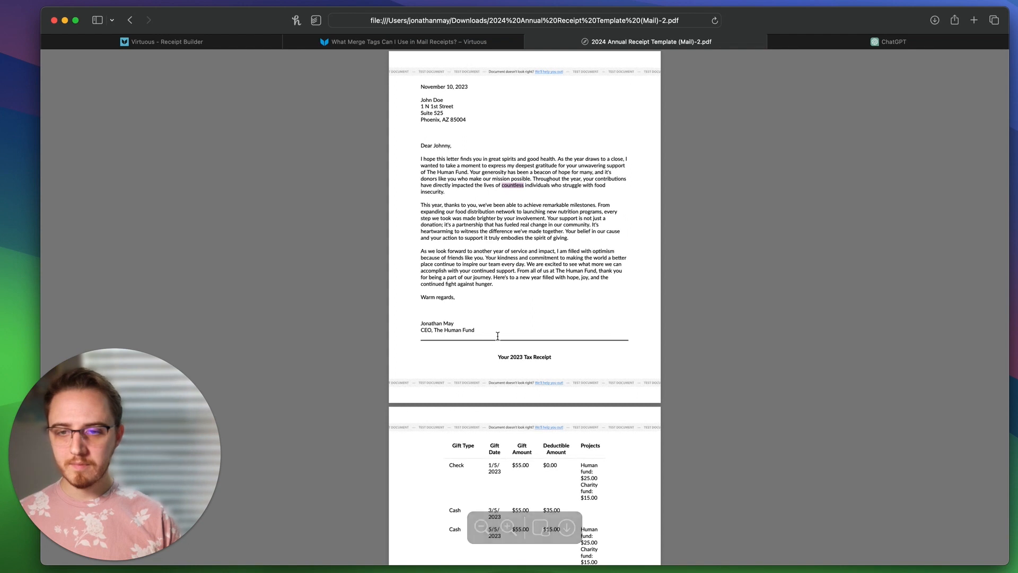
scroll(497, 336, "down", 10)
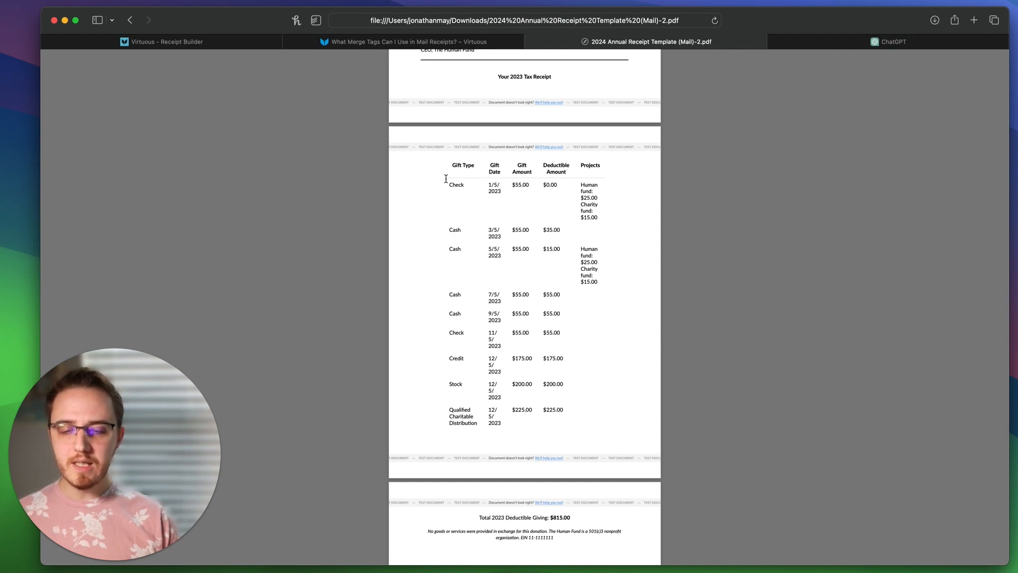
scroll(525, 427, "down", 3)
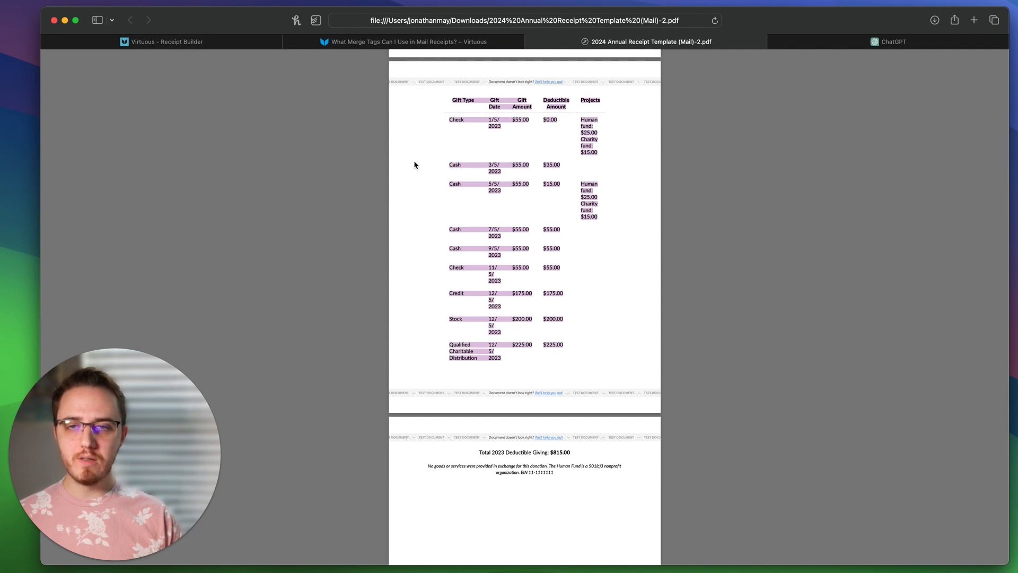
Step: Change the gift table's overall width to 100% in the HTML source and save
left_click(150, 42)
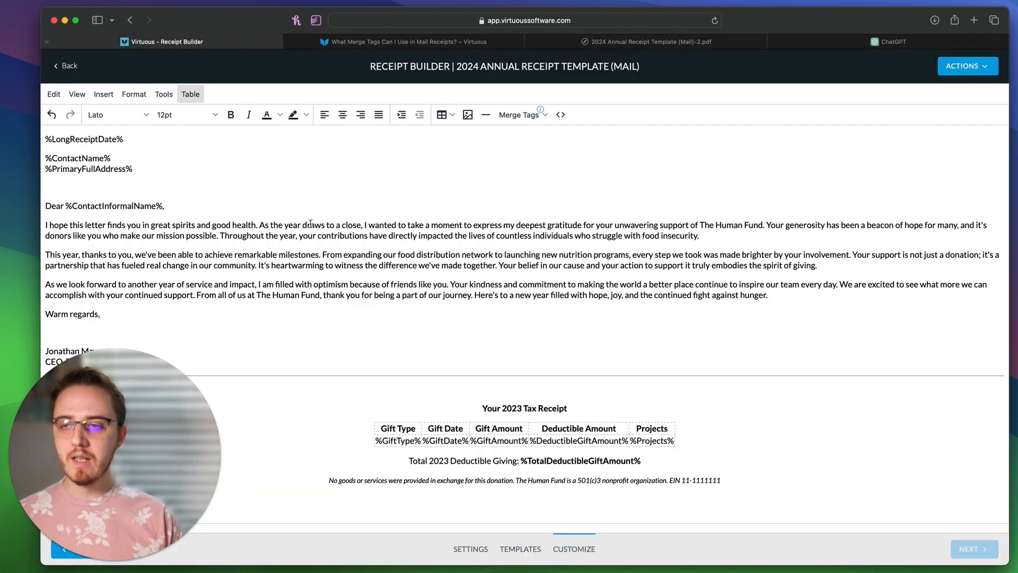
left_click(562, 114)
scroll(431, 285, "down", 5)
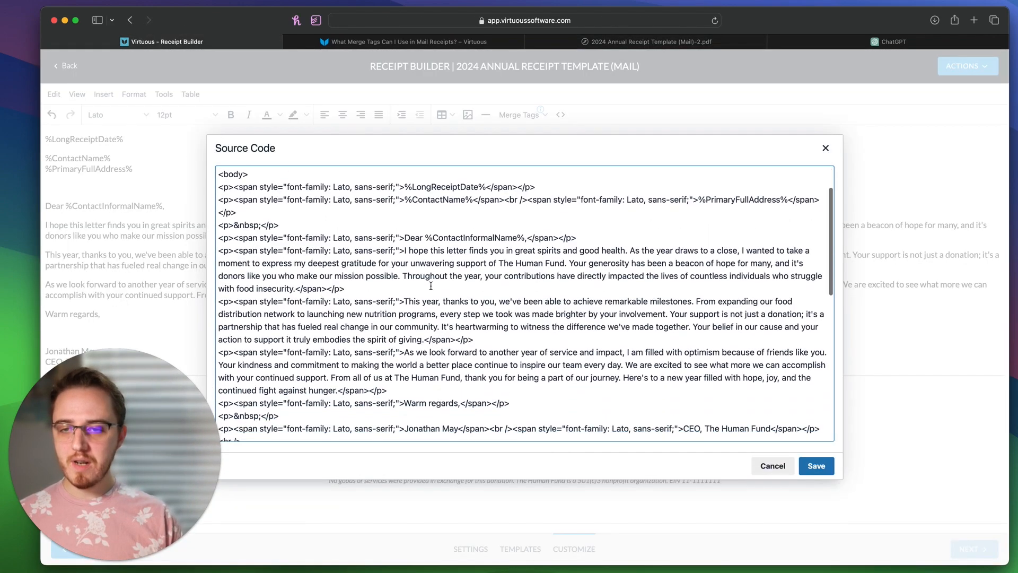
scroll(430, 285, "down", 4)
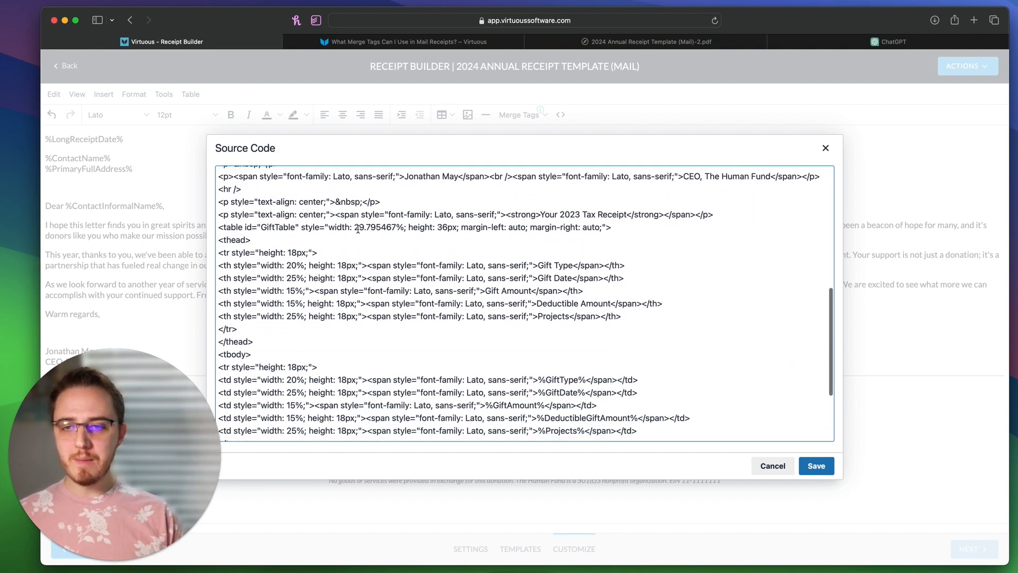
left_click_drag(355, 225, 393, 227)
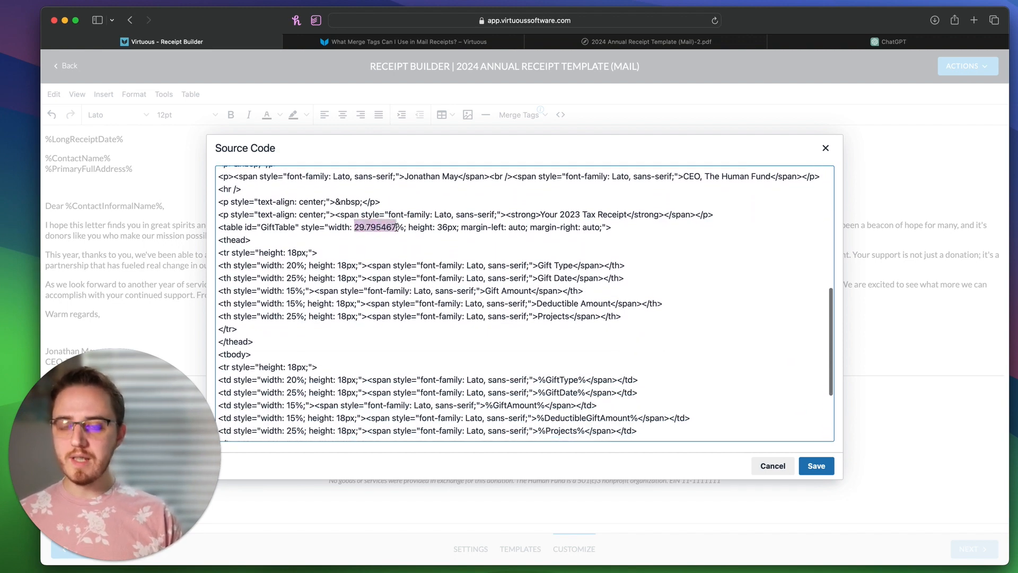
type("100")
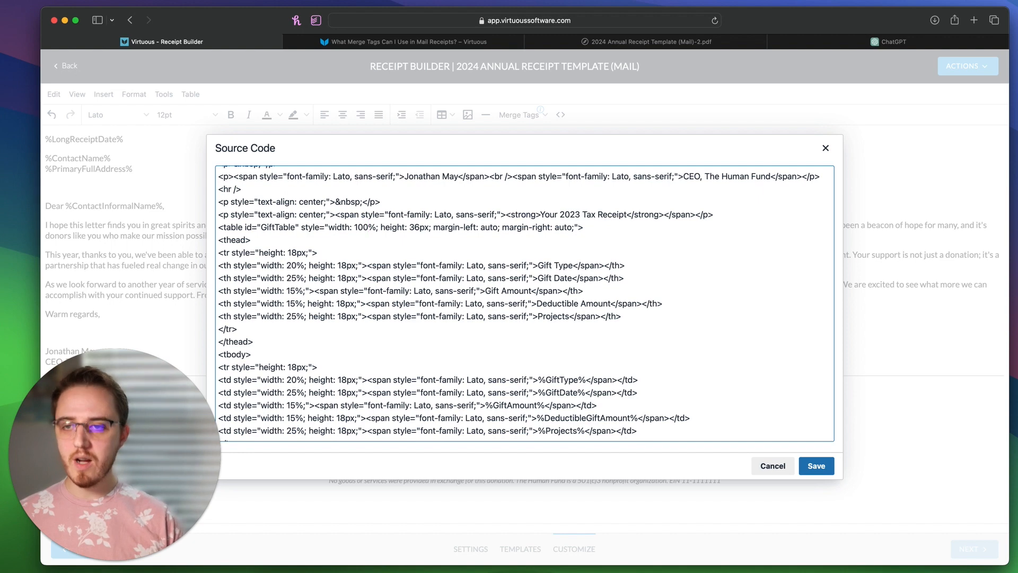
left_click(808, 465)
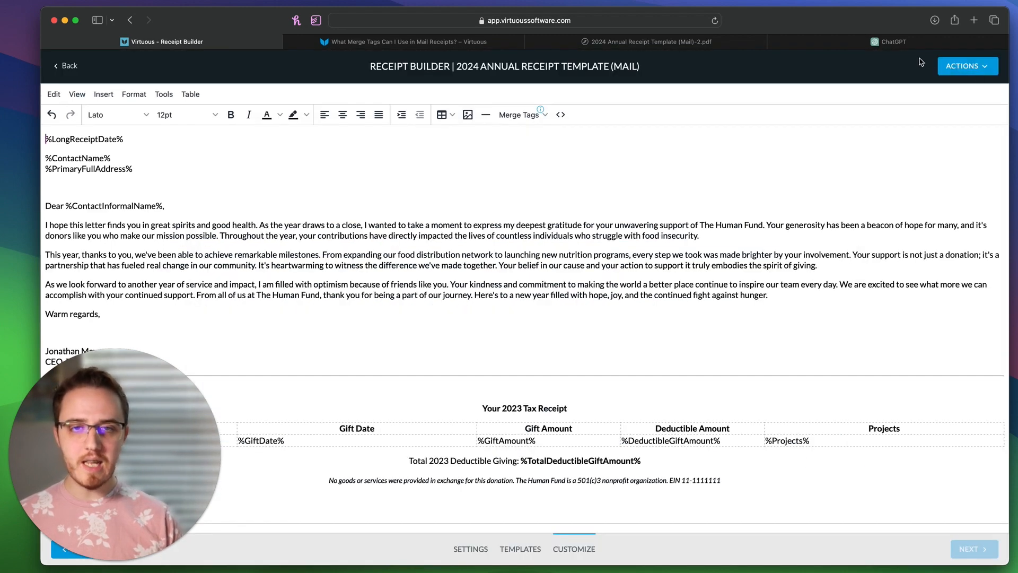
Step: Generate a fresh receipt preview from the ACTIONS menu
left_click(960, 66)
left_click(947, 133)
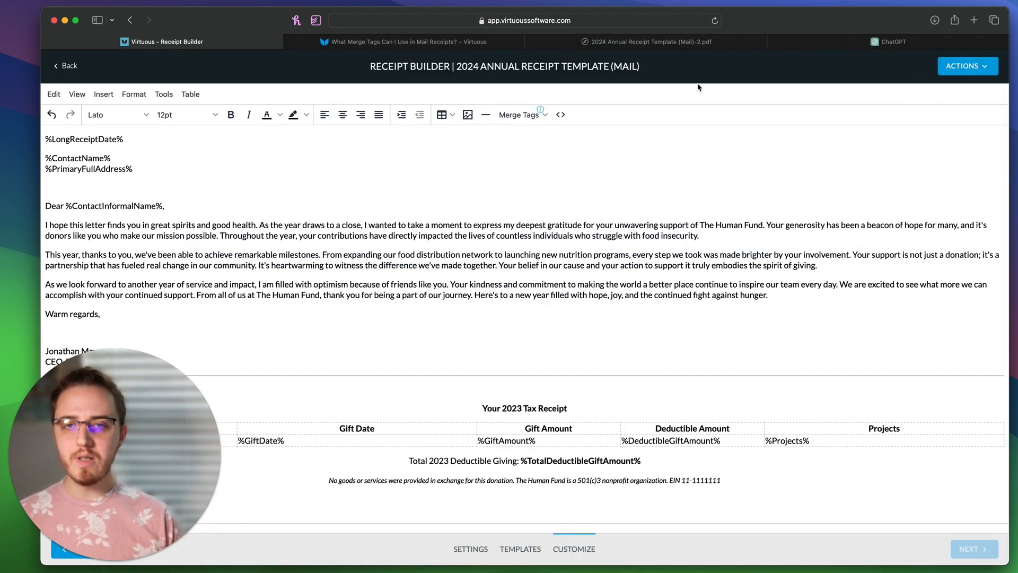
left_click(532, 42)
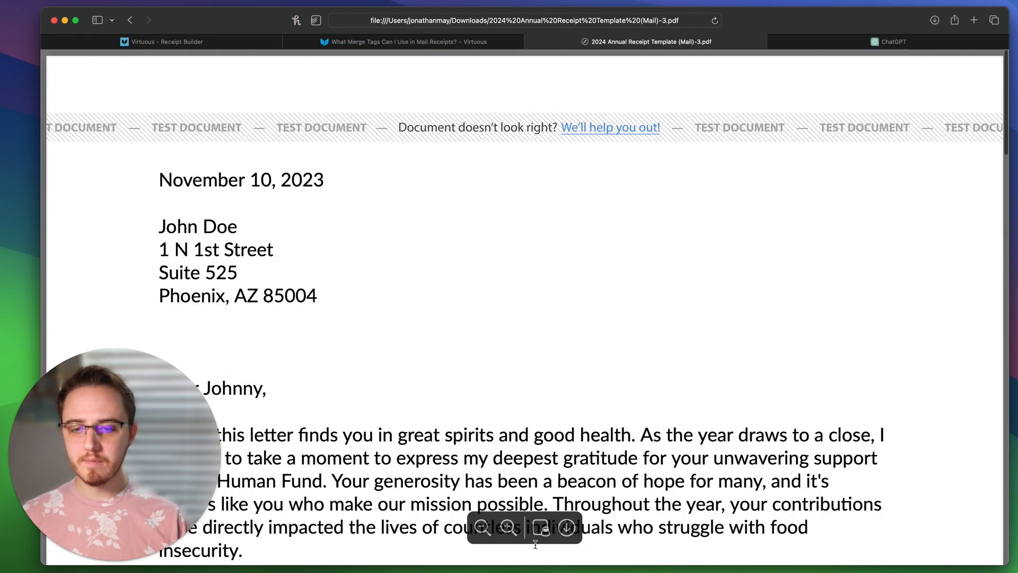
Step: Zoom out and scroll the -3.pdf preview to check the full-width table, then return to the Receipt Builder
left_click(482, 526)
left_click(482, 527)
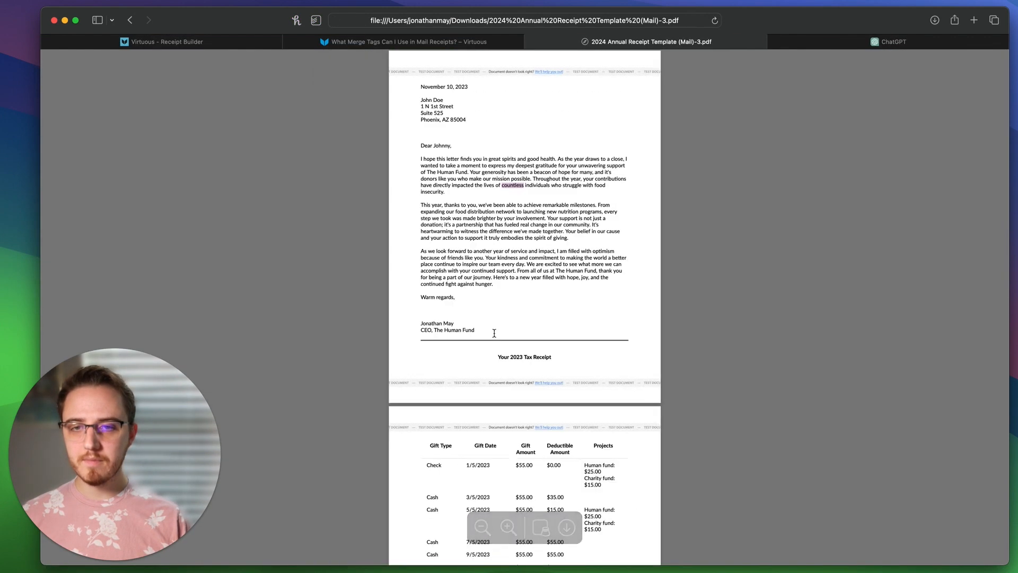
scroll(494, 333, "down", 5)
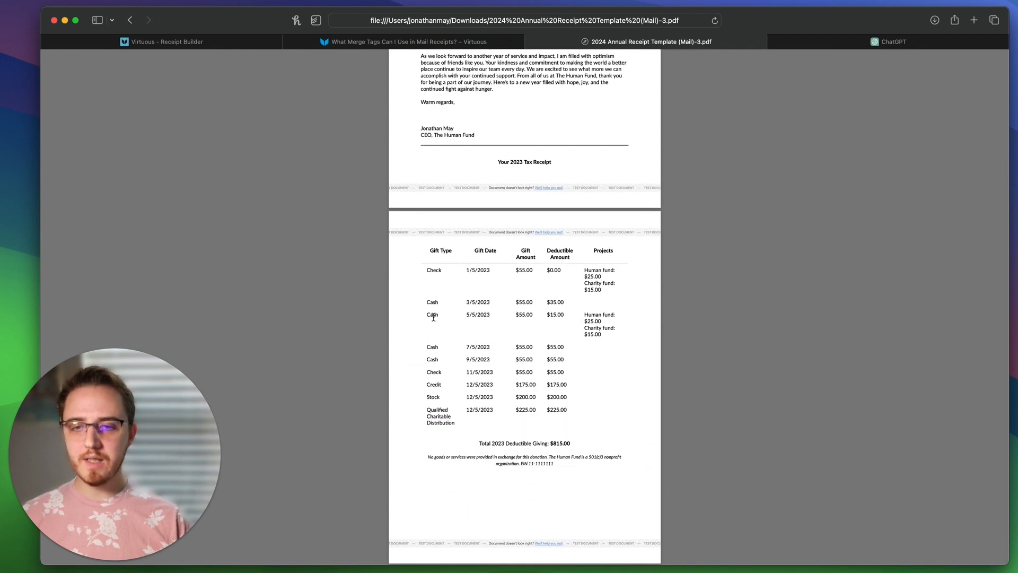
scroll(524, 316, "up", 2)
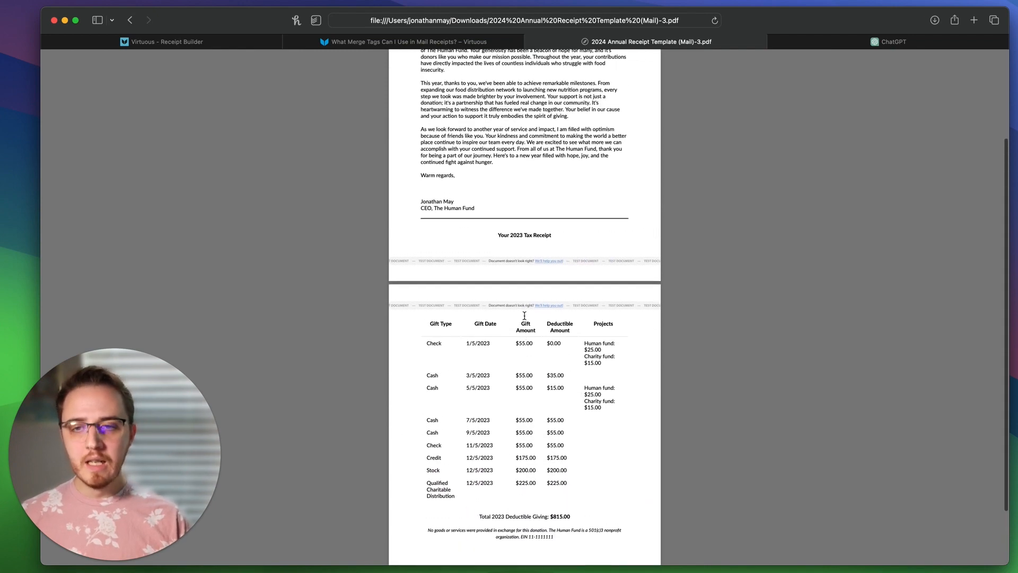
left_click_drag(492, 228, 489, 236)
left_click(518, 249)
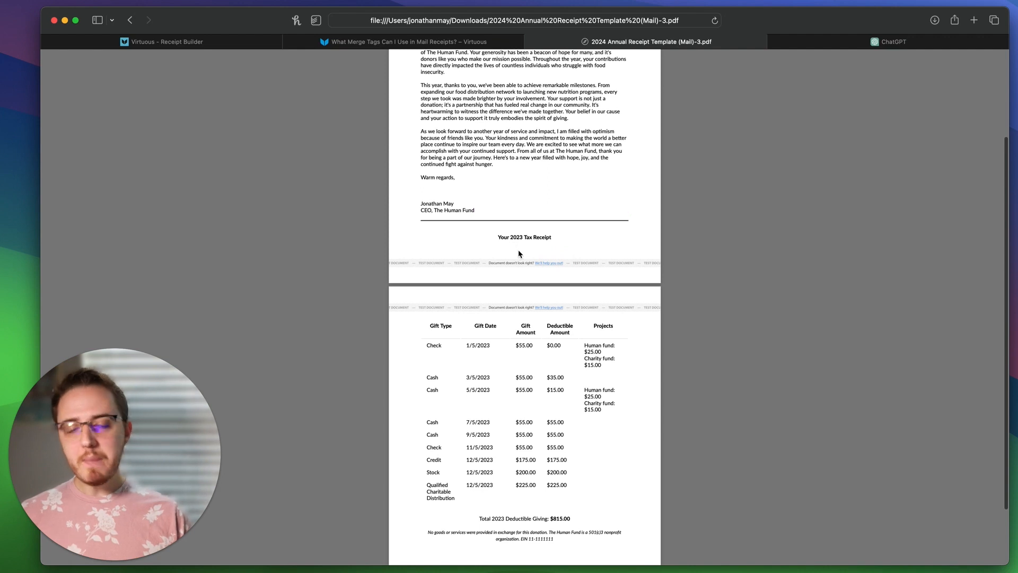
scroll(536, 177, "up", 3)
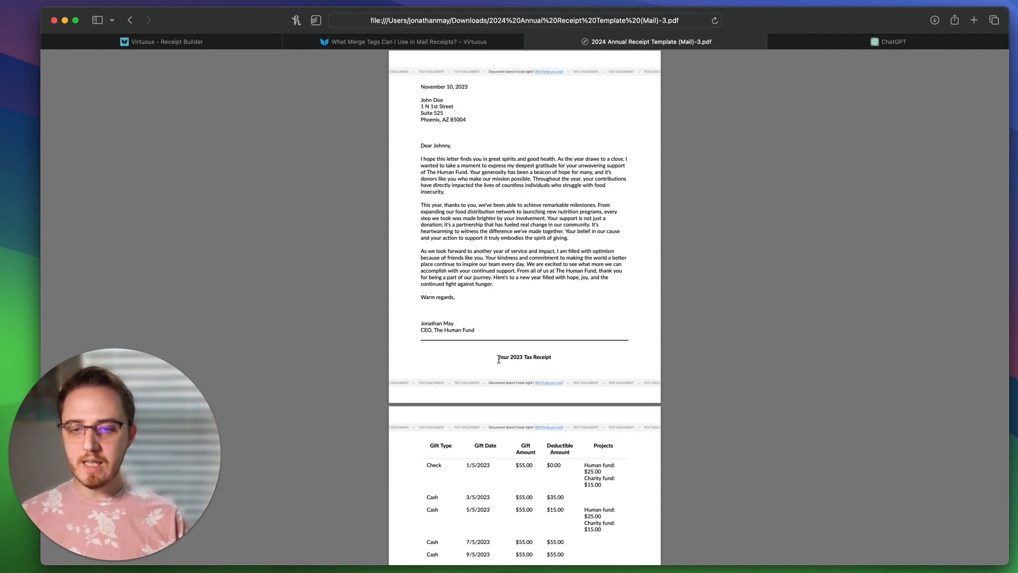
left_click_drag(497, 359, 623, 369)
left_click(498, 327)
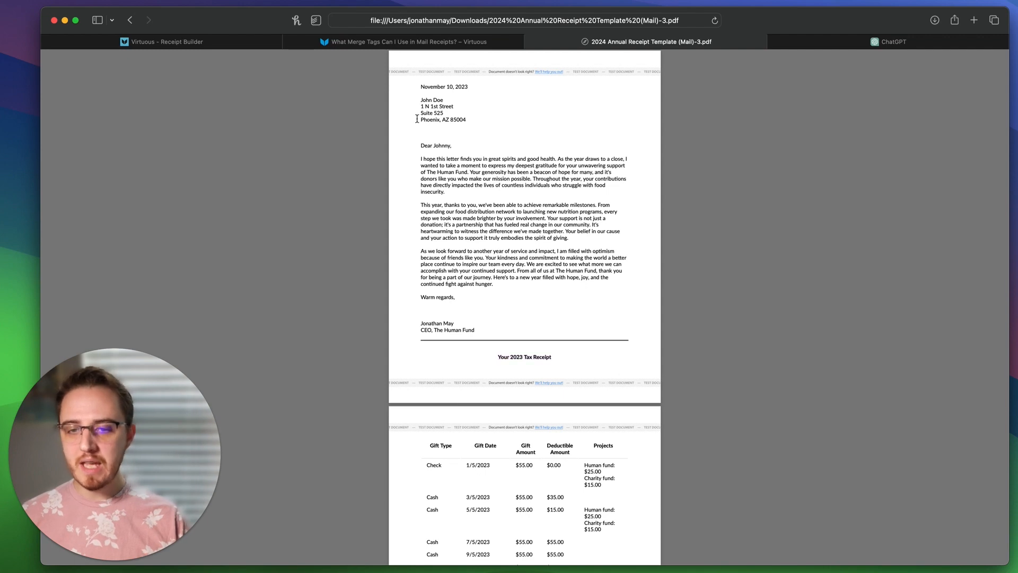
left_click(211, 45)
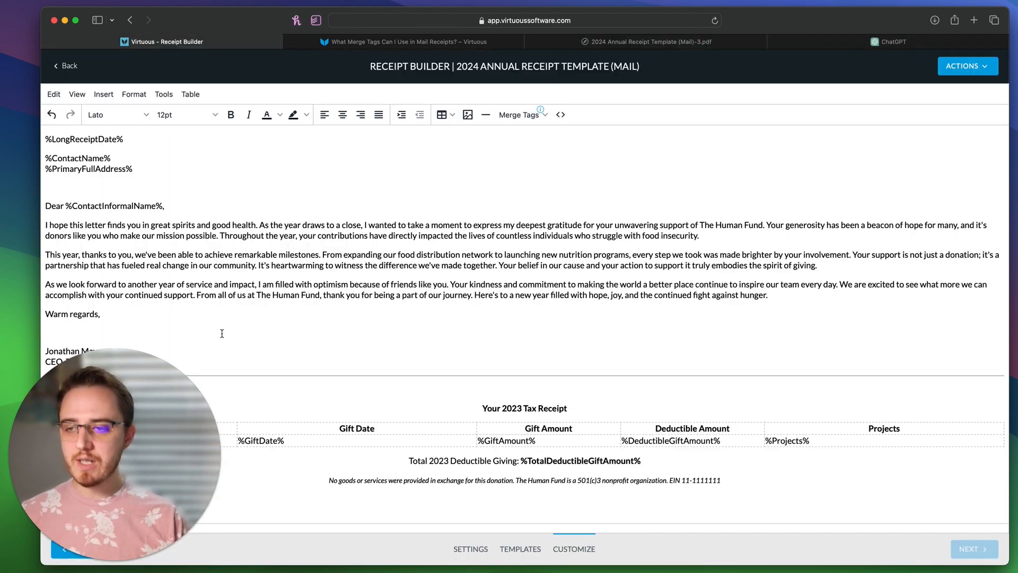
Step: Add blank lines below the CEO signature and delete the divider rule above the tax receipt
left_click_drag(110, 427, 844, 201)
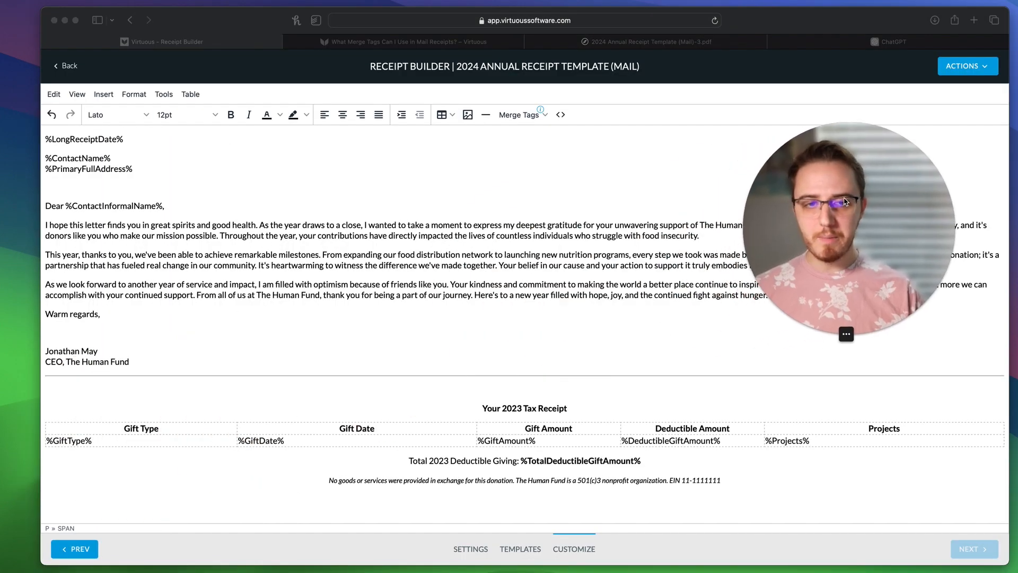
left_click(178, 362)
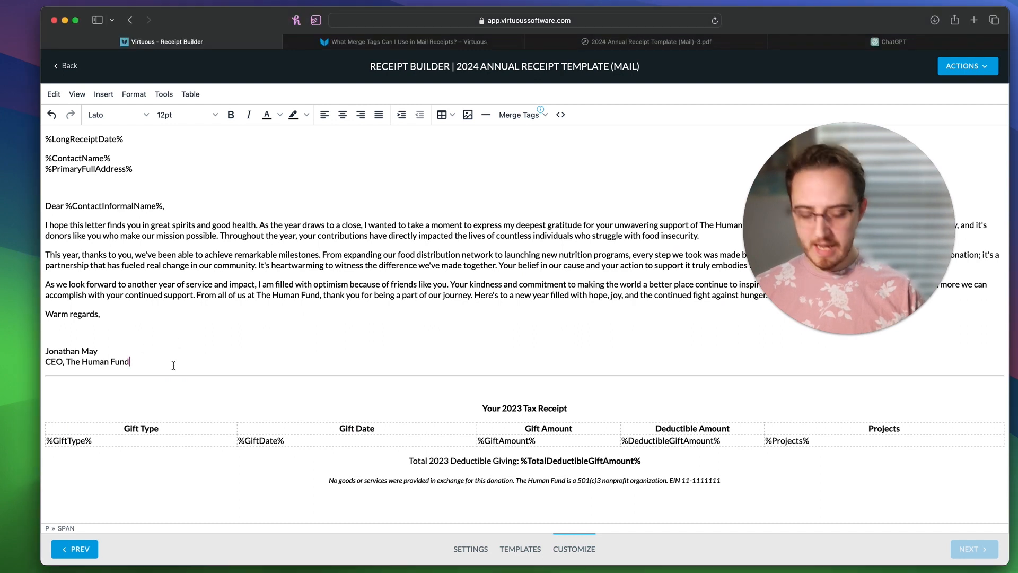
key("Return")
key("Return")
key("Return")
key("Return")
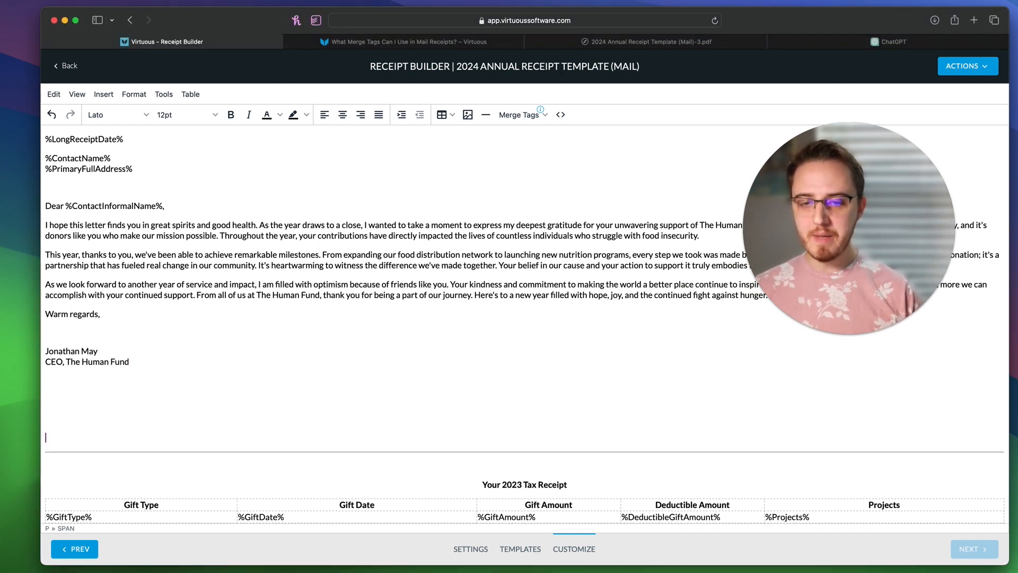
left_click(129, 463)
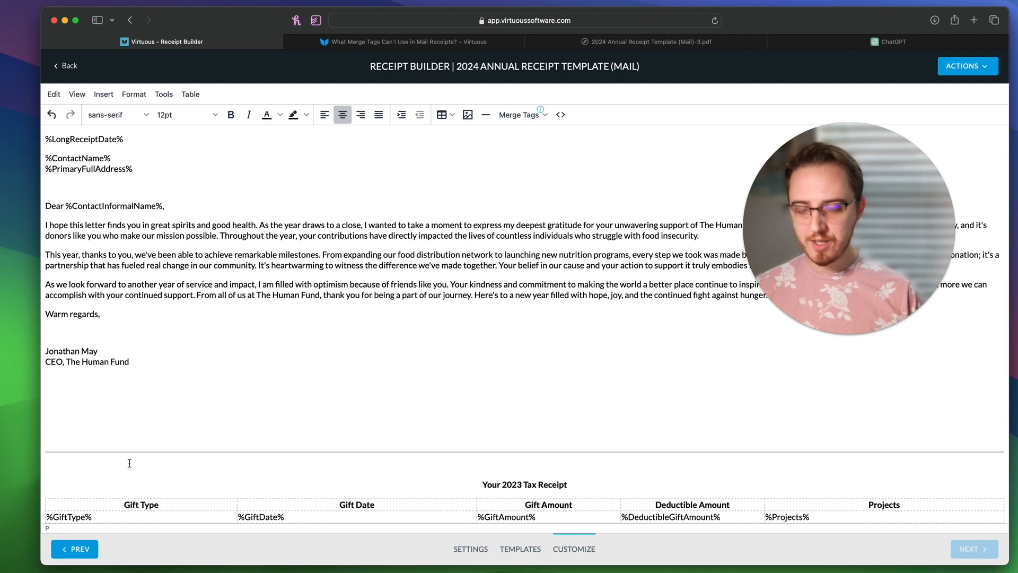
key("BackSpace")
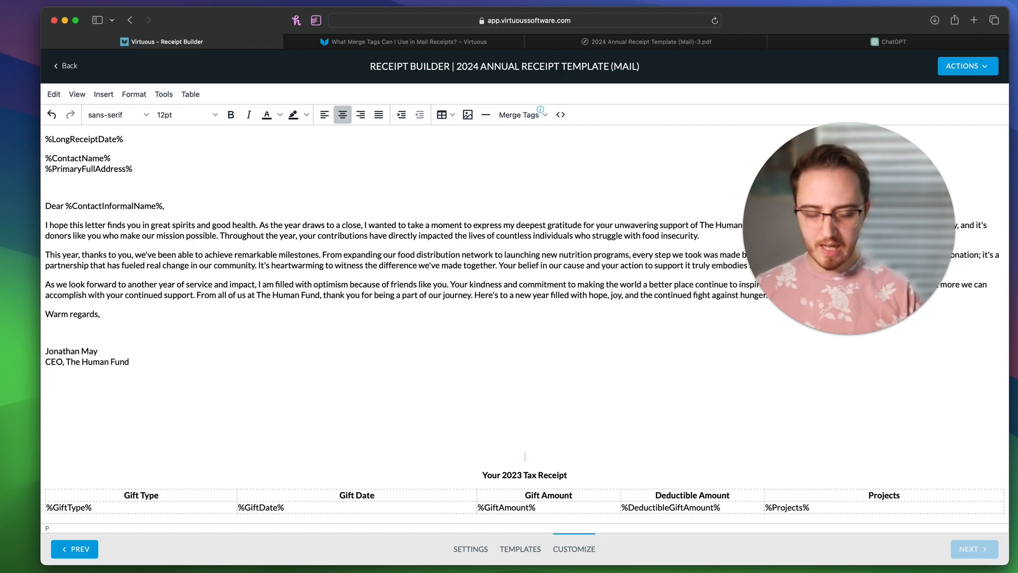
key("BackSpace")
Step: Generate a preview, then enlarge the 'Your 2023 Tax Receipt' heading to 24pt
left_click(968, 66)
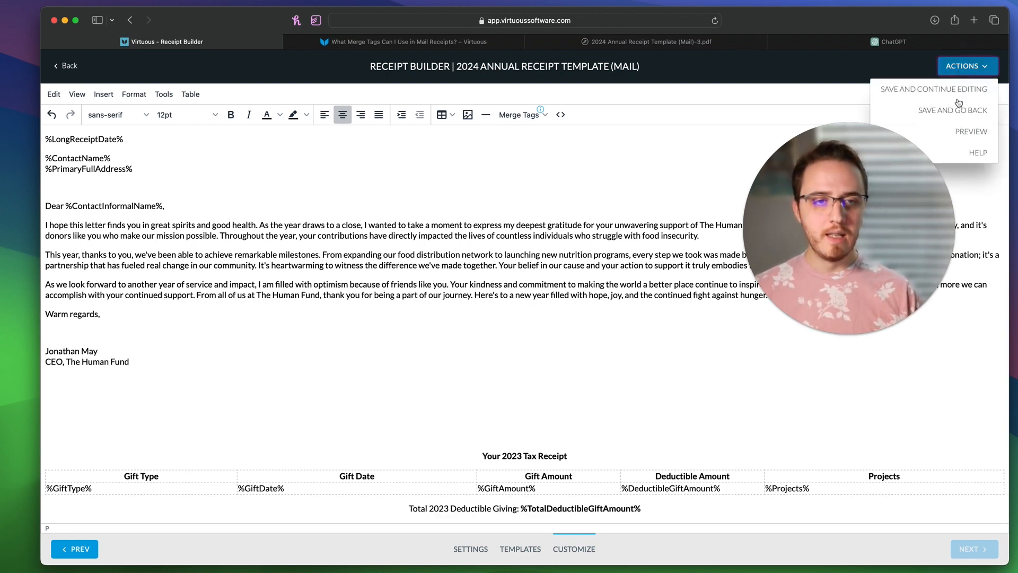
left_click(970, 132)
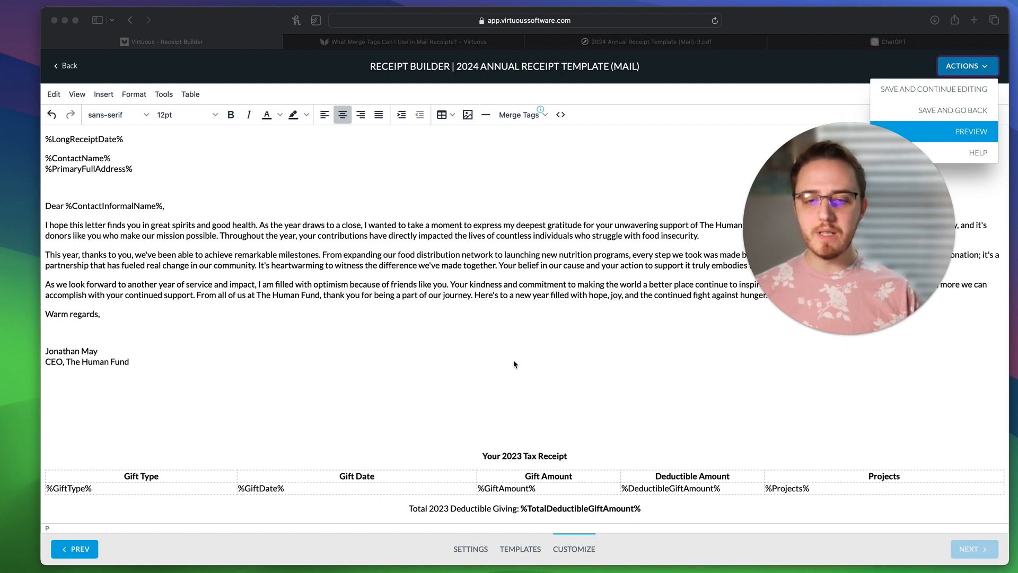
left_click(496, 455)
left_click_drag(483, 453, 593, 451)
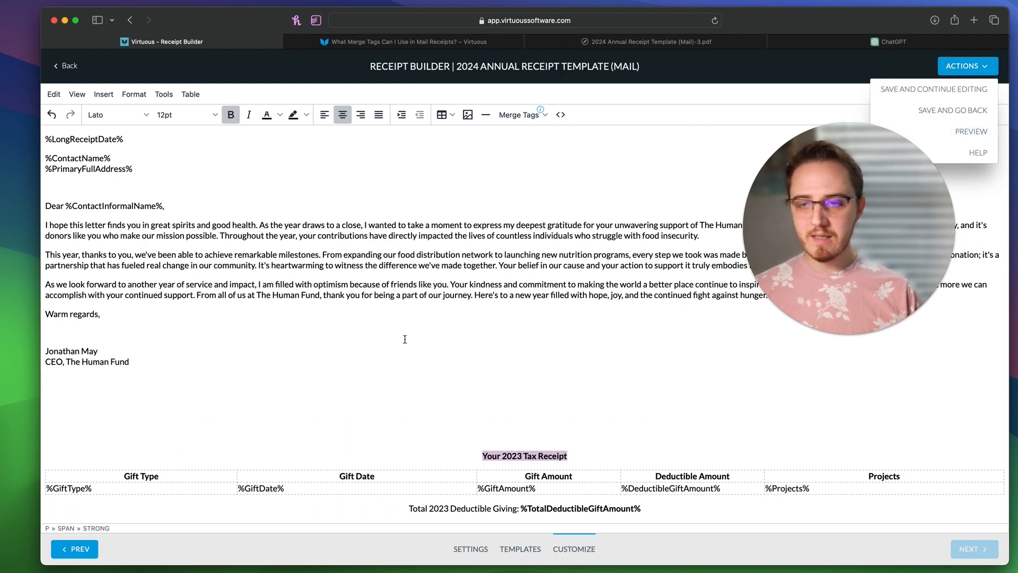
left_click(183, 115)
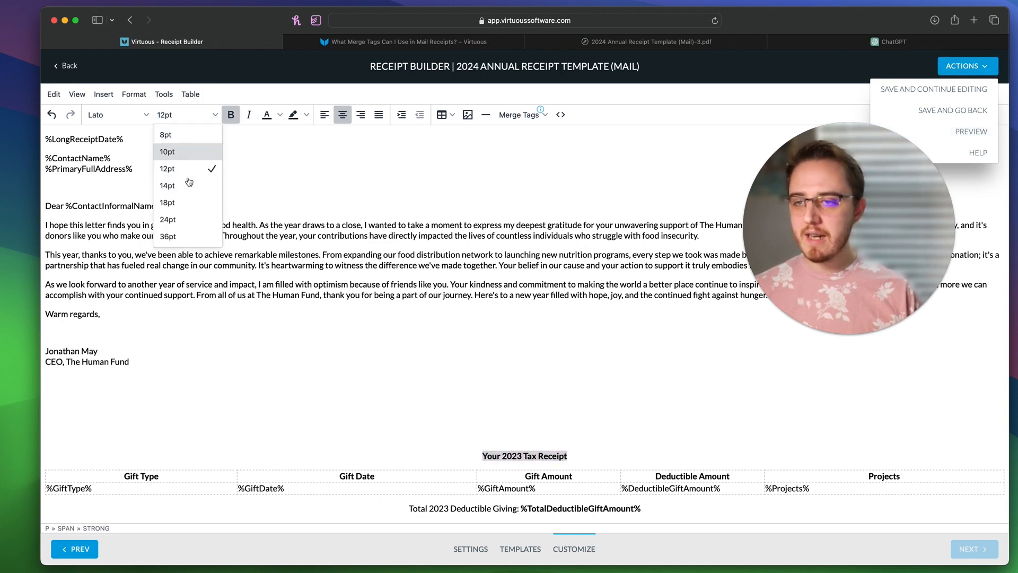
left_click(168, 219)
left_click(463, 383)
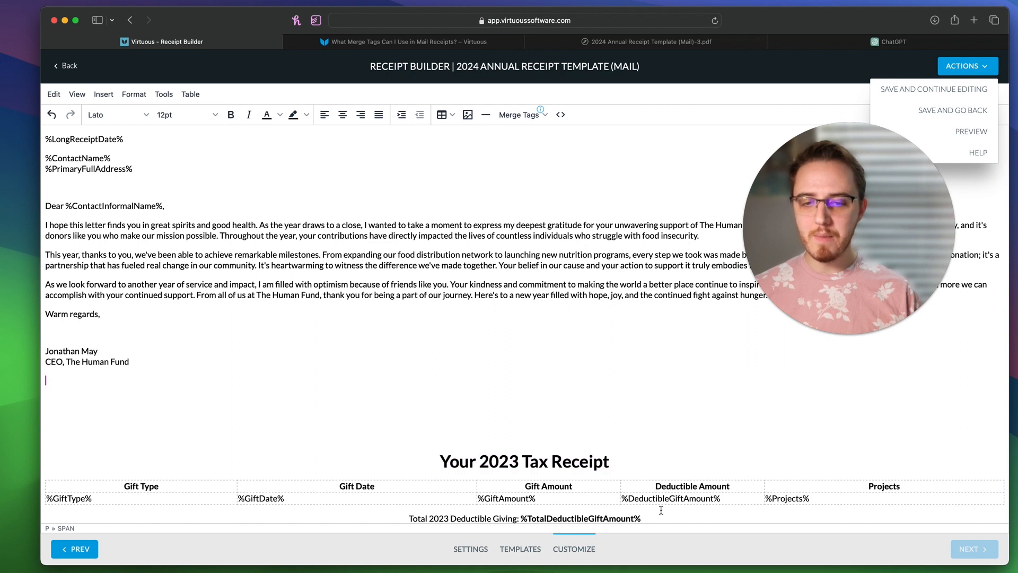
left_click(972, 137)
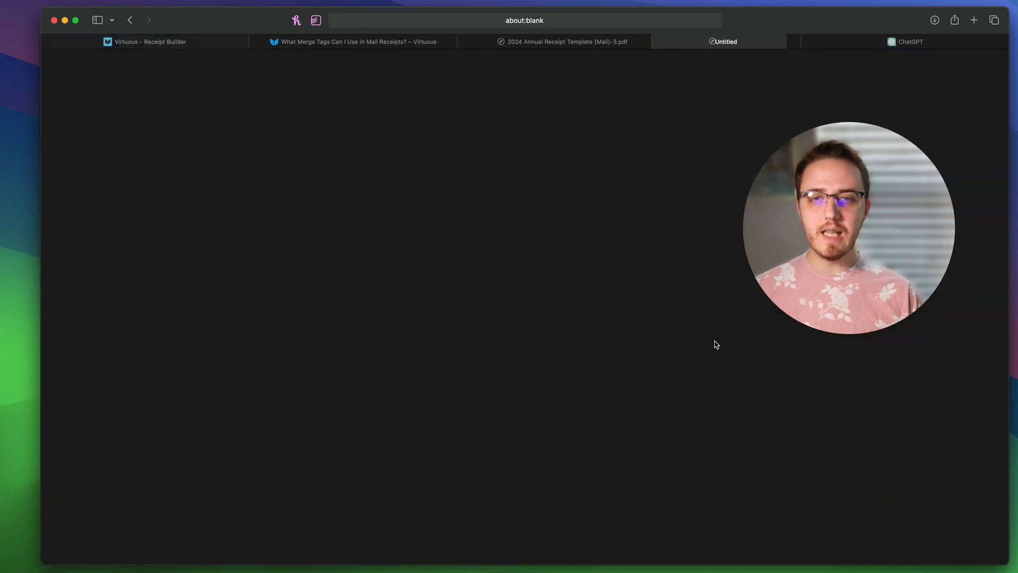
Step: Close the old preview and zoom the -4.pdf preview out until both pages show
left_click(434, 45)
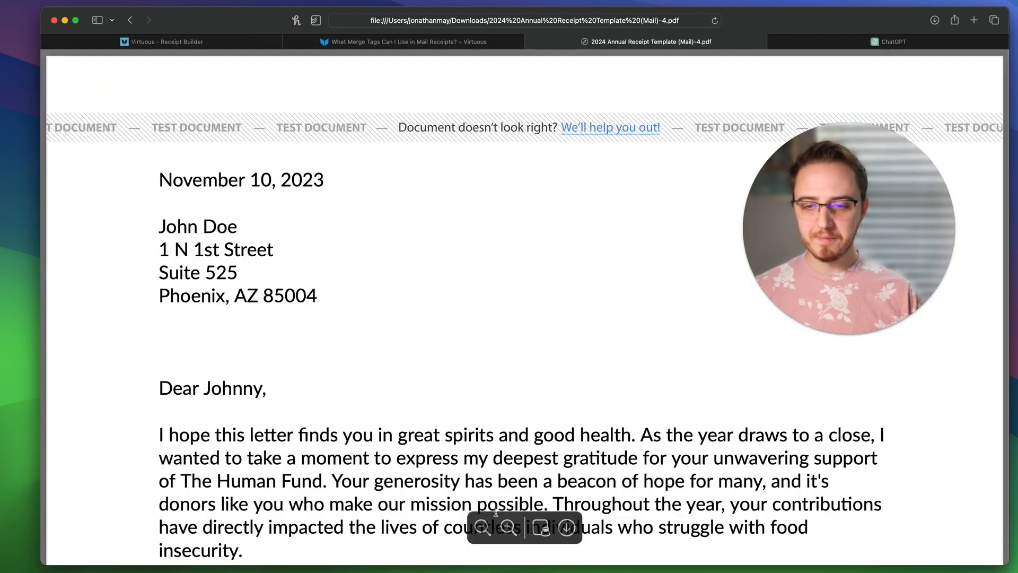
left_click(482, 526)
left_click(482, 526)
left_click(482, 526)
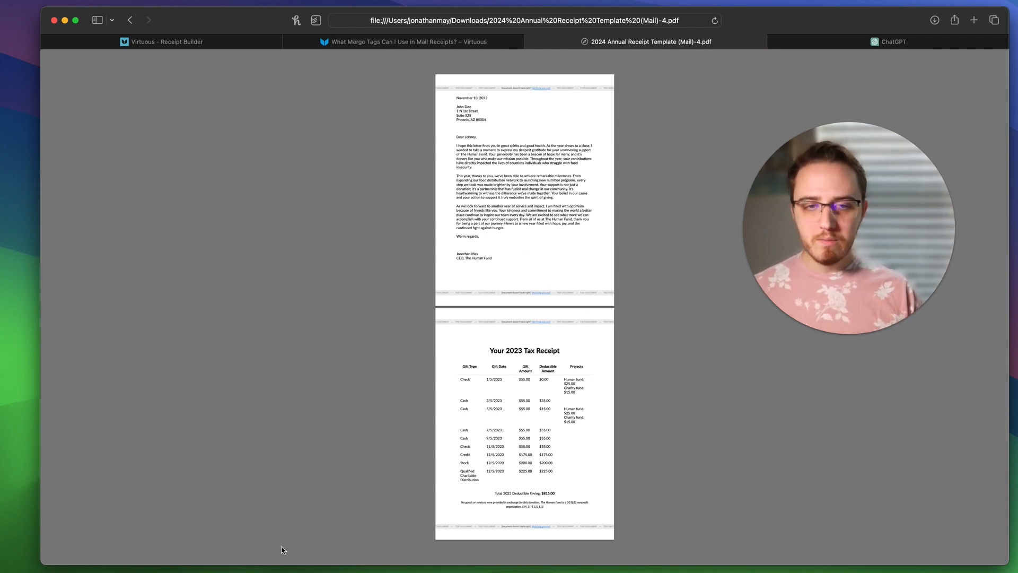
mouse_move(849, 218)
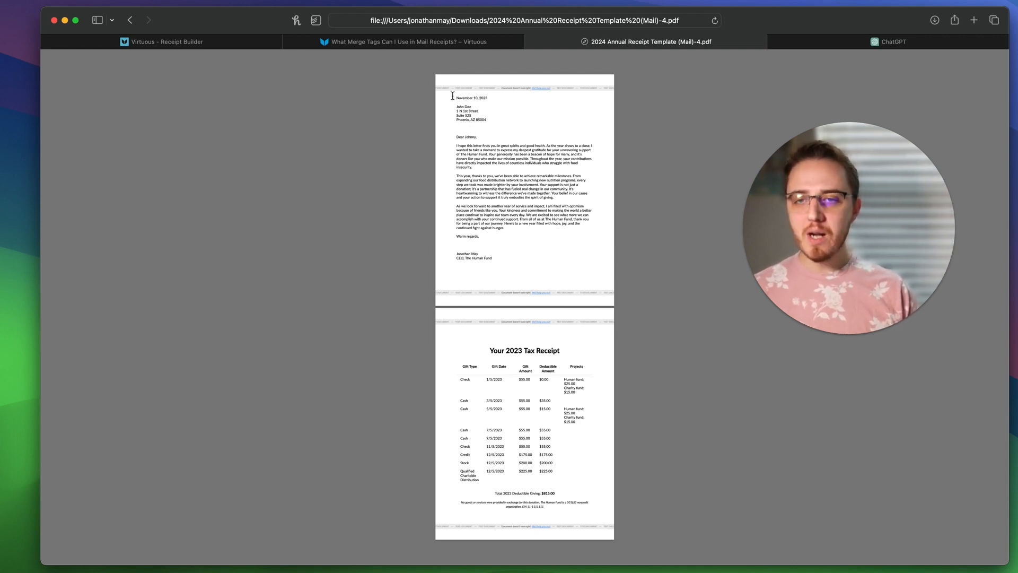
mouse_move(452, 96)
left_mouse_down()
mouse_move(583, 199)
mouse_move(575, 263)
mouse_move(540, 88)
left_mouse_up()
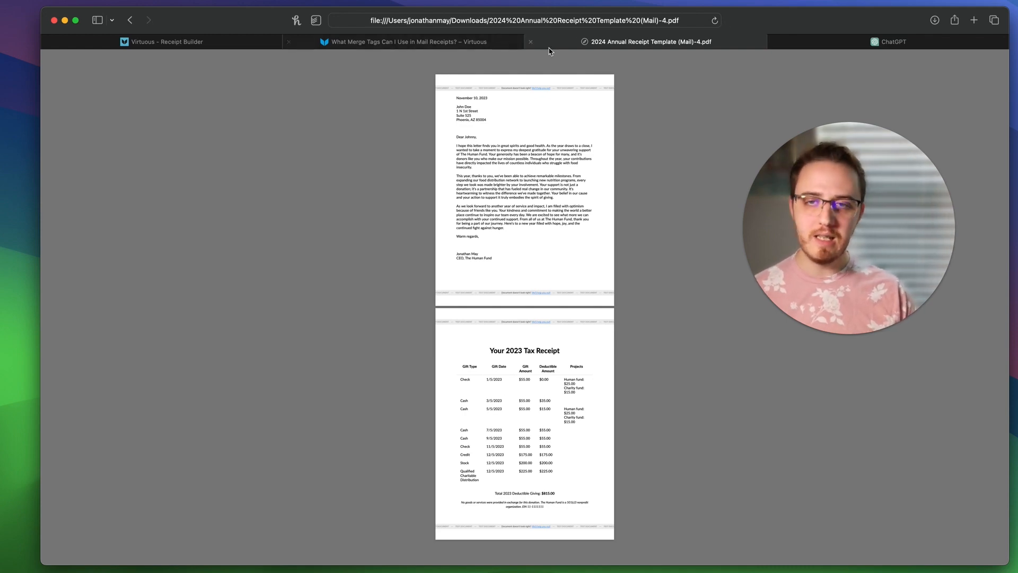
Step: Close the PDF preview and save the mail receipt template while continuing to edit
left_click(530, 41)
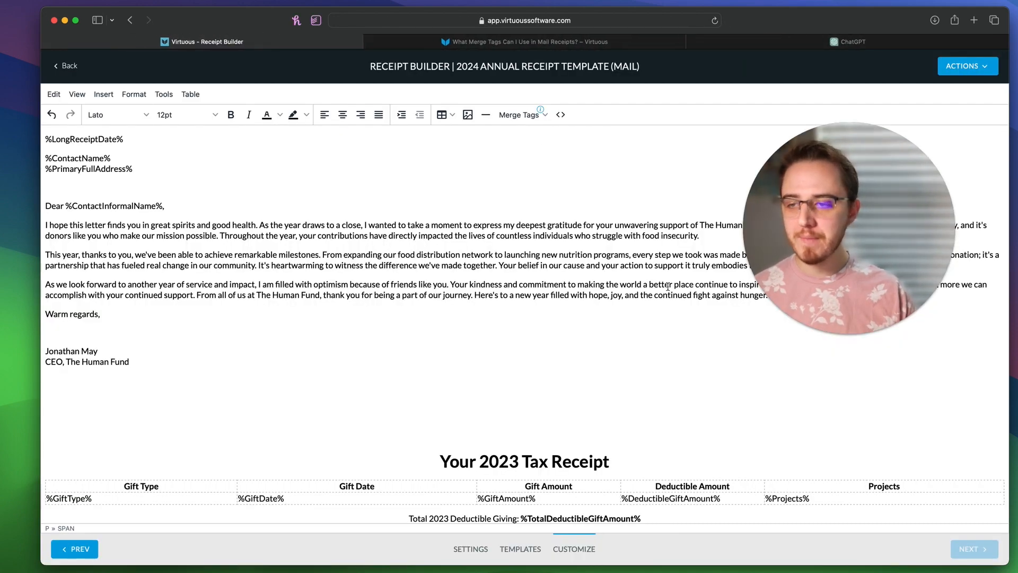
left_click_drag(842, 236, 111, 465)
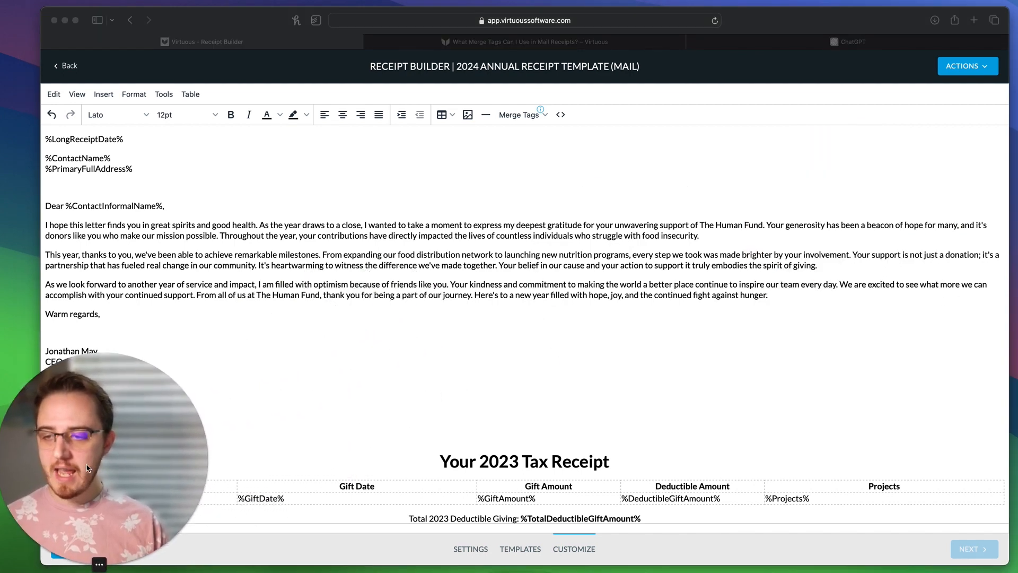
left_click(596, 239)
left_click(962, 67)
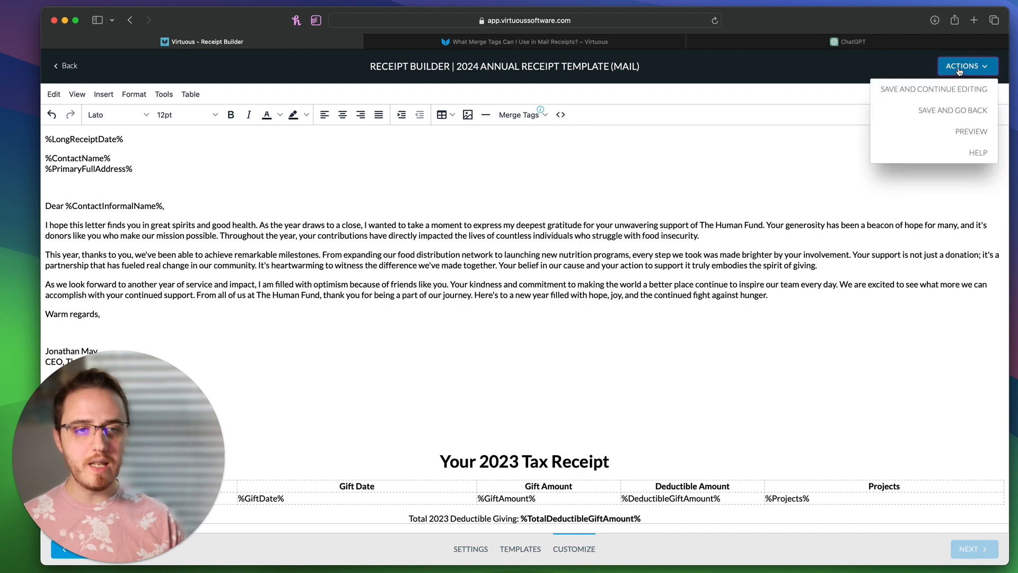
left_click(953, 96)
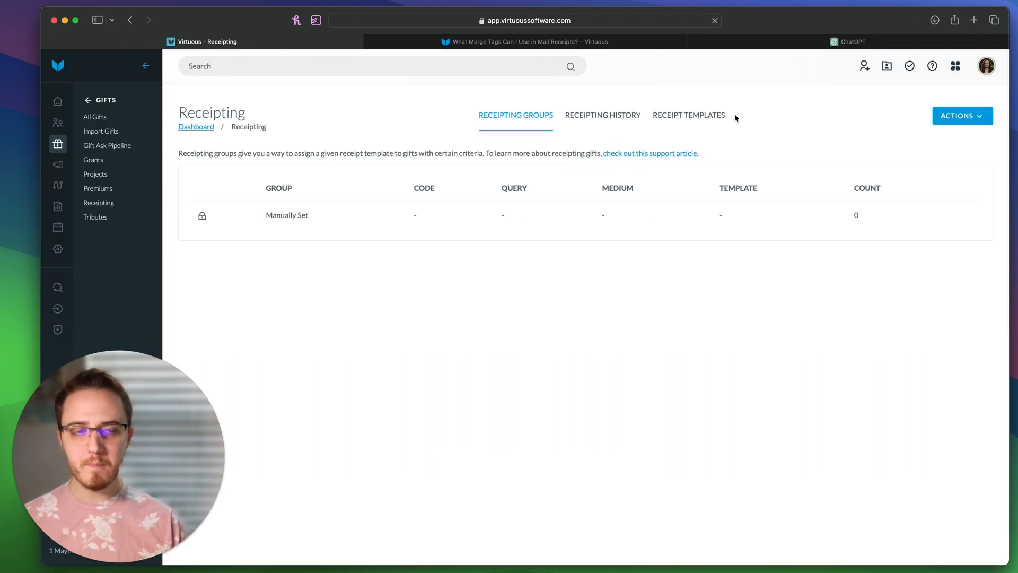
Step: Return to the Receipt Templates list and start creating a new receipt template
left_click(688, 131)
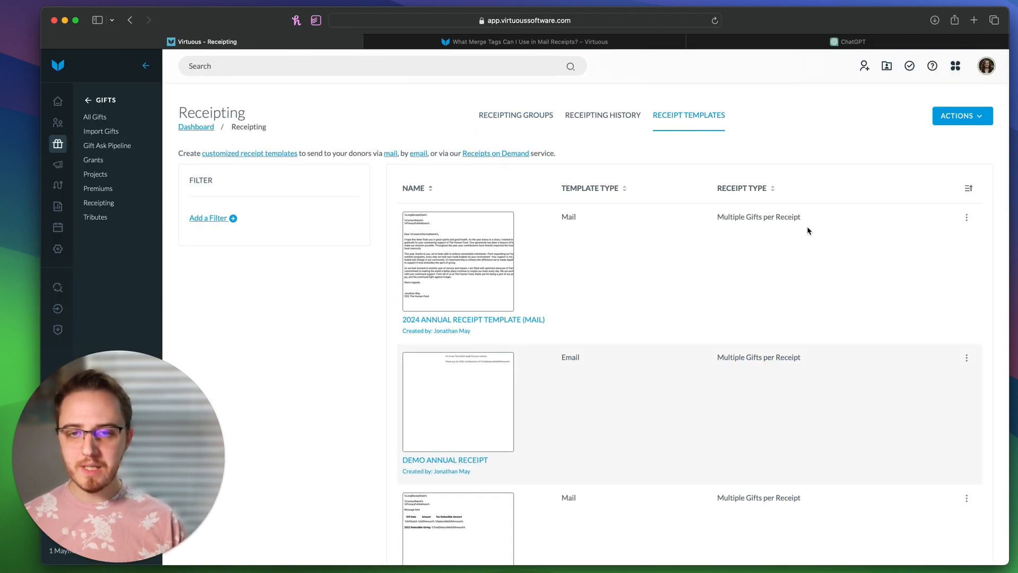
left_click_drag(556, 332, 401, 320)
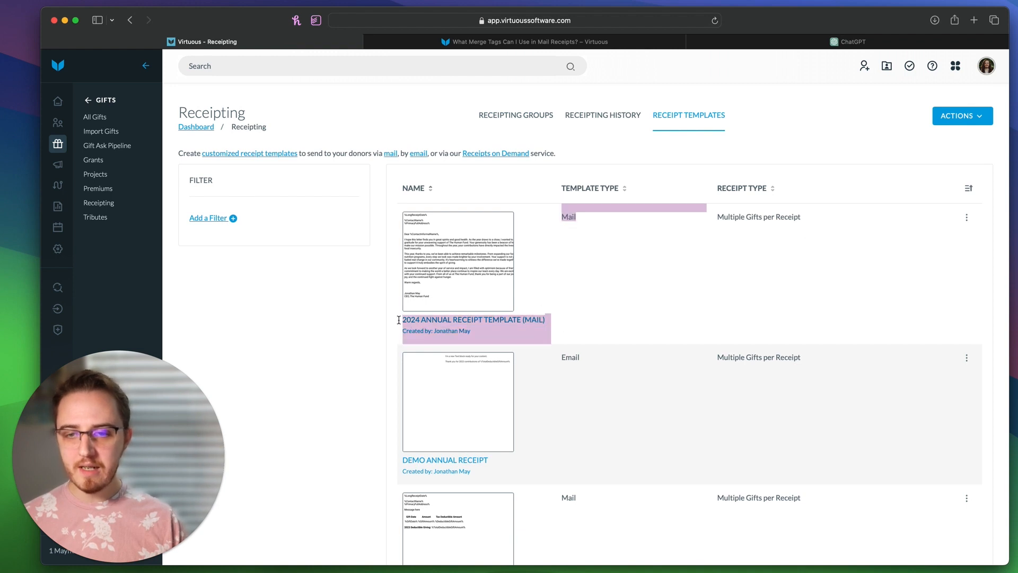
left_click(787, 263)
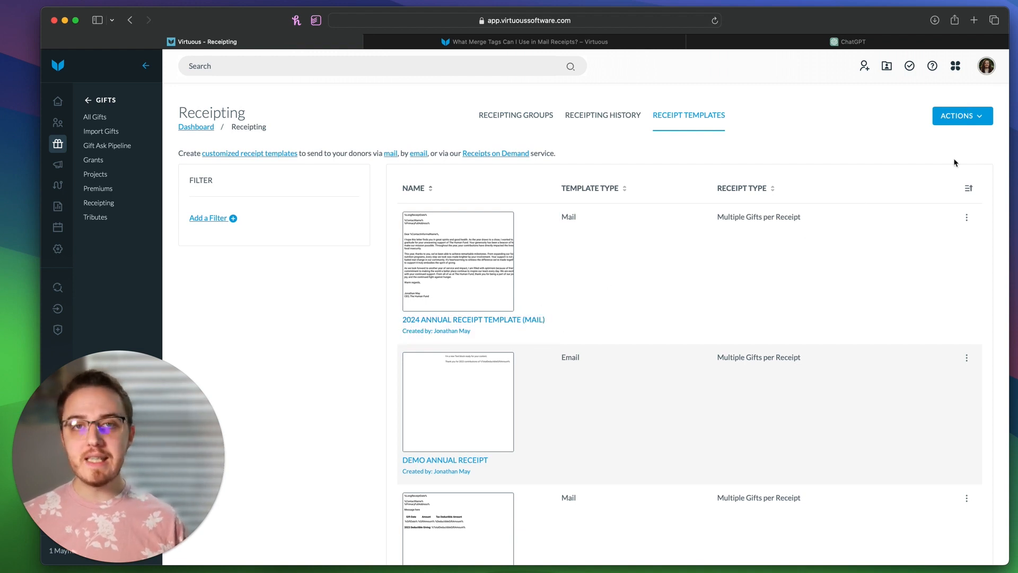
left_click(961, 117)
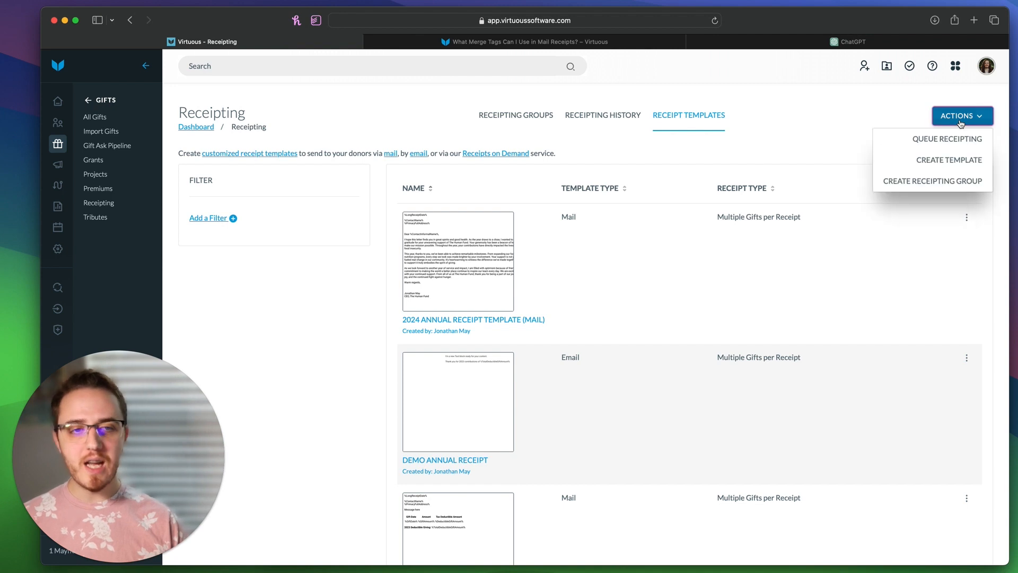
left_click(949, 159)
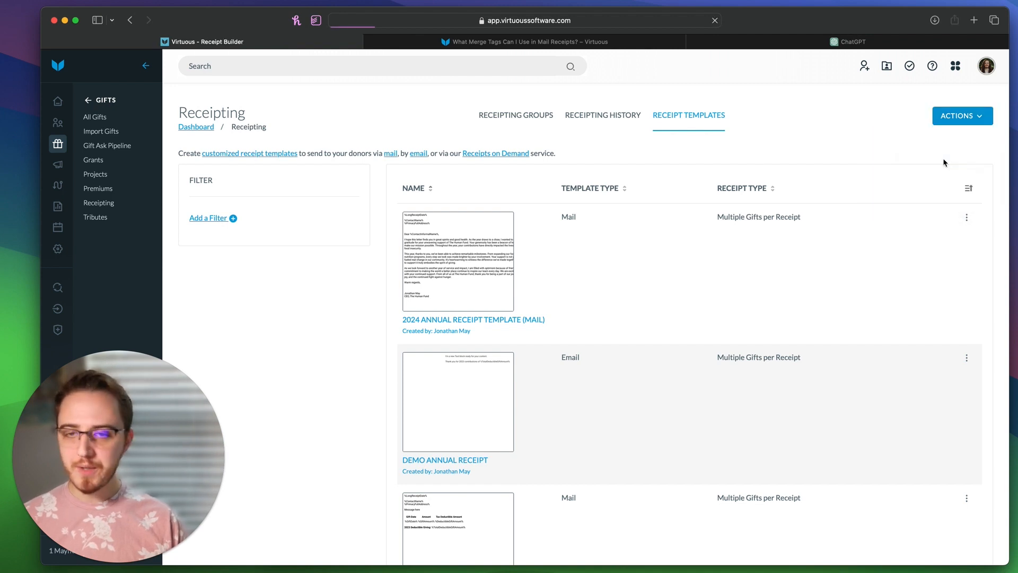
Step: Create email receipt '2023 Annual Receipt (Email)' attaching the 2024 Annual Receipt Template (Mail) PDF
type("2")
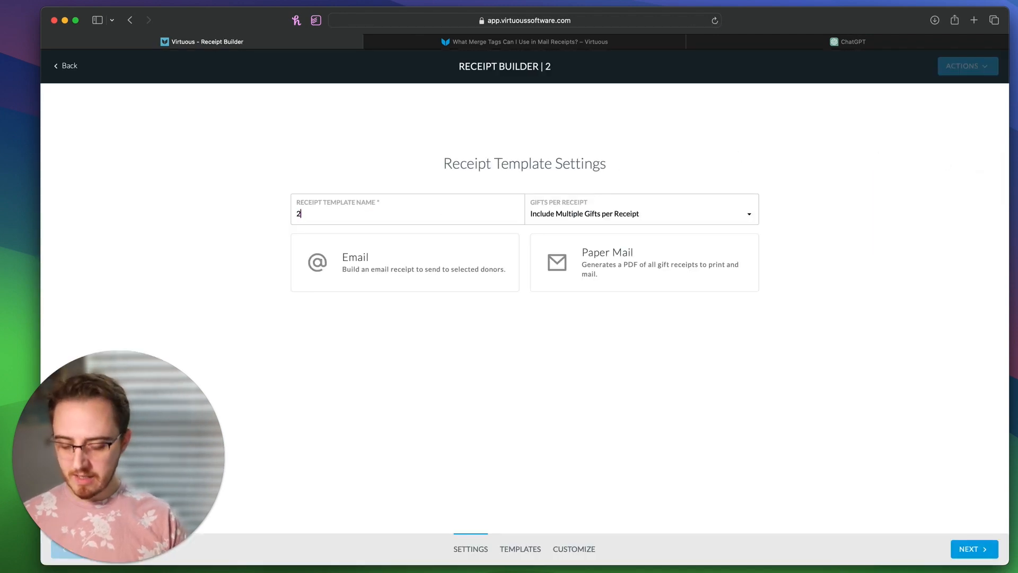
type("023 Ann")
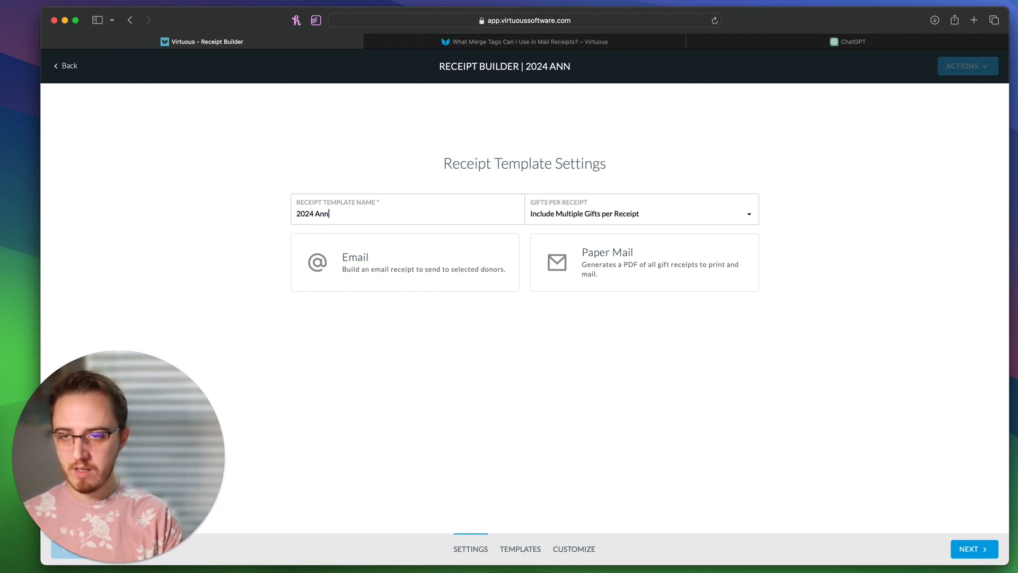
type("ual Receipt (Email)")
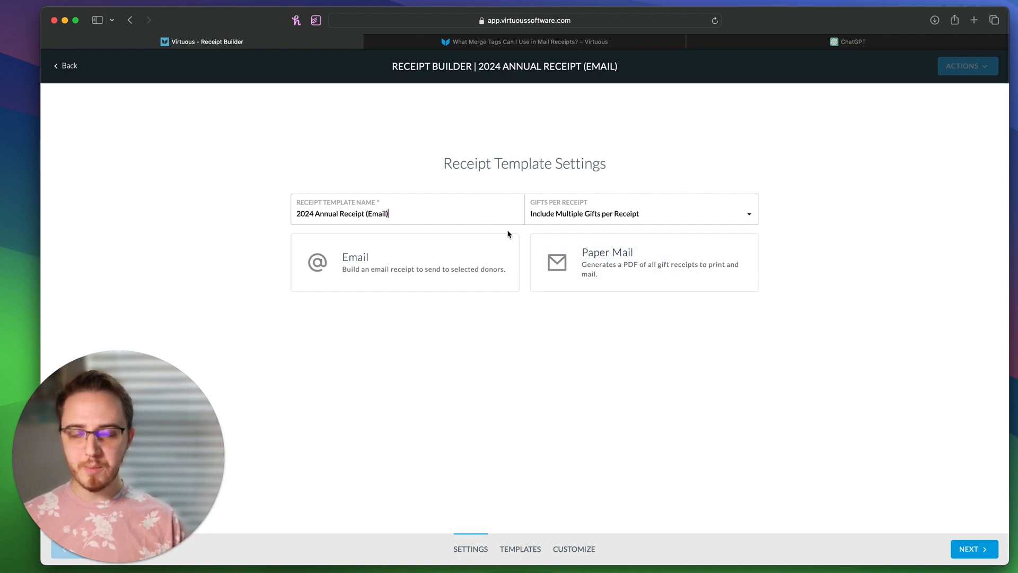
left_click(405, 258)
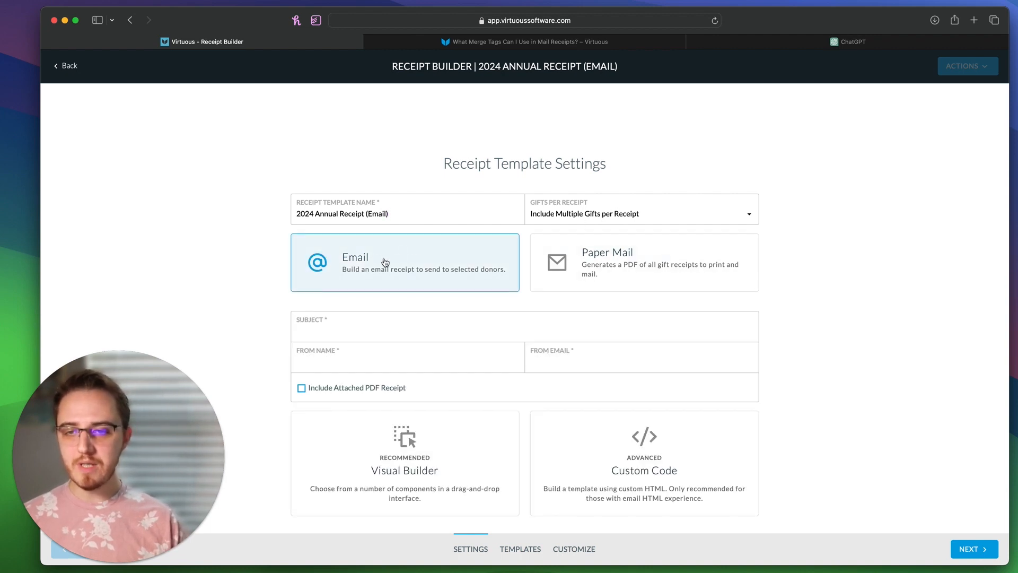
left_click(336, 393)
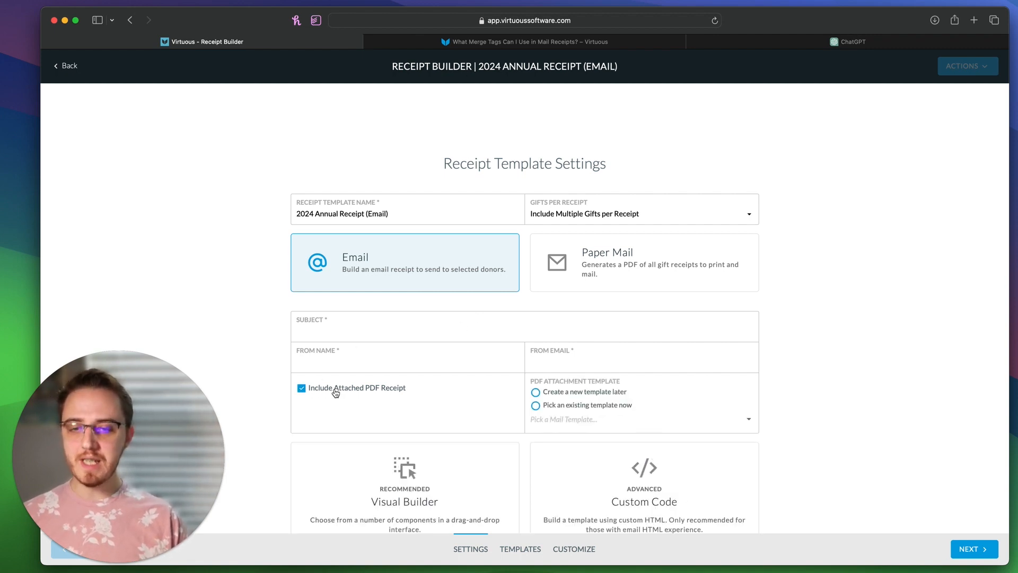
left_click(580, 407)
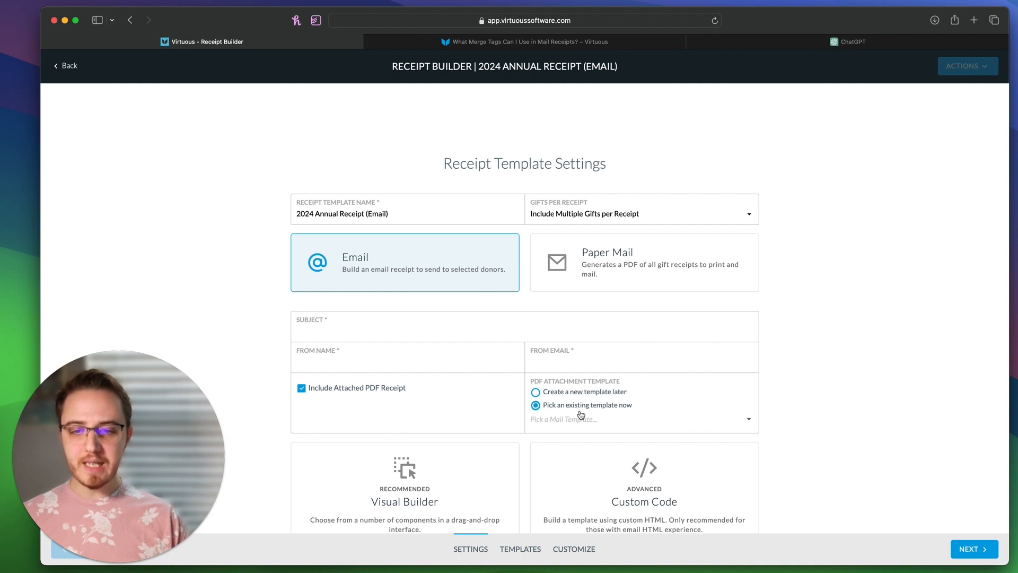
left_click(566, 420)
type("202")
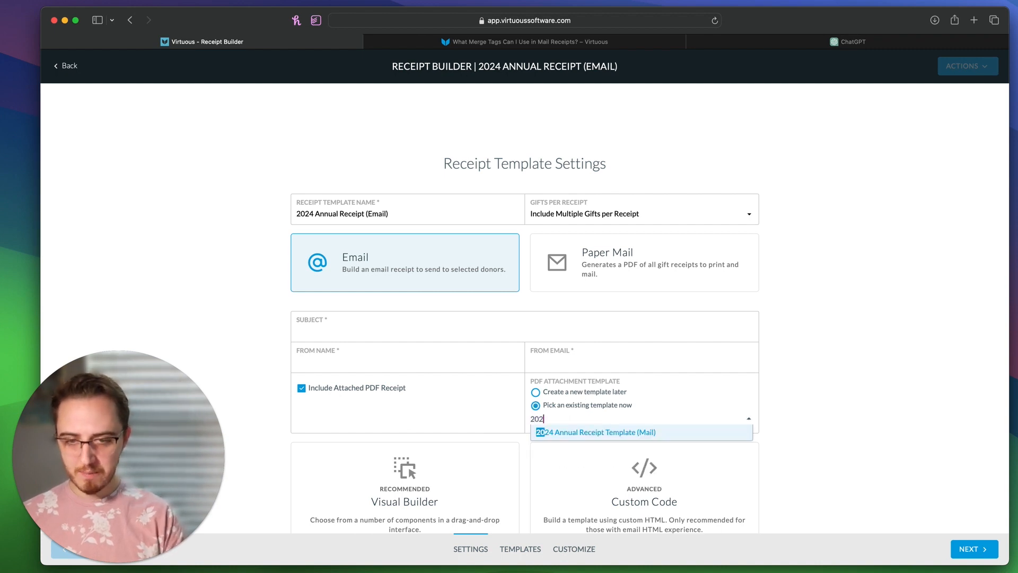
left_click(615, 433)
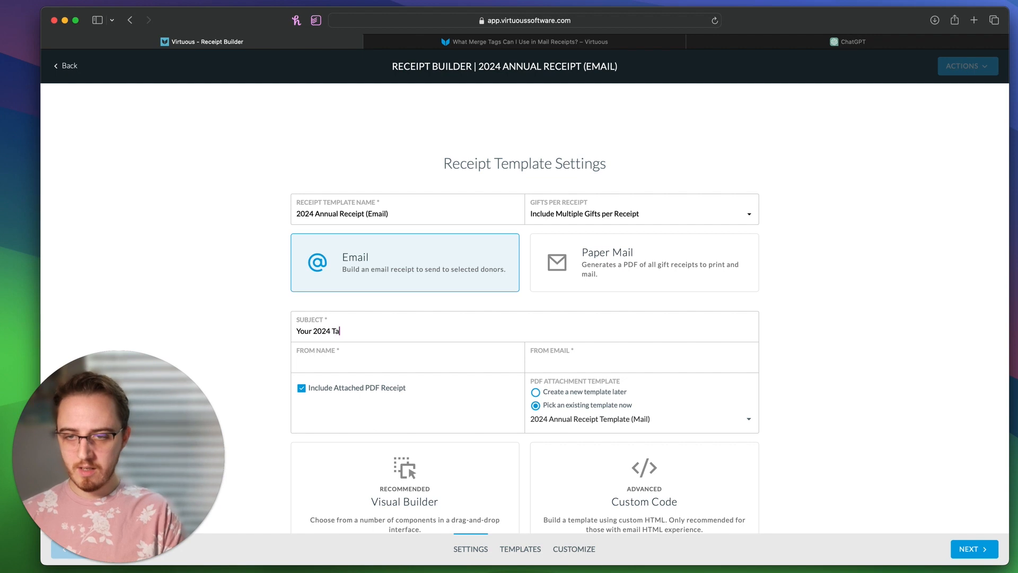
Step: Fill in the sender details and choose the Visual Builder design option
key("Tab")
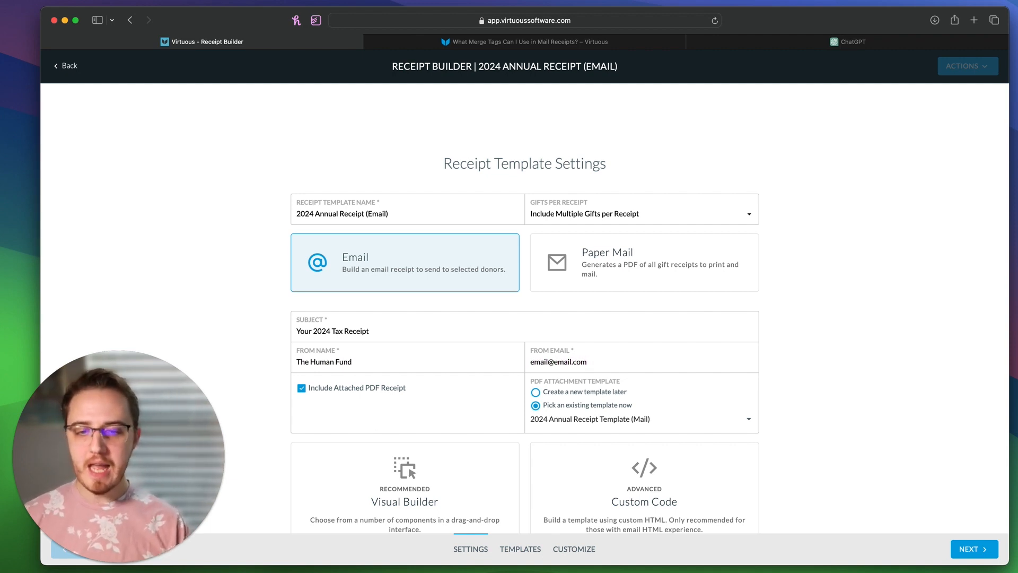
scroll(427, 465, "down", 1)
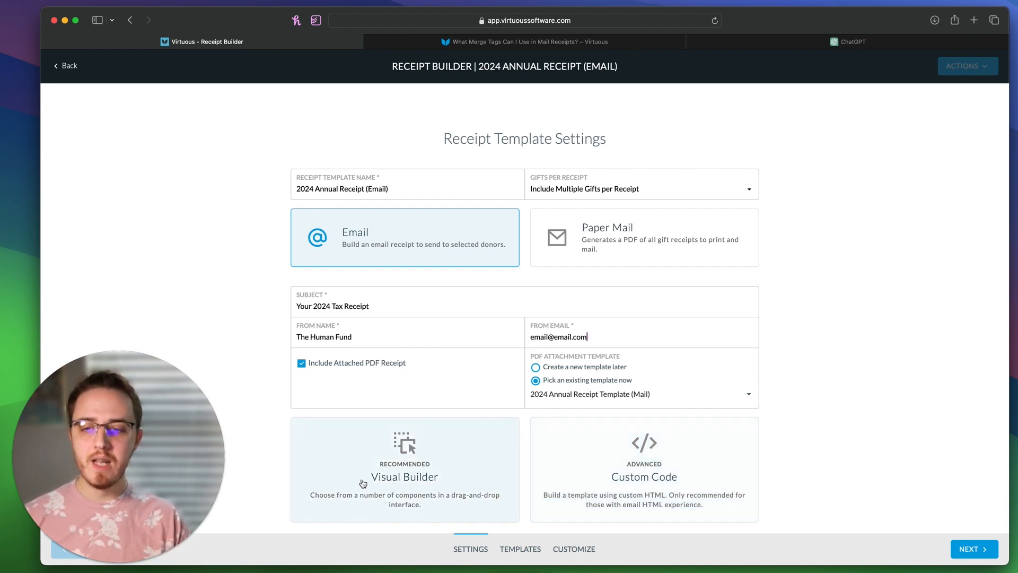
left_click(380, 484)
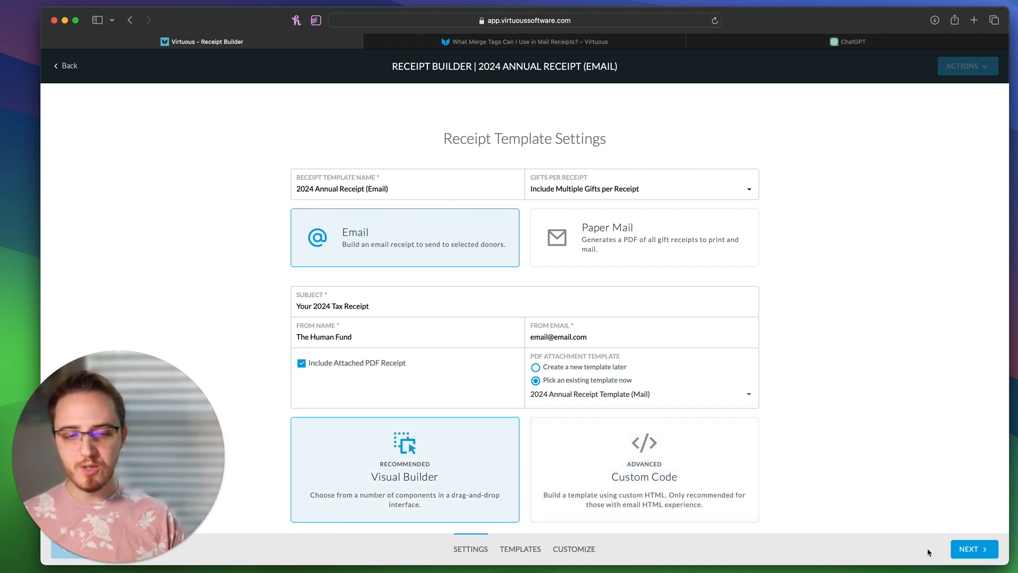
left_click(974, 551)
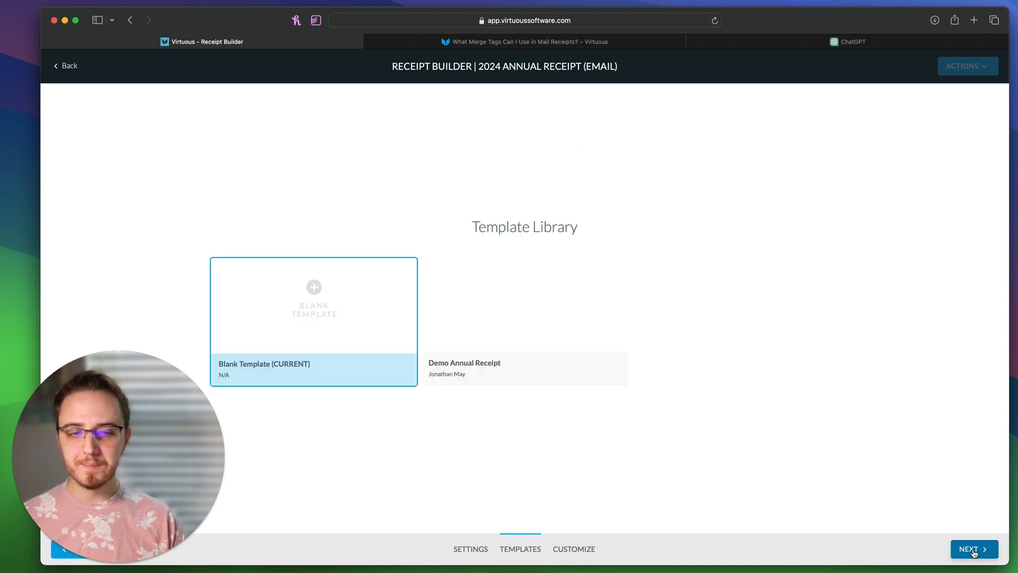
Step: Start from the Blank Template, add an image block above a text block, and open the image's file manager
left_click(973, 549)
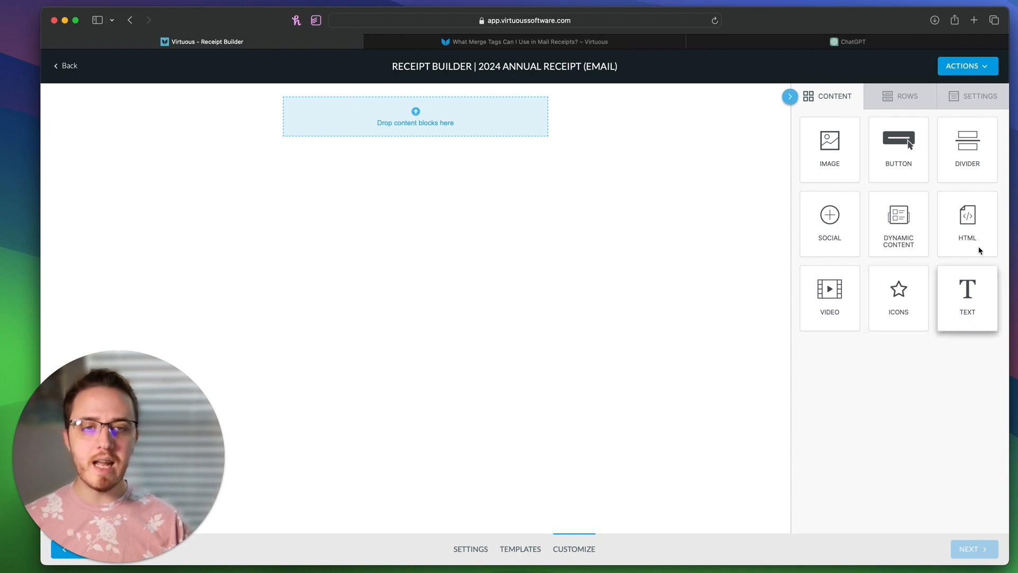
left_click_drag(828, 158, 437, 109)
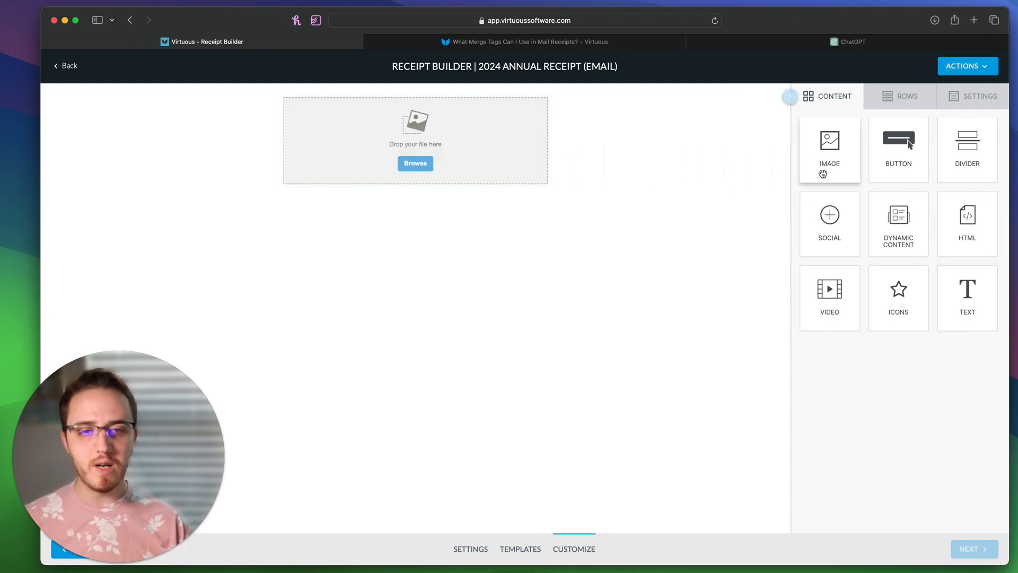
left_click_drag(964, 322, 380, 177)
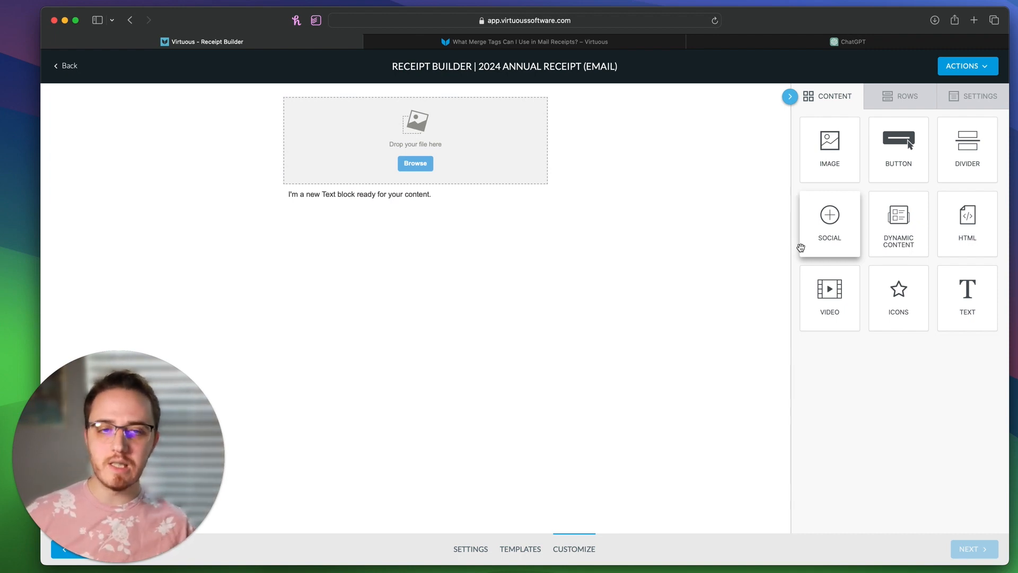
left_click(415, 163)
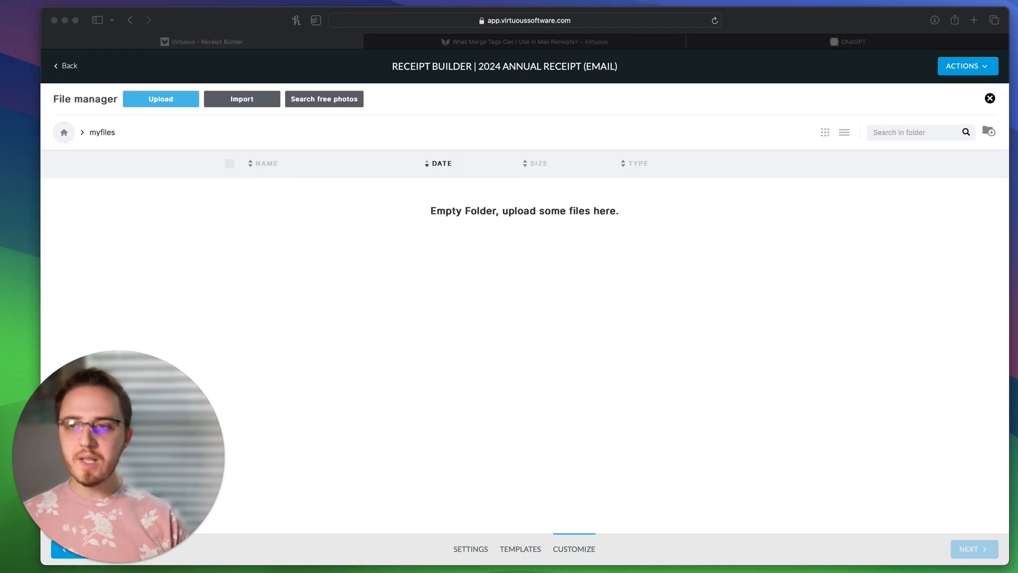
Step: Upload logo.png, insert it into the image block, and set its width to 25%
left_click_drag(1017, 297, 463, 269)
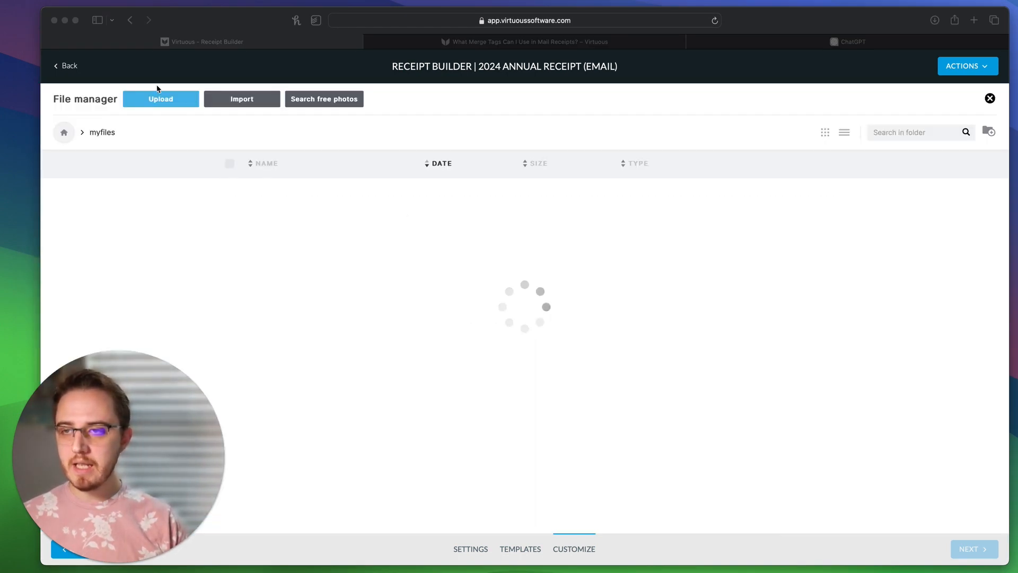
left_click(158, 117)
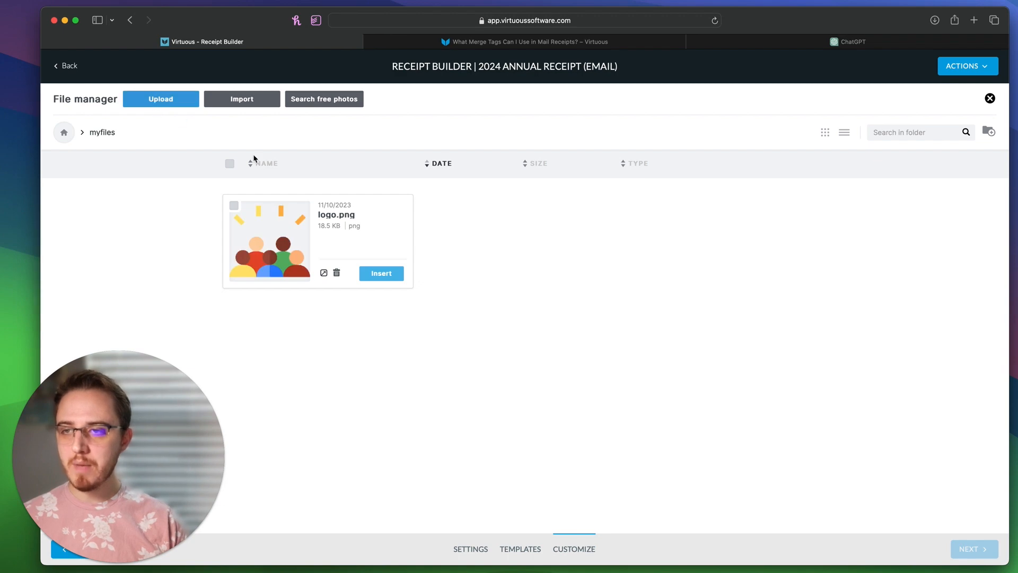
left_click(377, 273)
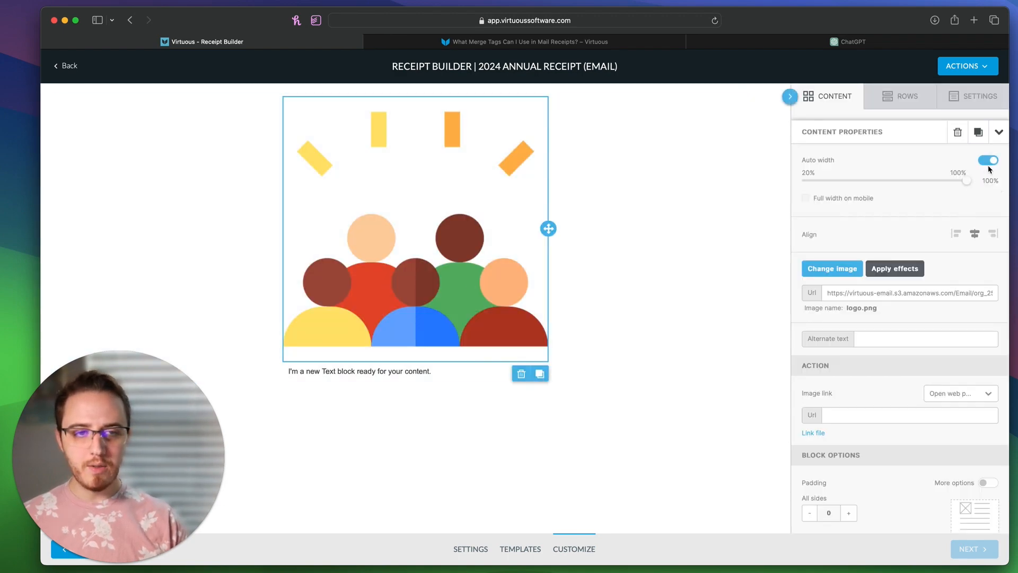
left_click(988, 160)
left_click_drag(967, 176, 816, 181)
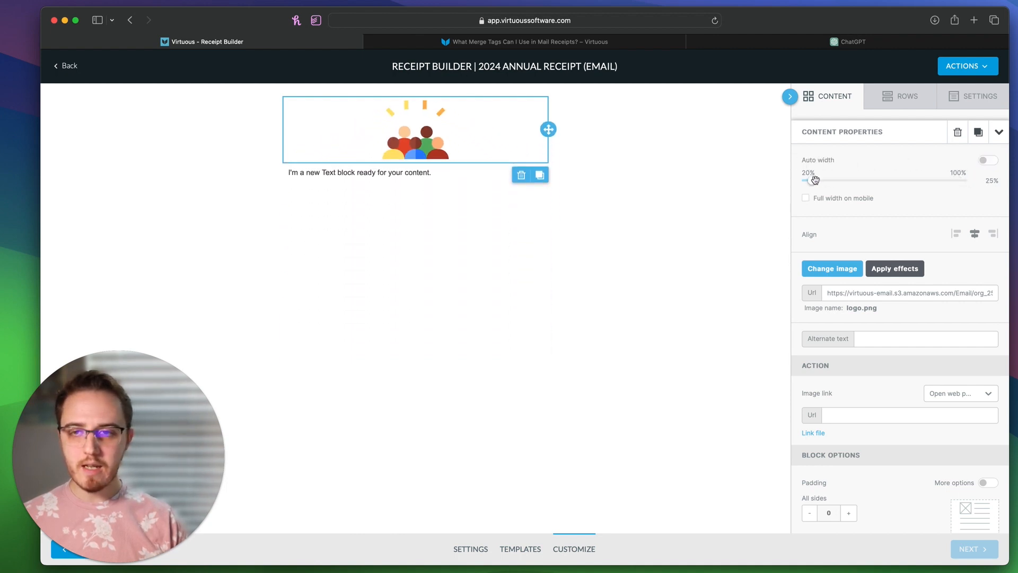
Step: Add a new single-column row below the logo and move the text block into it
left_click(641, 161)
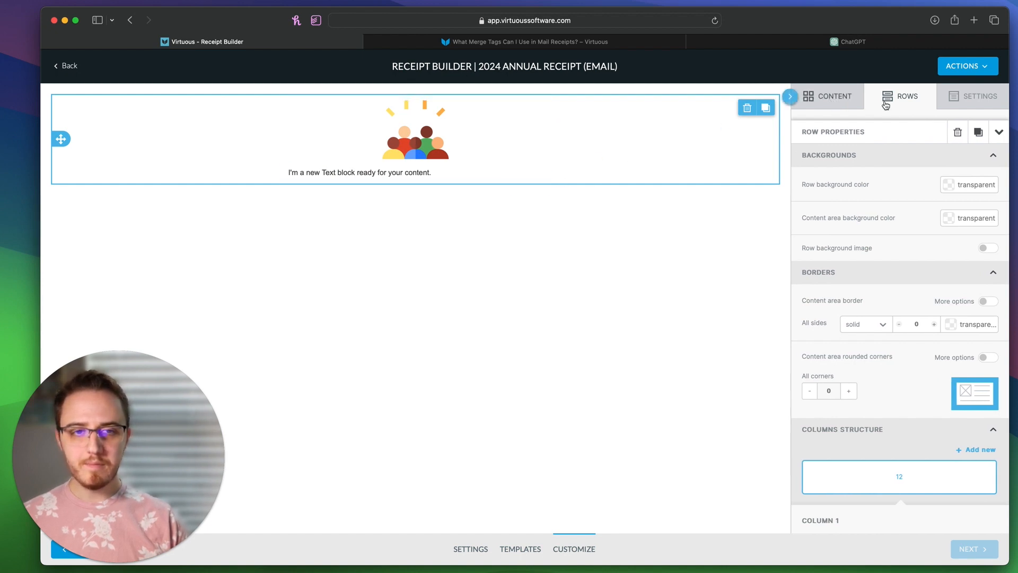
left_click(912, 100)
left_click_drag(875, 129, 461, 188)
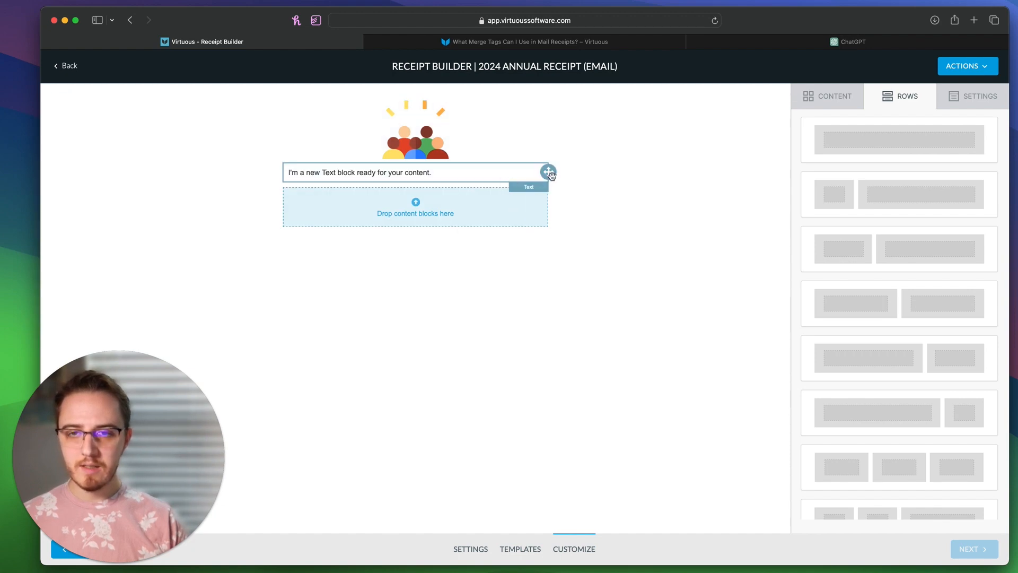
left_click_drag(550, 174, 530, 212)
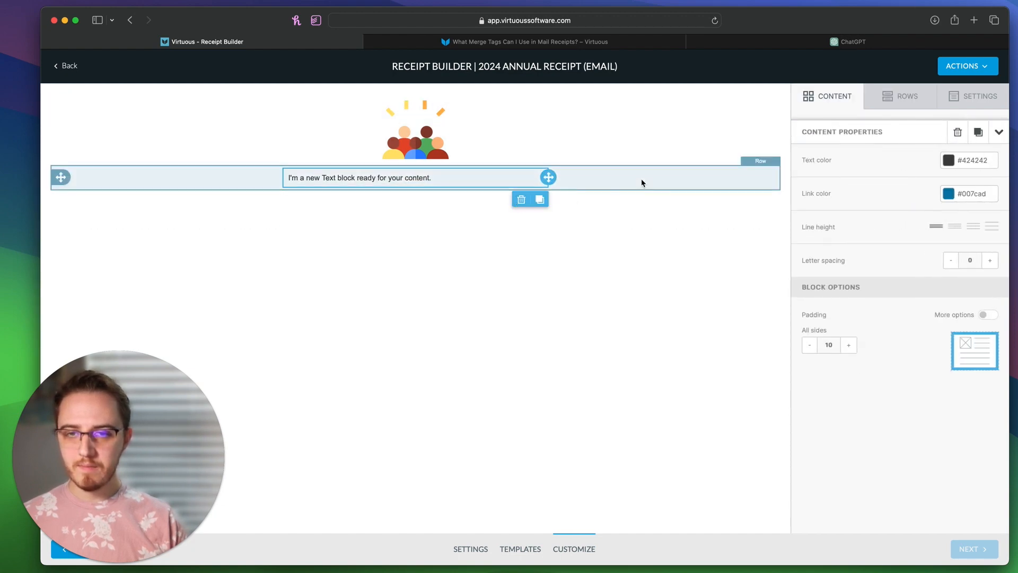
left_click(643, 184)
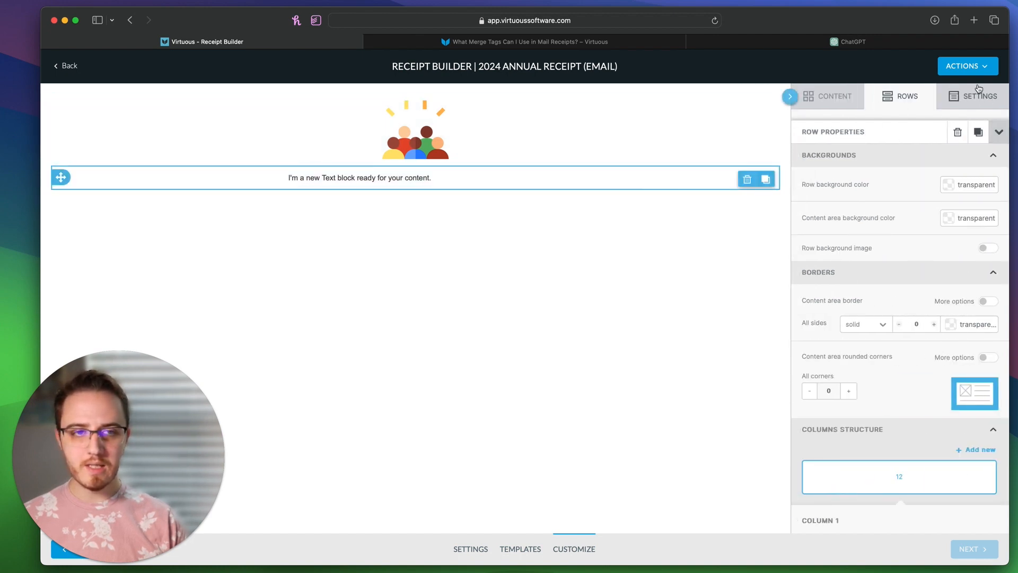
Step: Set the email background to blue #0068a5 and the content area to white
left_click(977, 103)
left_click(950, 238)
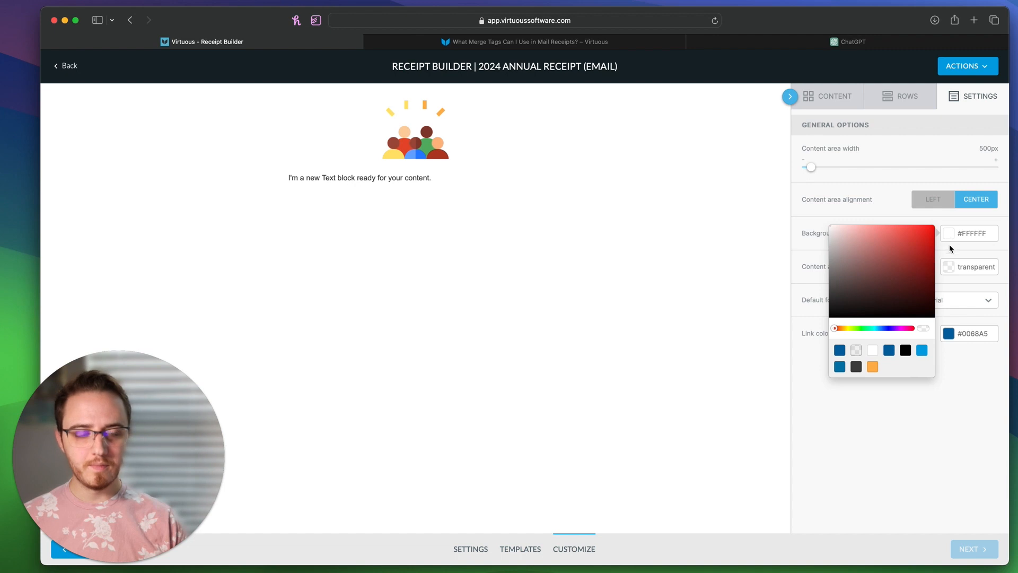
left_click(840, 351)
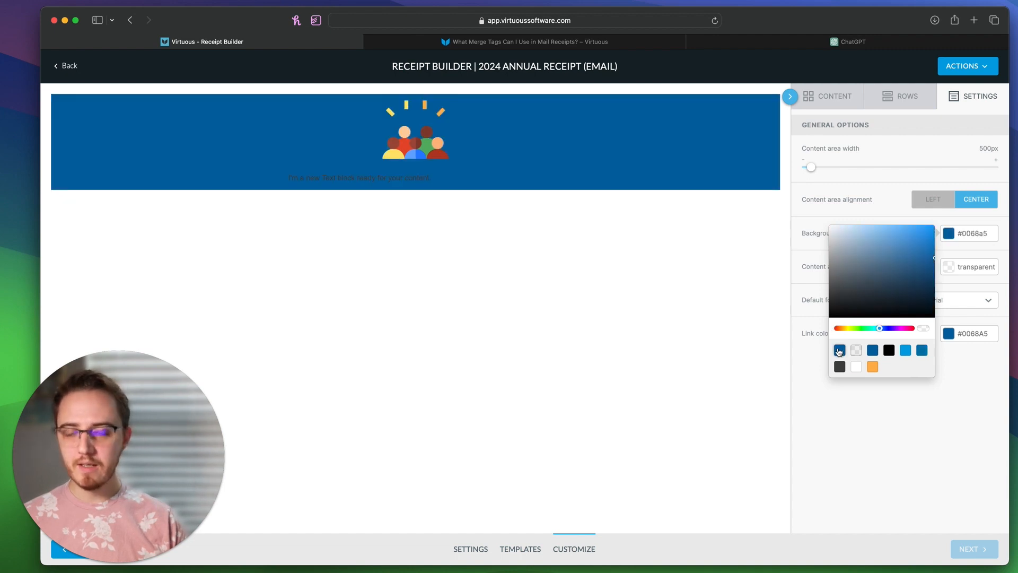
left_click(906, 452)
left_click(947, 268)
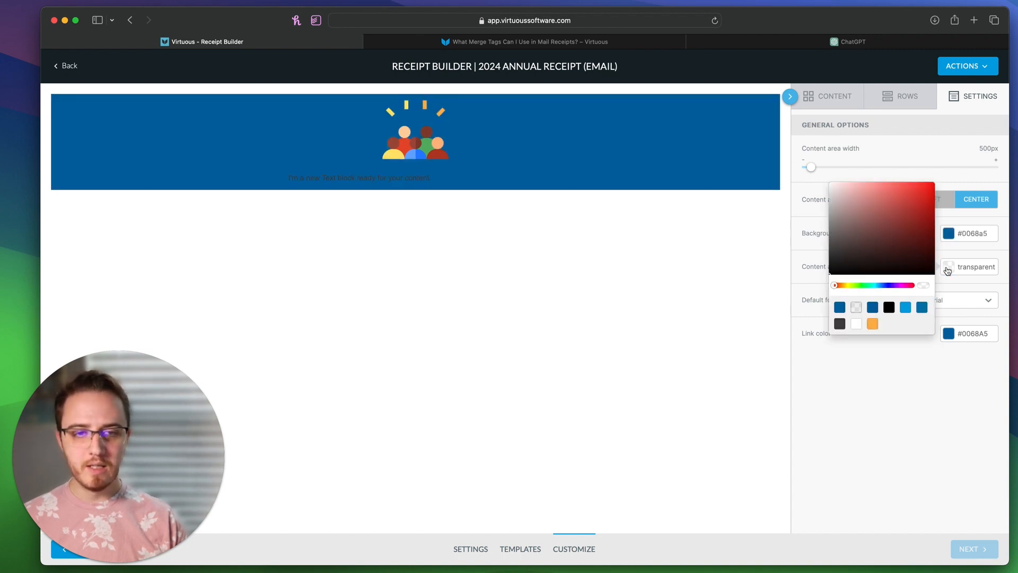
left_click(855, 323)
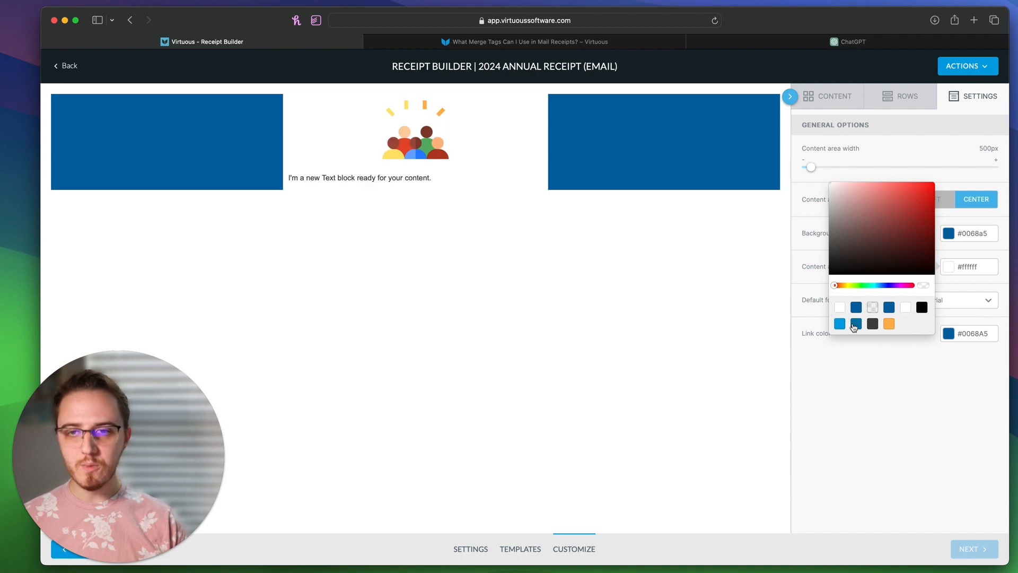
left_click(859, 427)
Step: Tint the logo row's content area pale blue-grey #d2dee8
left_click(655, 141)
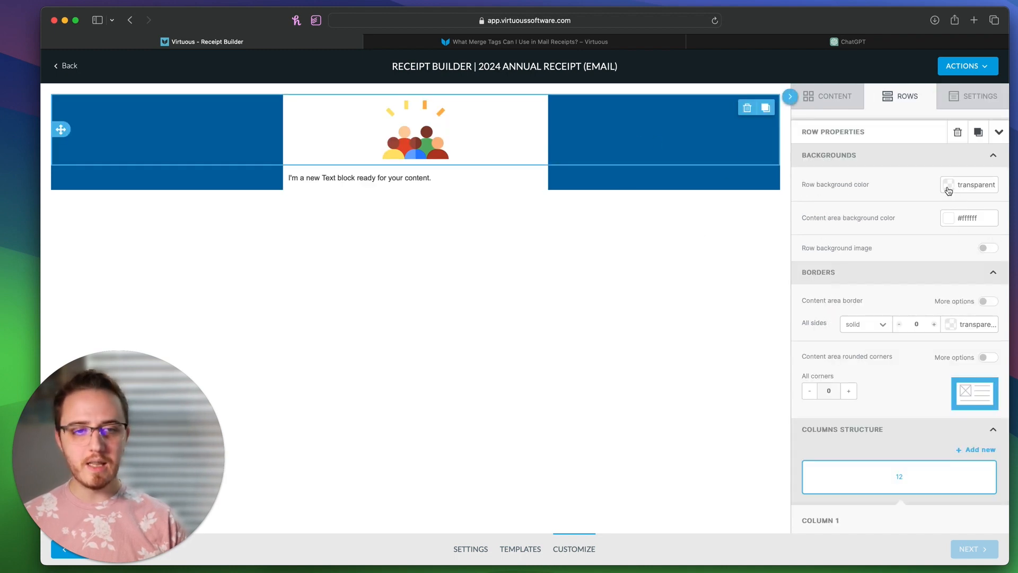
left_click(949, 186)
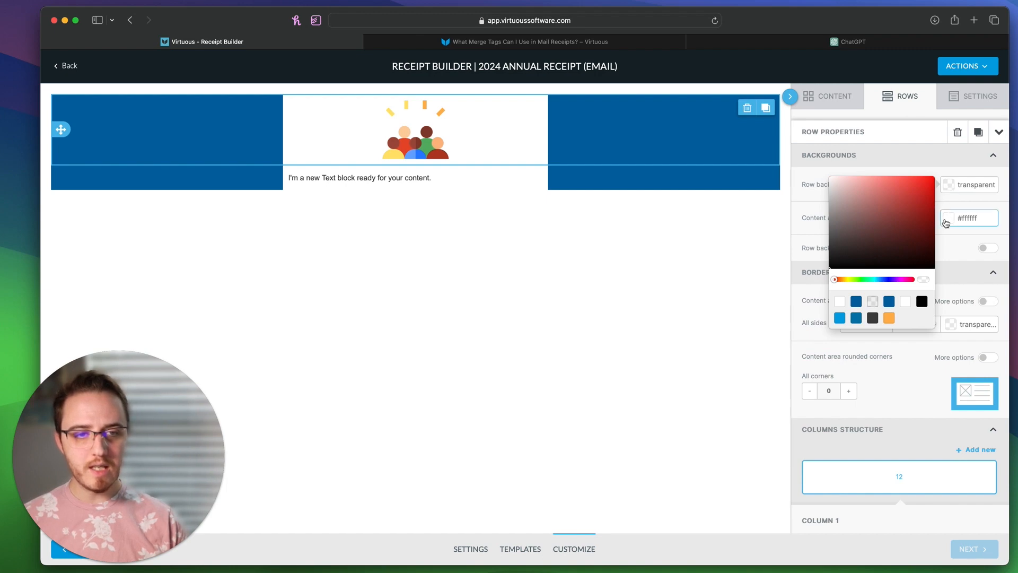
left_click(948, 219)
left_click(854, 337)
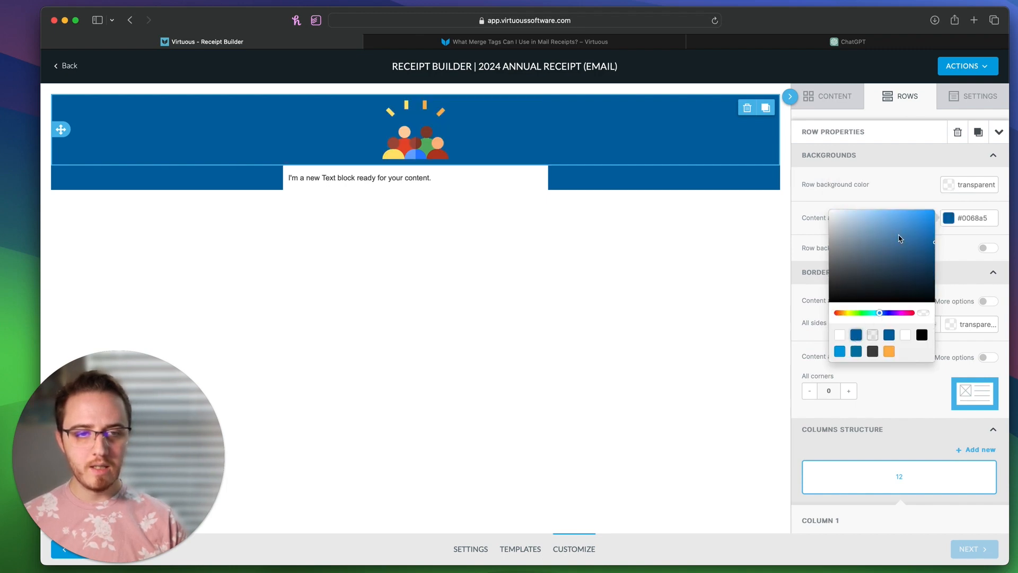
left_click_drag(898, 236, 840, 218)
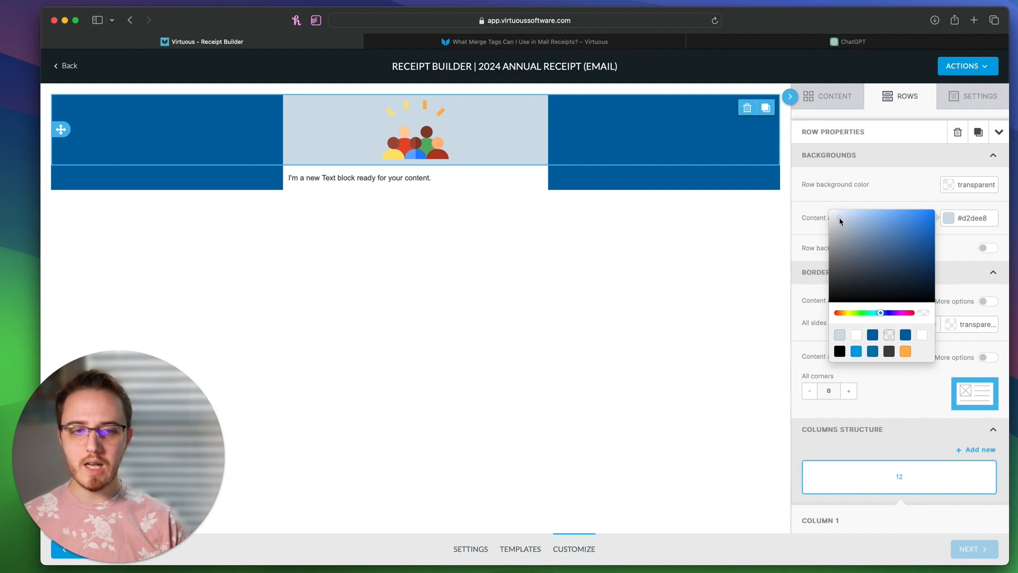
left_click(575, 297)
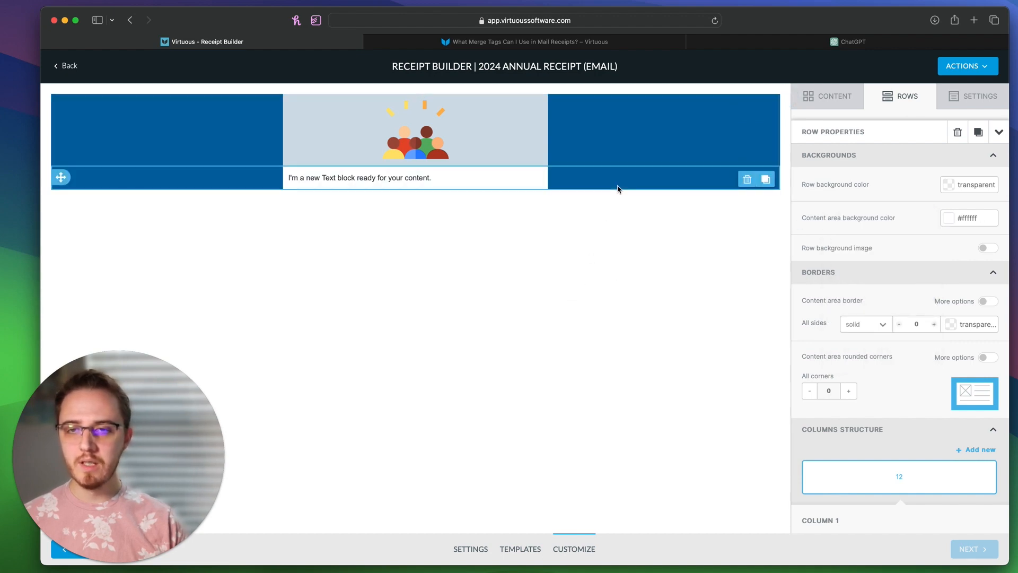
left_click(455, 178)
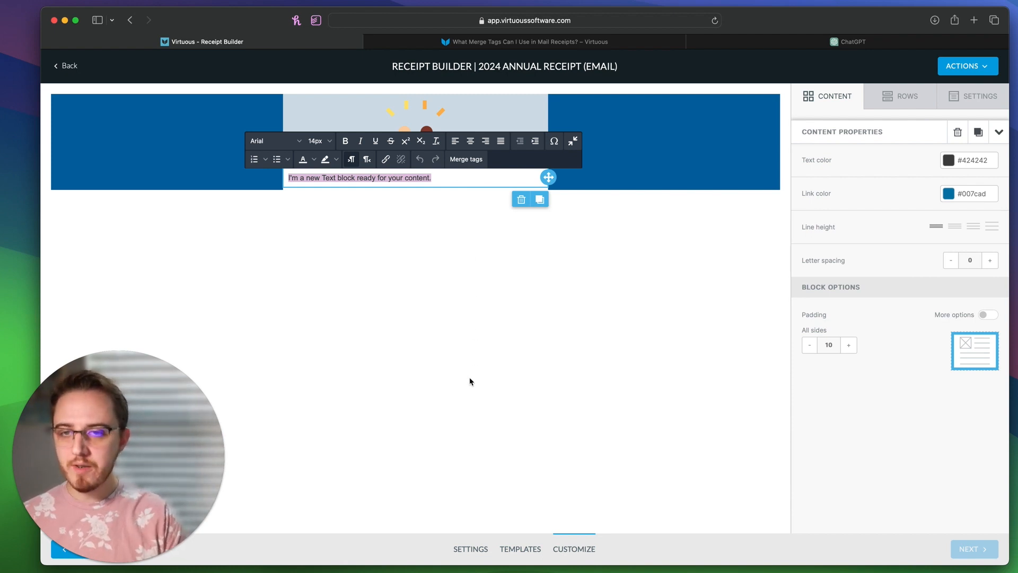
Step: Insert the Long Receipt Date, Contact Name and Primary Full Address merge tags on separate lines
left_click(466, 159)
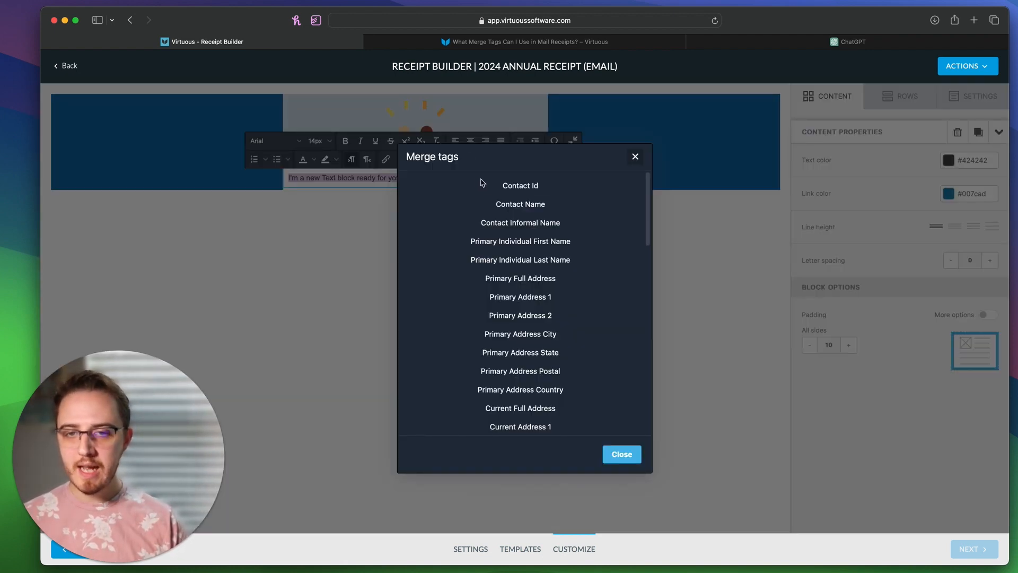
scroll(486, 260, "down", 5)
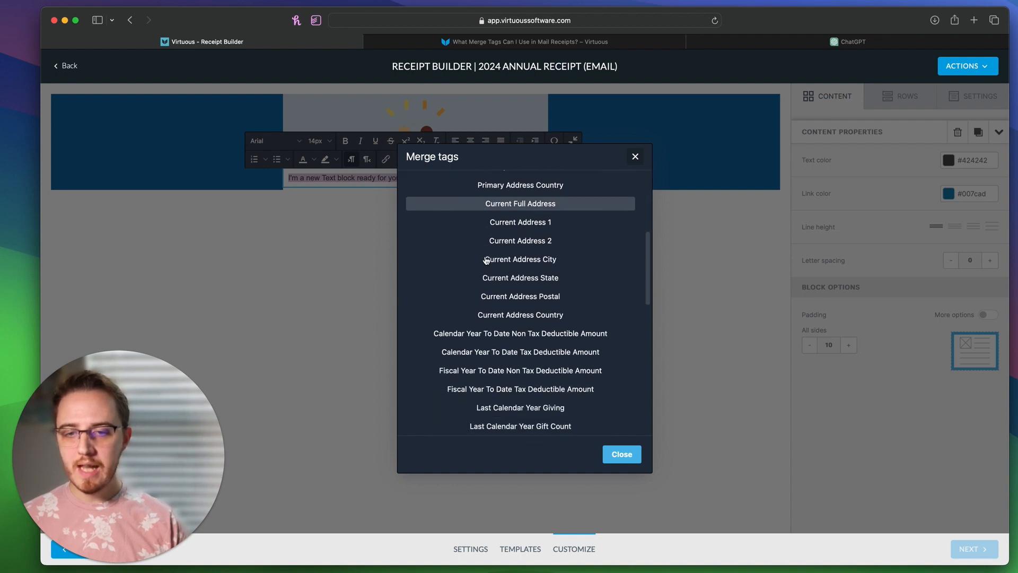
scroll(487, 260, "down", 3)
left_click(488, 364)
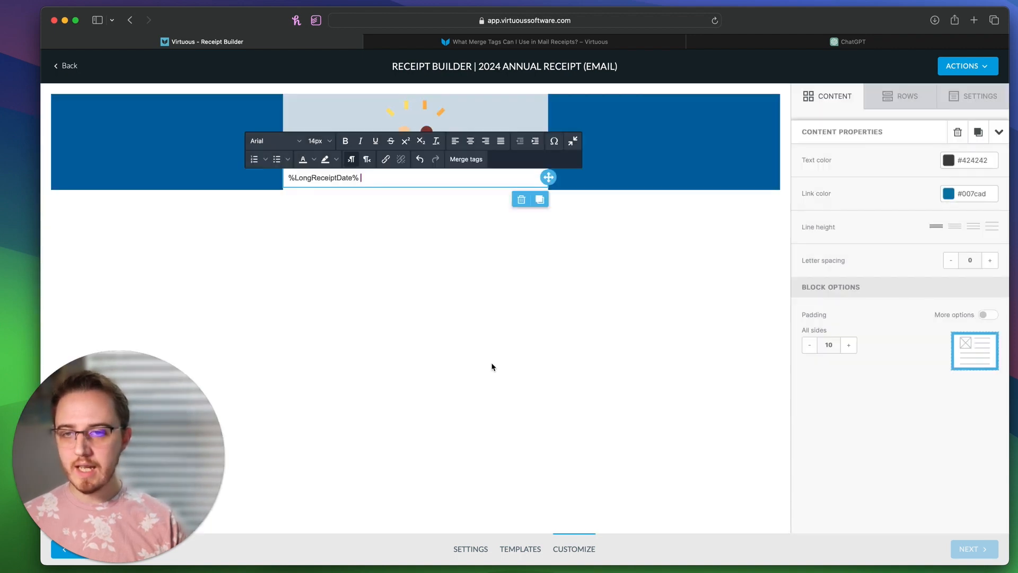
key("Return")
key("Return")
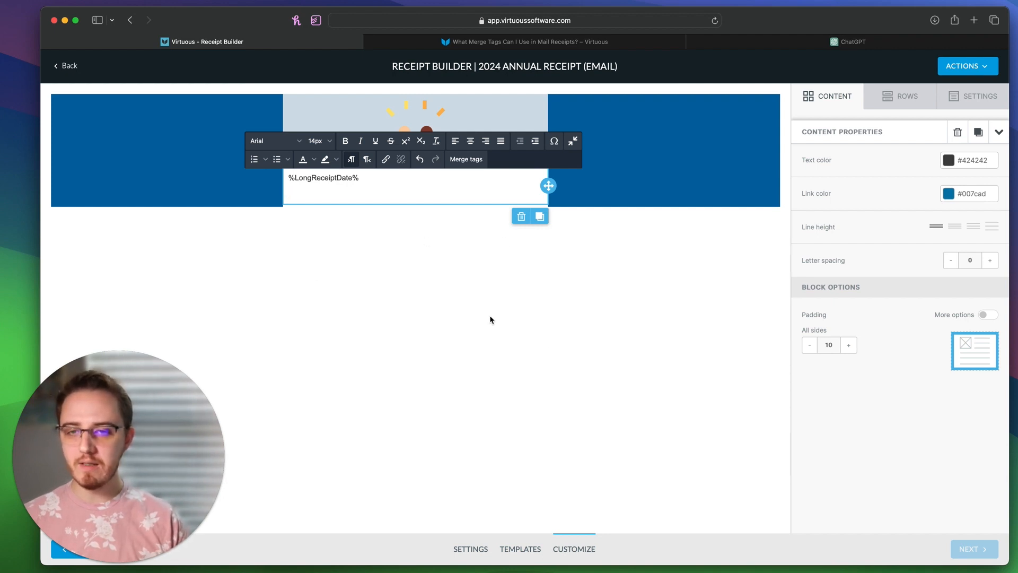
left_click(463, 160)
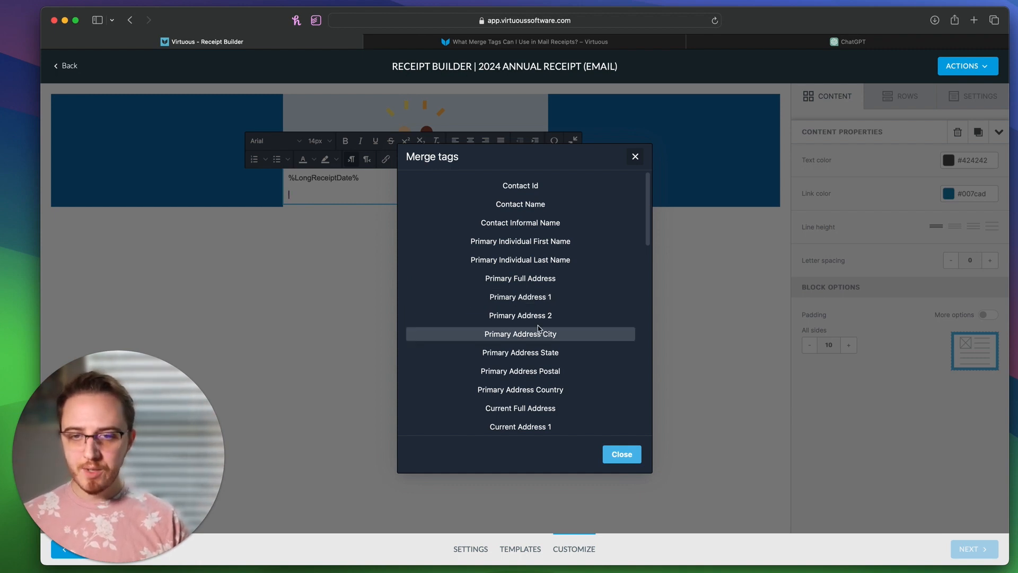
left_click(538, 205)
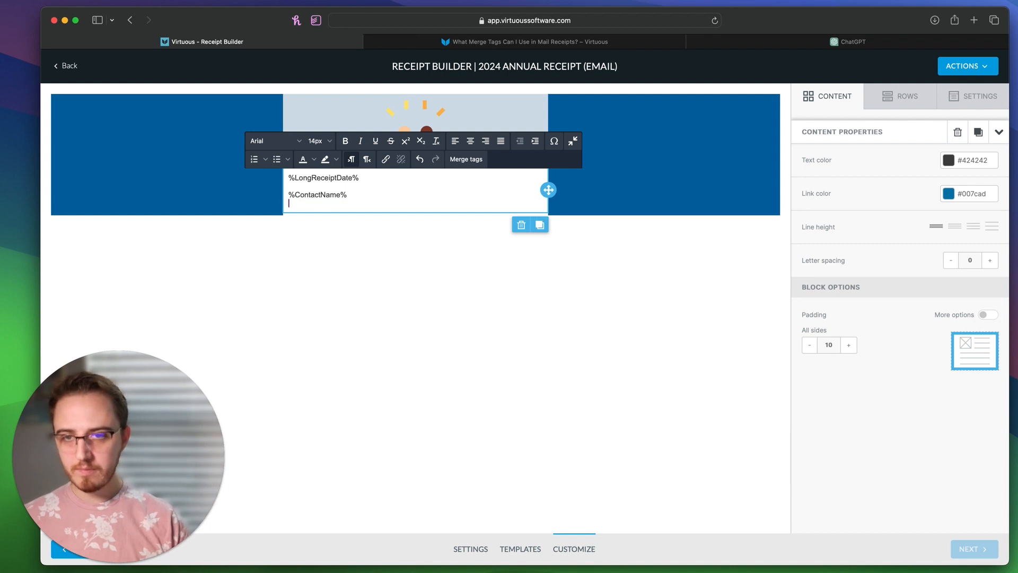
left_click(469, 160)
left_click(525, 278)
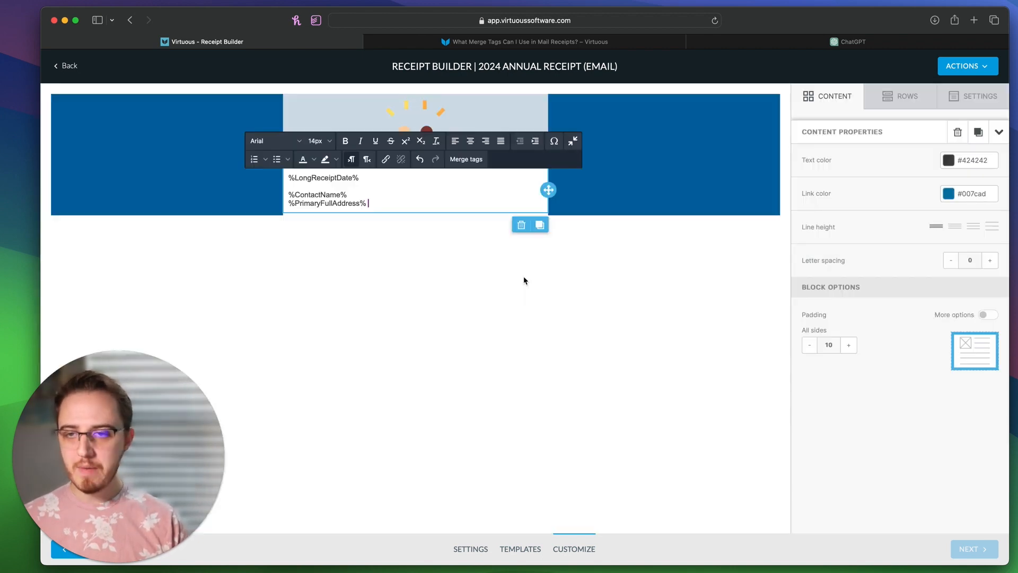
key("Return")
key("Return")
Step: Add the 'Dear %ContactInformalName%,' greeting above the letter body
type("Dear,")
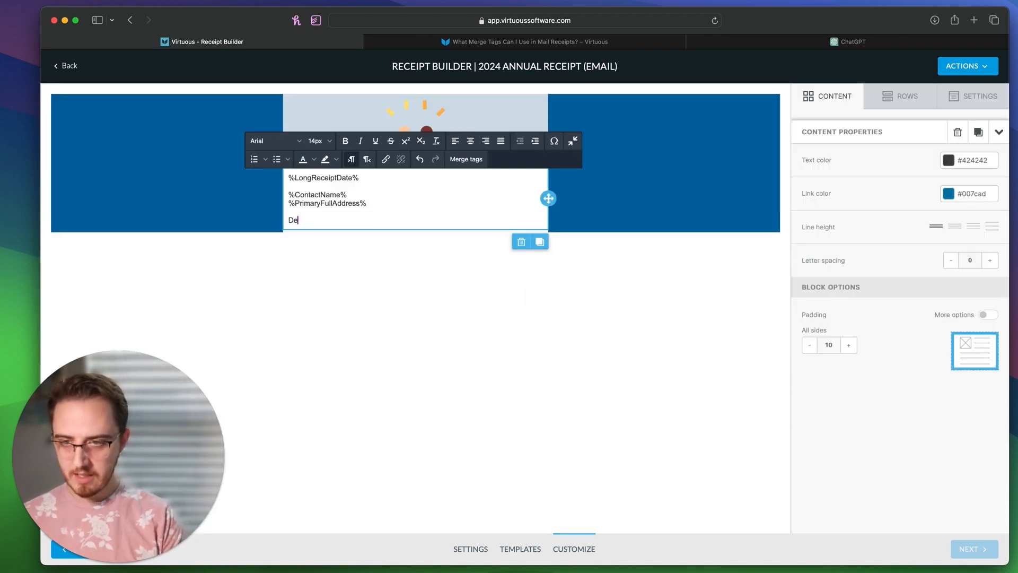
left_click(466, 159)
left_click(510, 222)
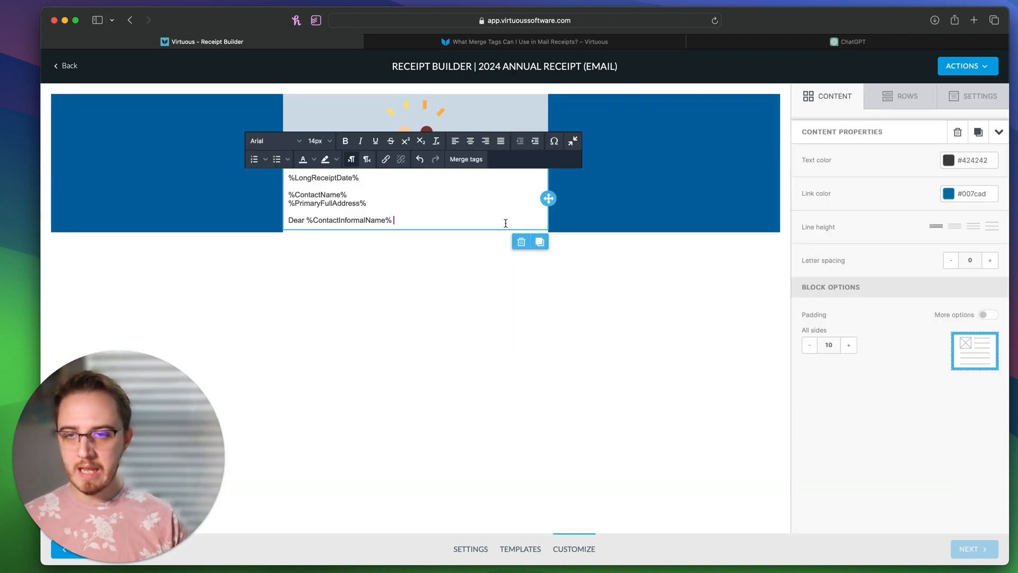
type(",")
key("Return")
key("Return")
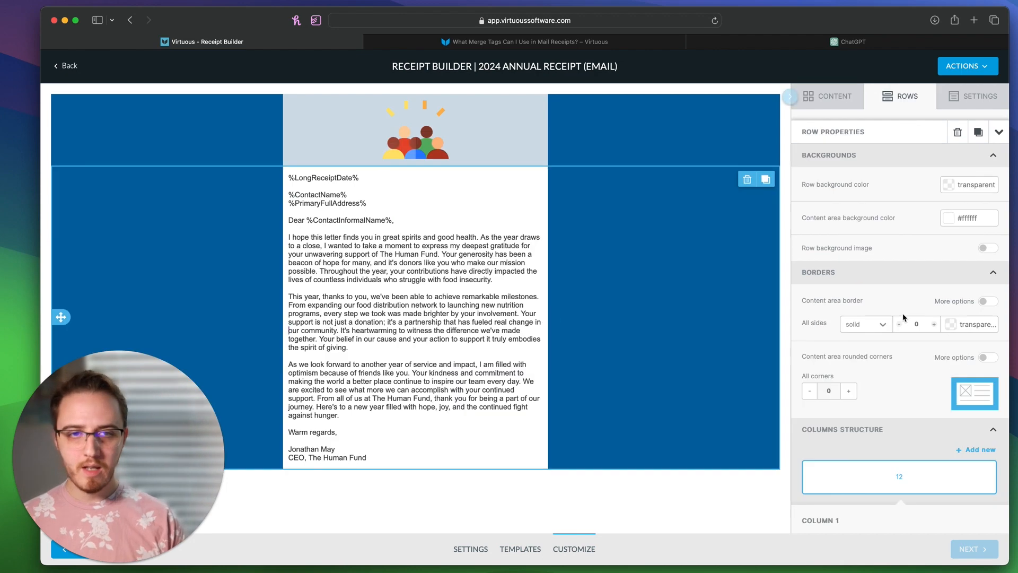
left_click(849, 104)
Step: Add a single-column row below the letter with a light-blue content background
left_click(900, 96)
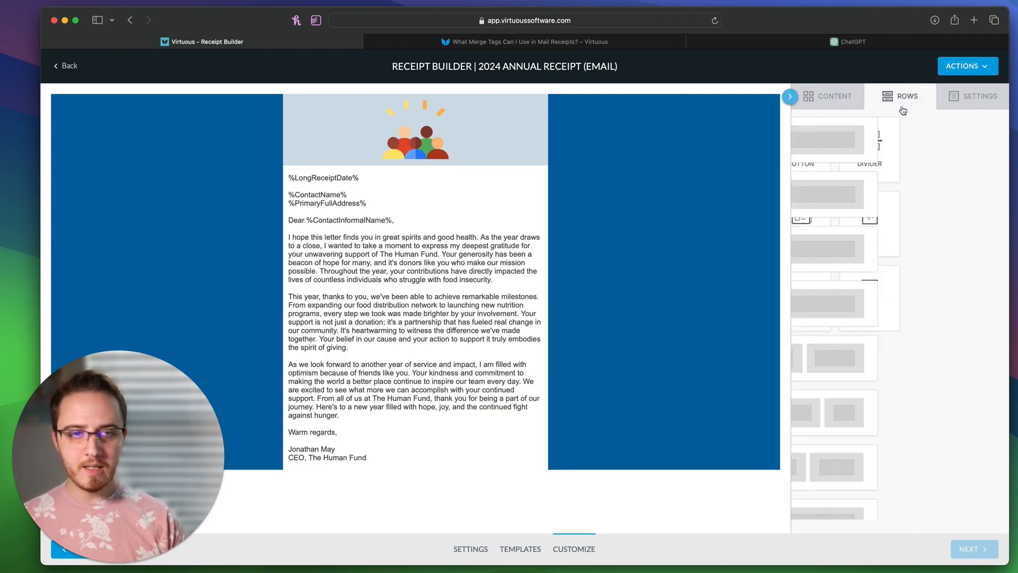
mouse_move(861, 150)
left_mouse_down()
mouse_move(470, 504)
mouse_move(469, 467)
left_mouse_up()
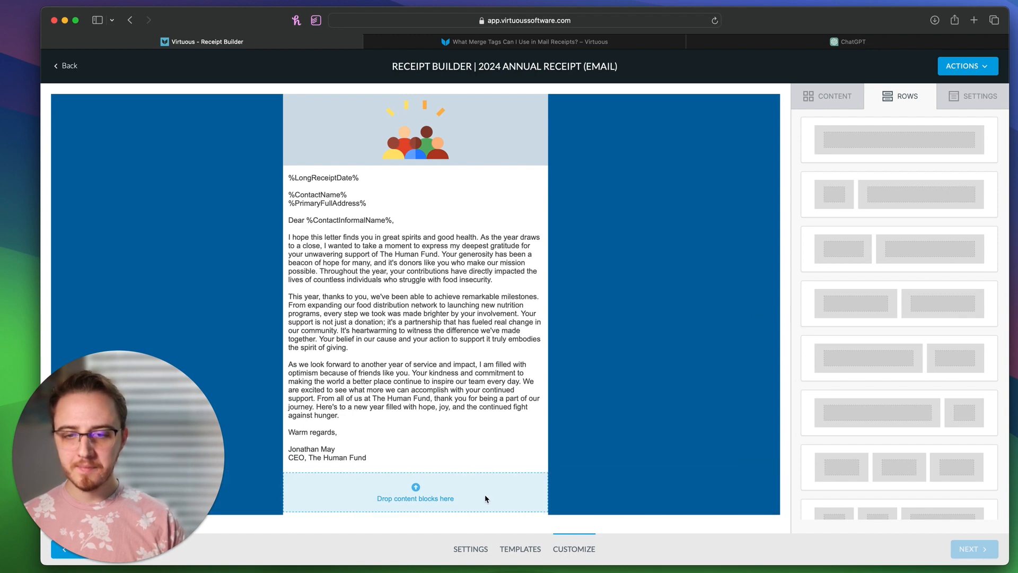
left_click(534, 498)
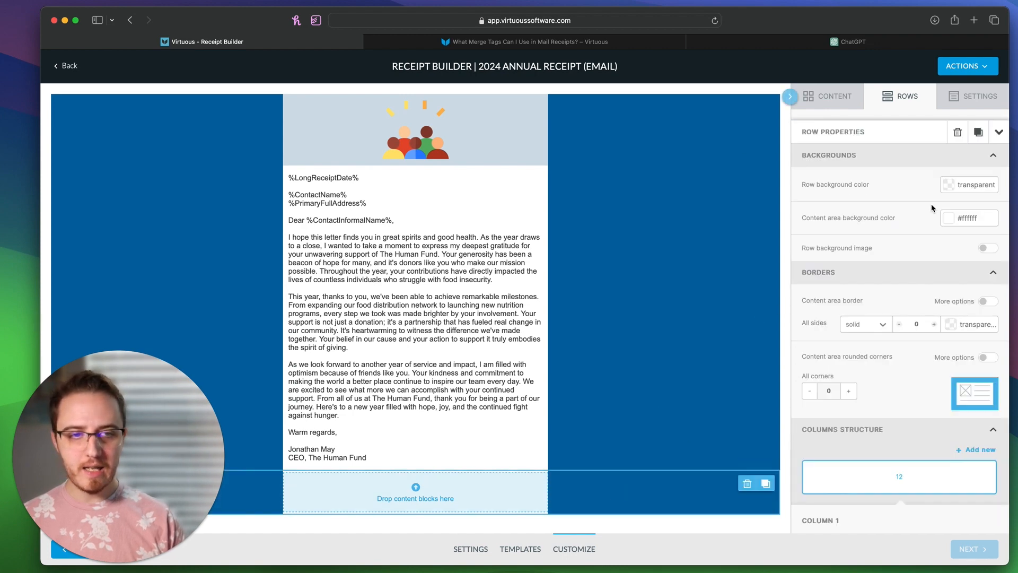
left_click(949, 226)
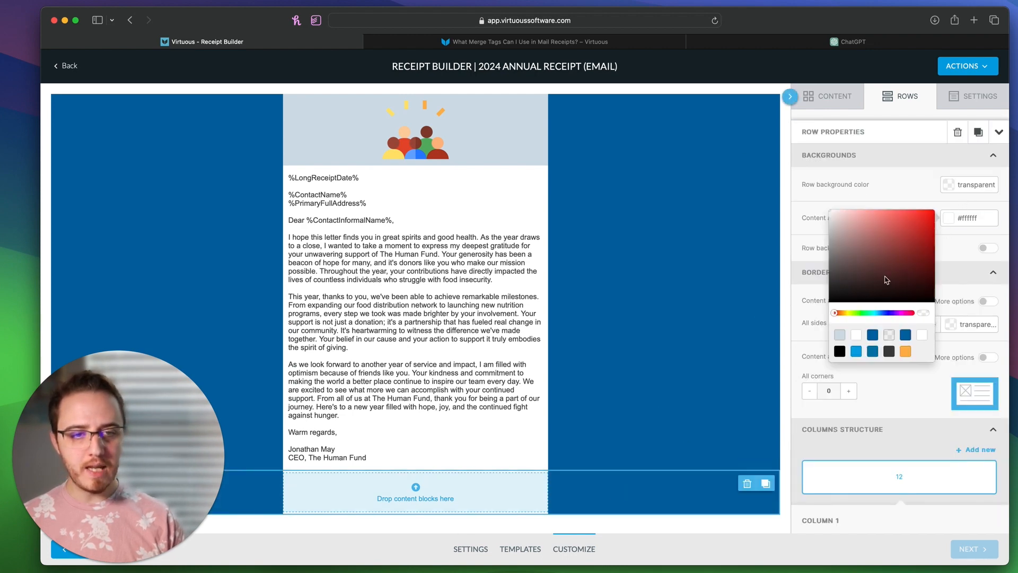
left_click(838, 336)
Step: Add a bold, centred 18px 'Your 2023 Giving' heading in it, with a Default Gift Table beneath
left_click(819, 96)
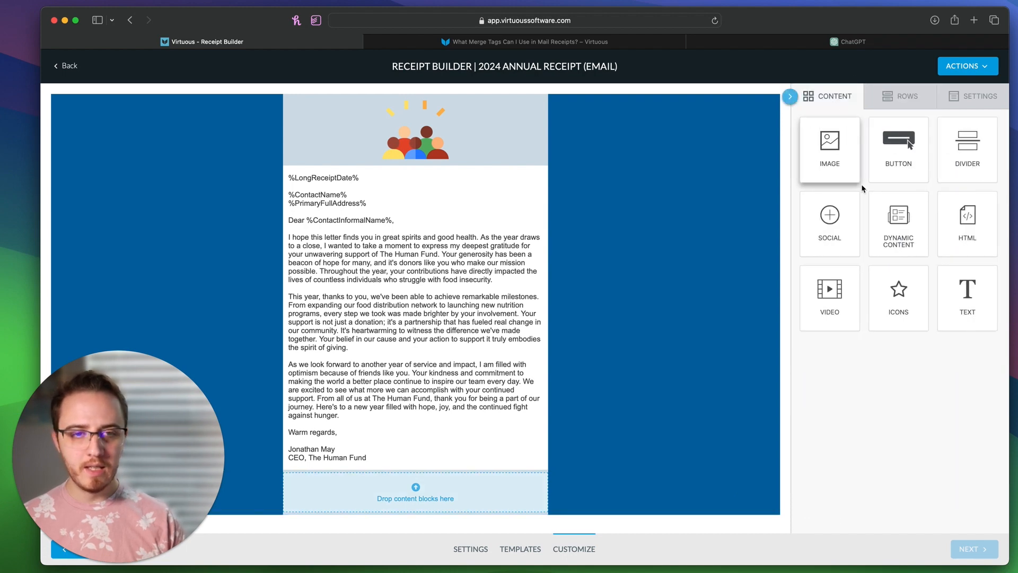
mouse_move(966, 310)
left_mouse_down()
mouse_move(825, 402)
mouse_move(461, 493)
left_mouse_up()
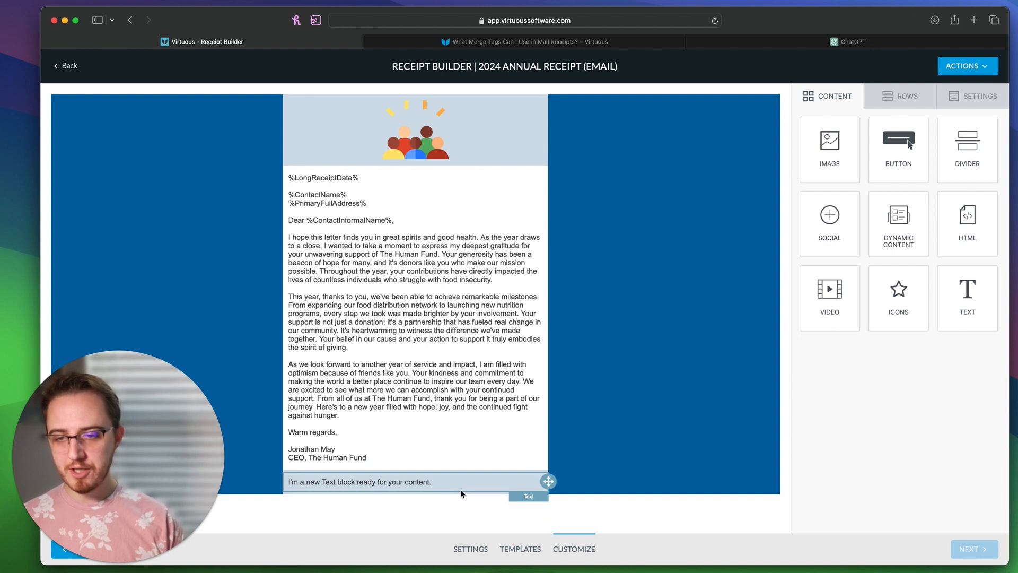
triple_click(461, 485)
type("Your ")
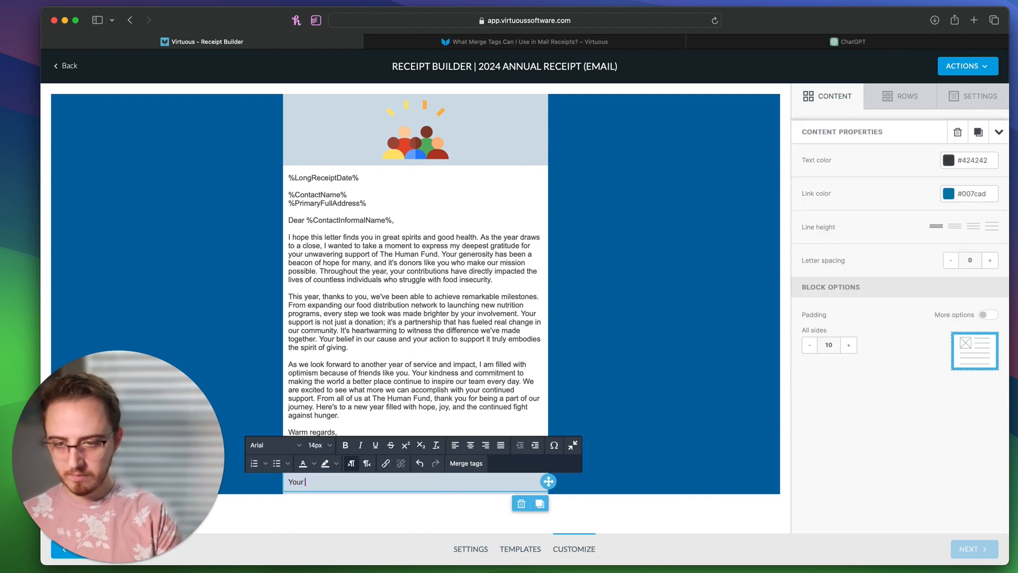
type("2023")
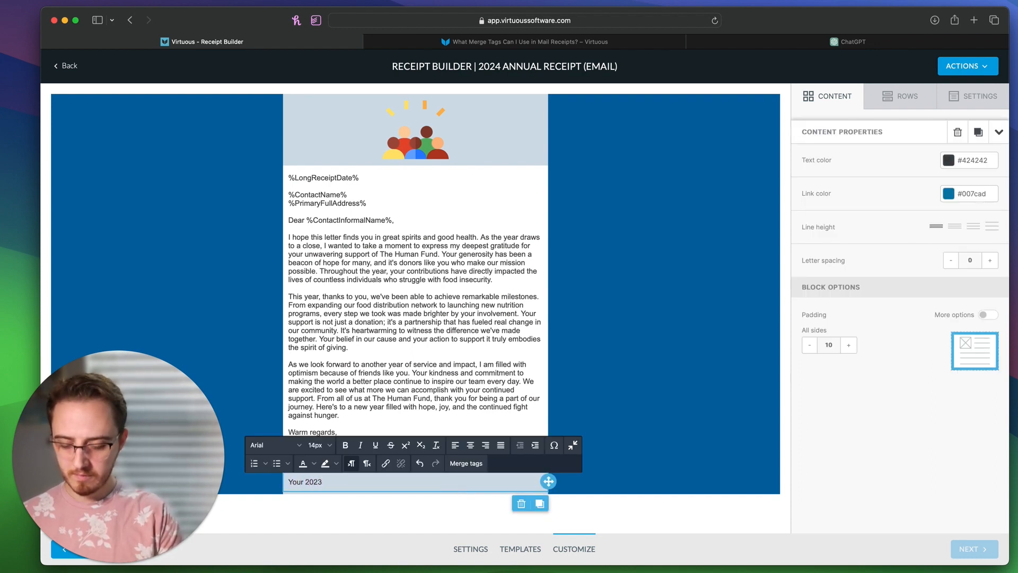
type(" Giving")
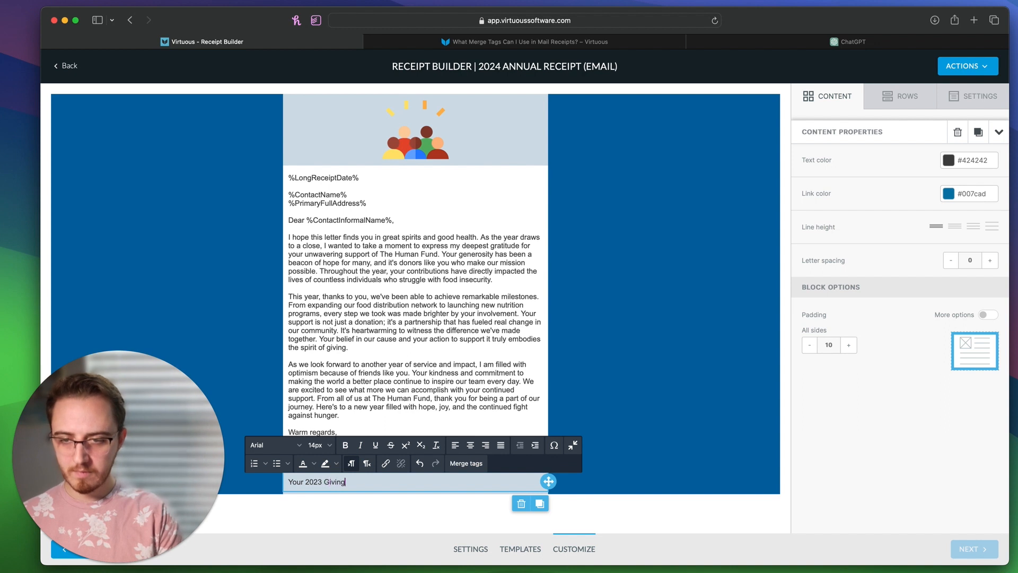
key("super+a")
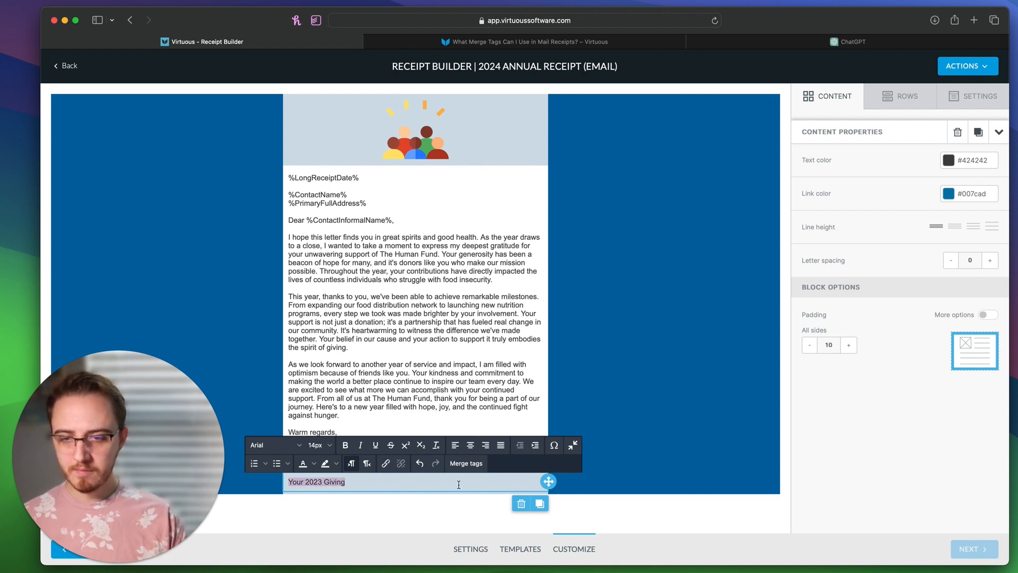
key("super+b")
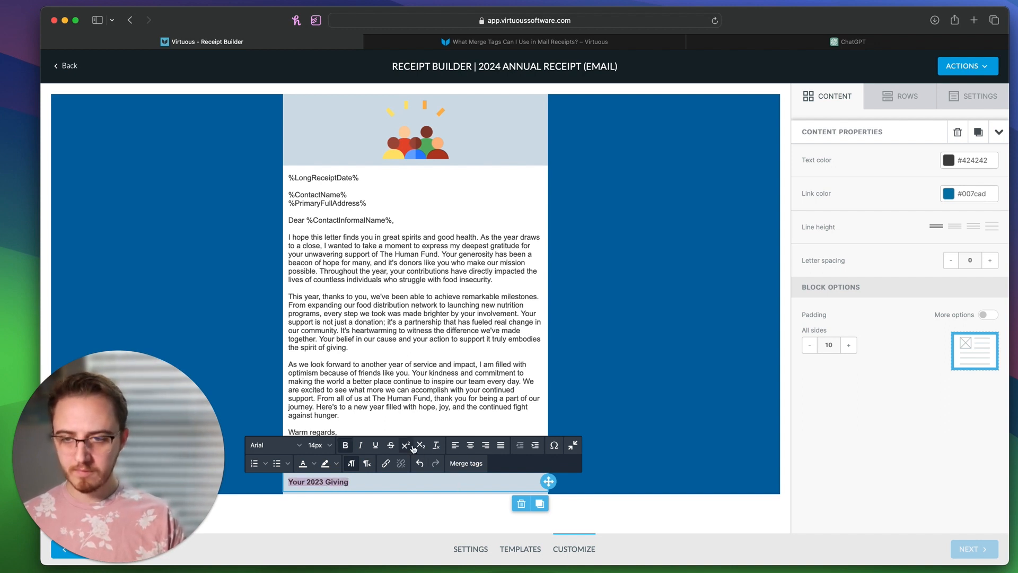
left_click(471, 447)
left_click(318, 446)
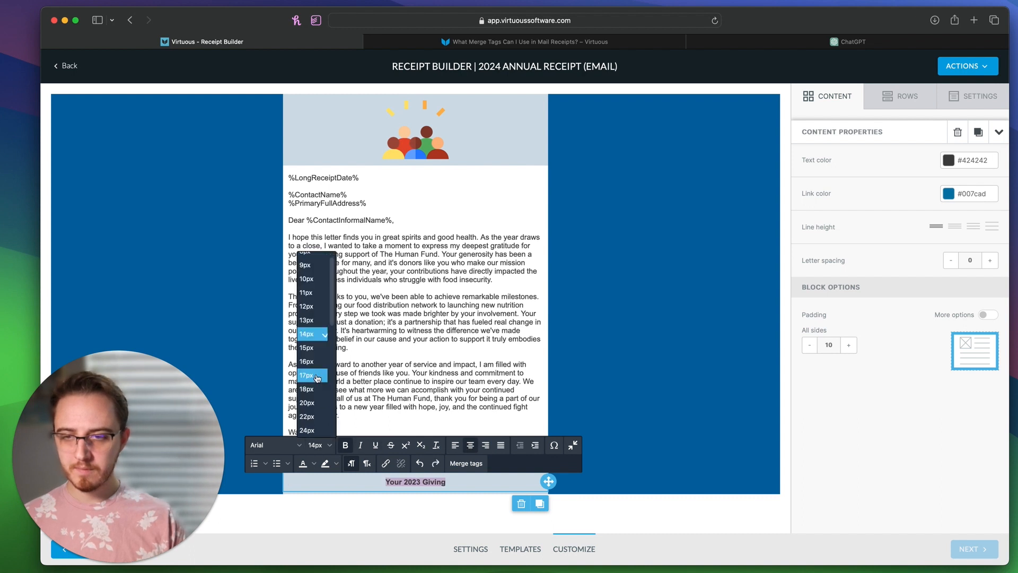
left_click(313, 389)
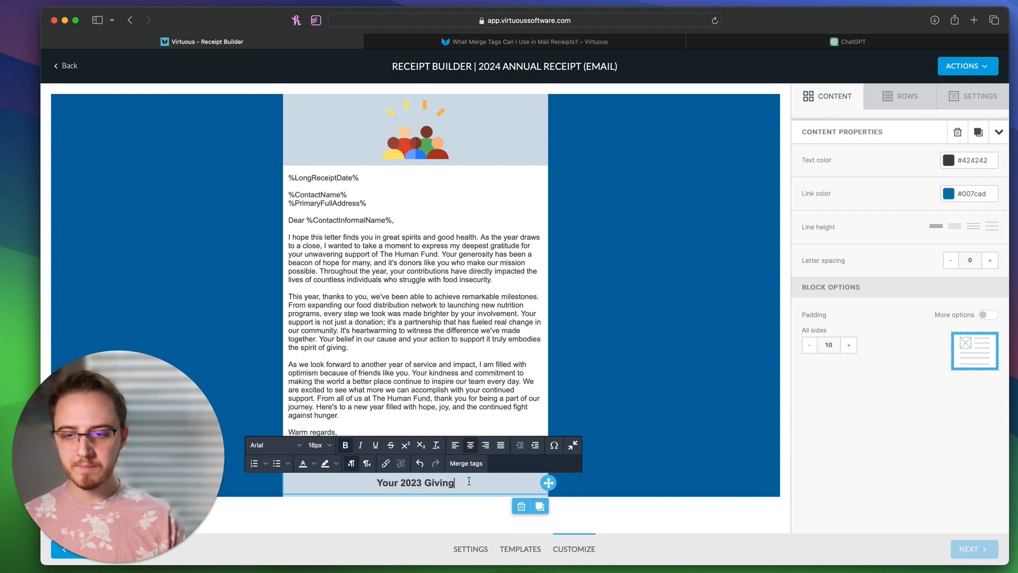
left_click(743, 388)
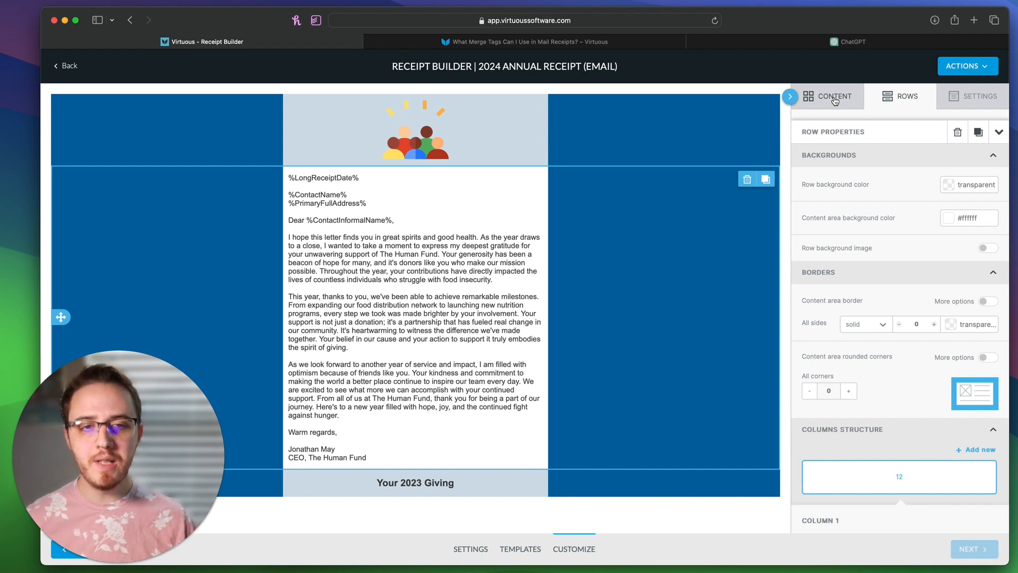
left_click(835, 103)
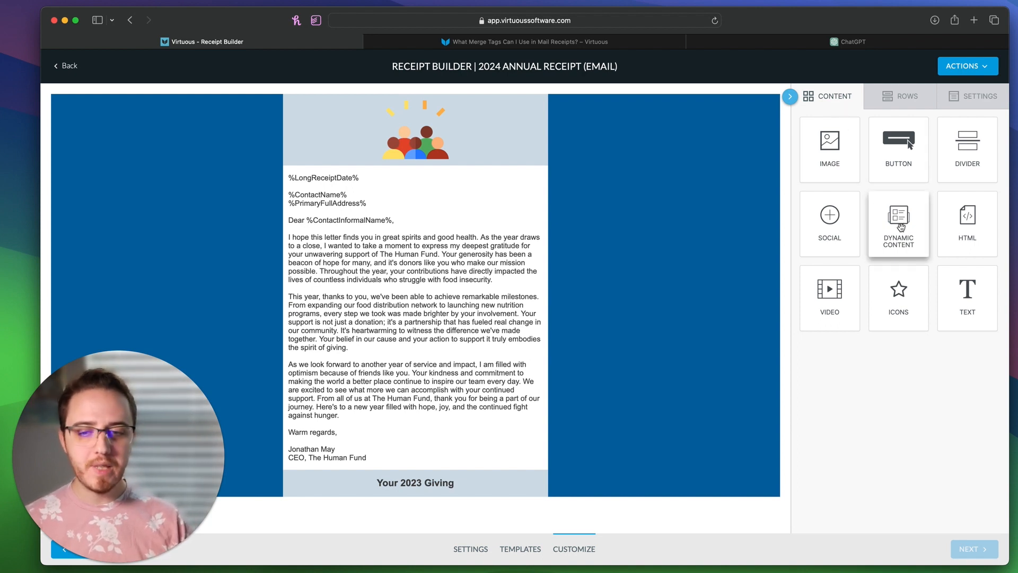
mouse_move(901, 227)
left_mouse_down()
mouse_move(889, 217)
mouse_move(619, 295)
mouse_move(438, 437)
mouse_move(444, 494)
left_mouse_up()
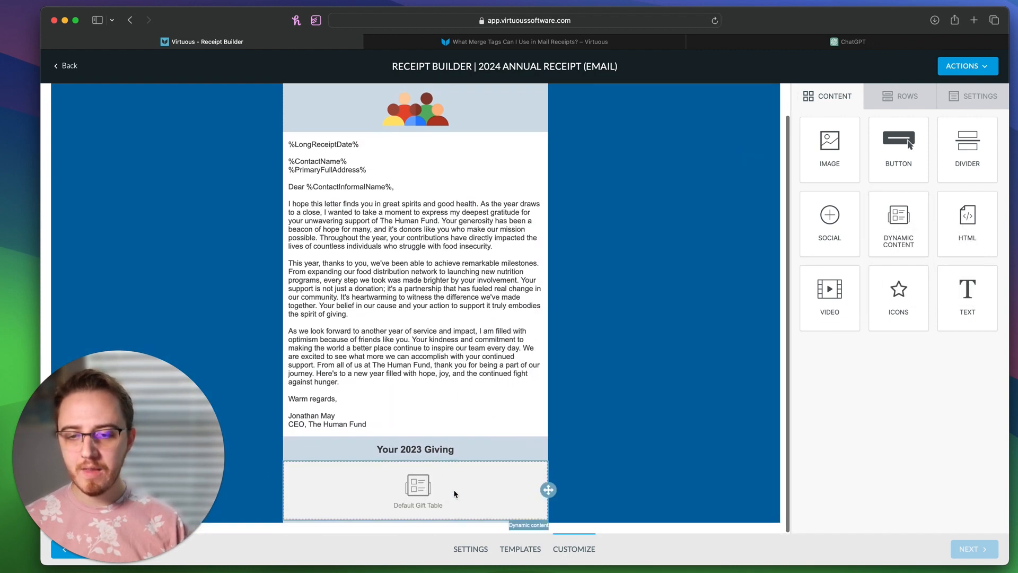
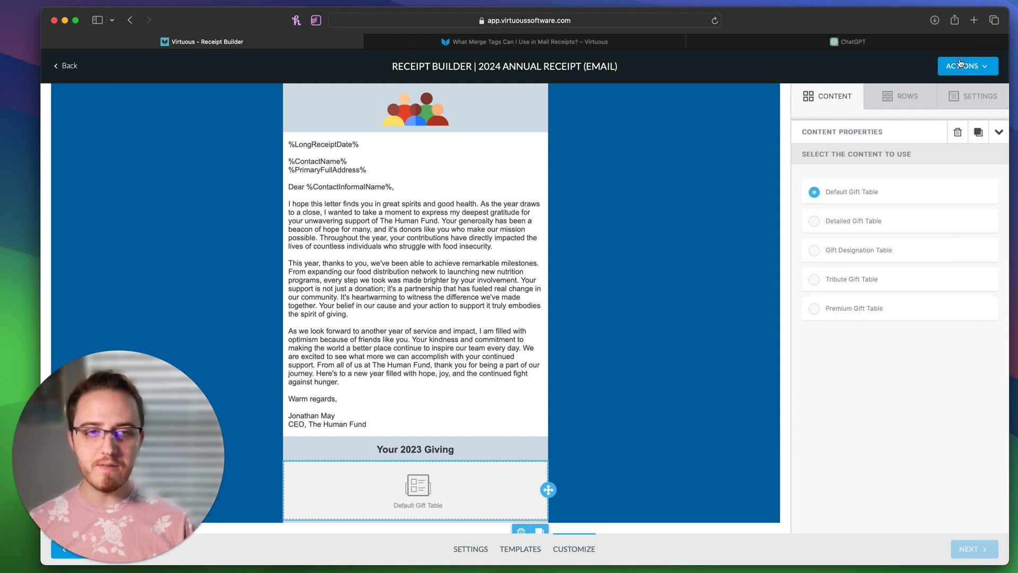
Step: Preview the email tax receipt filled with sample donor details
left_click(963, 66)
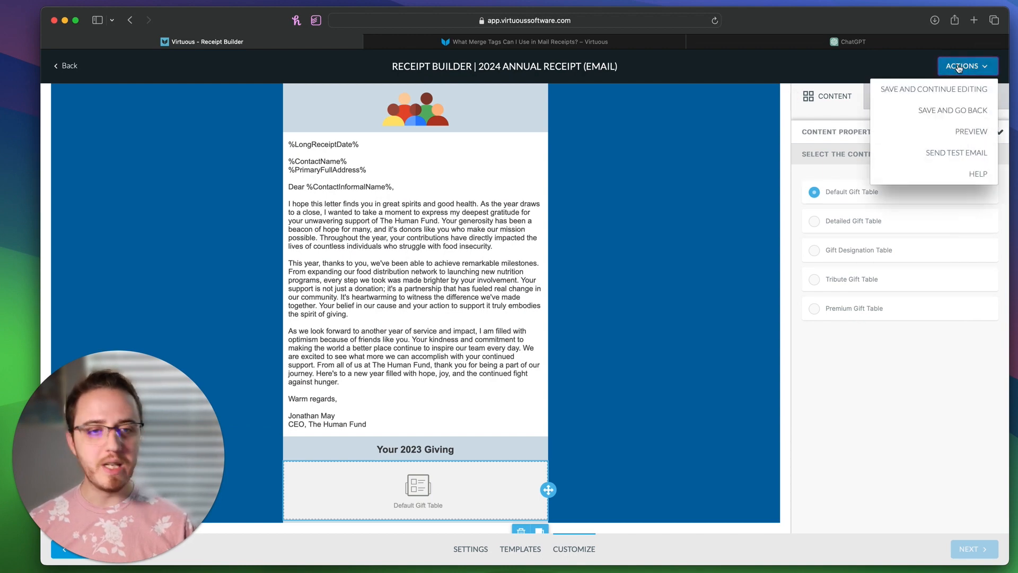
left_click(948, 136)
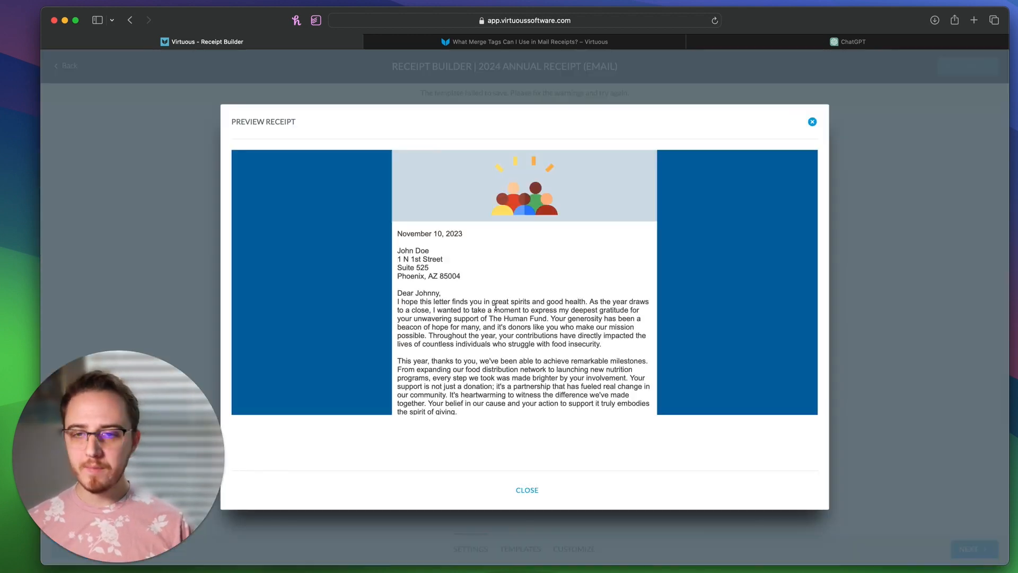
scroll(496, 307, "down", 2)
scroll(496, 308, "down", 3)
scroll(406, 202, "up", 2)
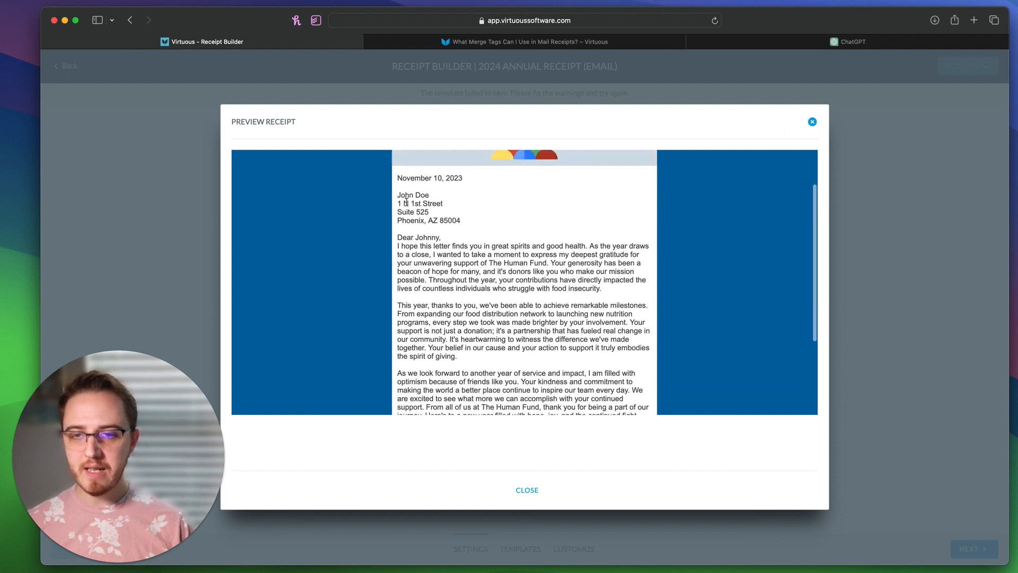
left_click_drag(398, 179, 460, 249)
left_click(459, 248)
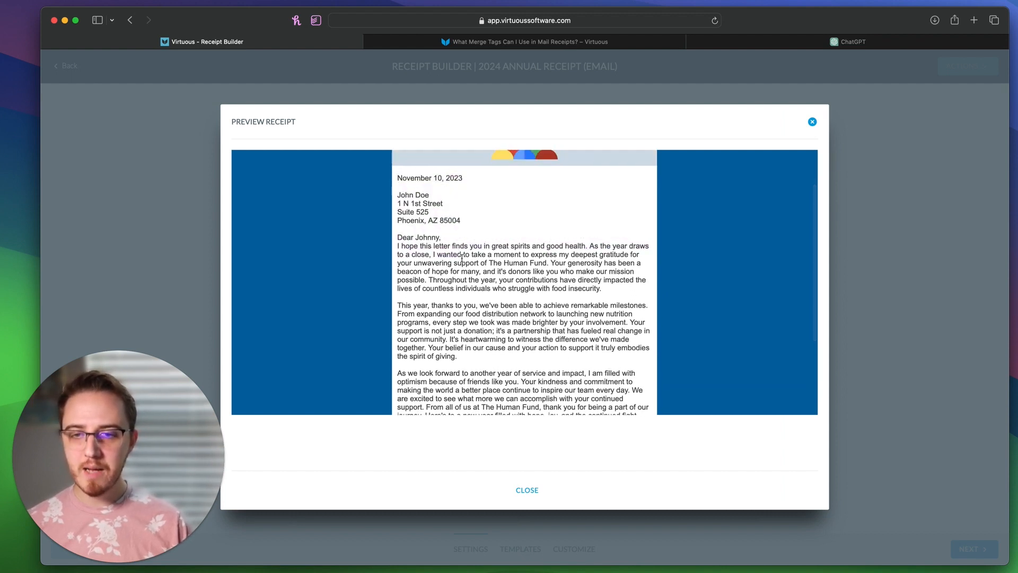
scroll(461, 259, "down", 4)
scroll(464, 258, "down", 2)
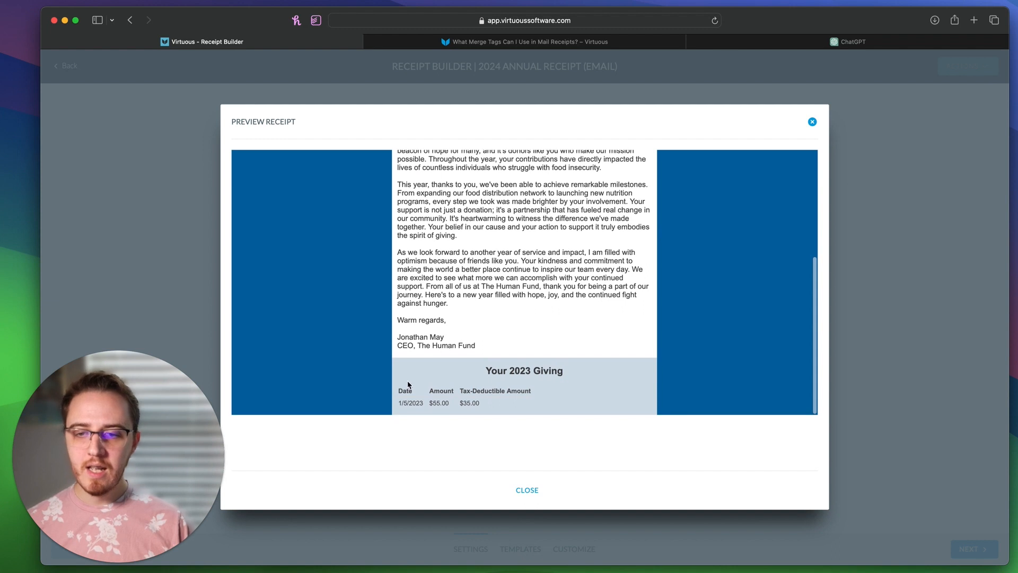
Step: Check the 'Your 2023 Giving' gift table in the preview, then close it so the template saves
left_click_drag(479, 370, 578, 386)
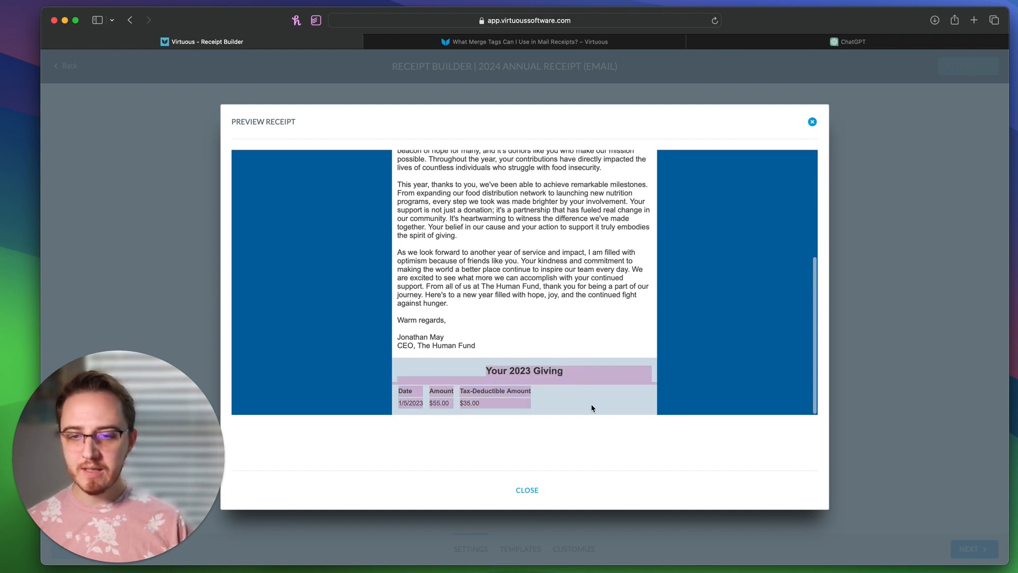
left_click(467, 390)
left_click_drag(399, 391, 497, 412)
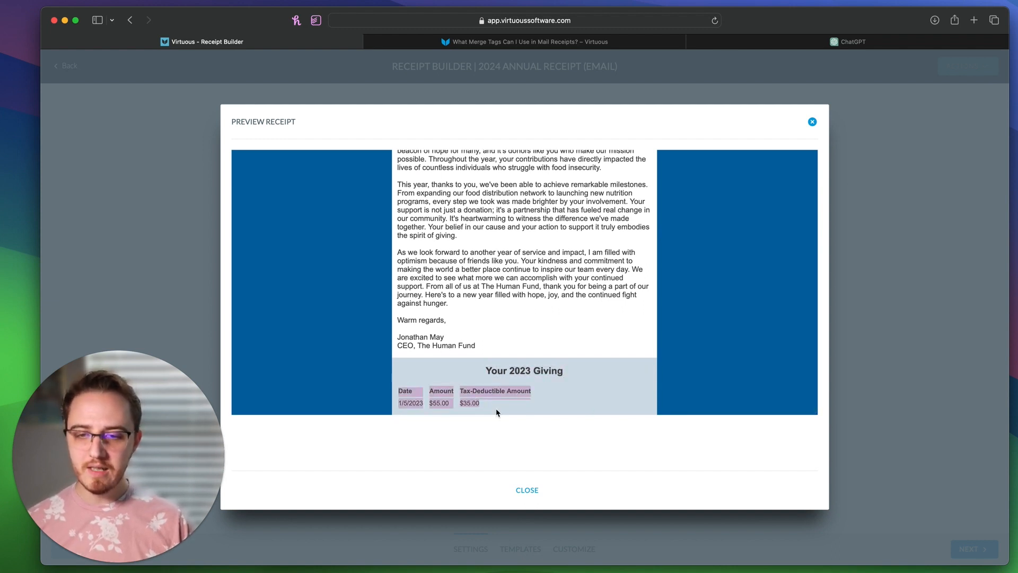
left_click(496, 411)
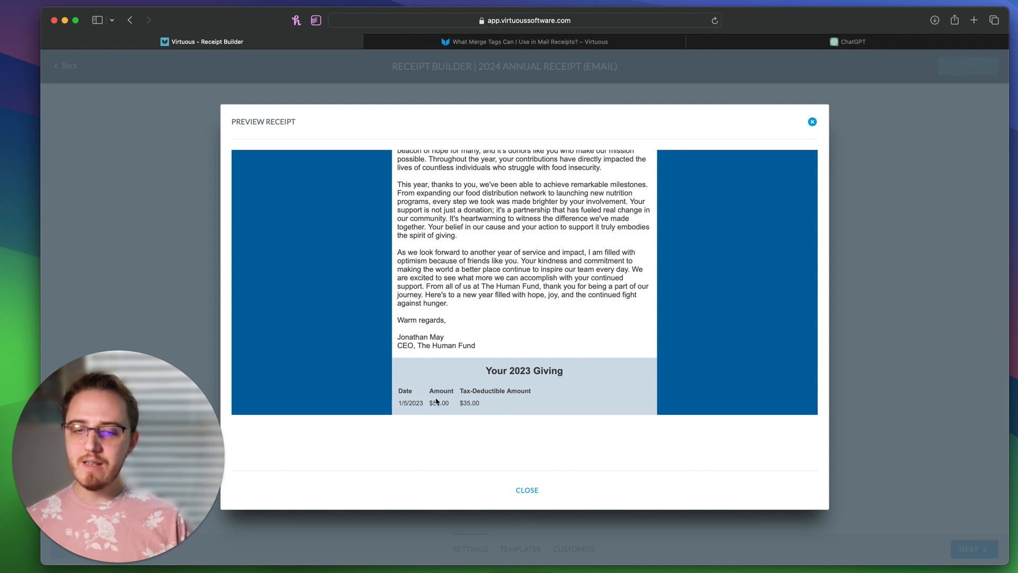
left_click_drag(511, 407, 413, 386)
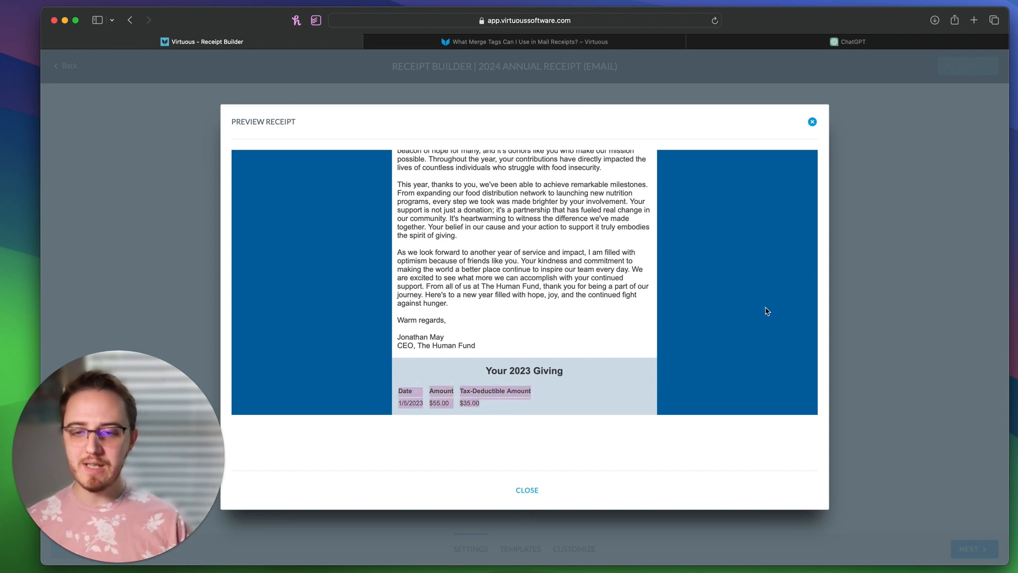
left_click(811, 122)
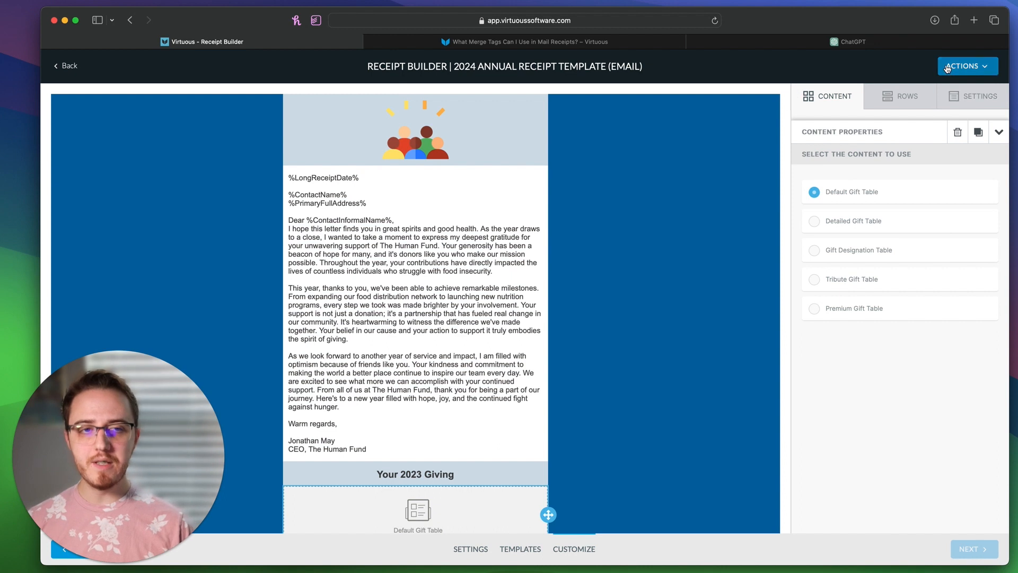
Step: Save the email receipt template and return to the Receipt Templates list
left_click(967, 65)
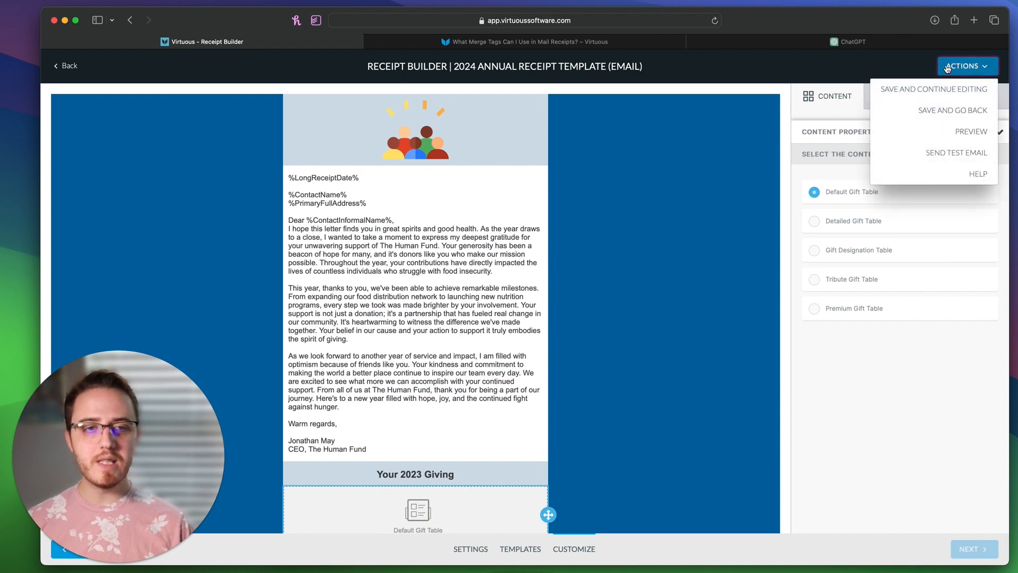
left_click(941, 109)
left_click(713, 116)
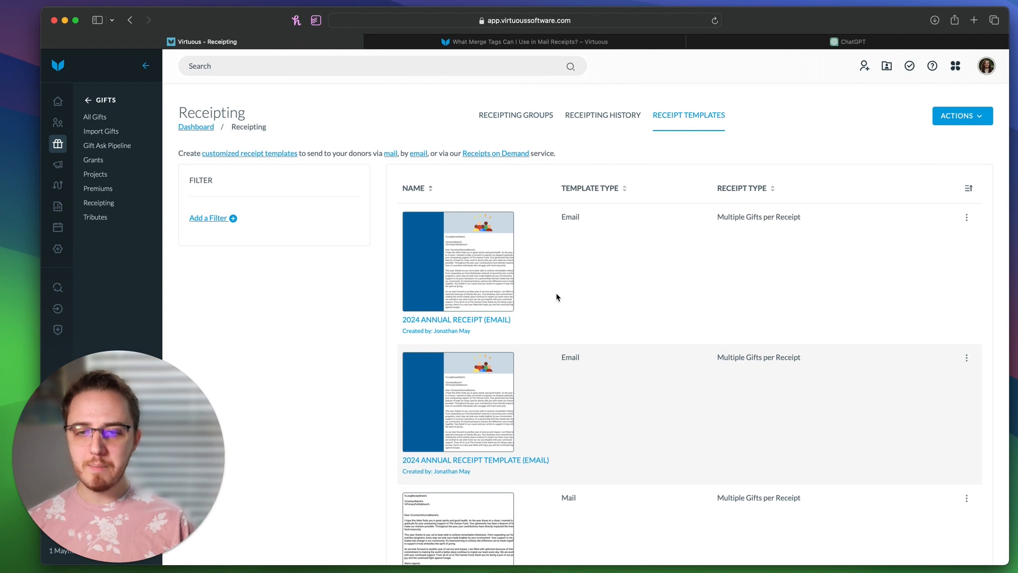
Step: Compare the EMAIL and MAIL 2024 annual receipt templates' titles and receipt types
scroll(557, 297, "down", 5)
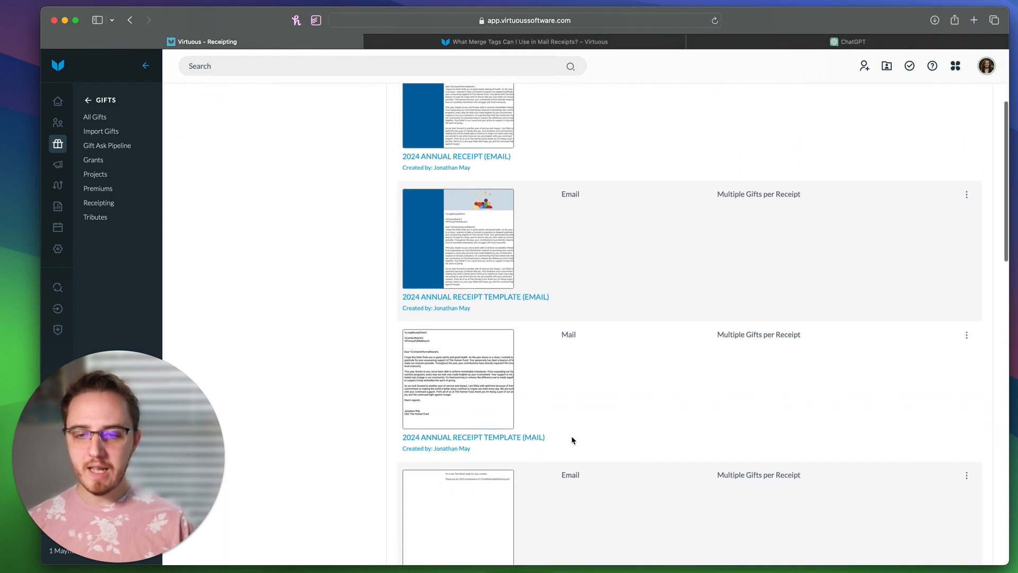
left_click_drag(572, 439, 437, 431)
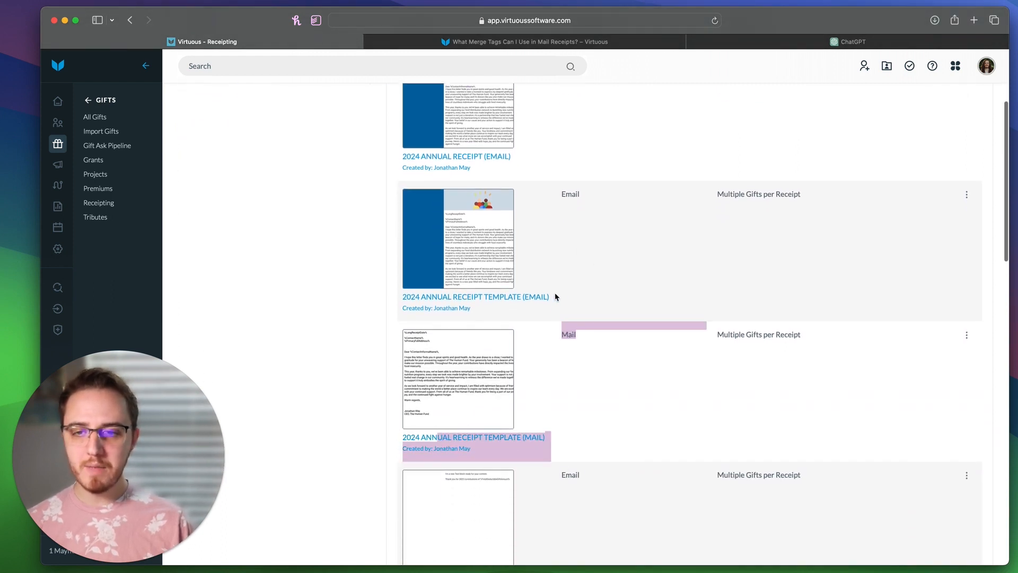
left_click_drag(573, 300, 487, 294)
left_click(747, 225)
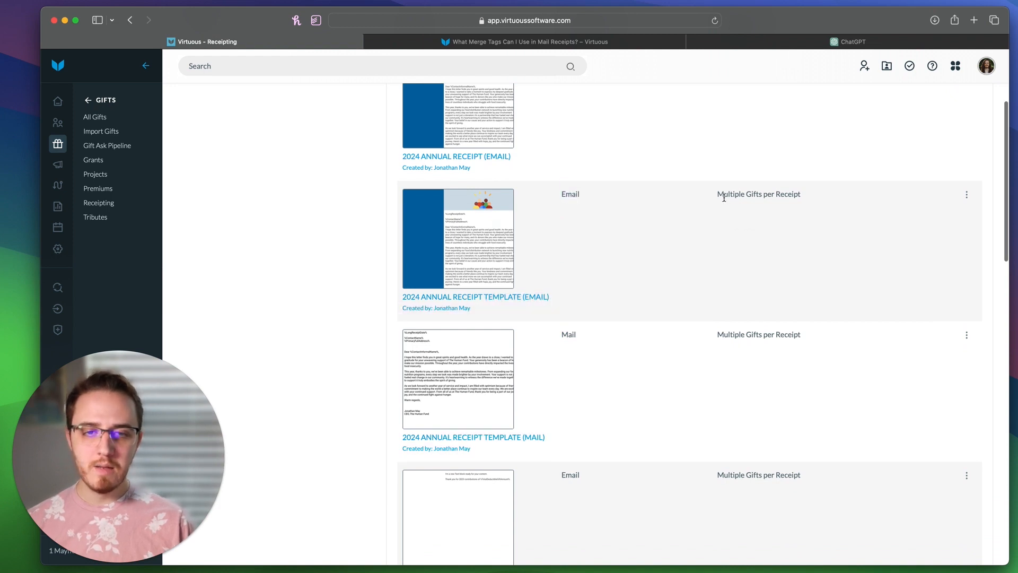
left_click_drag(723, 198, 807, 195)
left_click_drag(715, 342, 815, 336)
left_click(818, 337)
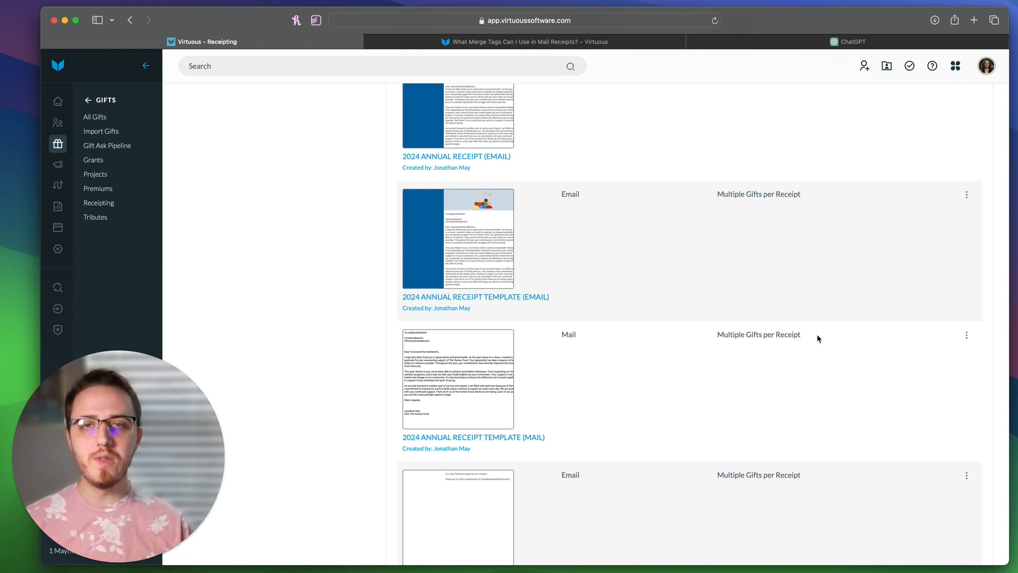
Step: Create and save a new Gift query named '2024 Annual Tax Receipt' in the Query Tool
left_click(57, 288)
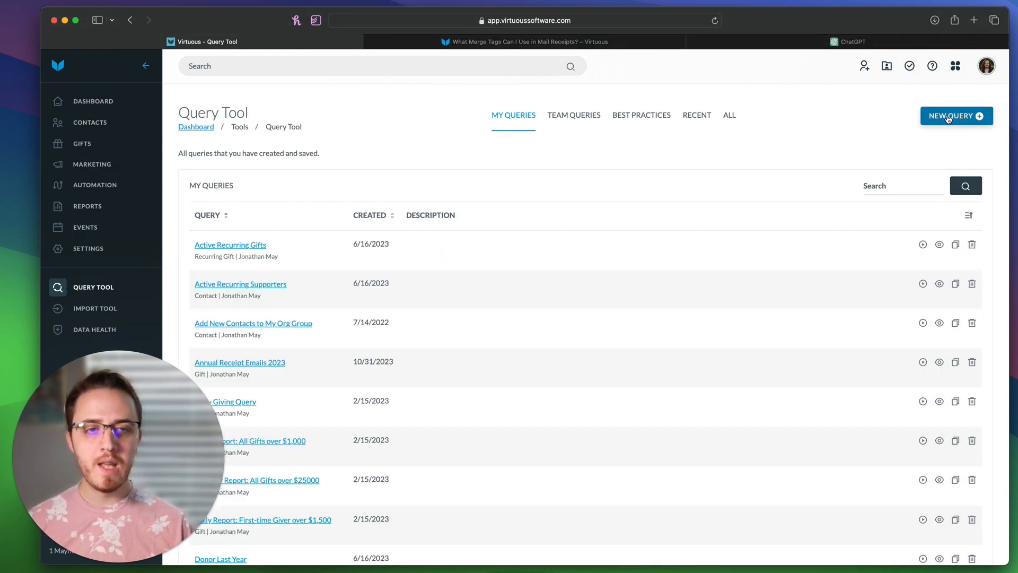
left_click(948, 117)
left_click(897, 134)
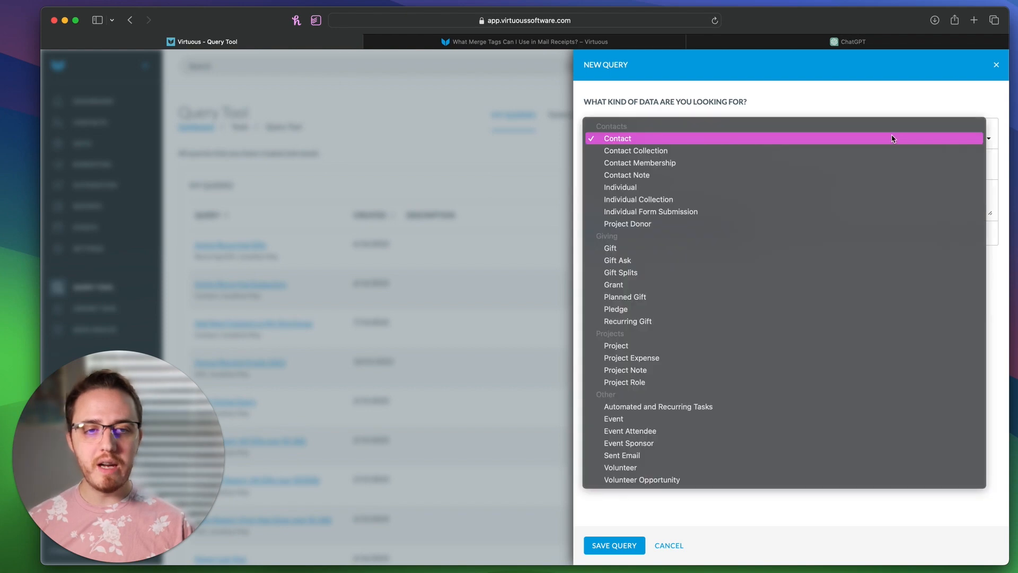
left_click(819, 248)
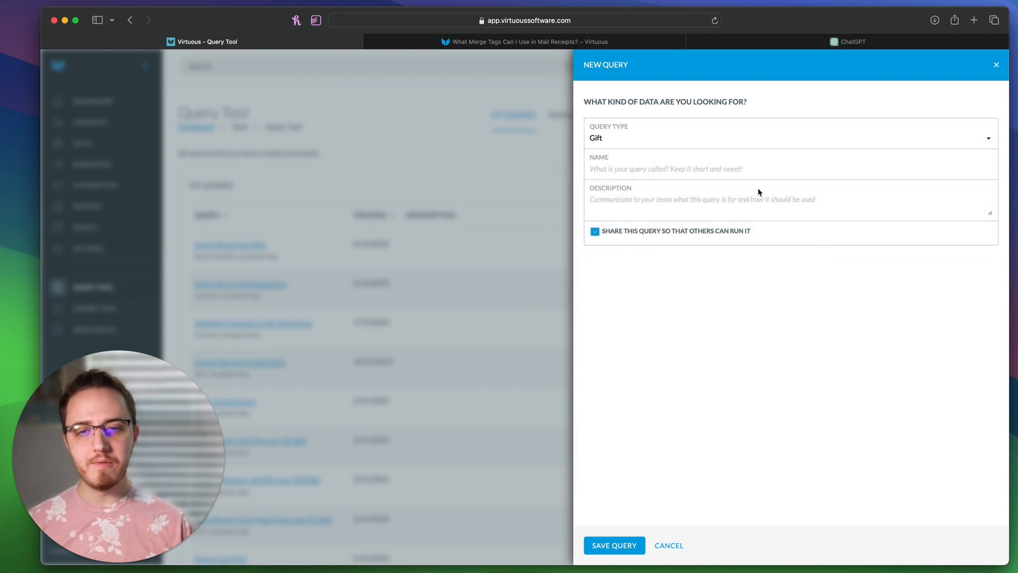
left_click(740, 169)
type("202")
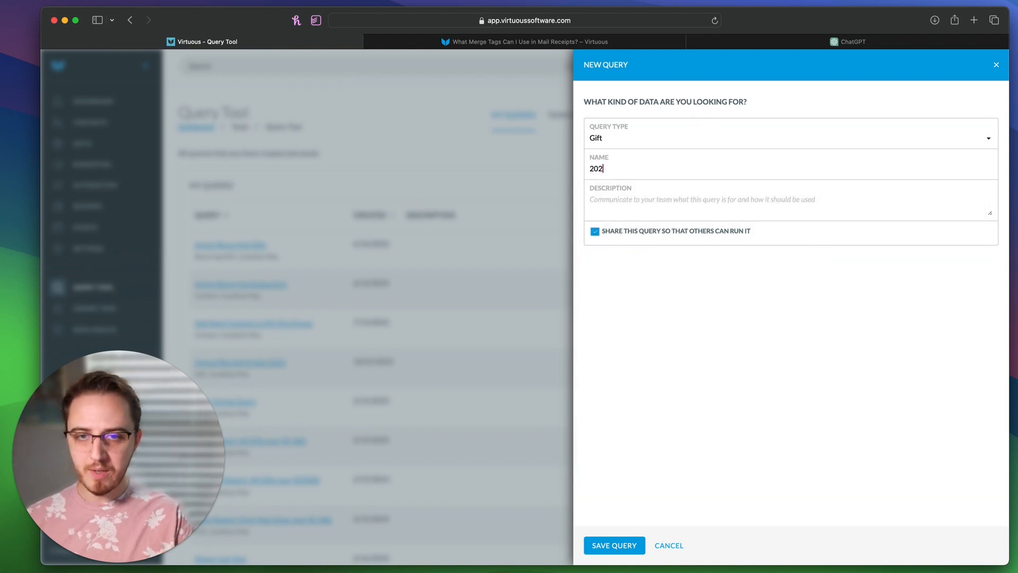
type("4 Annual ")
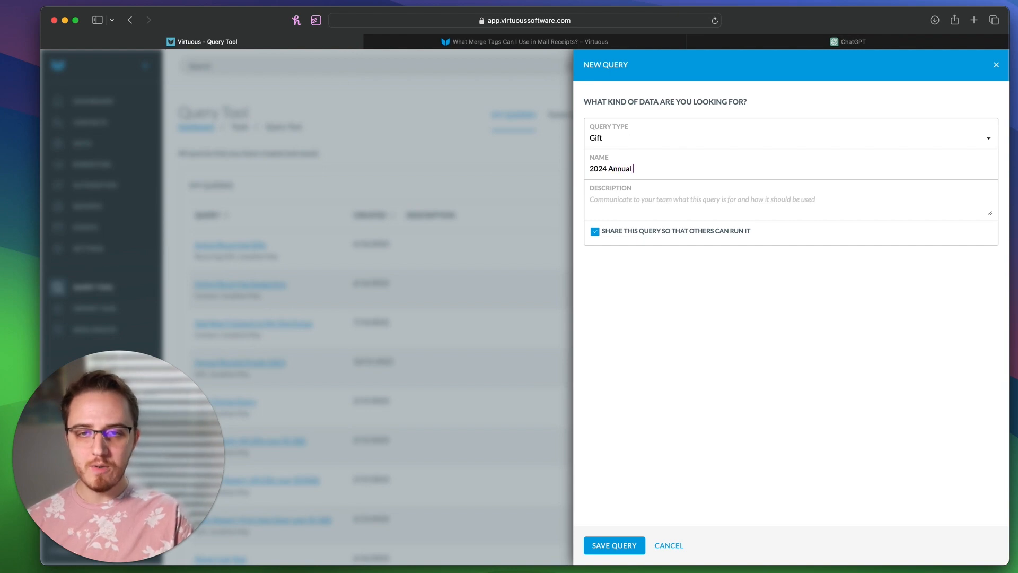
type("Tax Receipt")
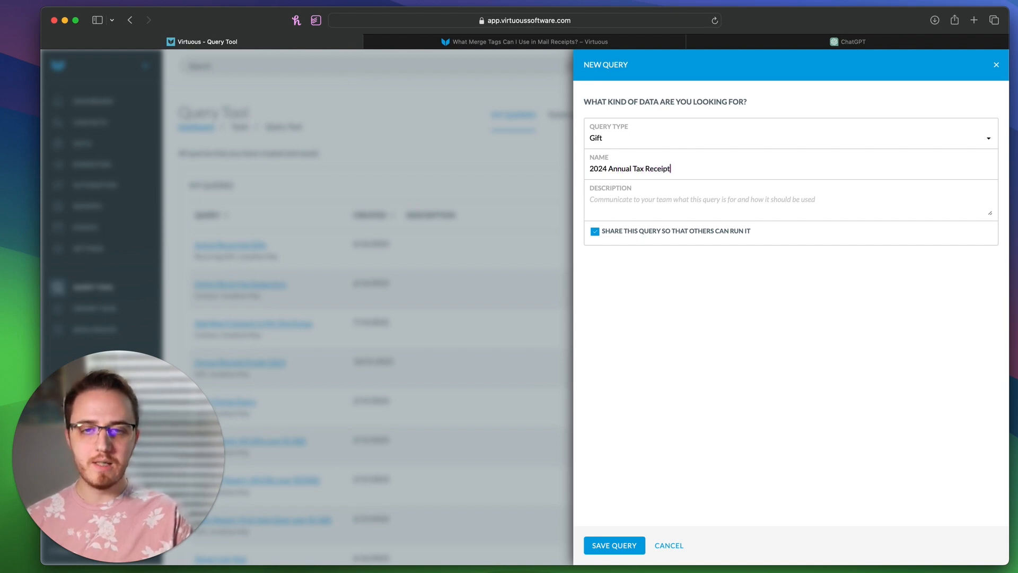
left_click(615, 545)
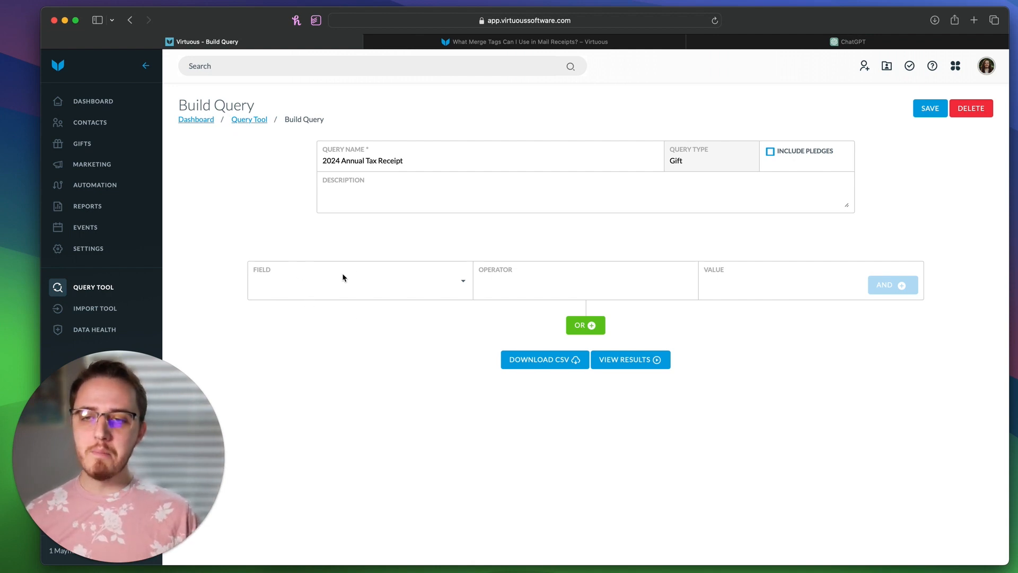
Step: Set the first condition to Gift Date with the Between operator
left_click(342, 282)
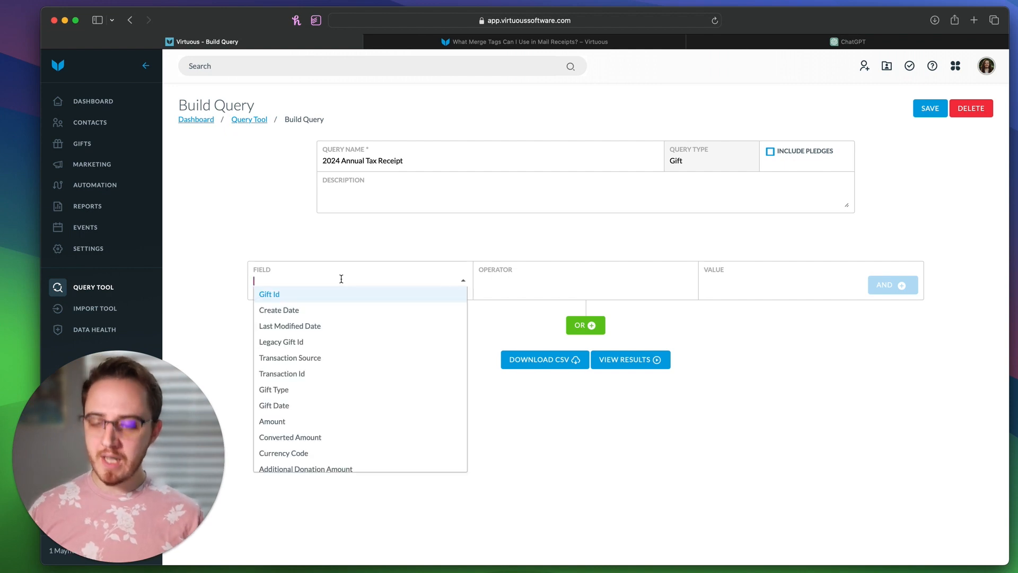
type("gift")
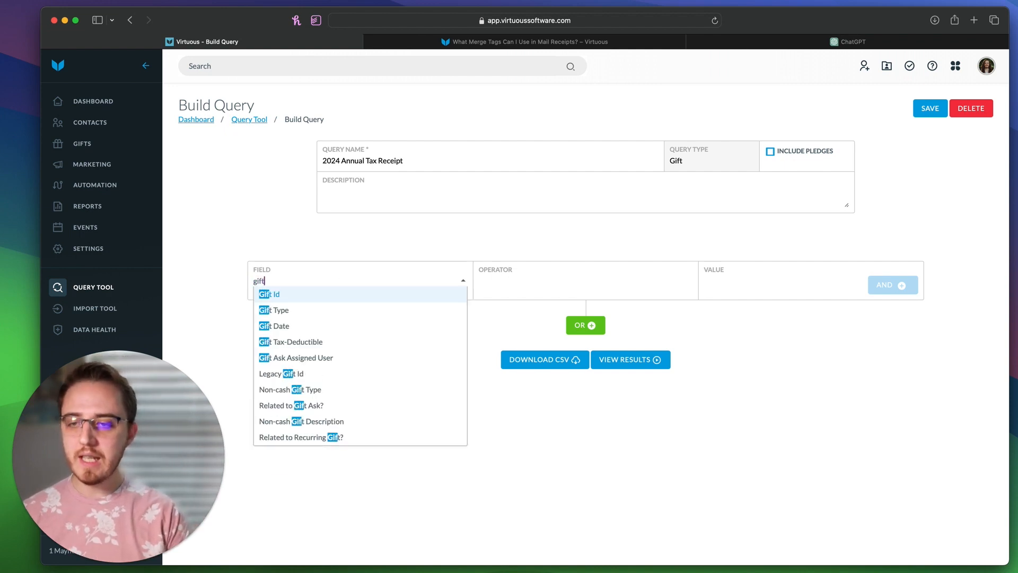
type(" da")
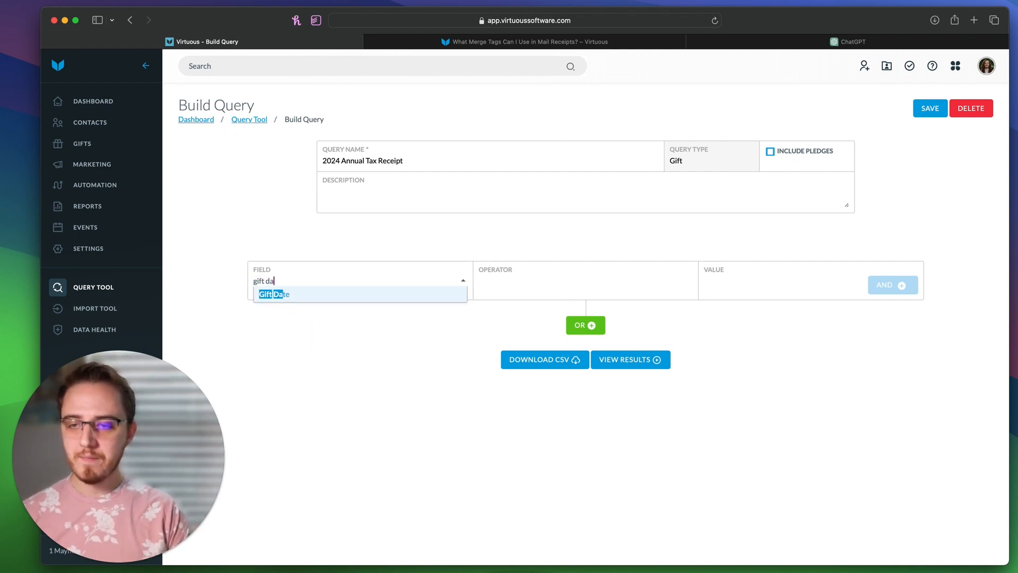
key("Return")
left_click(505, 285)
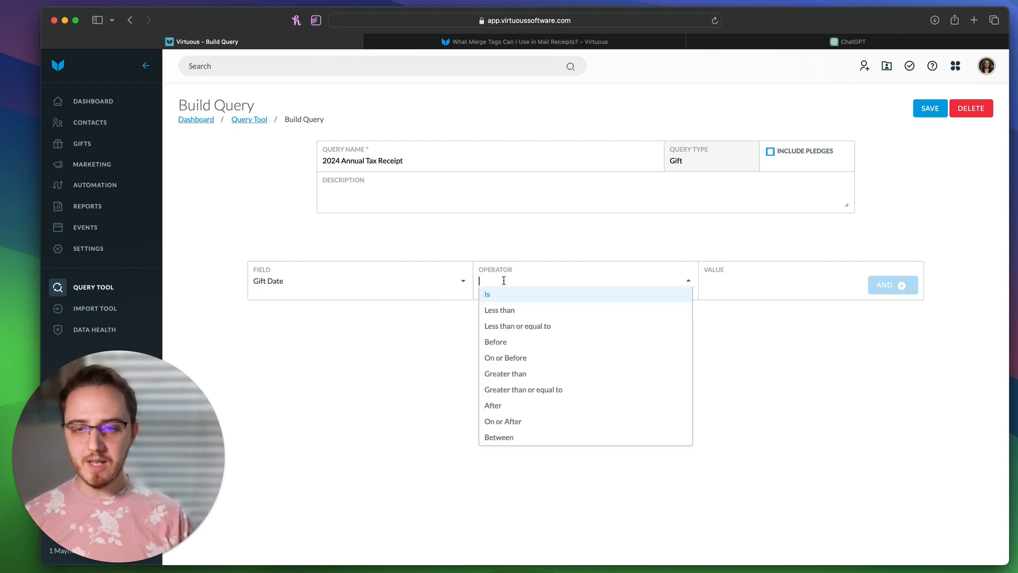
left_click(514, 442)
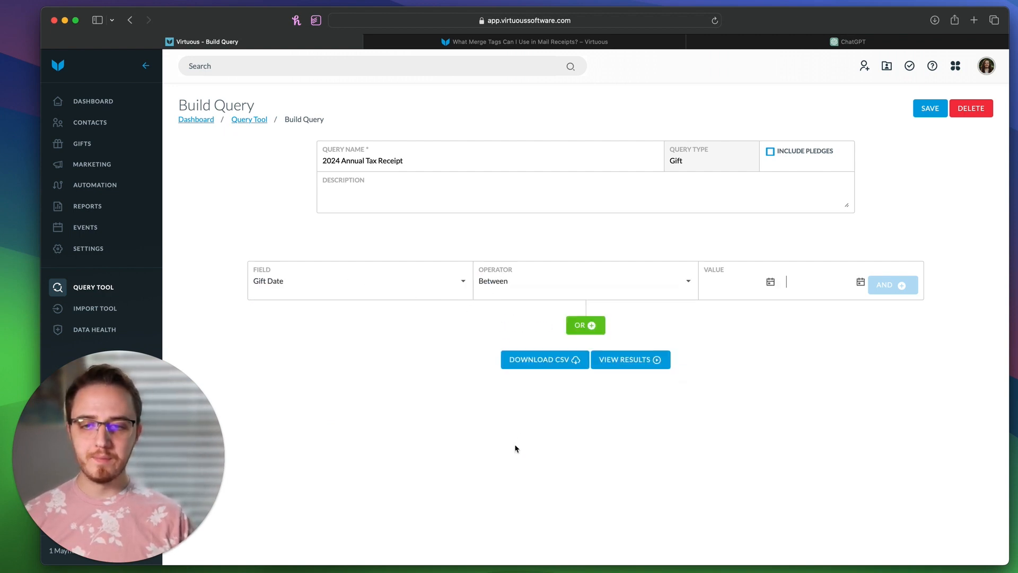
Step: Enter 01/01/2023 to 12/31/2023 as the gift date range and add the condition
left_click(731, 281)
left_click(766, 314)
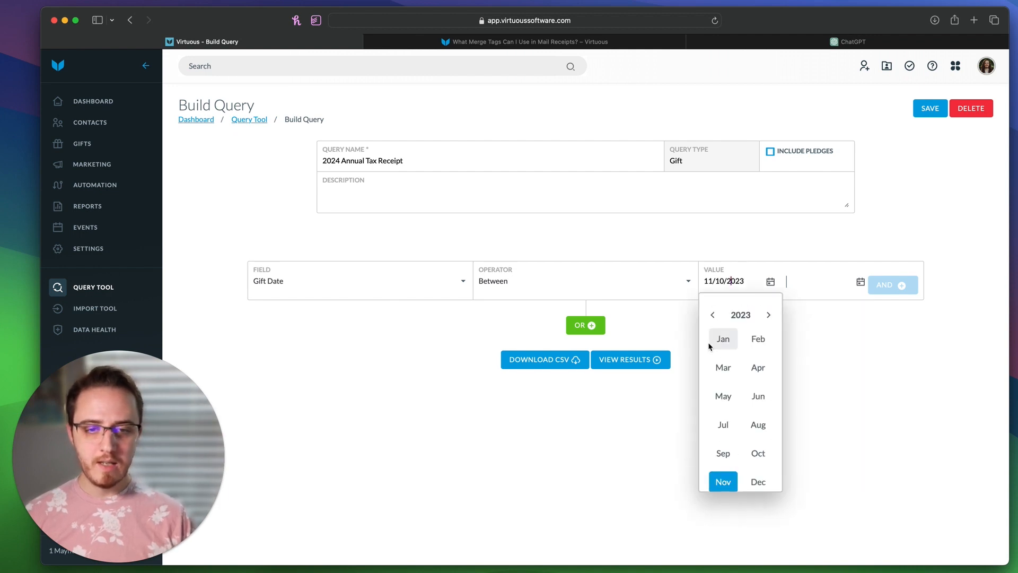
left_click(720, 343)
left_click(715, 357)
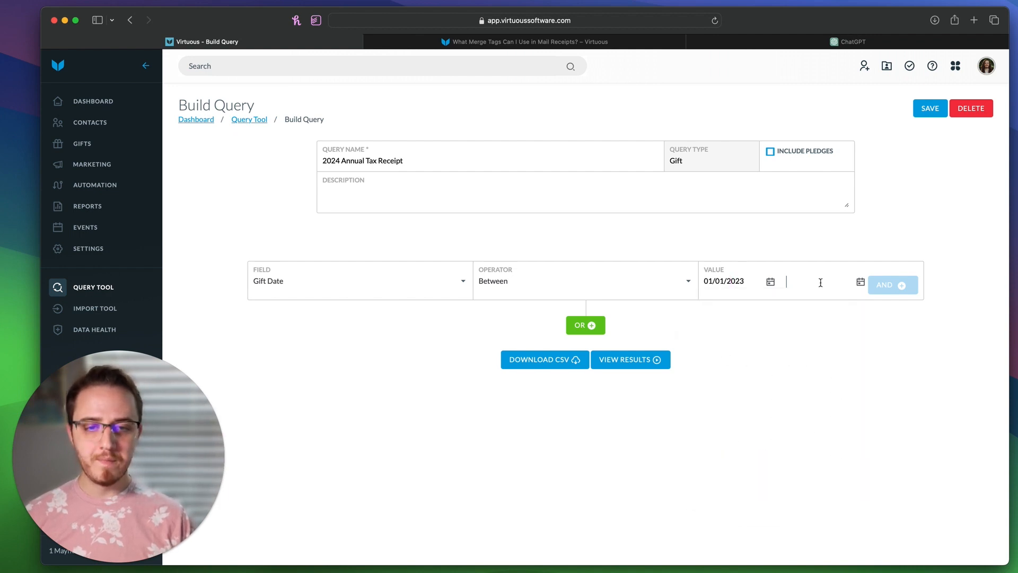
left_click(820, 281)
left_click(927, 311)
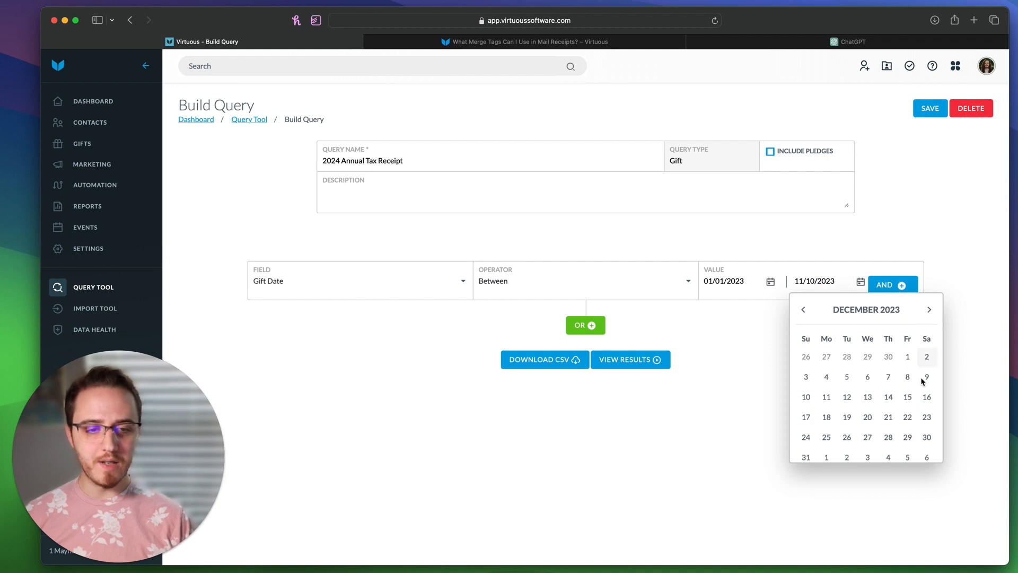
left_click(805, 457)
left_click(892, 286)
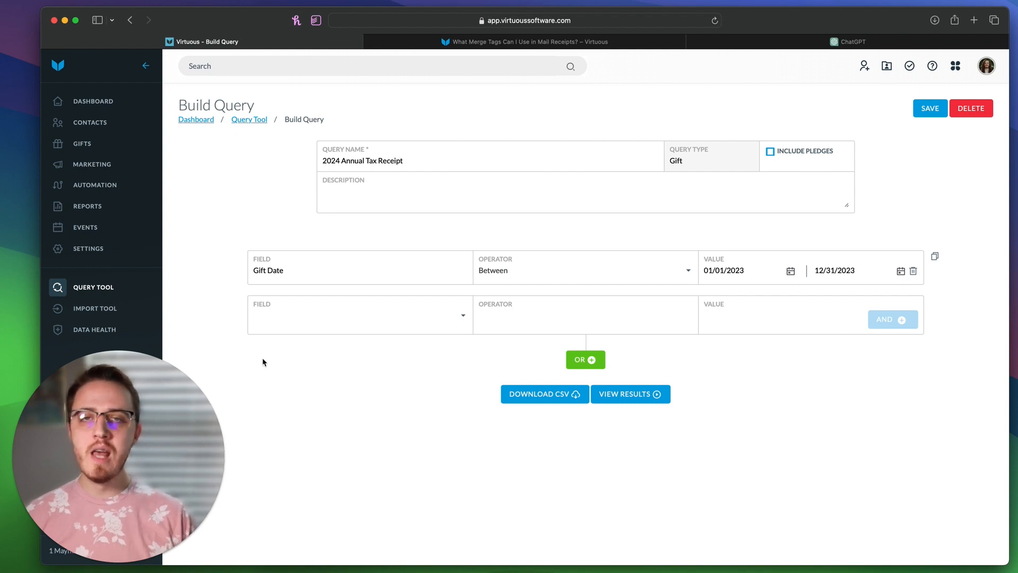
Step: Add a Gift Tax-Deductible Is true condition
left_click(314, 316)
type("tax")
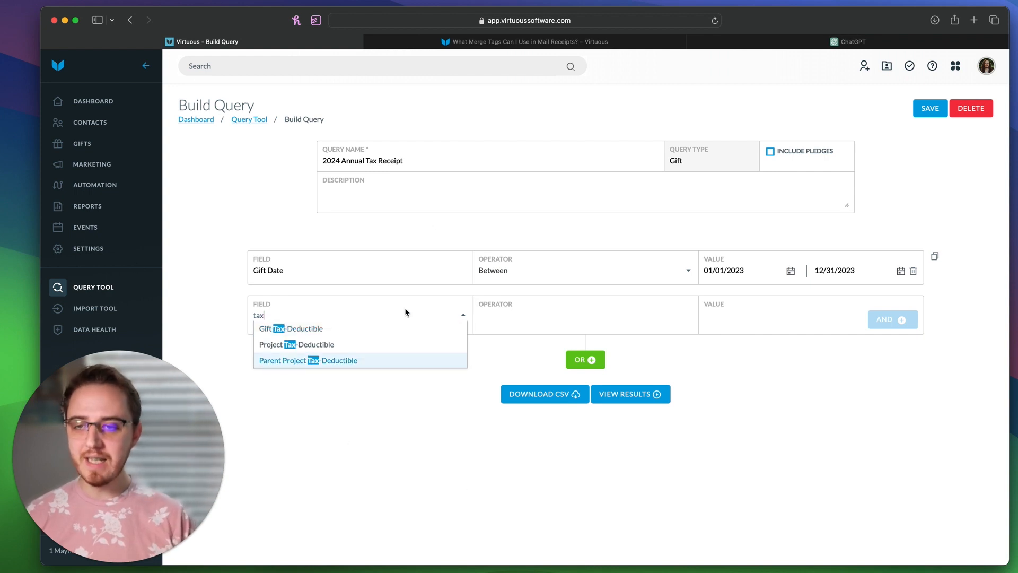
left_click(320, 335)
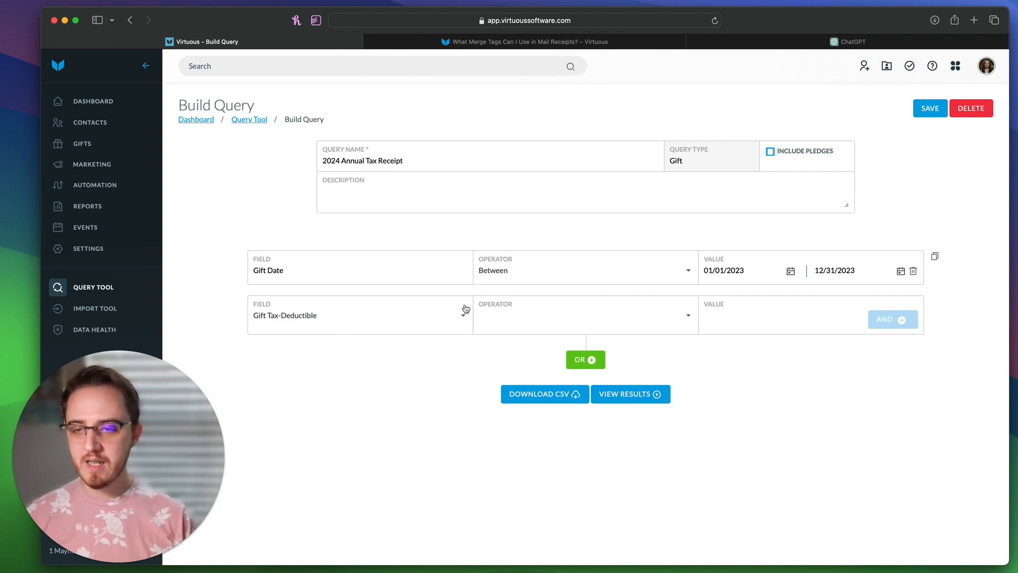
left_click(539, 315)
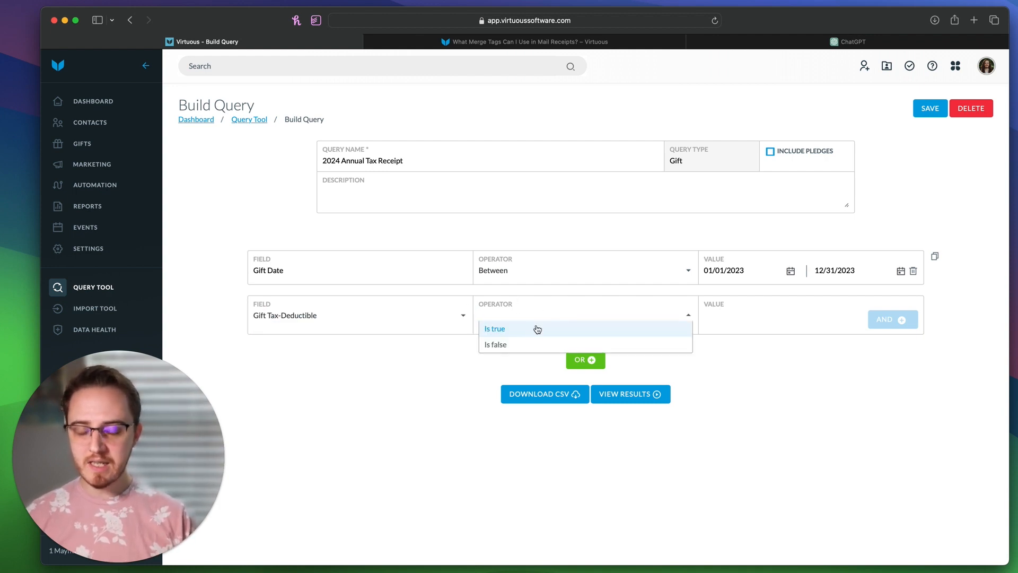
left_click(537, 329)
left_click(896, 324)
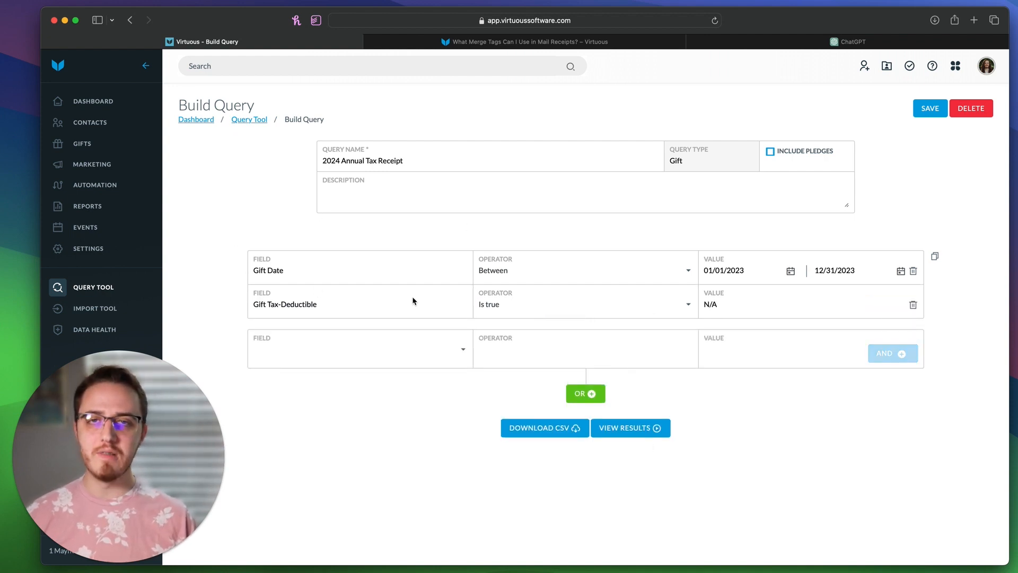
Step: Add a Project Tax-Deductible Is true condition
left_click(307, 356)
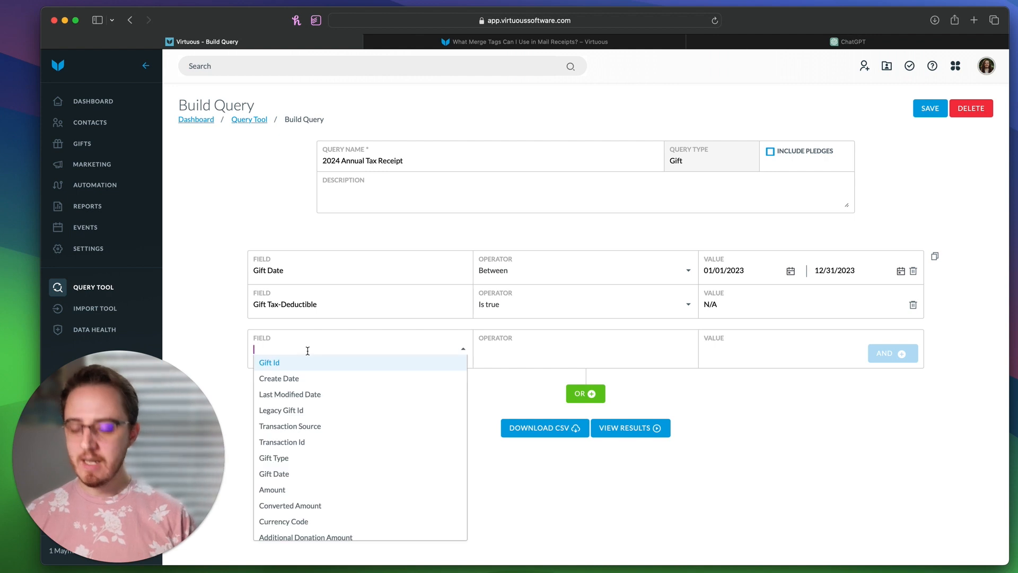
type("tax")
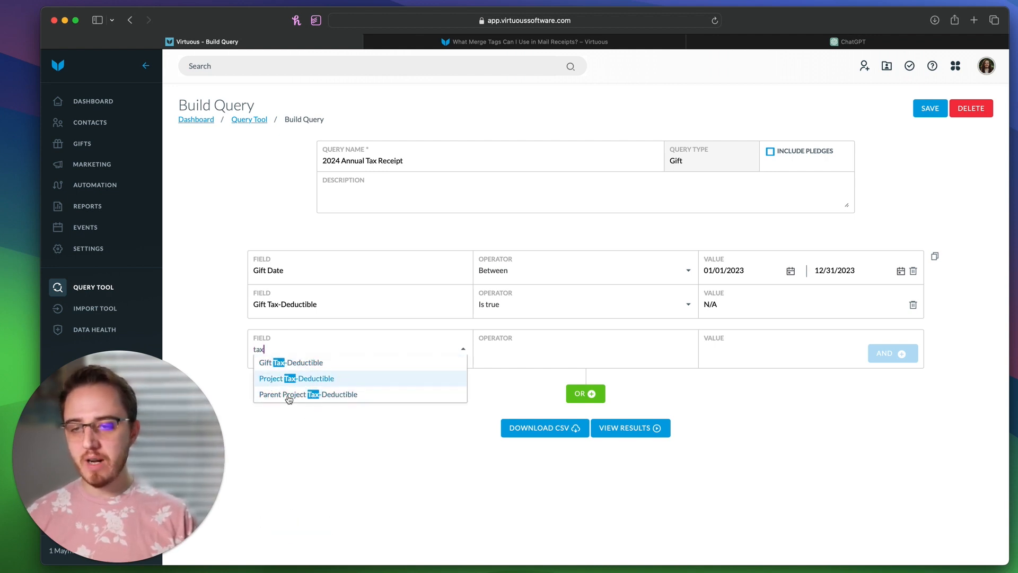
left_click(305, 378)
left_click(568, 352)
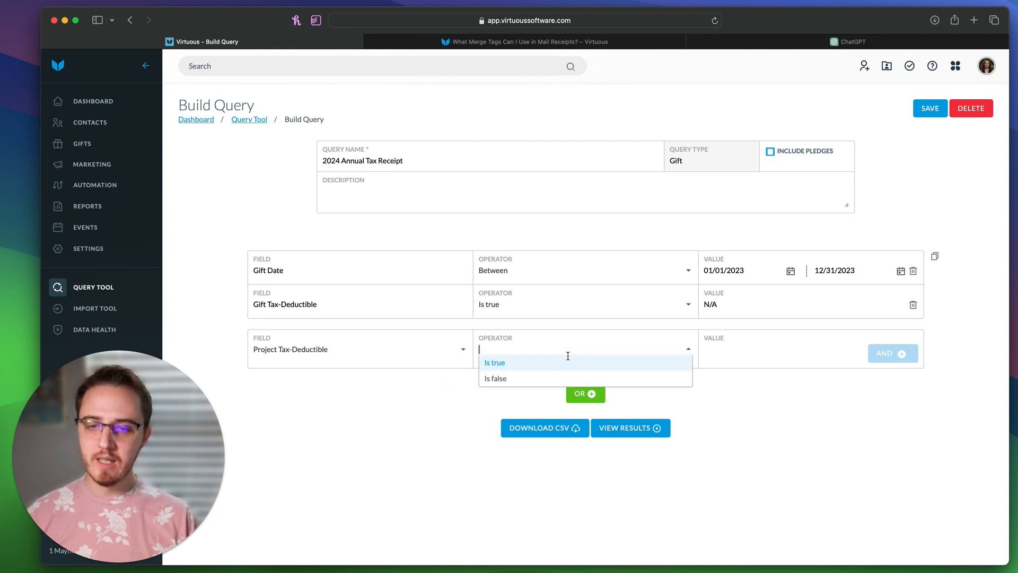
left_click(568, 363)
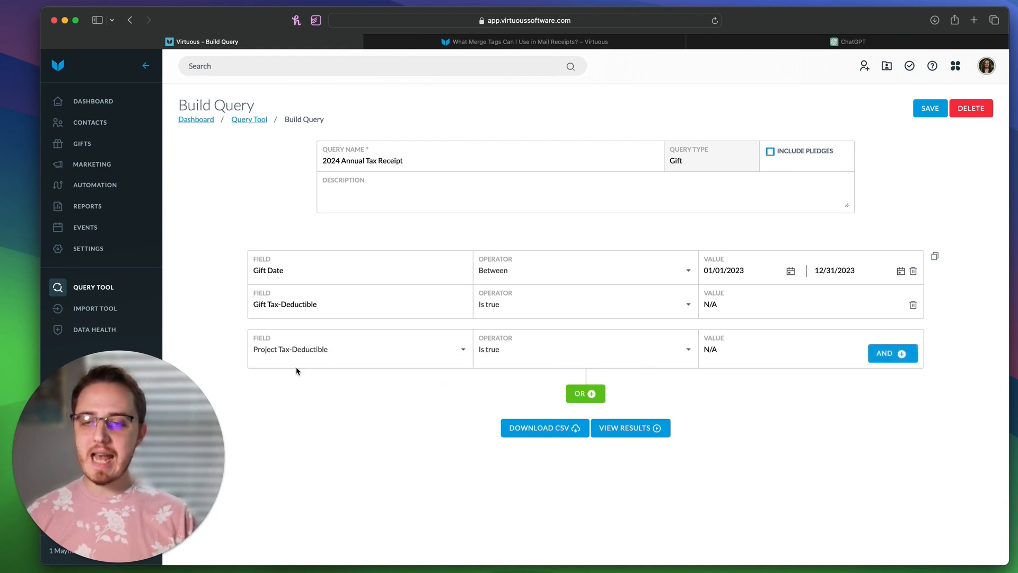
left_click(893, 353)
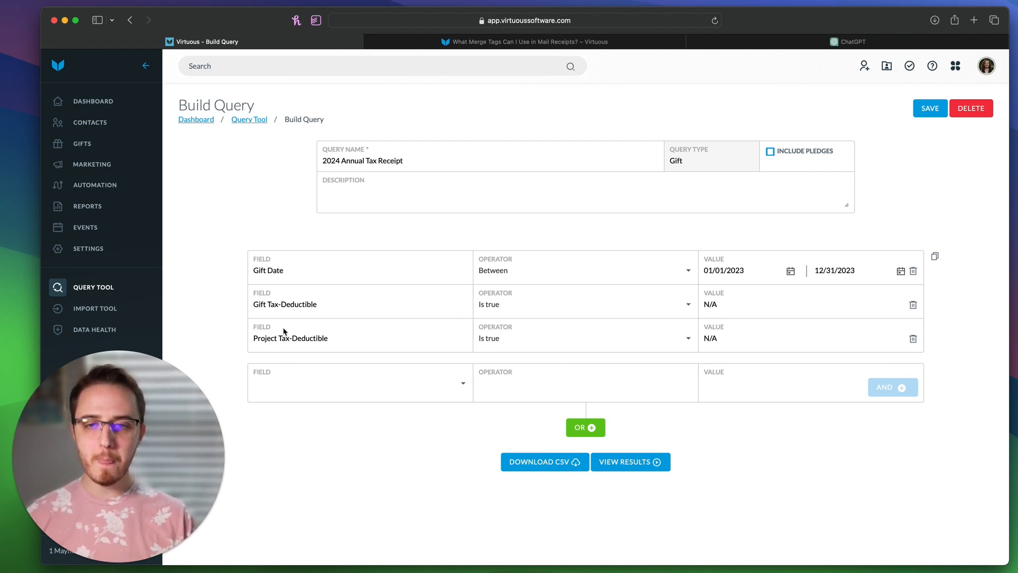
Step: Choose Gift Type as the next condition's field, replacing an accidental Gift Date pick
left_click(298, 392)
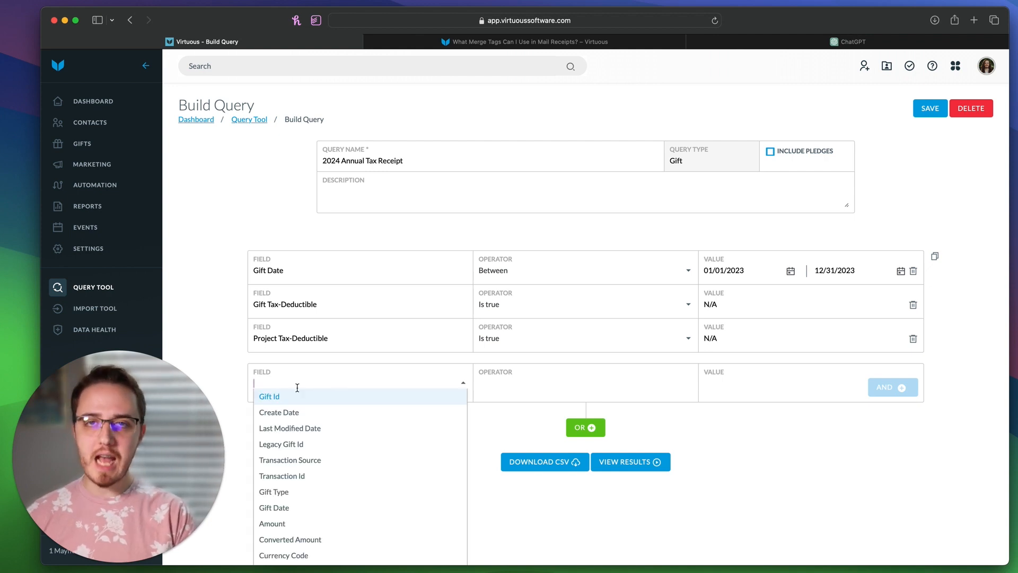
type("gift dat")
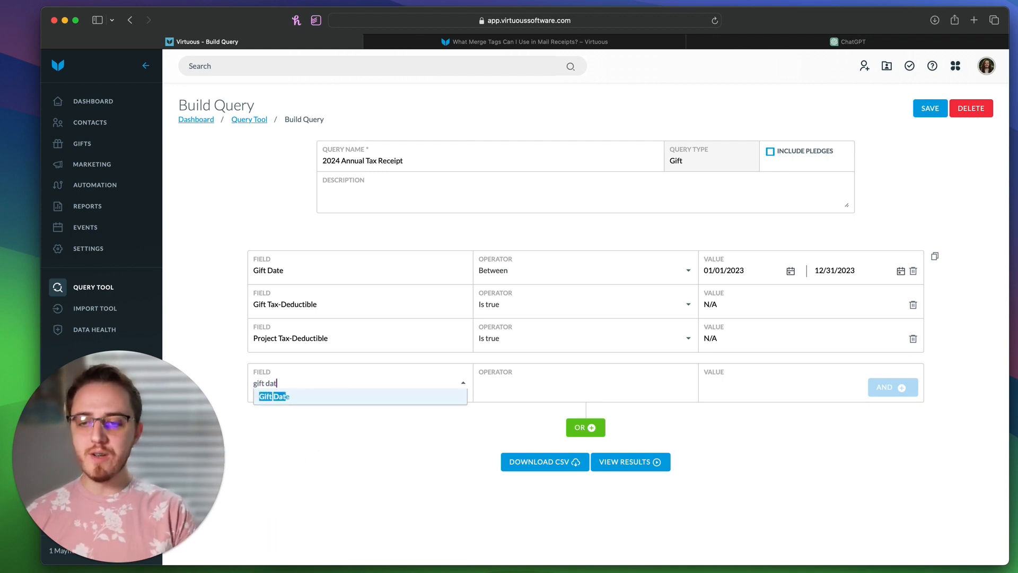
key("Return")
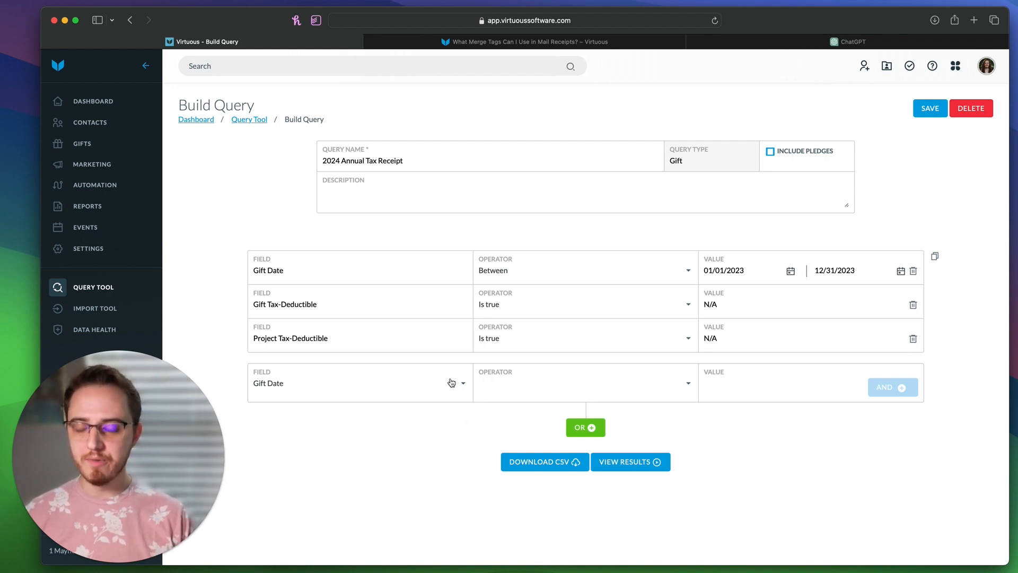
left_click(373, 385)
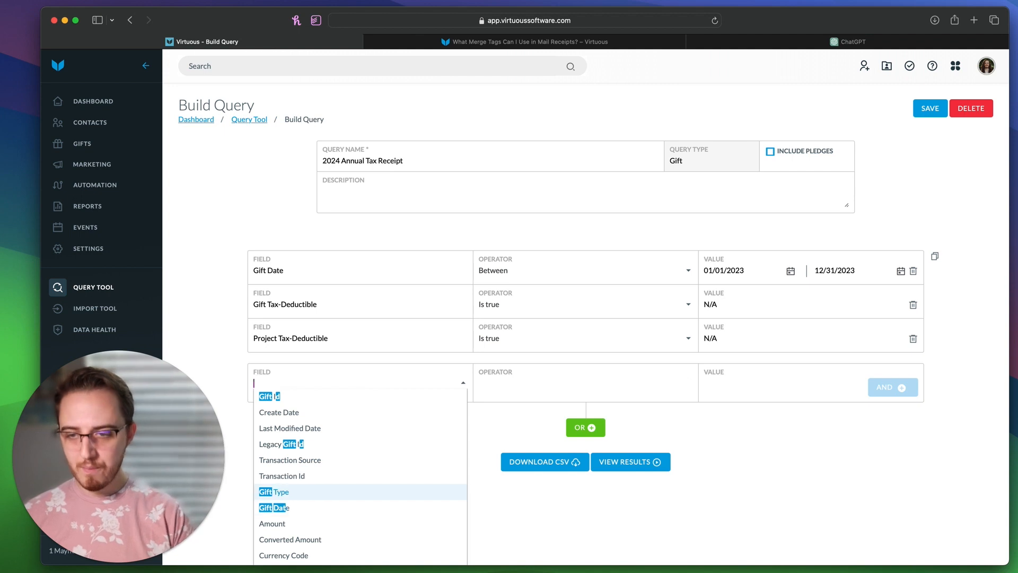
type("gift ty")
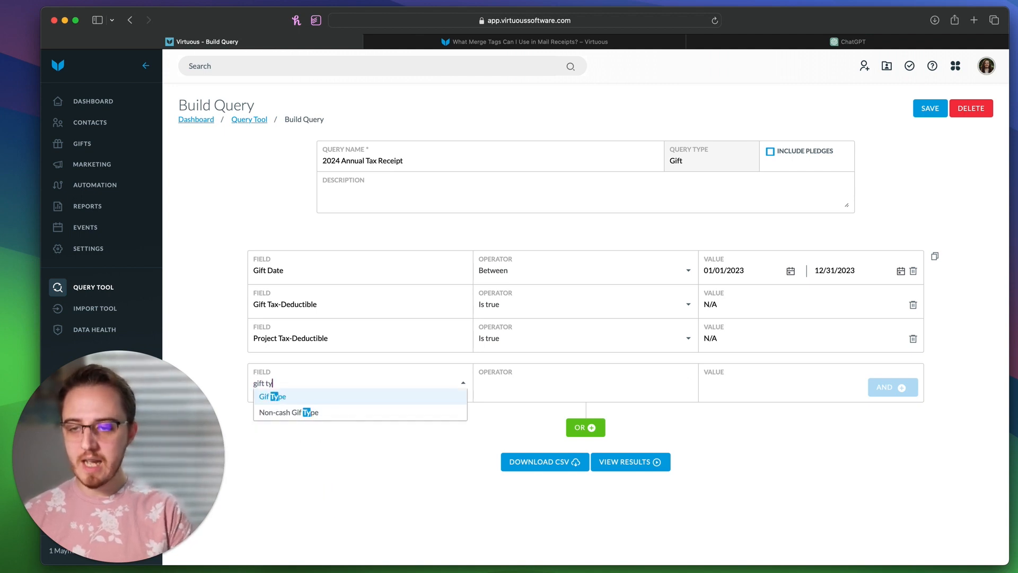
key("Return")
Step: Set the condition to Is not Non-Cash and add it to the query
left_click(512, 393)
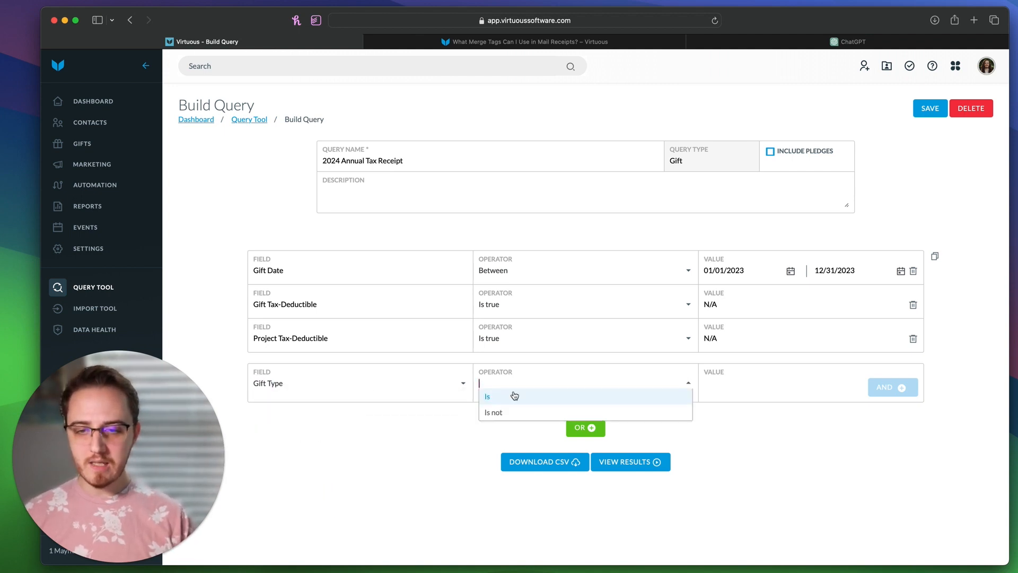
left_click(513, 410)
left_click(722, 391)
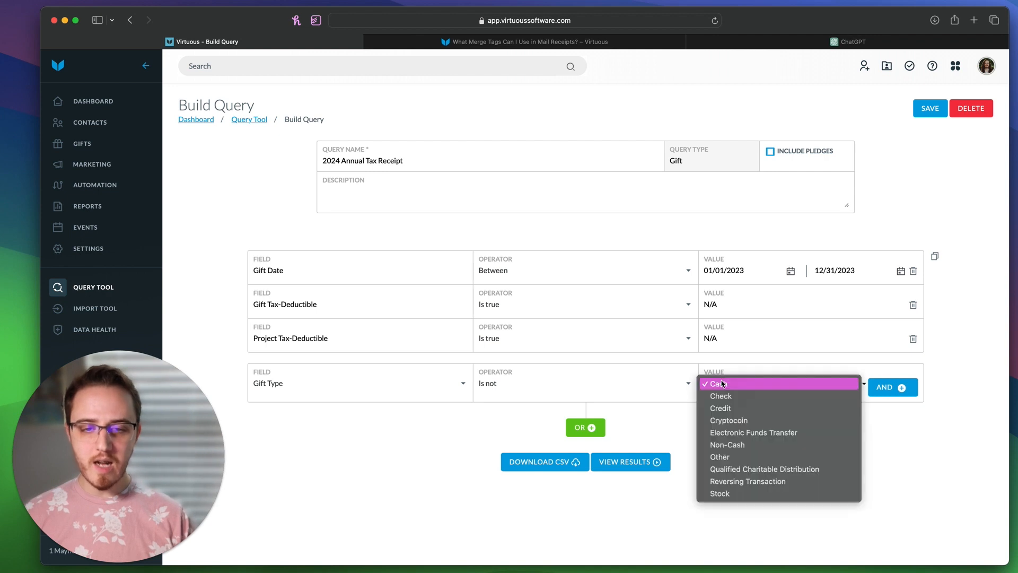
left_click(742, 445)
left_click(896, 387)
left_click(793, 382)
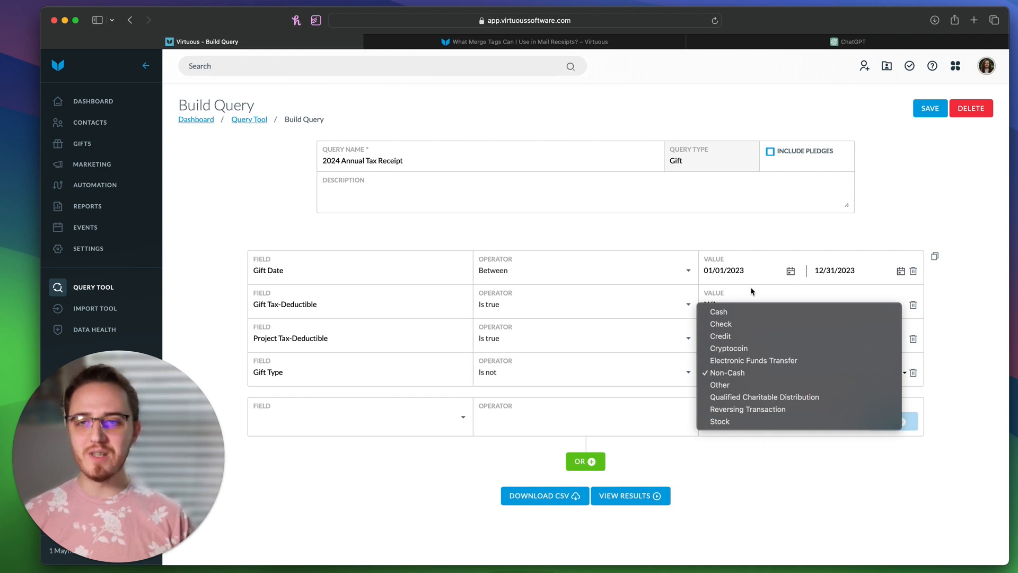
left_click(845, 539)
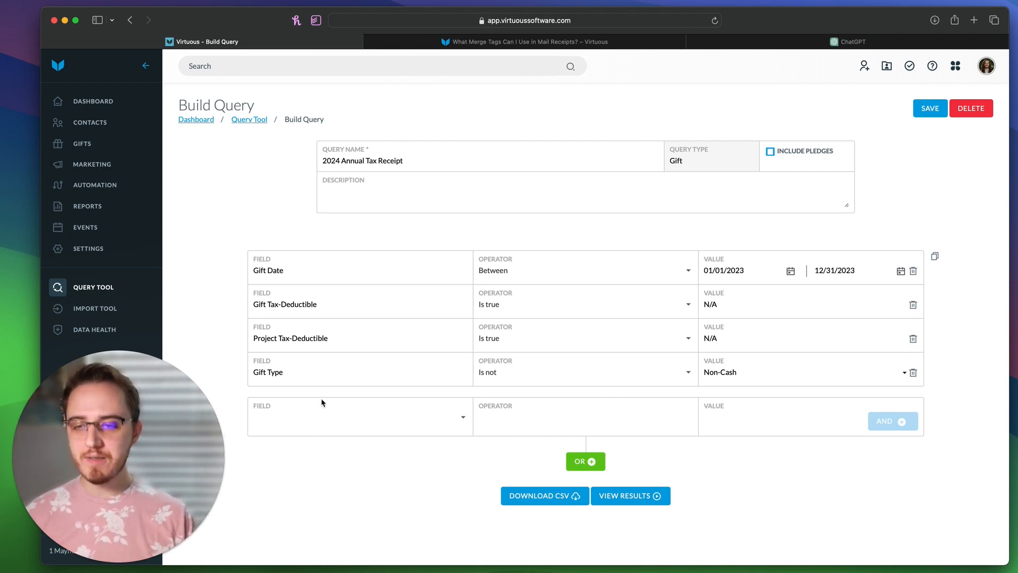
Step: Add a Contact Tag condition with the Is none of operator
left_click(316, 421)
type("tags")
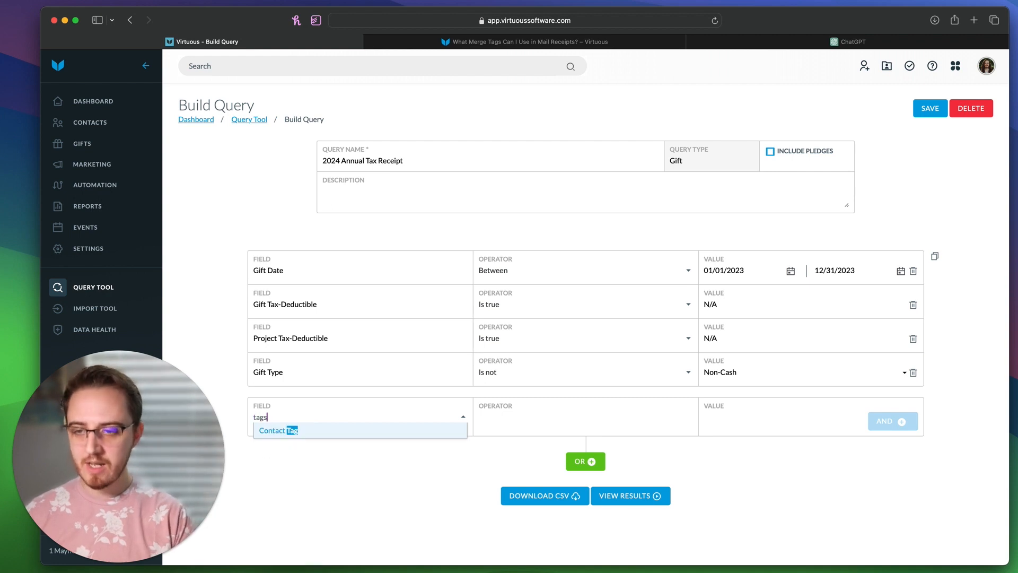
key("Return")
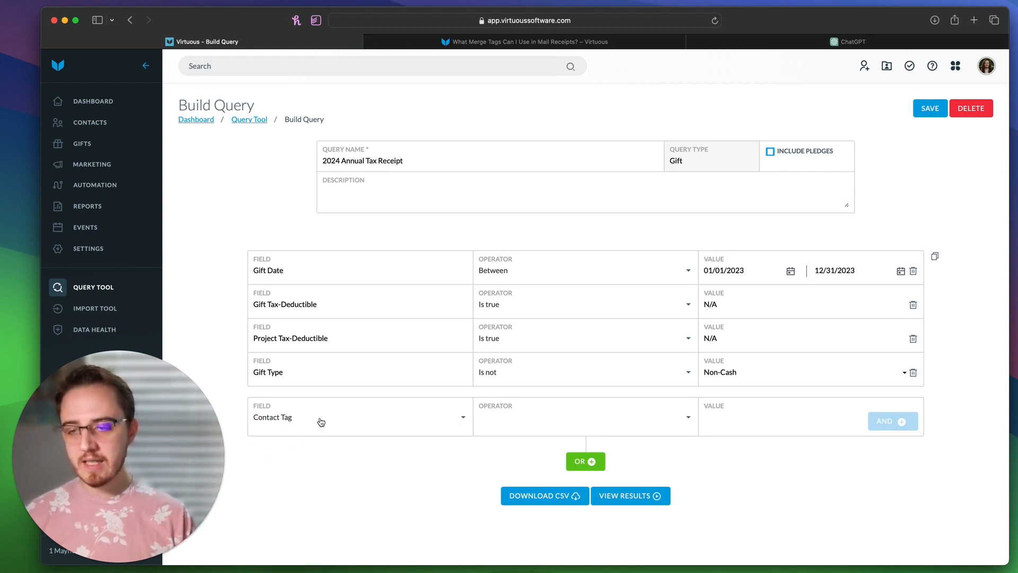
left_click(513, 419)
left_click(519, 447)
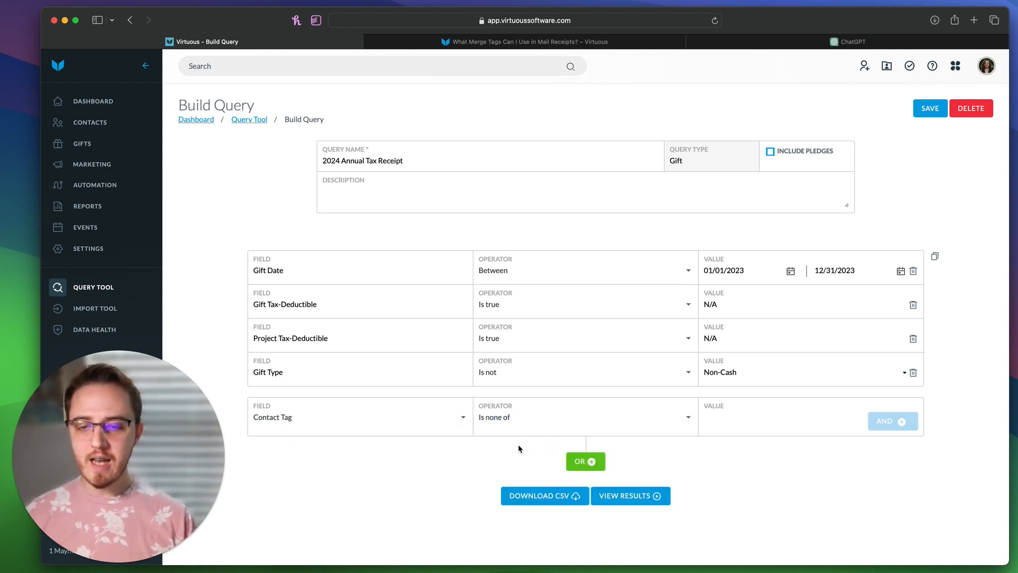
Step: Leave the contact tag value empty and save the 2024 Annual Tax Receipt query
left_click(736, 413)
type("Dona")
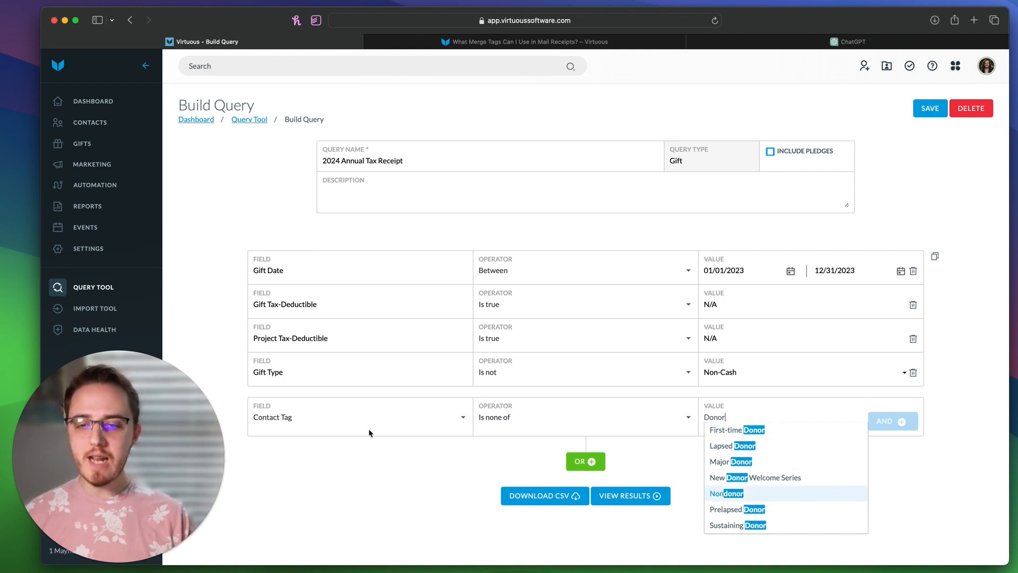
key("BackSpace")
key("BackSpace")
key("BackSpace")
key("BackSpace")
key("BackSpace")
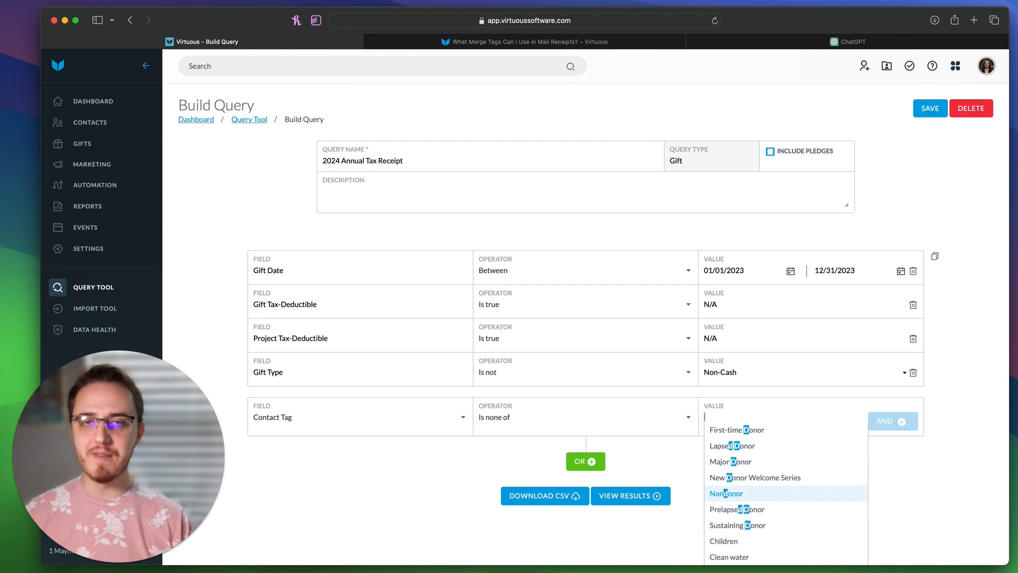
left_click(598, 414)
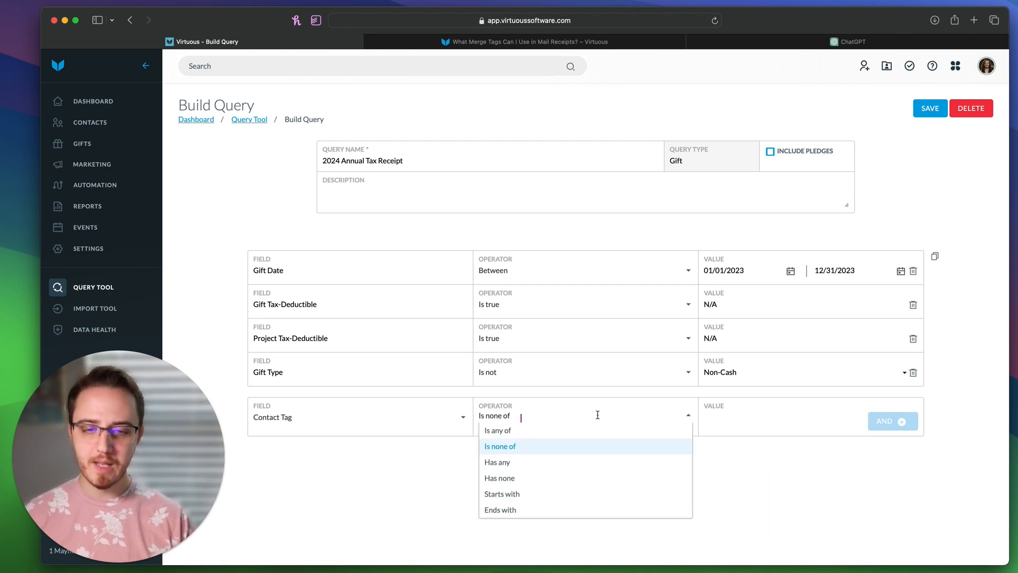
left_click(848, 228)
left_click(936, 112)
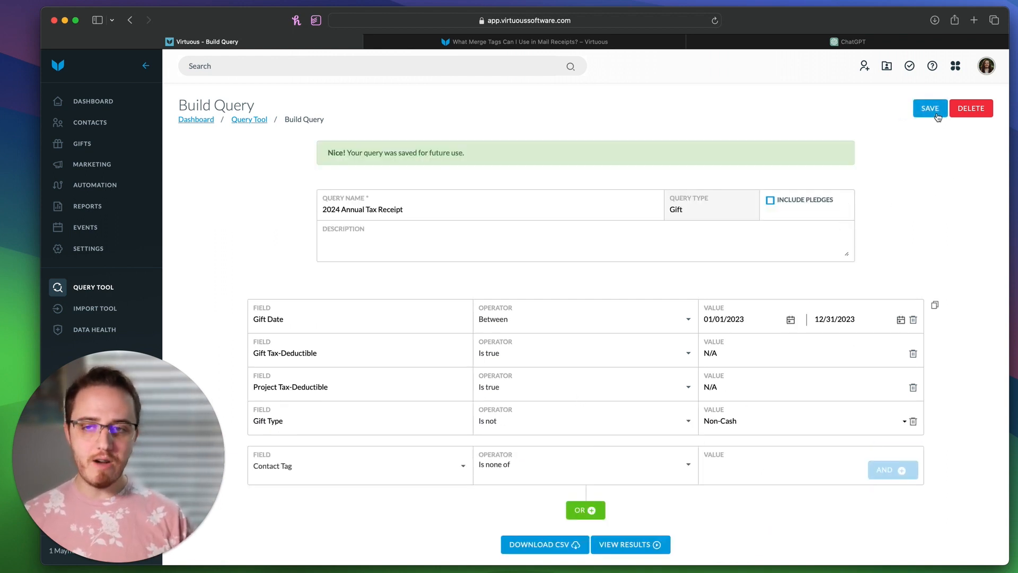
left_click(631, 546)
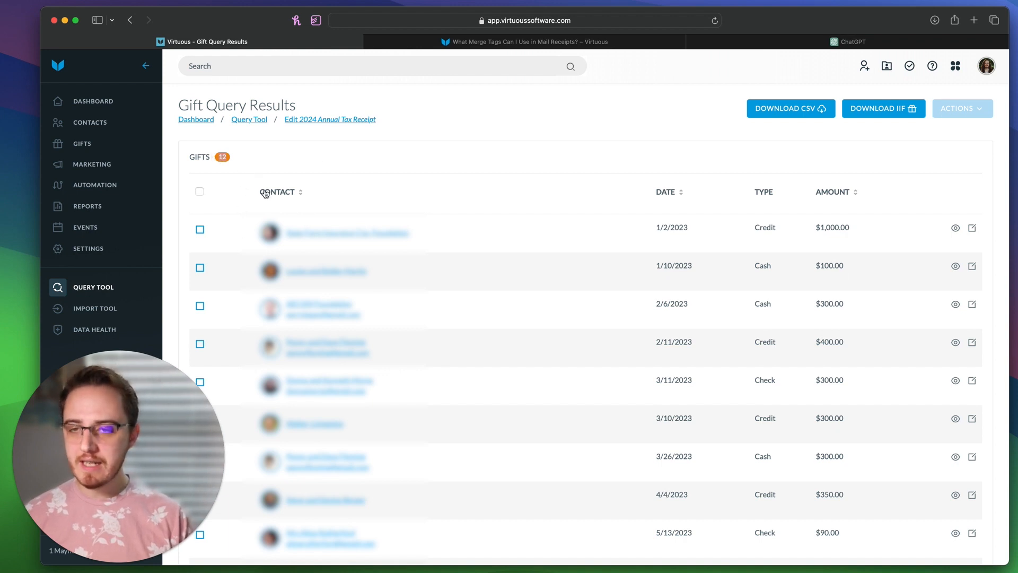
left_click(200, 191)
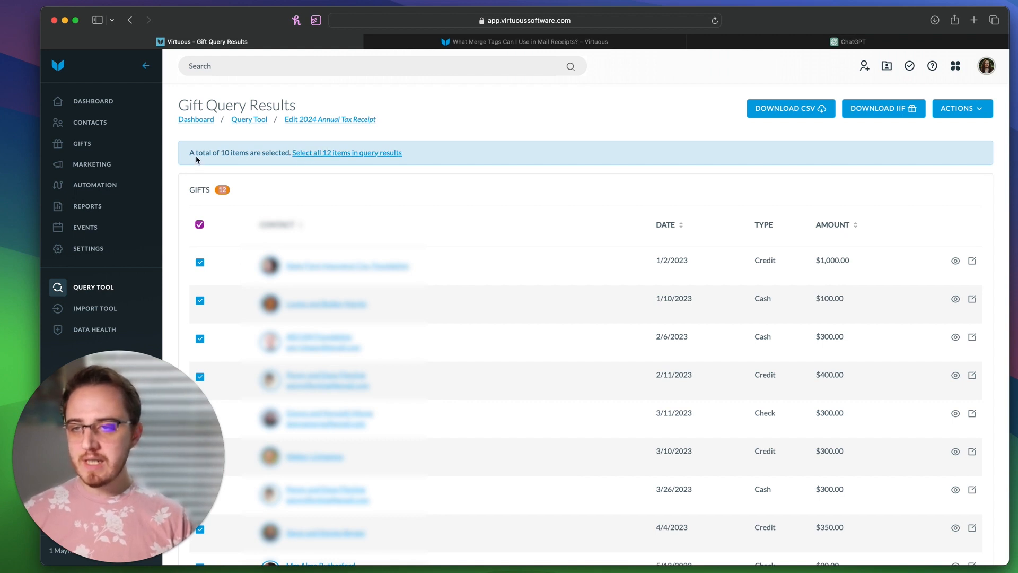
scroll(289, 278, "down", 5)
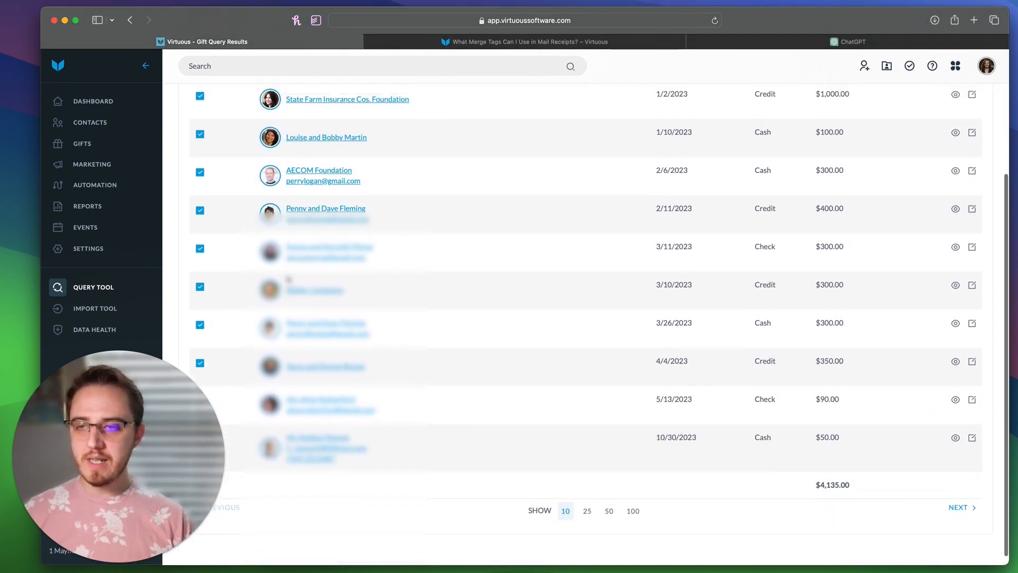
scroll(289, 279, "up", 5)
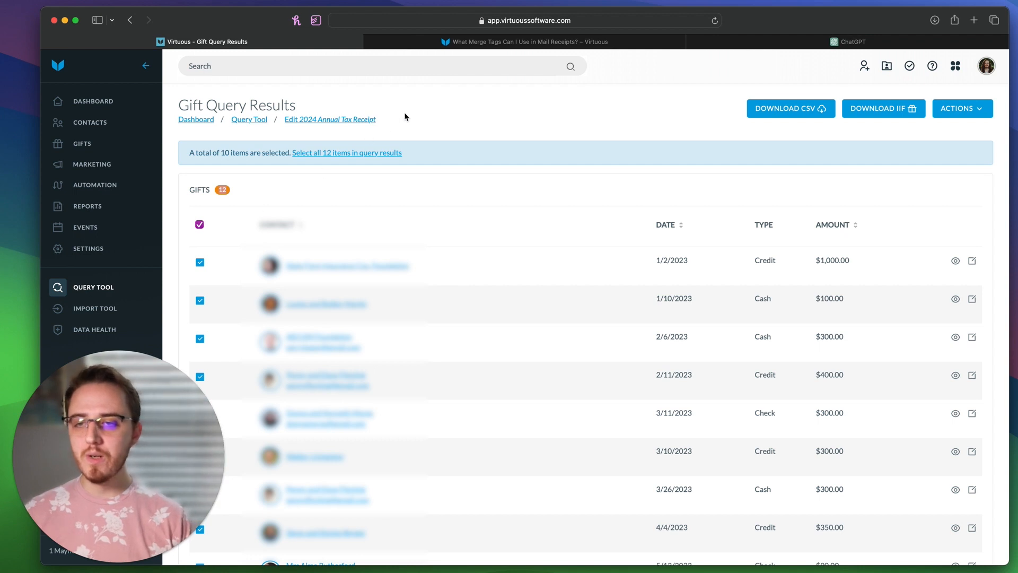
left_click_drag(286, 153, 430, 157)
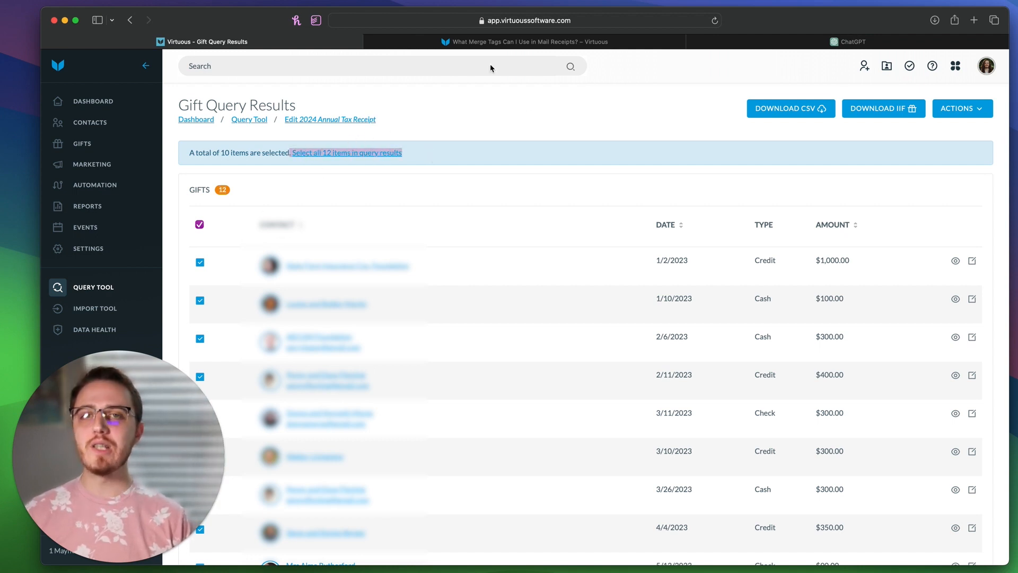
left_click(454, 156)
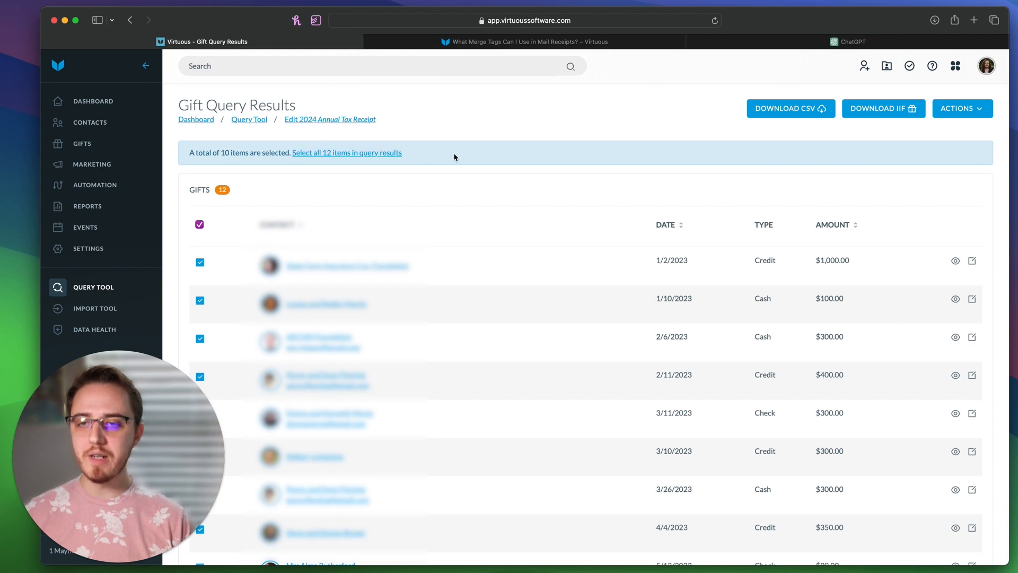
left_click(386, 157)
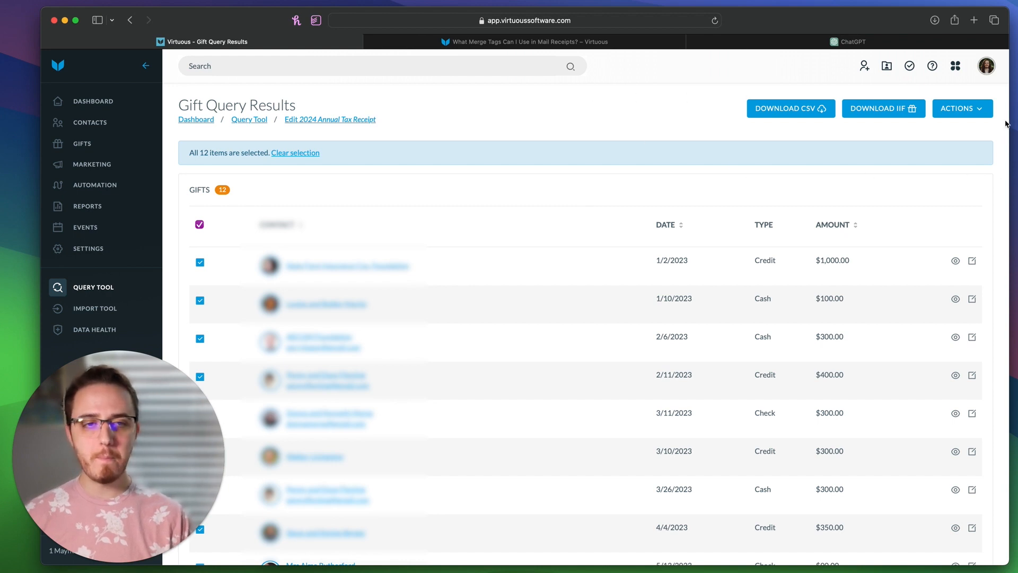
Step: Start receipting the selected gifts with the receipt date set to 11/01/2023
left_click(979, 117)
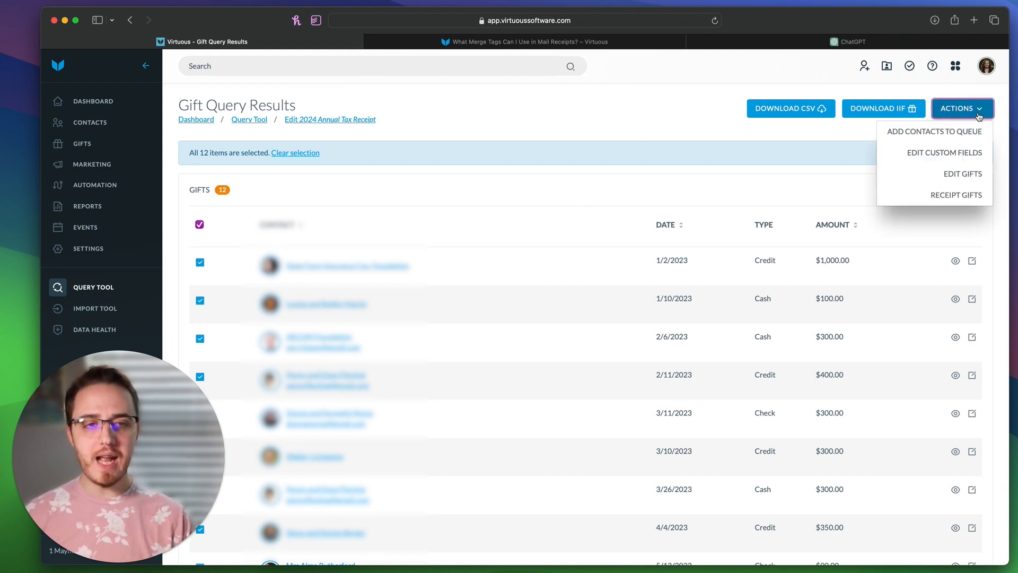
left_click(945, 195)
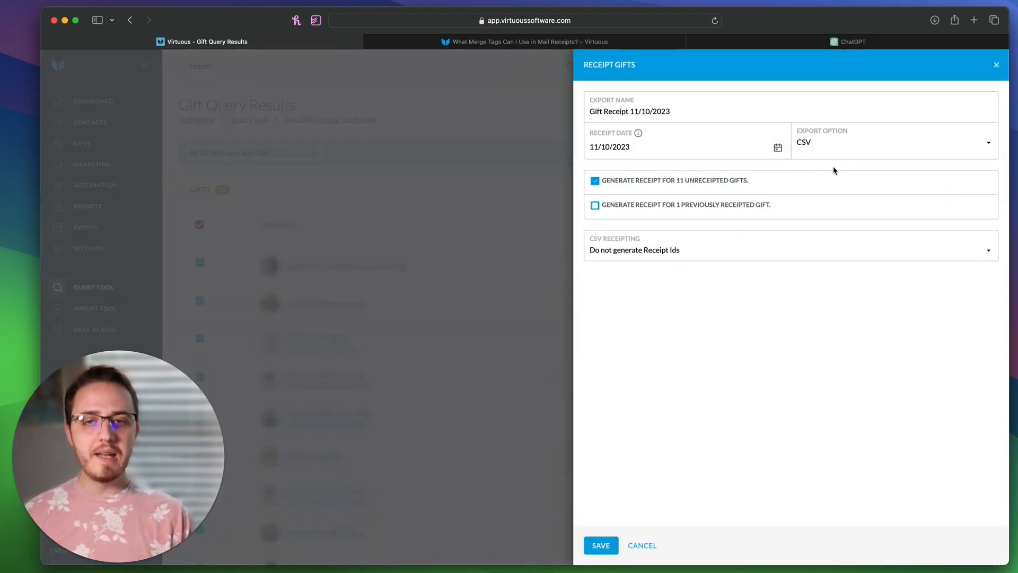
left_click(640, 151)
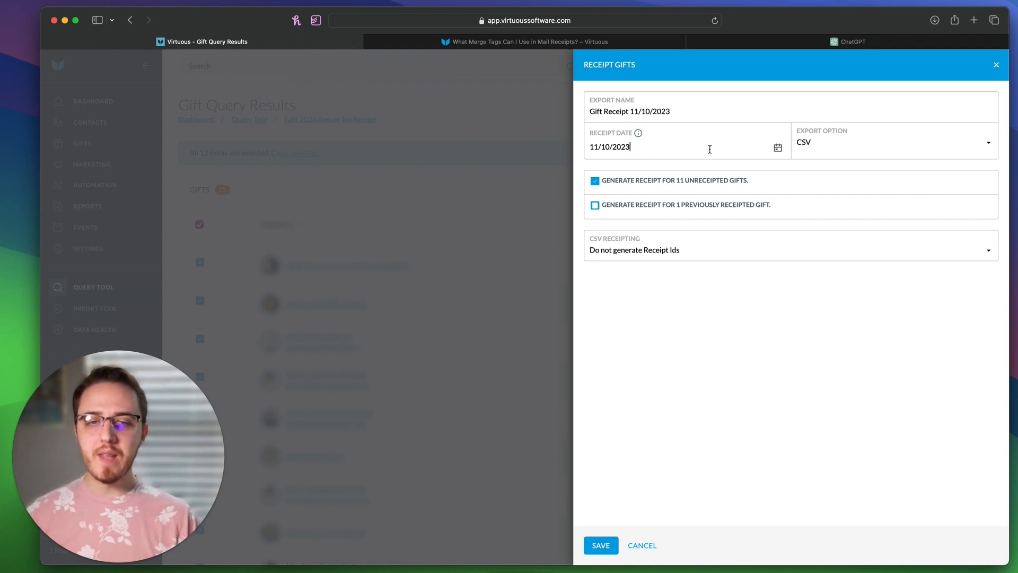
left_click(778, 148)
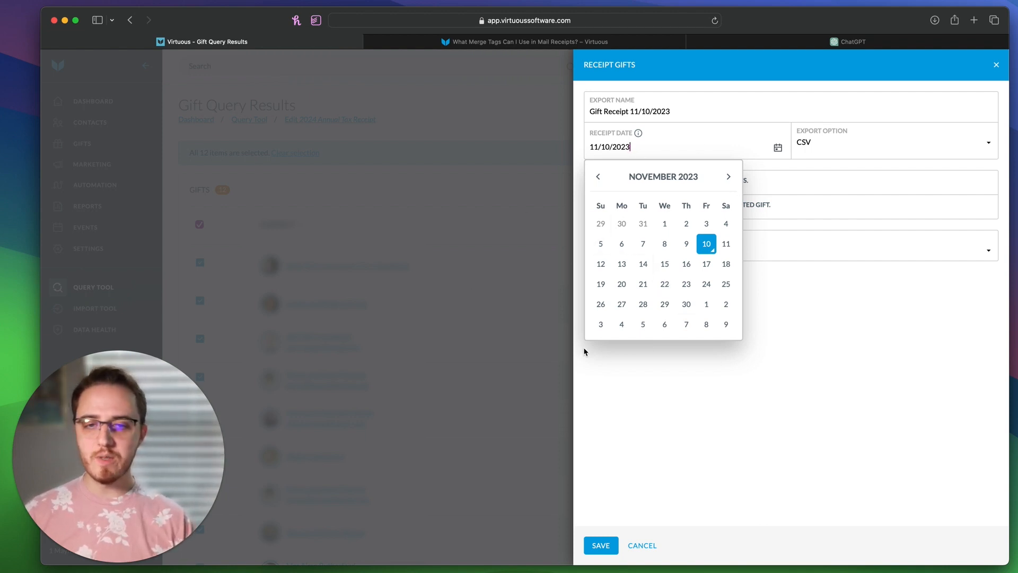
left_click(664, 224)
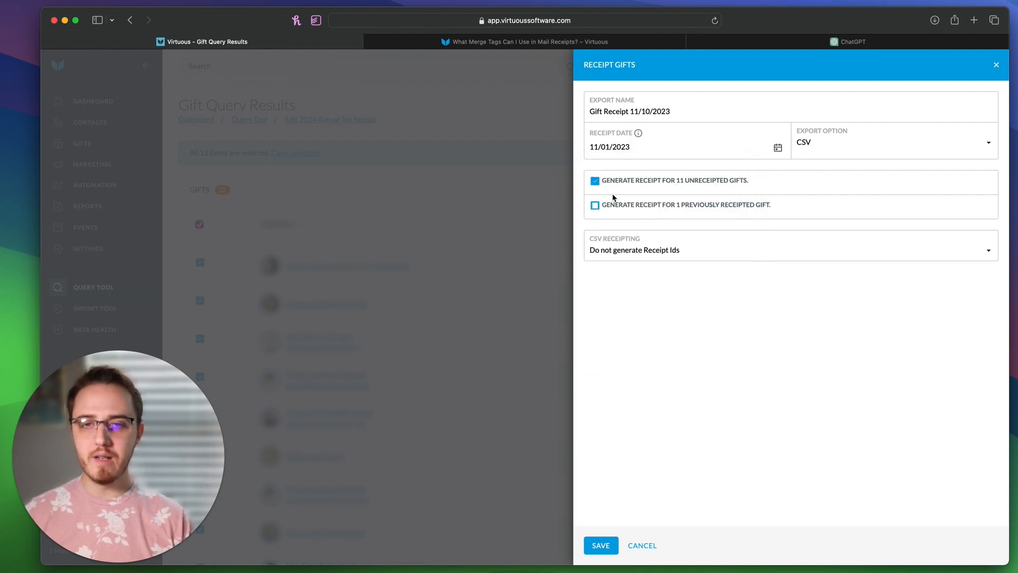
left_click(832, 146)
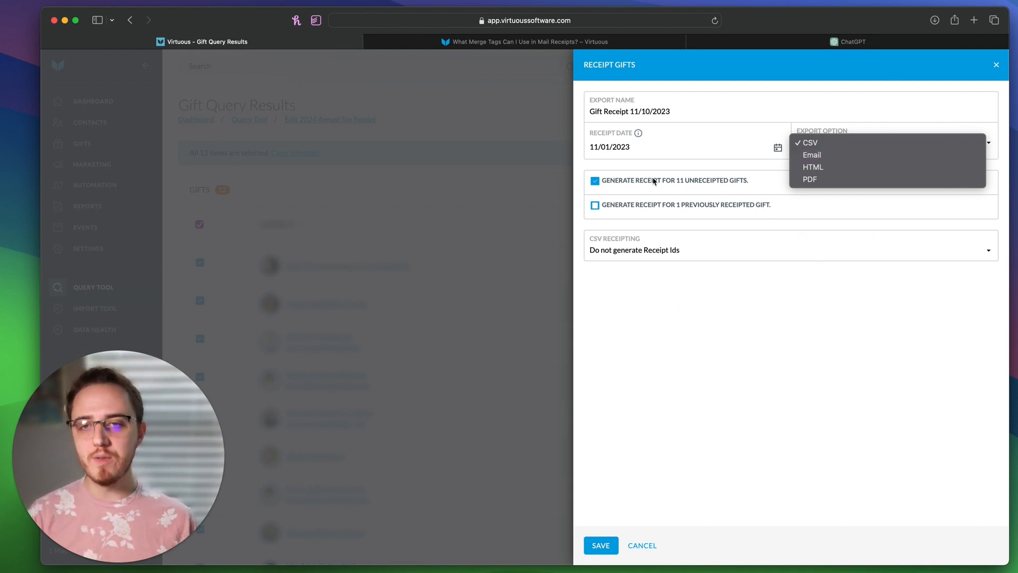
Step: Export as PDF, including the 11 unreceipted gifts and the 1 previously receipted gift
left_click(616, 269)
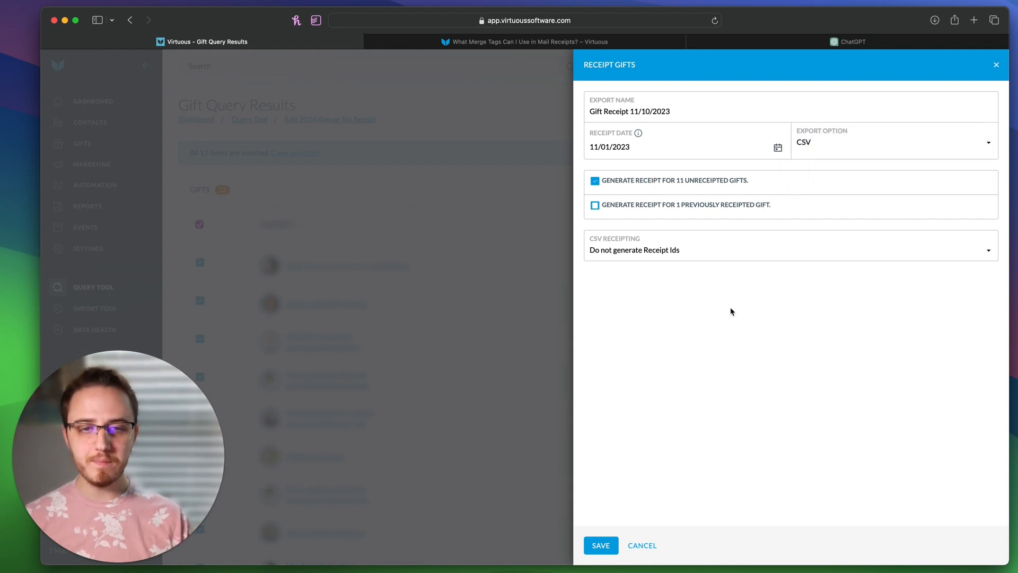
left_click(880, 135)
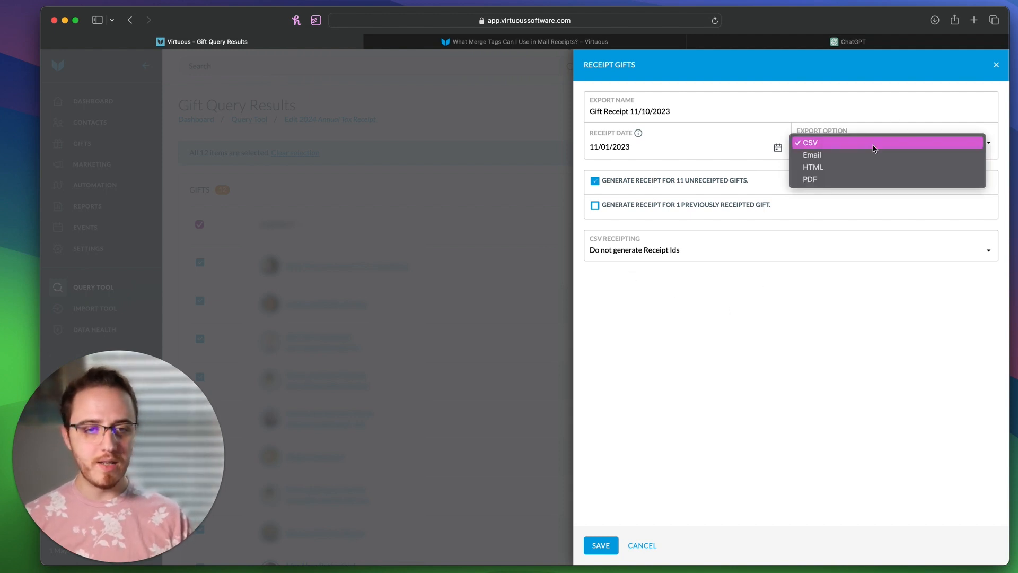
left_click(847, 178)
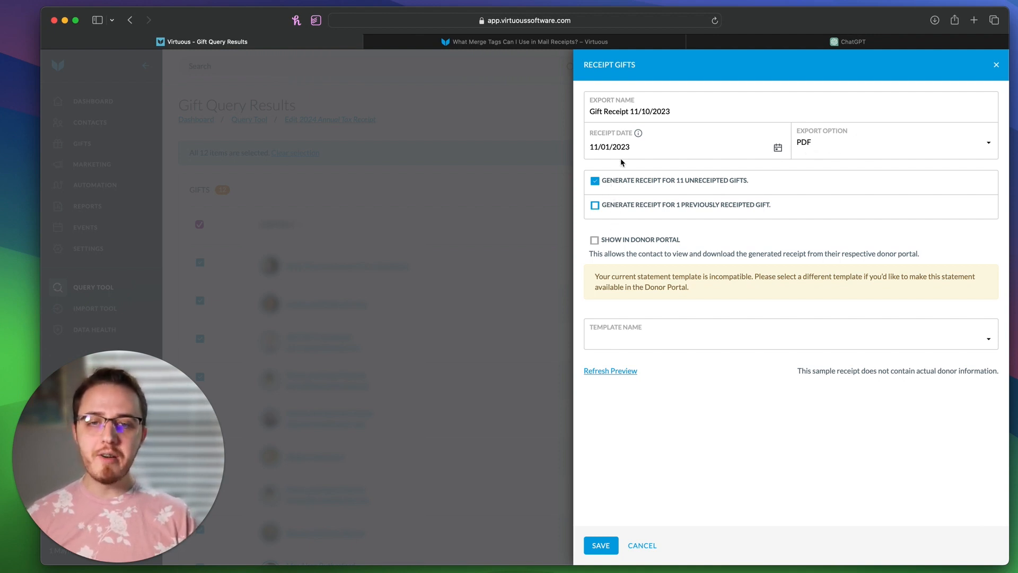
left_click_drag(623, 186, 682, 209)
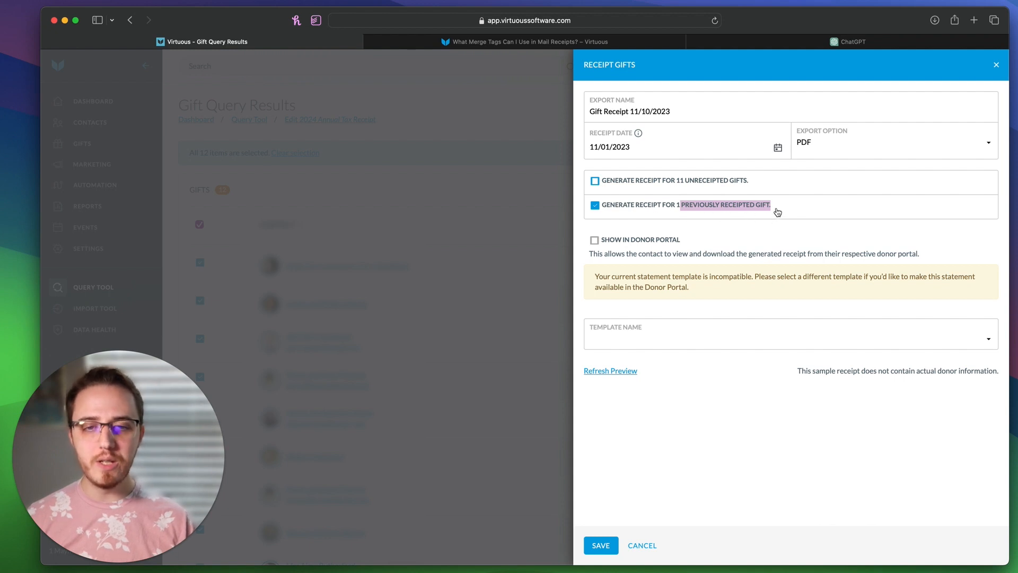
left_click(776, 212)
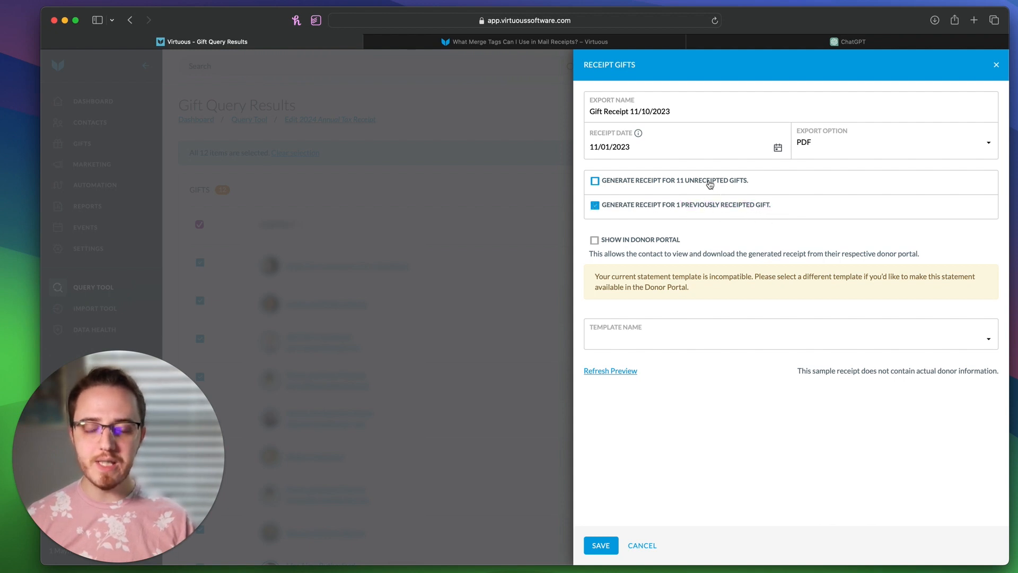
left_click(710, 183)
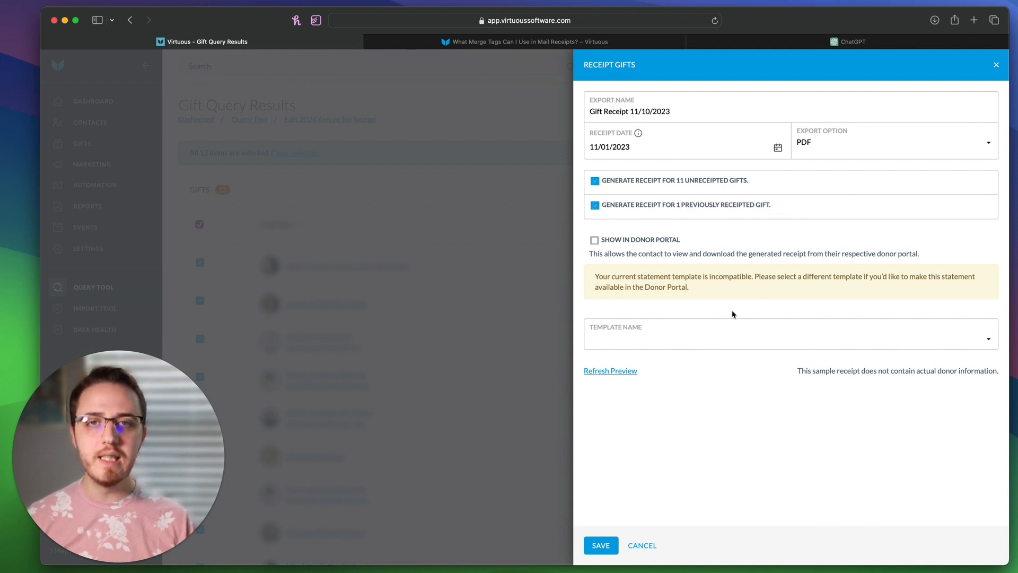
left_click(658, 211)
left_click(658, 211)
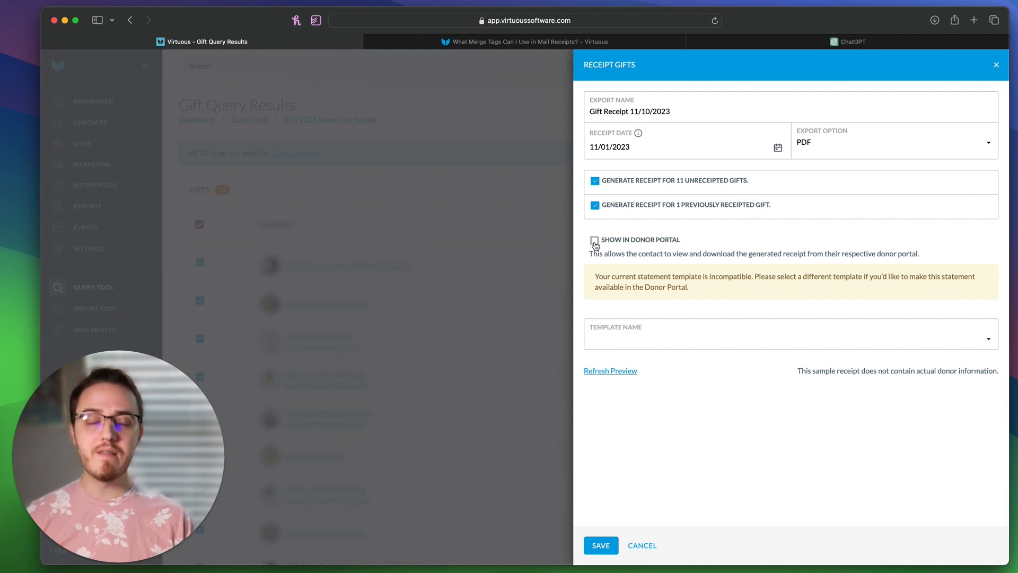
Step: Apply the 2024 Annual Receipt Template (Mail) and refresh the receipt preview
left_click(703, 346)
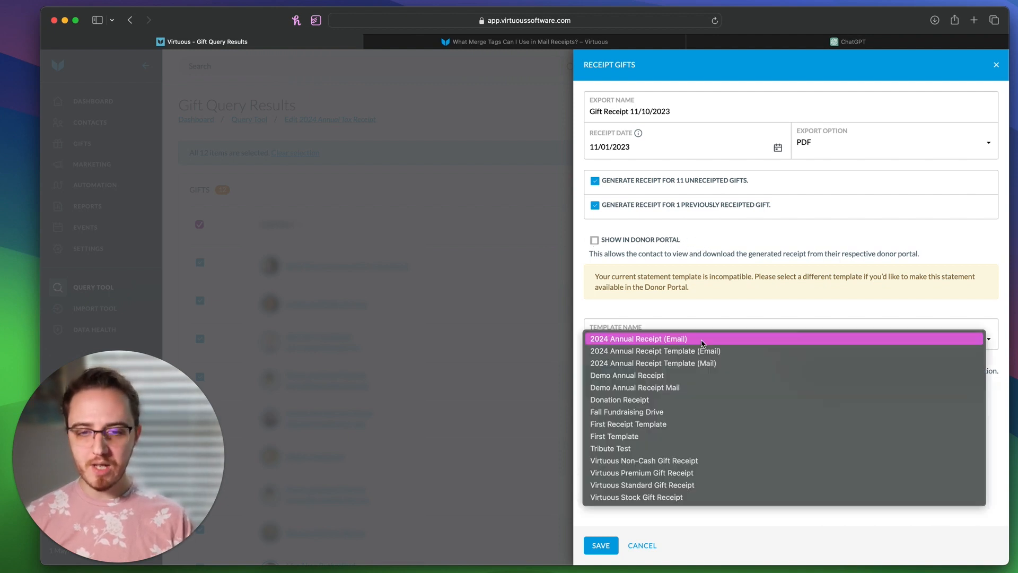
left_click(692, 366)
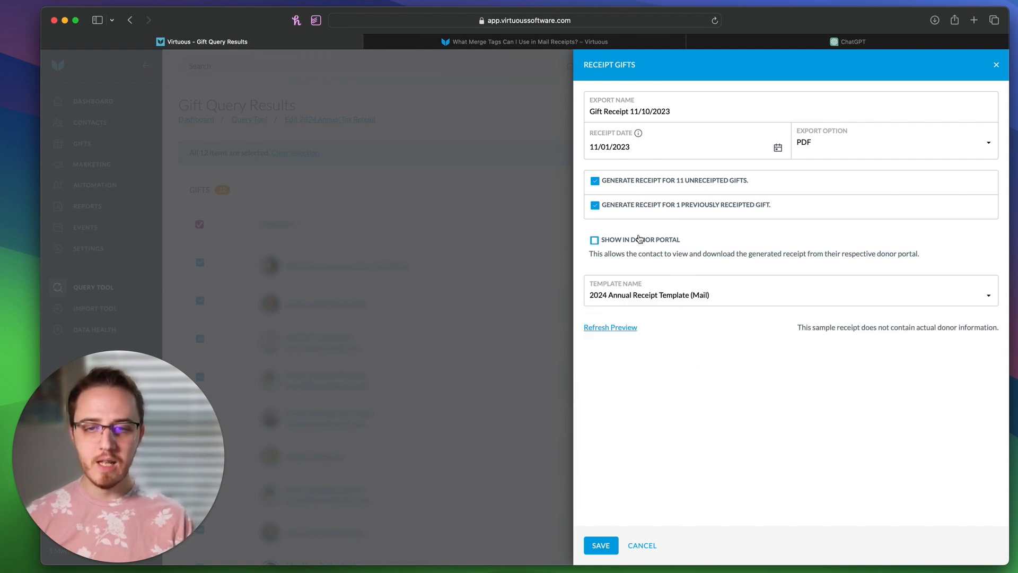
left_click(627, 328)
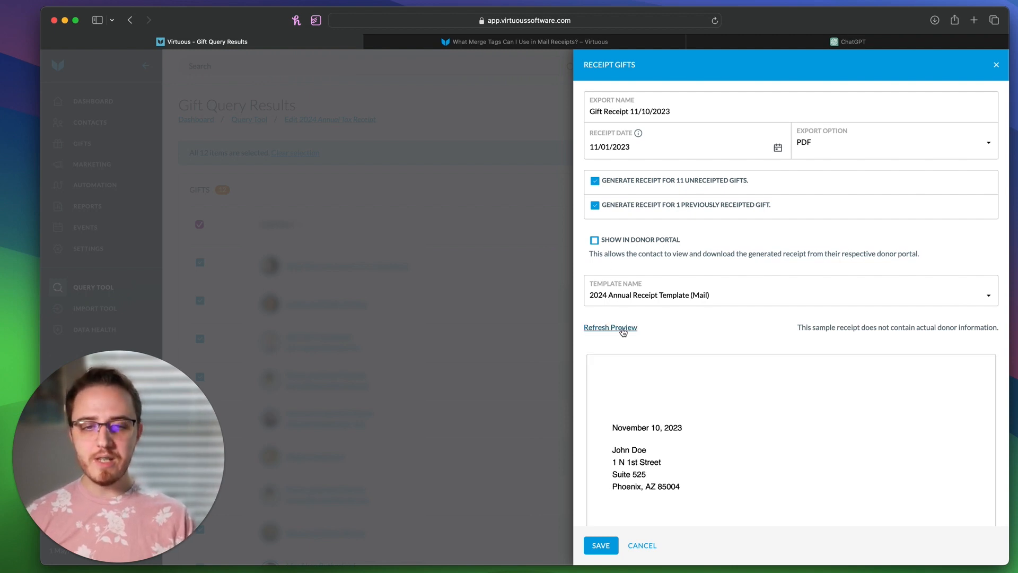
Step: Scroll through the sample receipt letter and its 2023 gift table
scroll(728, 329, "down", 5)
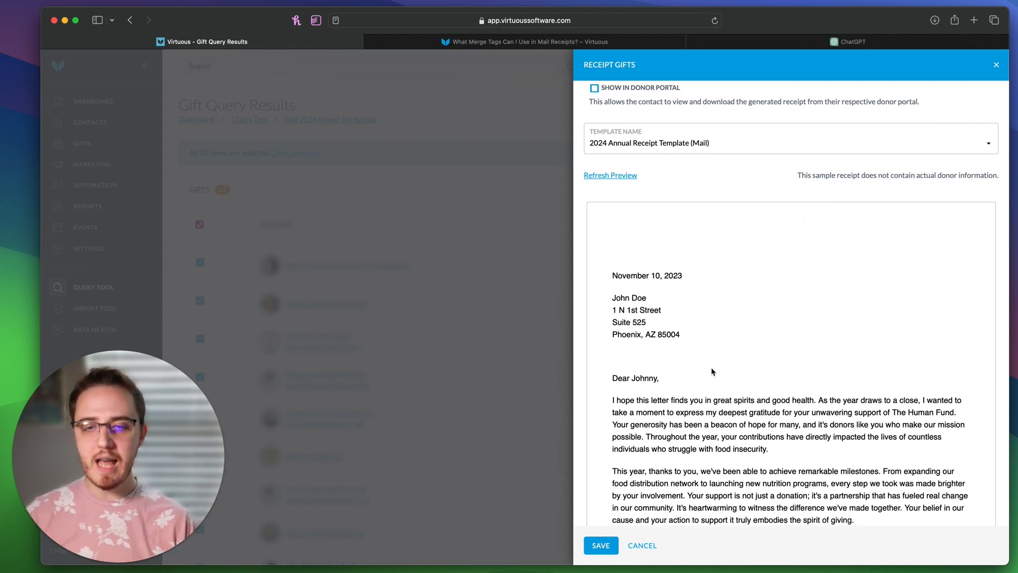
left_click_drag(628, 299, 660, 302)
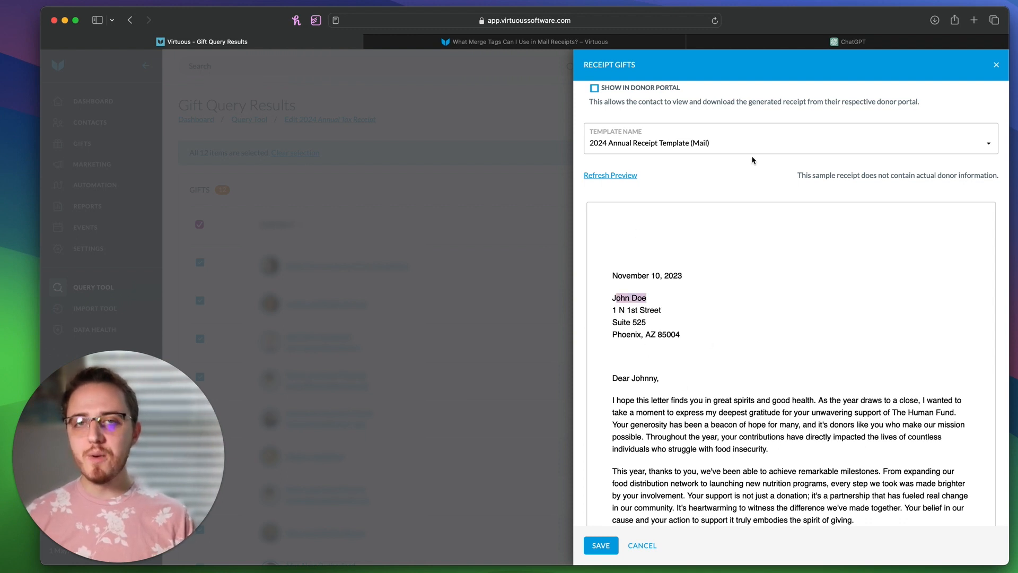
scroll(715, 290, "down", 5)
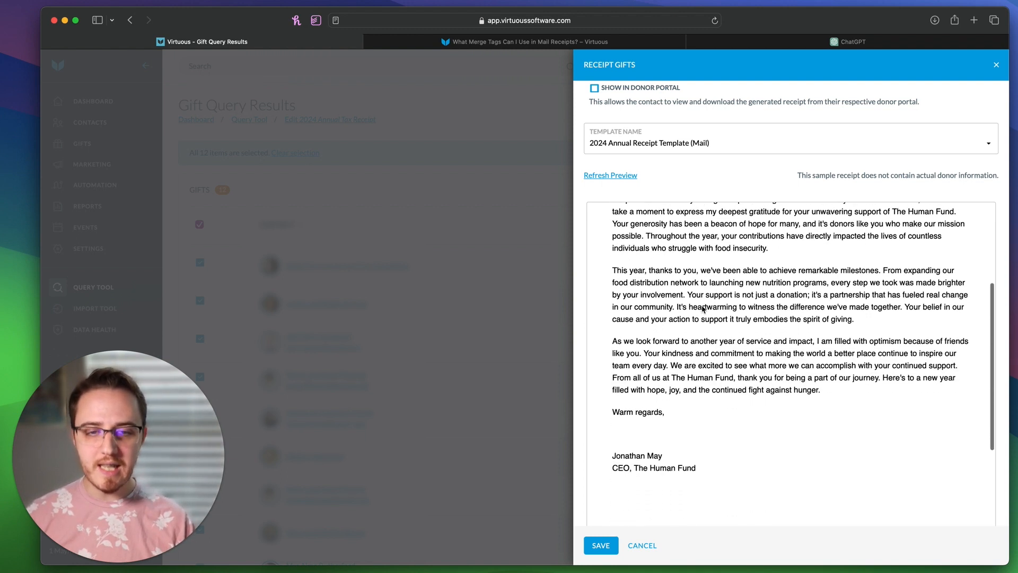
scroll(636, 215, "up", 2)
left_click_drag(614, 240, 748, 316)
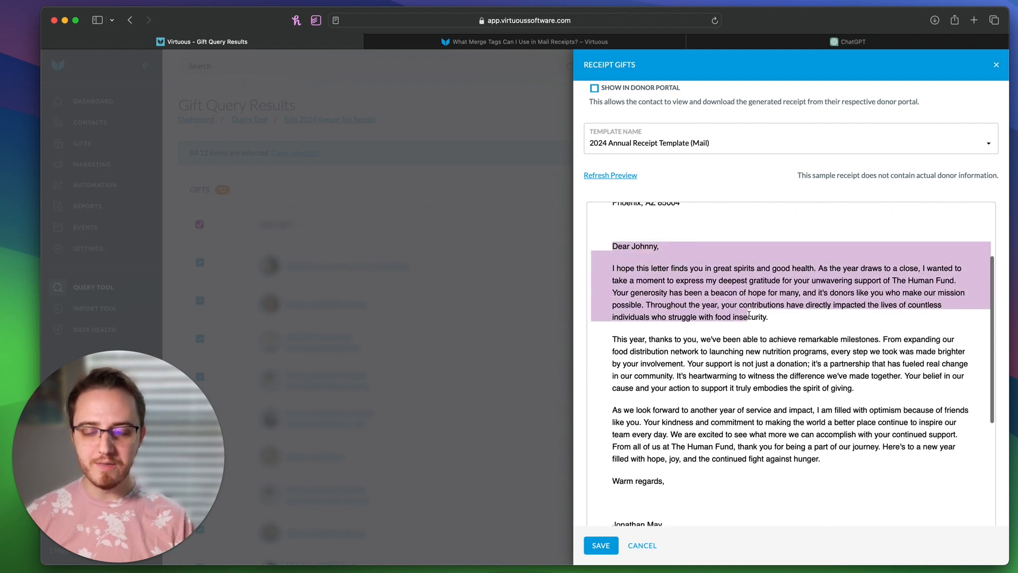
left_click(748, 316)
scroll(748, 316, "down", 10)
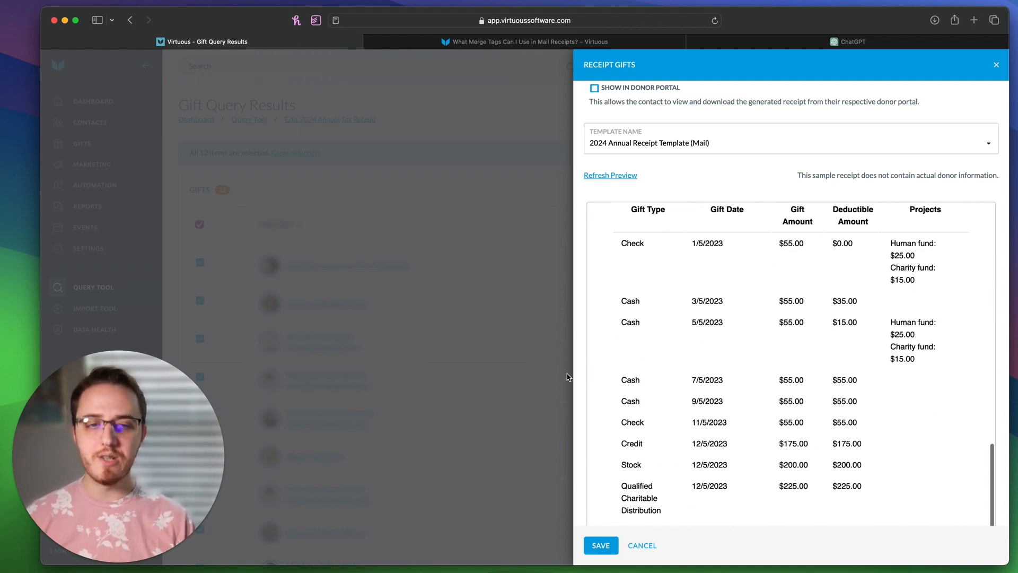
scroll(792, 301, "down", 2)
scroll(790, 298, "up", 10)
scroll(791, 298, "down", 8)
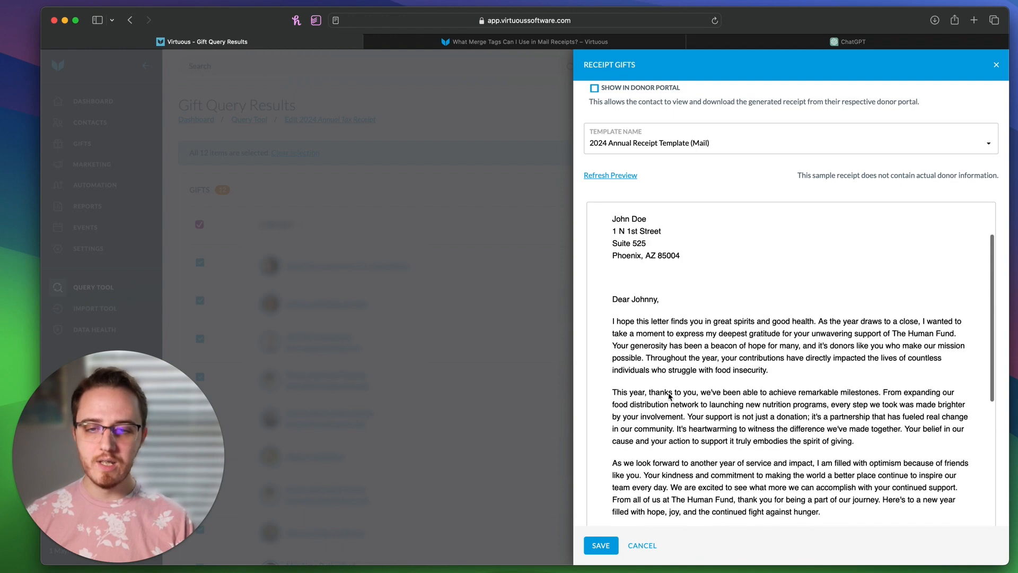
scroll(669, 397, "down", 1)
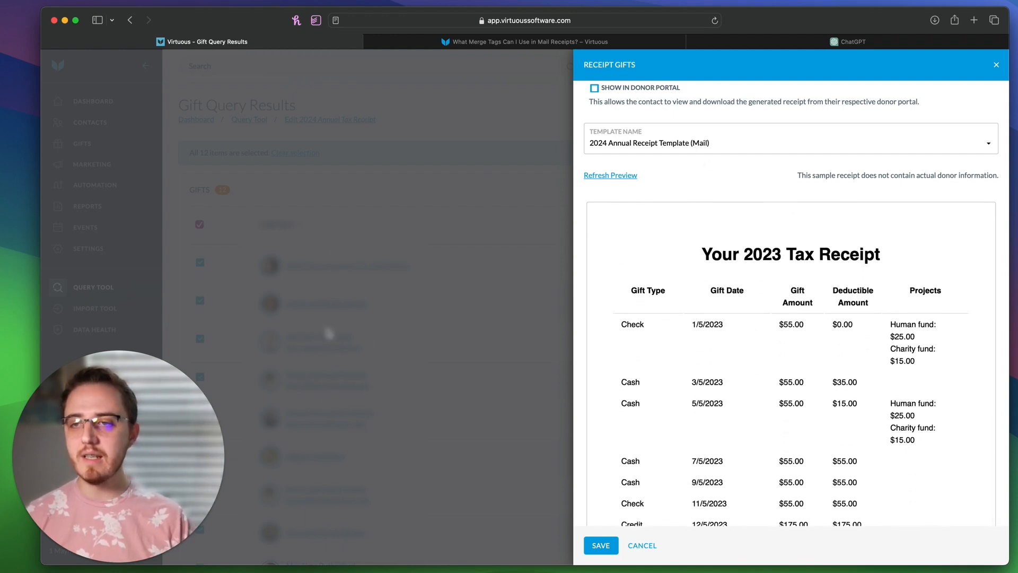
scroll(996, 242, "up", 5)
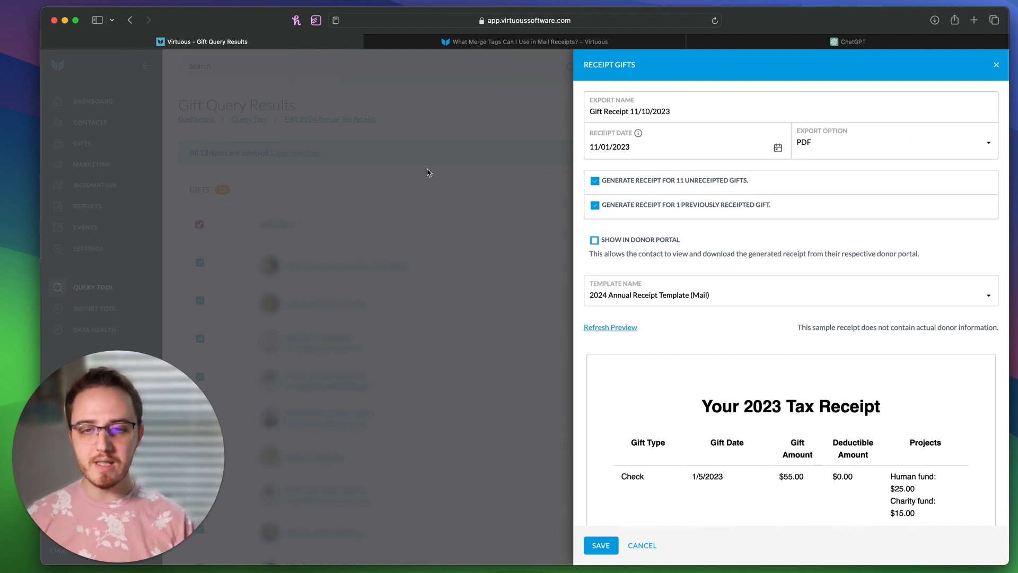
Step: Enable Show in Donor Portal, title the statement '2024 Tax Statement', and save to queue the receipts
left_click(628, 241)
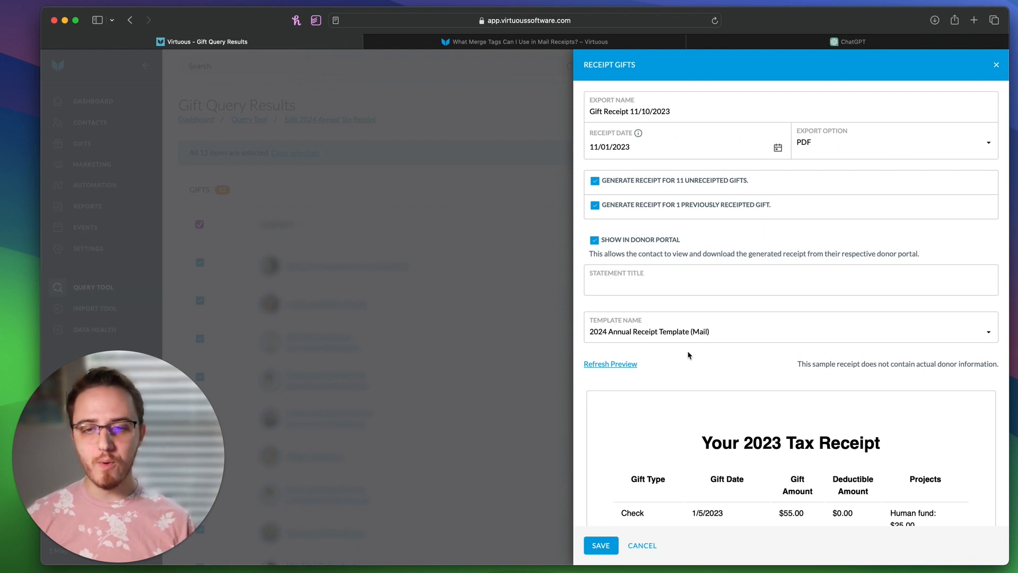
left_click(663, 283)
type("20")
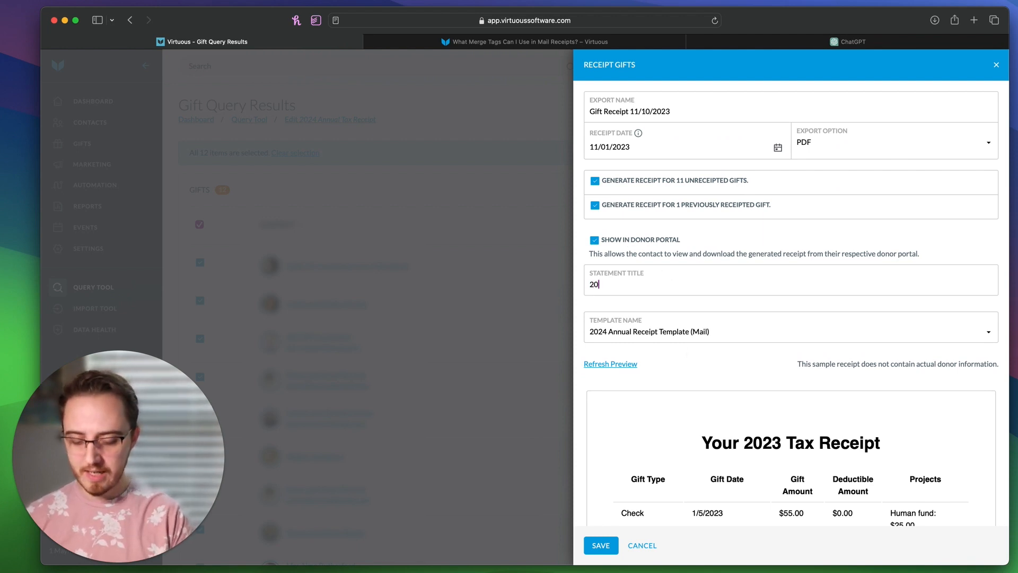
type("24 Ta")
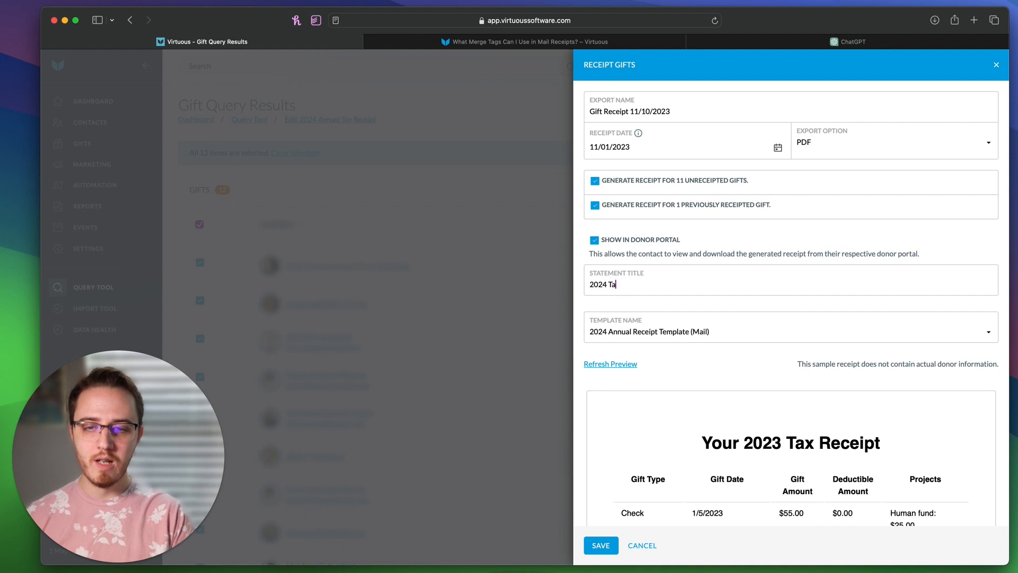
type("x Statement")
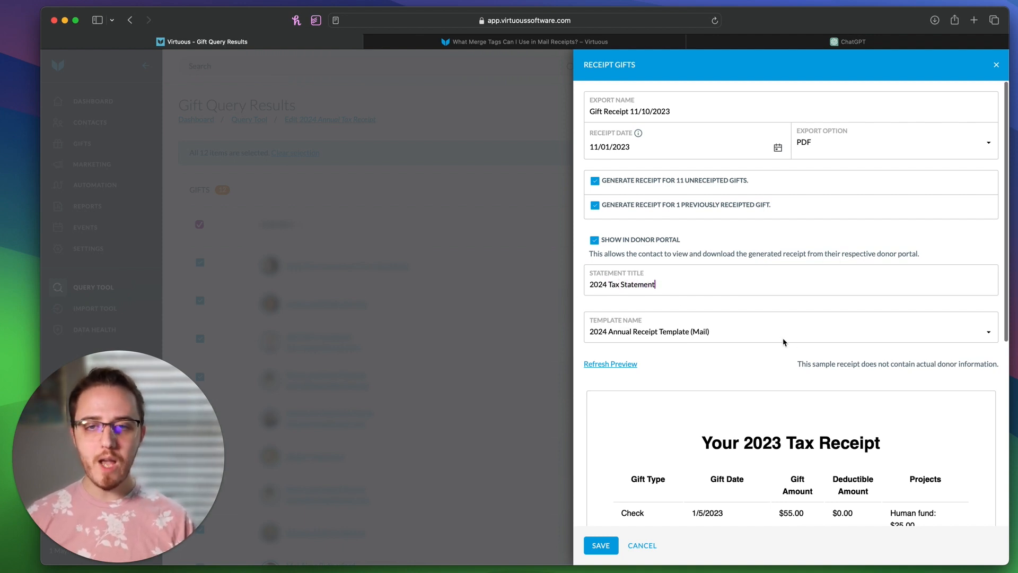
scroll(710, 395, "down", 5)
scroll(720, 391, "down", 3)
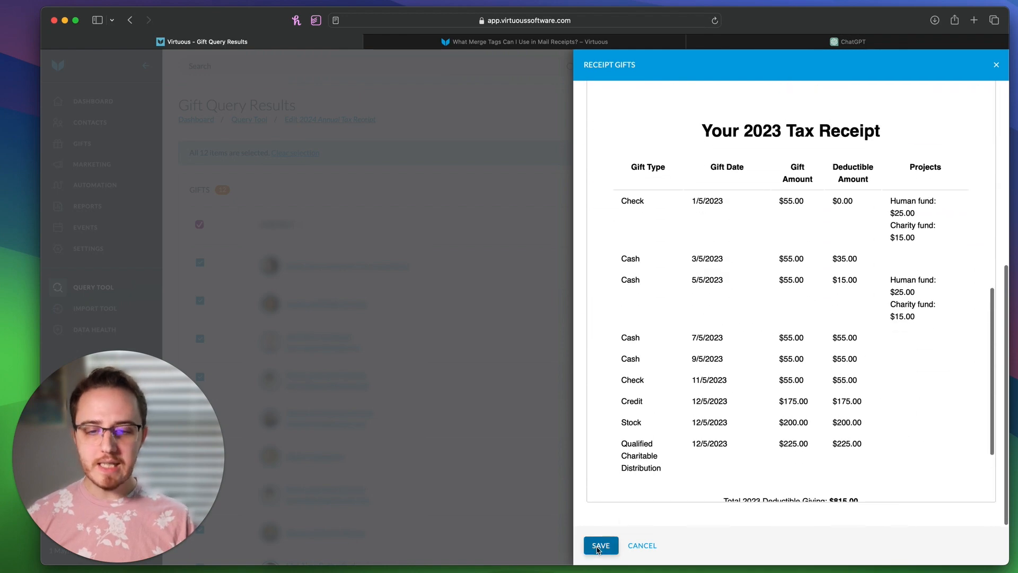
left_click(600, 545)
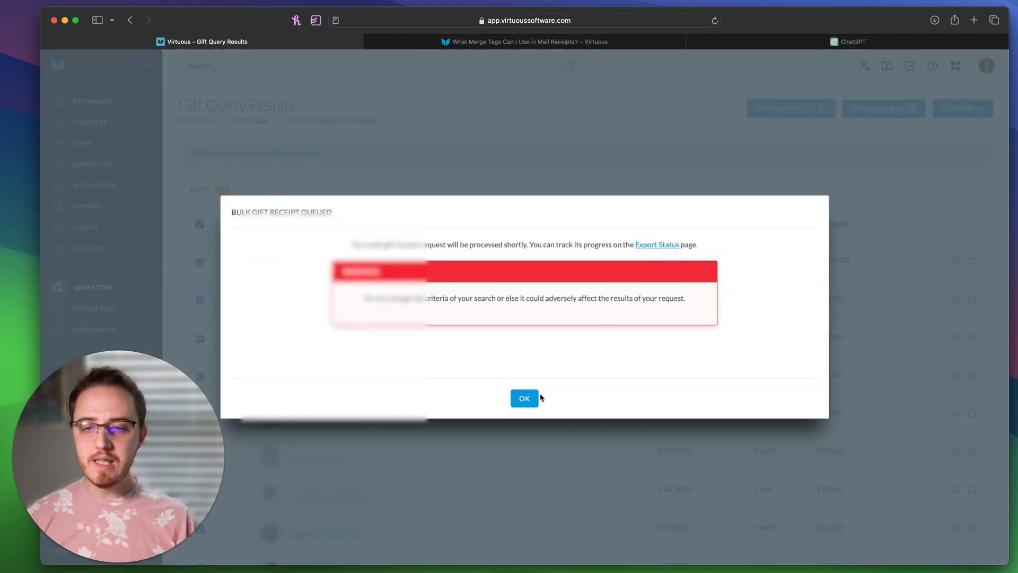
Step: Acknowledge the Bulk Gift Receipt Queued message and wait for the download-ready notice
left_click(524, 398)
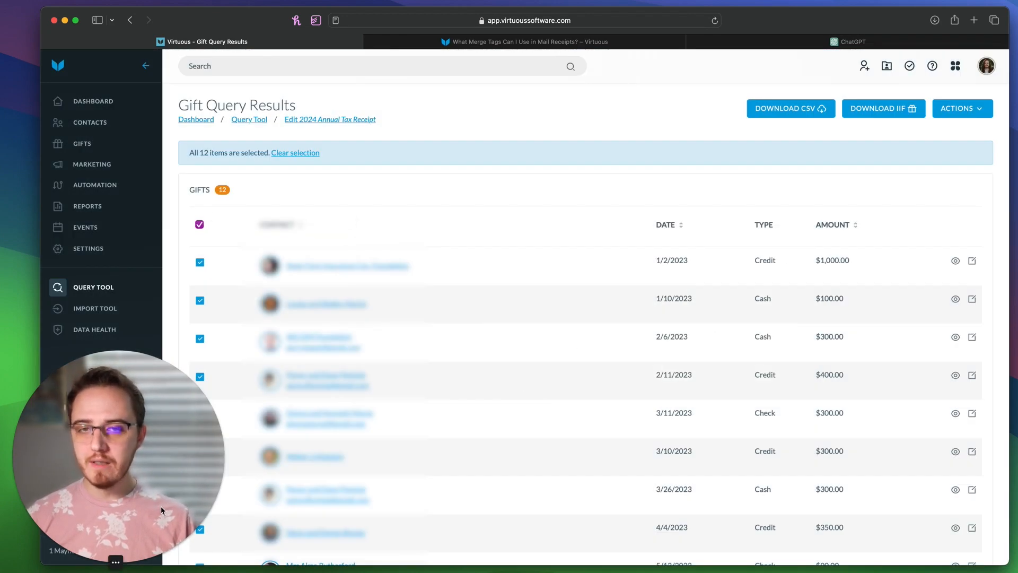
mouse_move(168, 533)
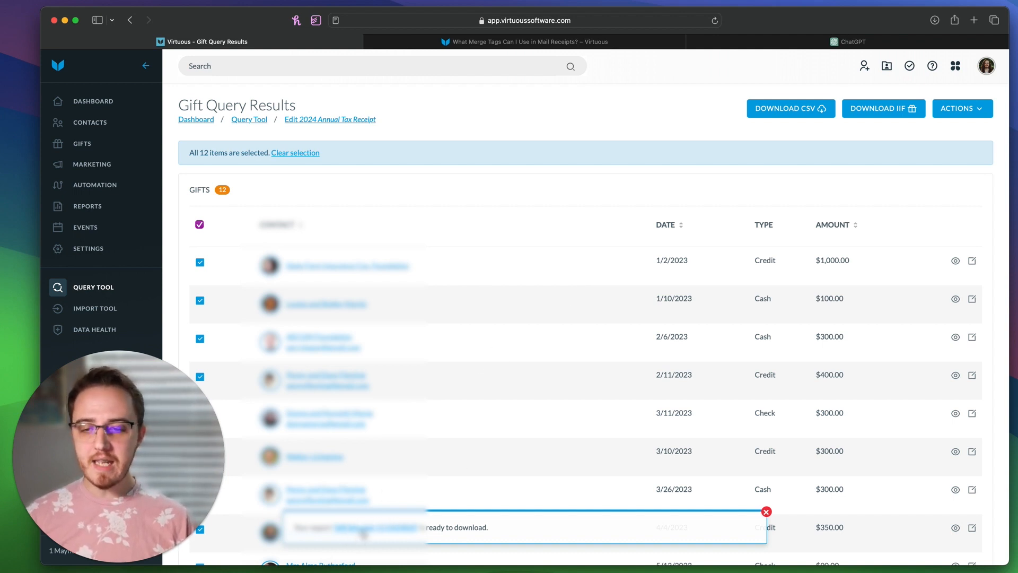
Step: Dismiss the download notice and go to the Downloads page via Quick Actions
left_click(767, 512)
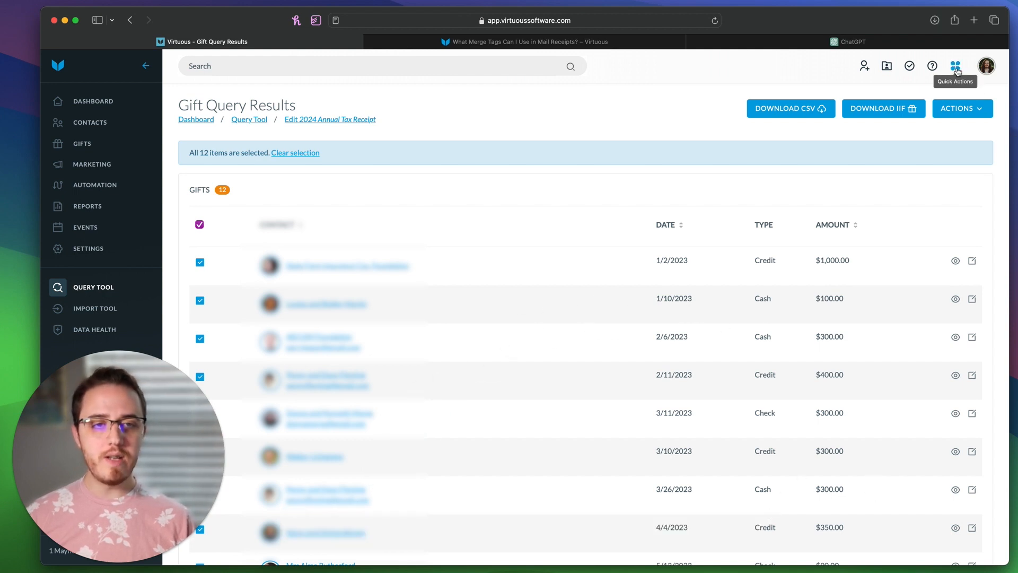
left_click(958, 70)
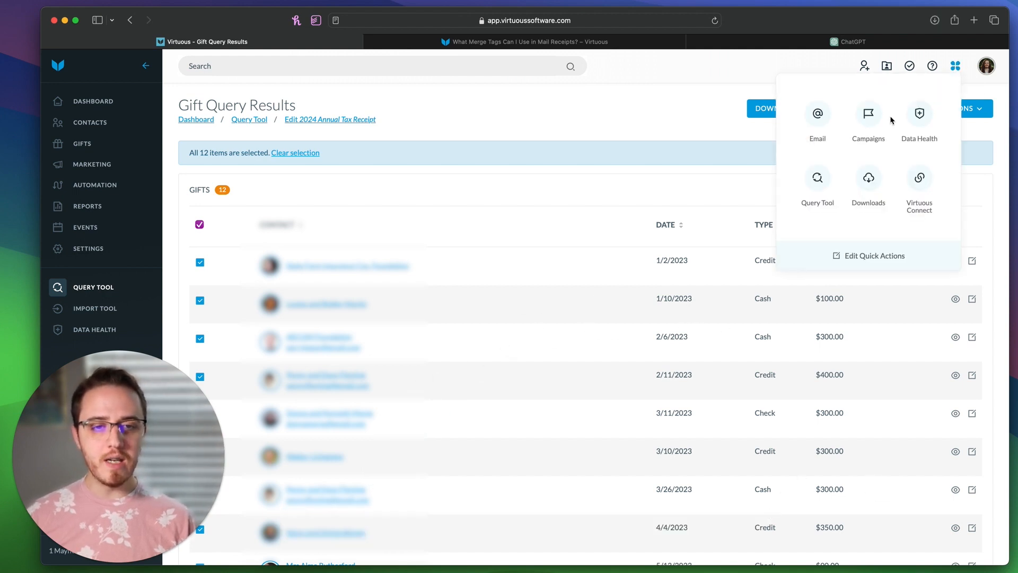
left_click(870, 183)
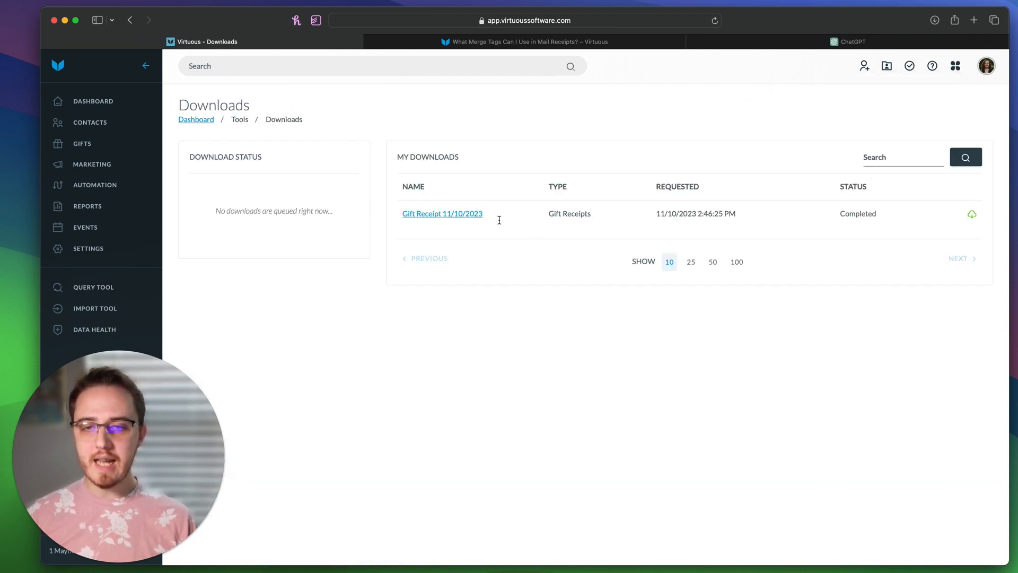
left_click_drag(499, 220, 396, 207)
left_click(514, 257)
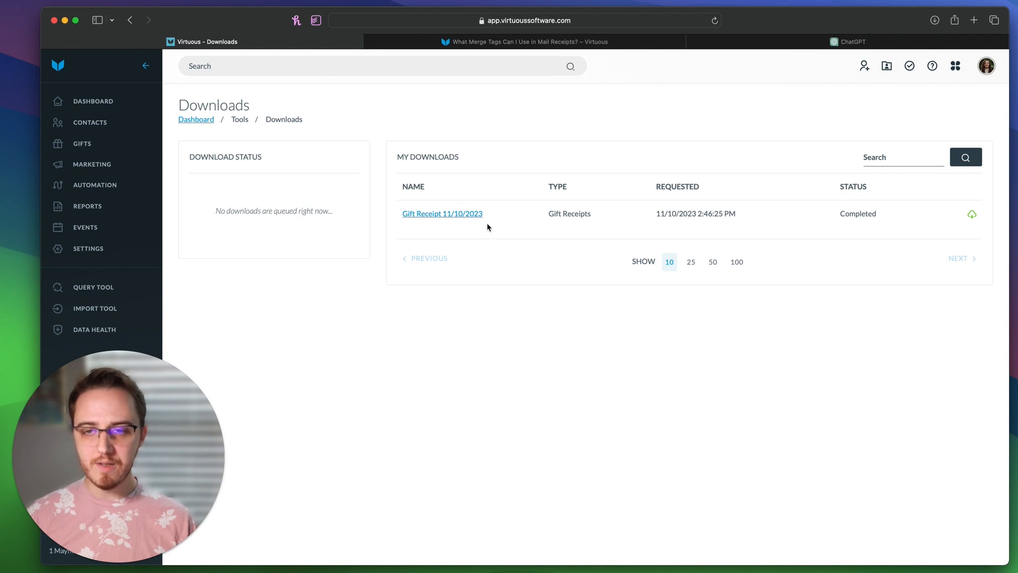
Step: Open the downloaded Gift Receipt 11/10/2023 PDF in its own browser tab
key("super+Tab")
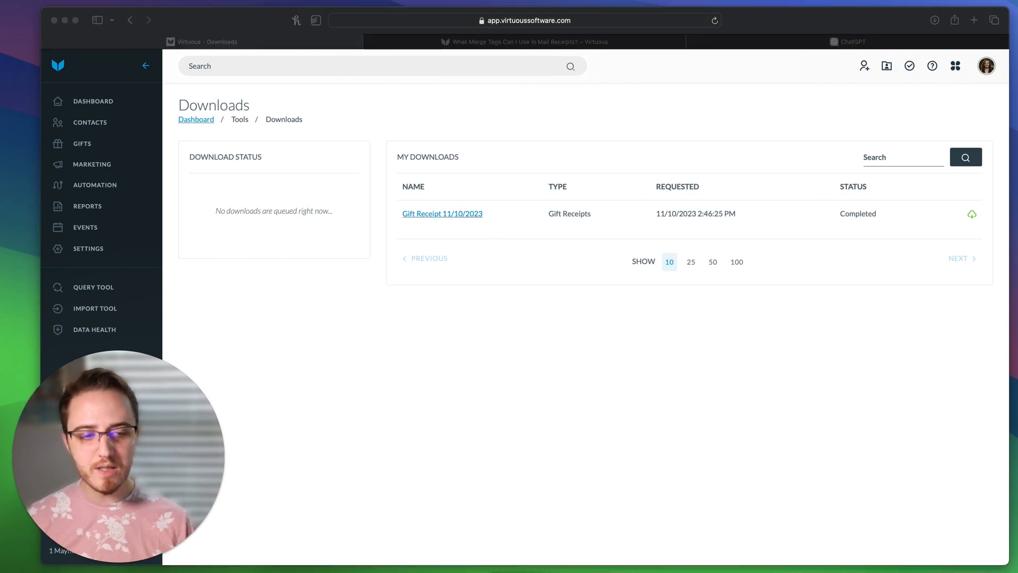
left_click(970, 22)
left_click(918, 43)
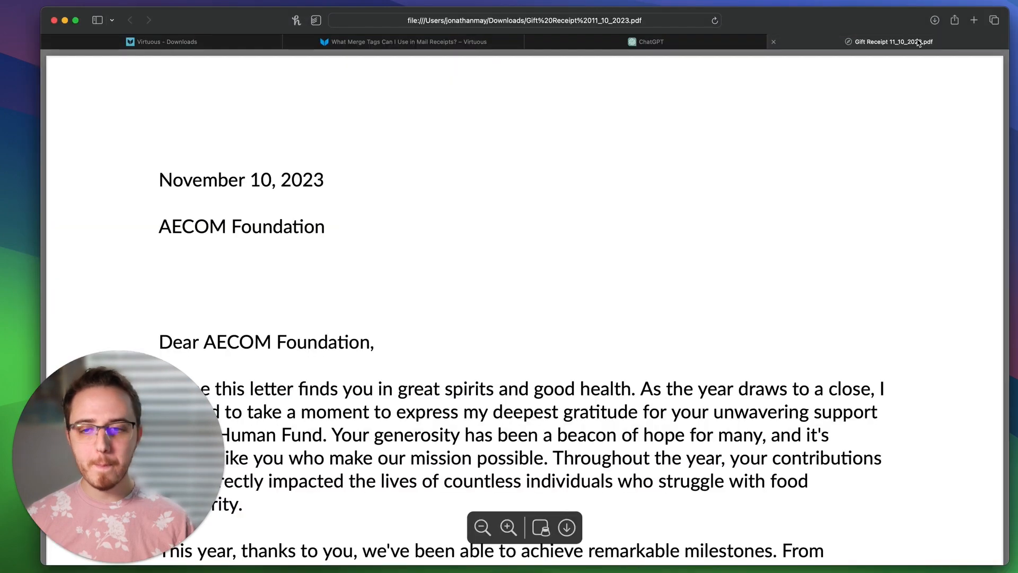
left_click(482, 527)
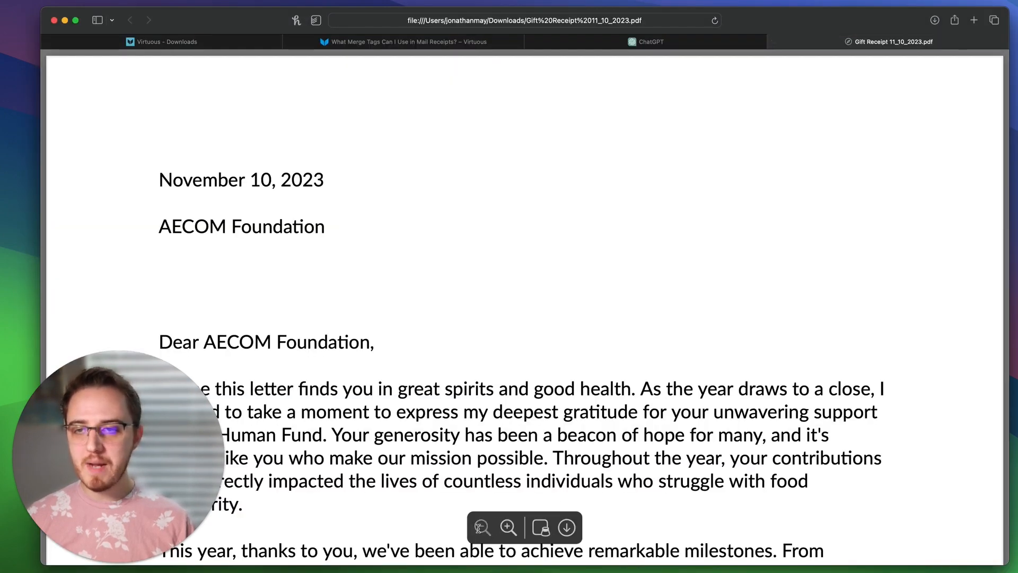
scroll(514, 345, "down", 10)
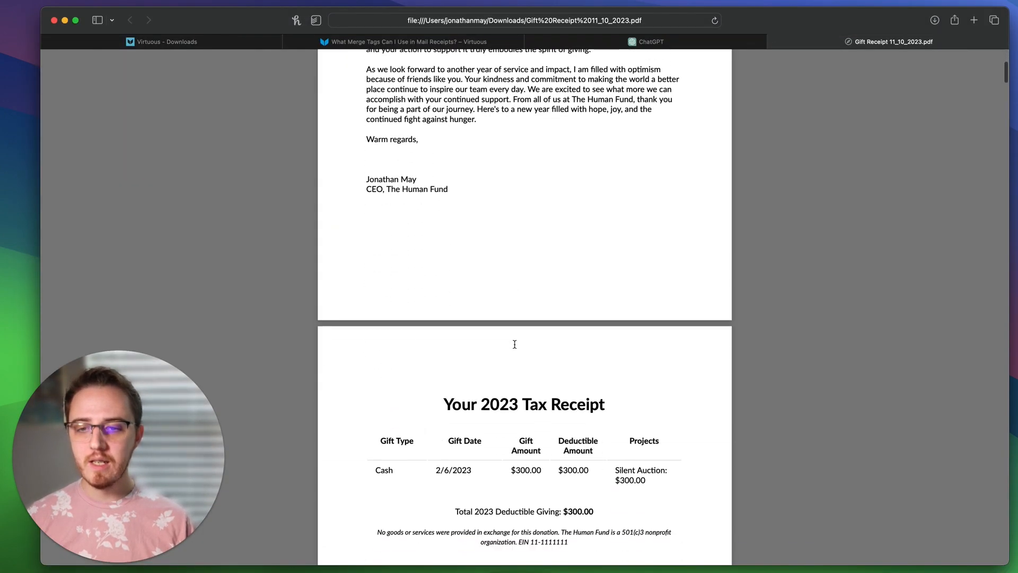
scroll(477, 290, "down", 5)
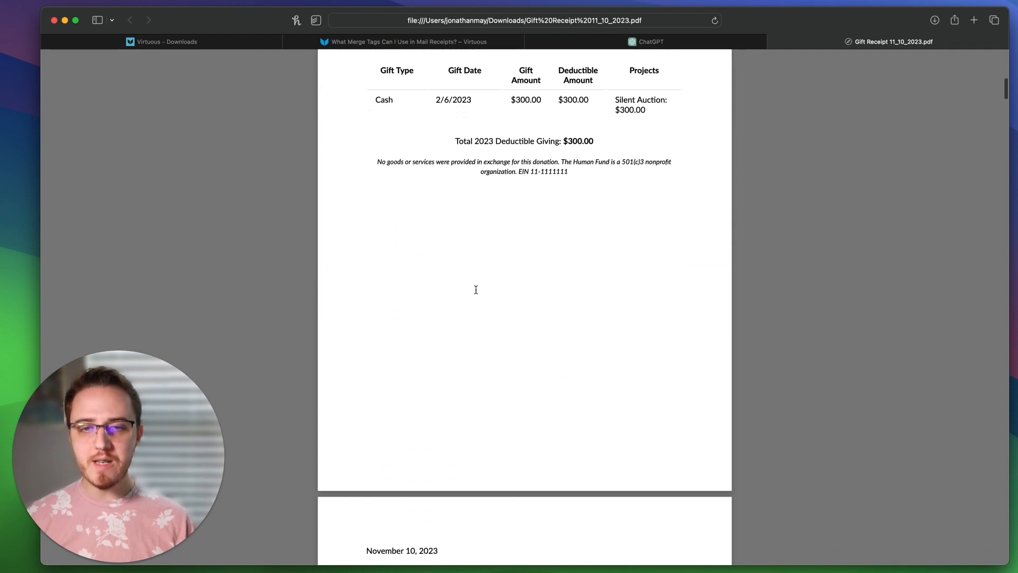
scroll(476, 289, "down", 12)
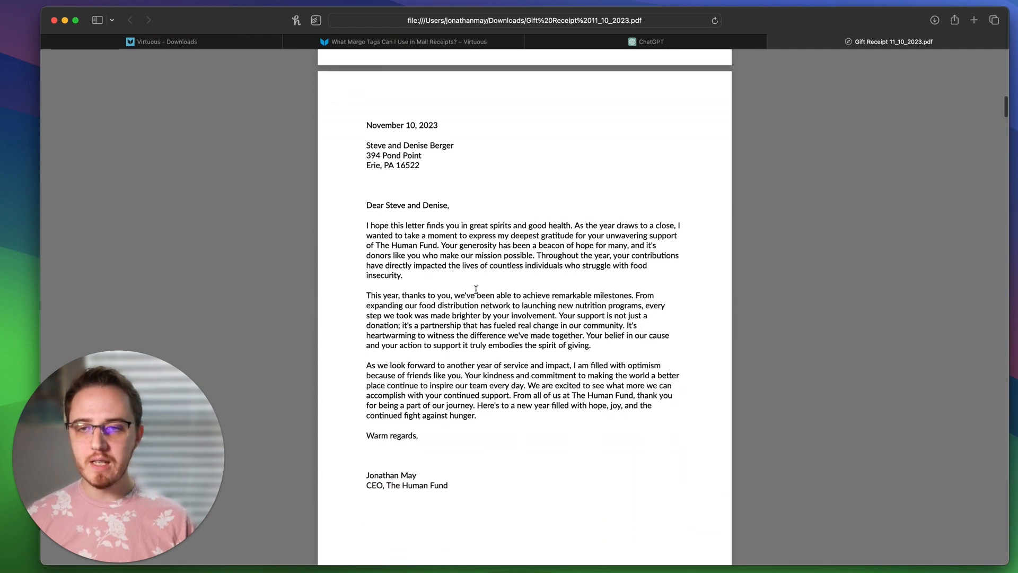
scroll(475, 290, "down", 18)
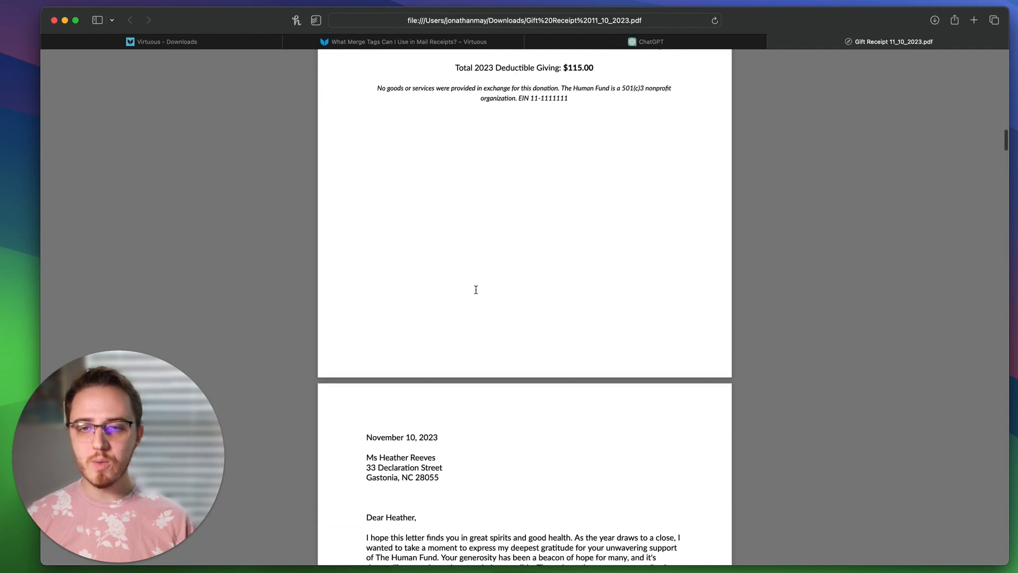
scroll(476, 290, "down", 15)
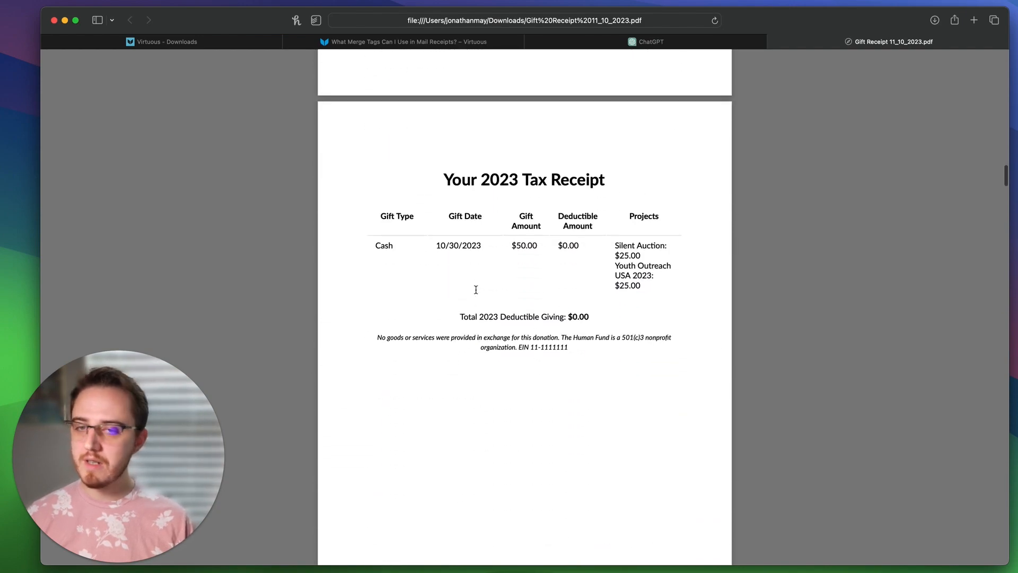
scroll(476, 290, "down", 14)
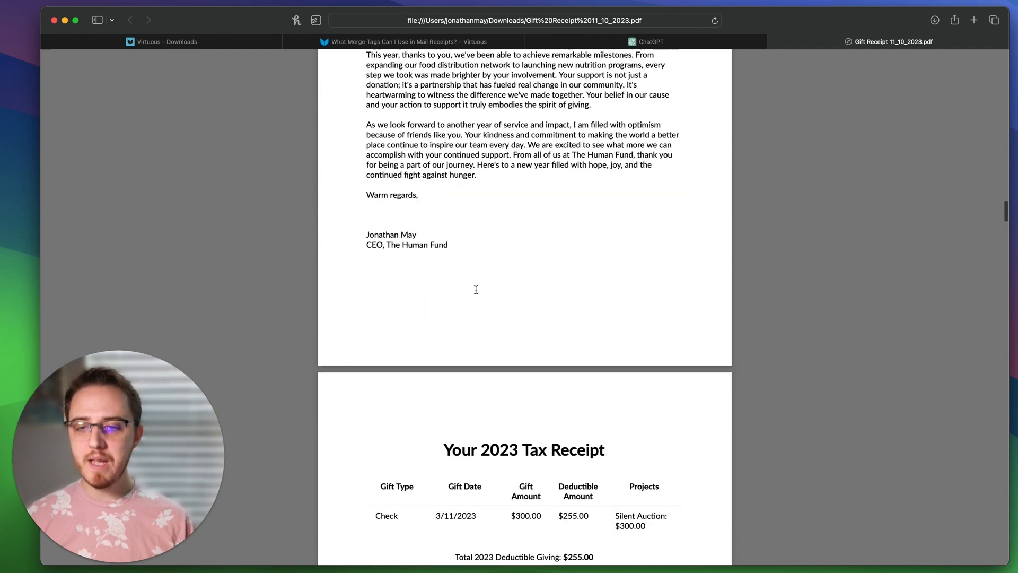
left_click_drag(383, 258, 634, 295)
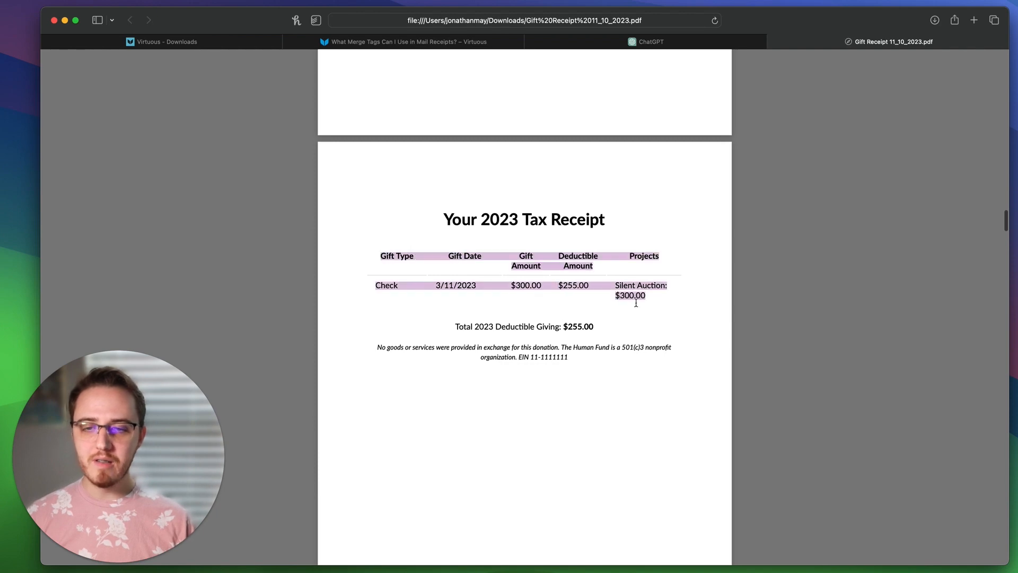
scroll(634, 303, "down", 10)
scroll(636, 302, "down", 10)
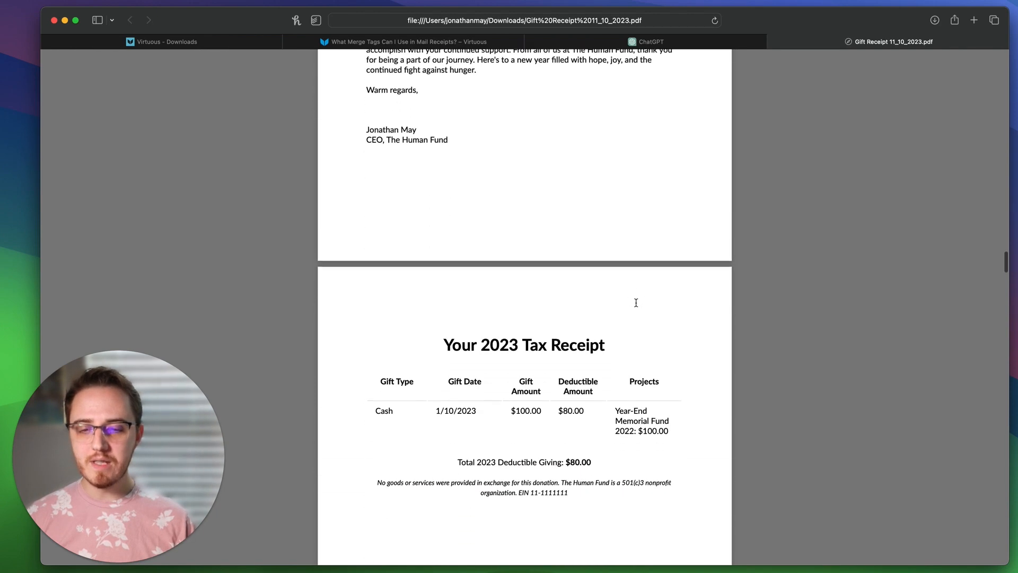
scroll(635, 302, "down", 12)
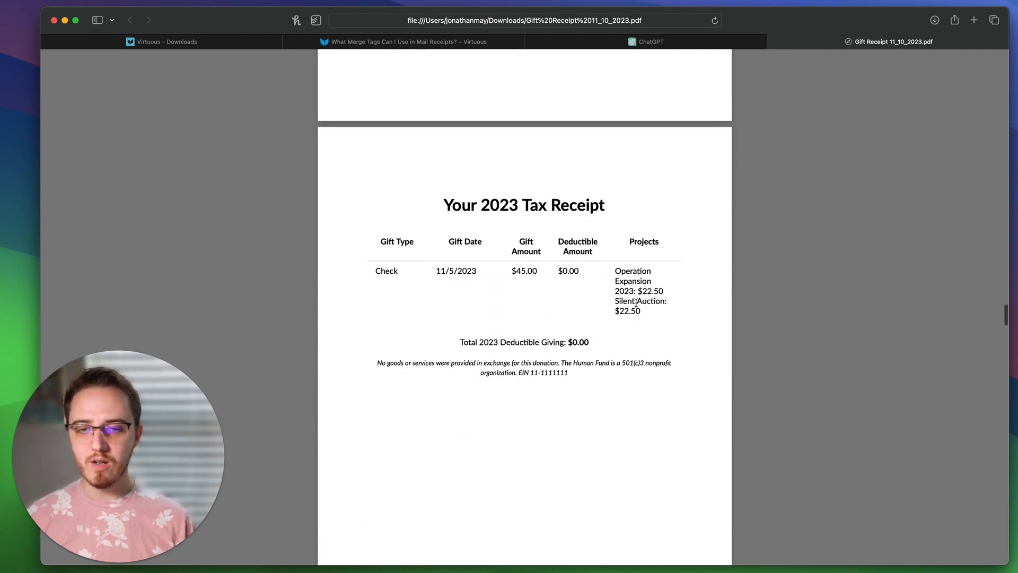
scroll(636, 304, "up", 20)
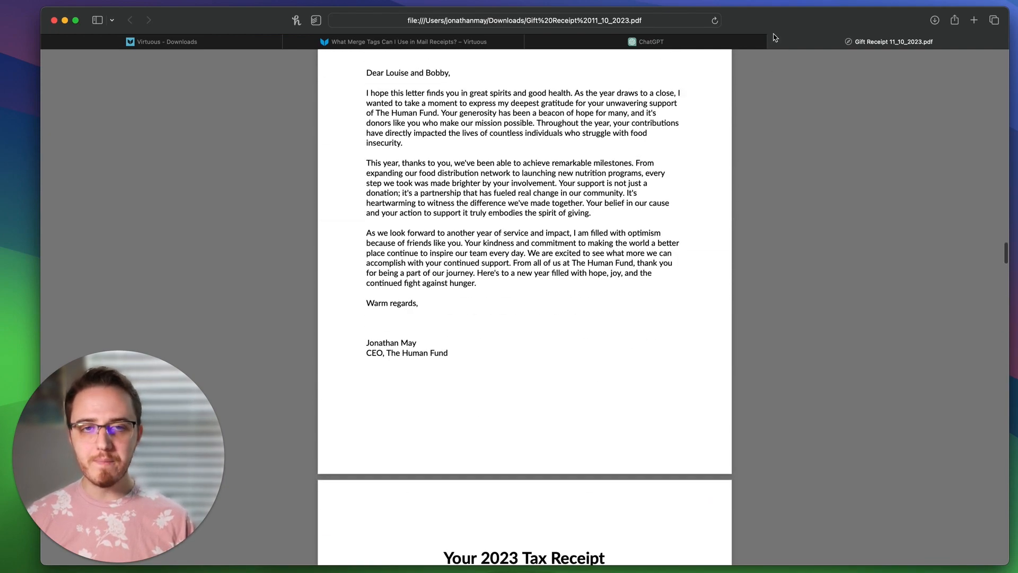
Step: Close the receipt PDF and ChatGPT tabs, then view the 2024 Annual Tax Receipt query's results
left_click(775, 37)
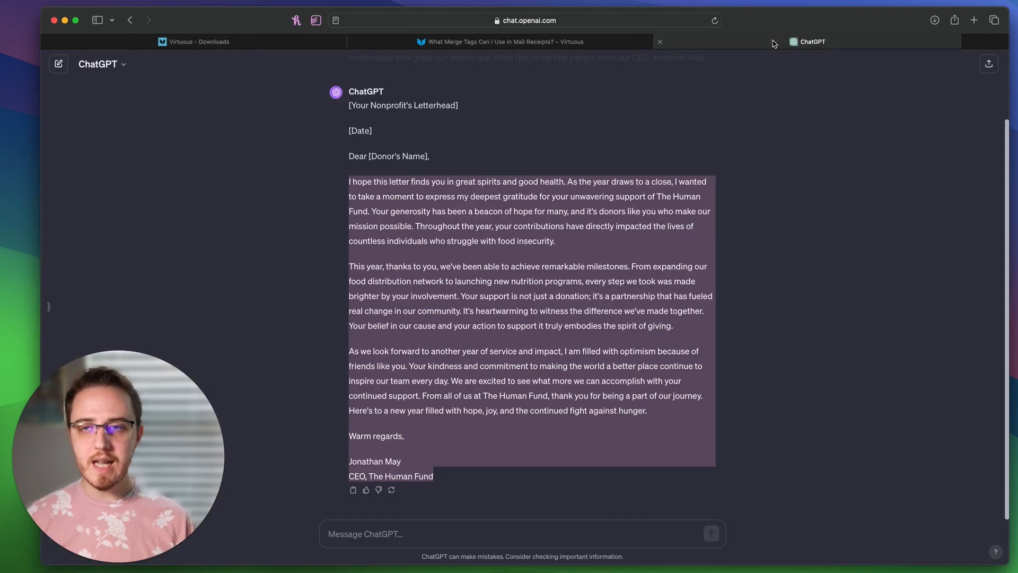
left_click(691, 41)
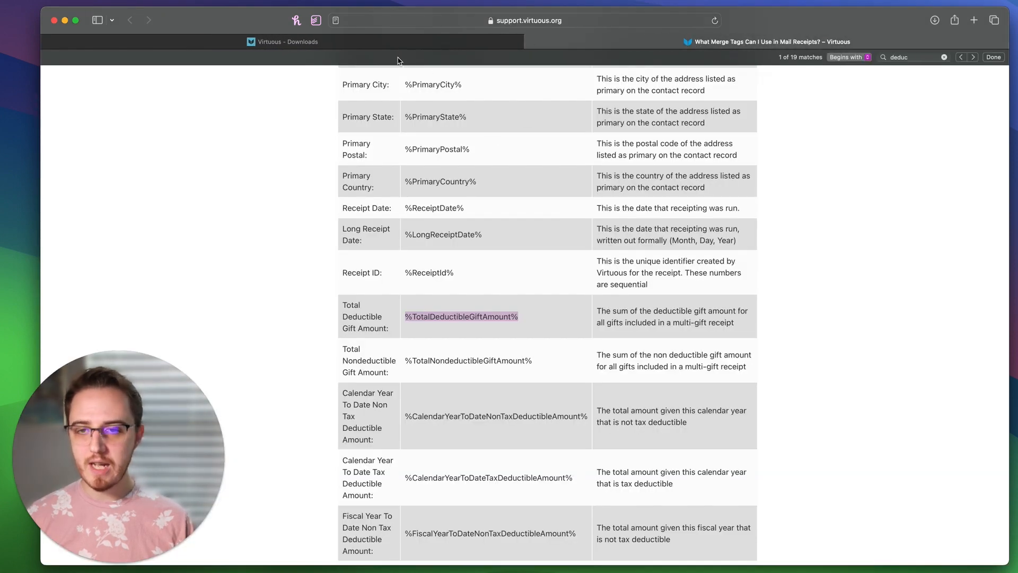
left_click(393, 40)
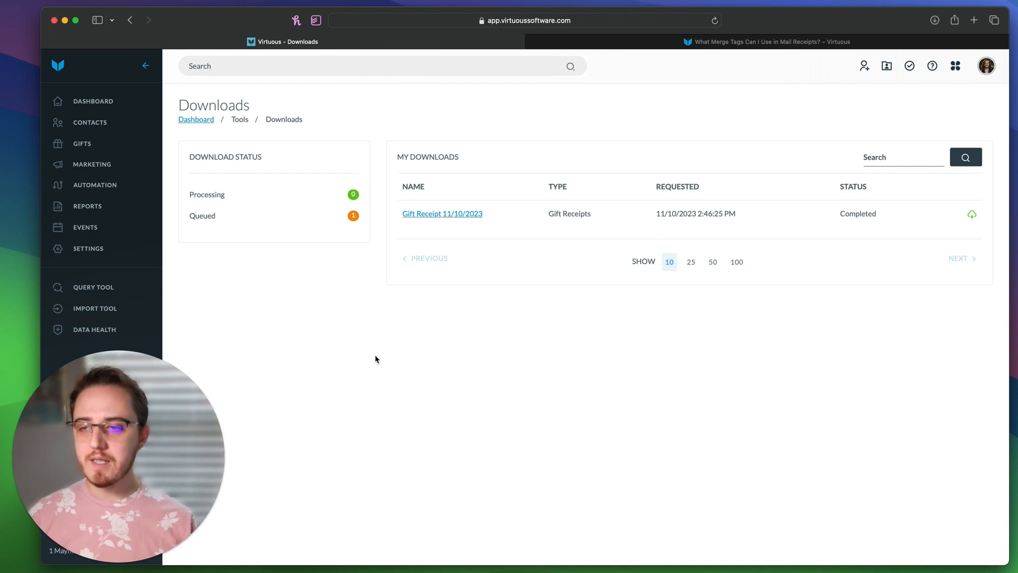
left_click(76, 295)
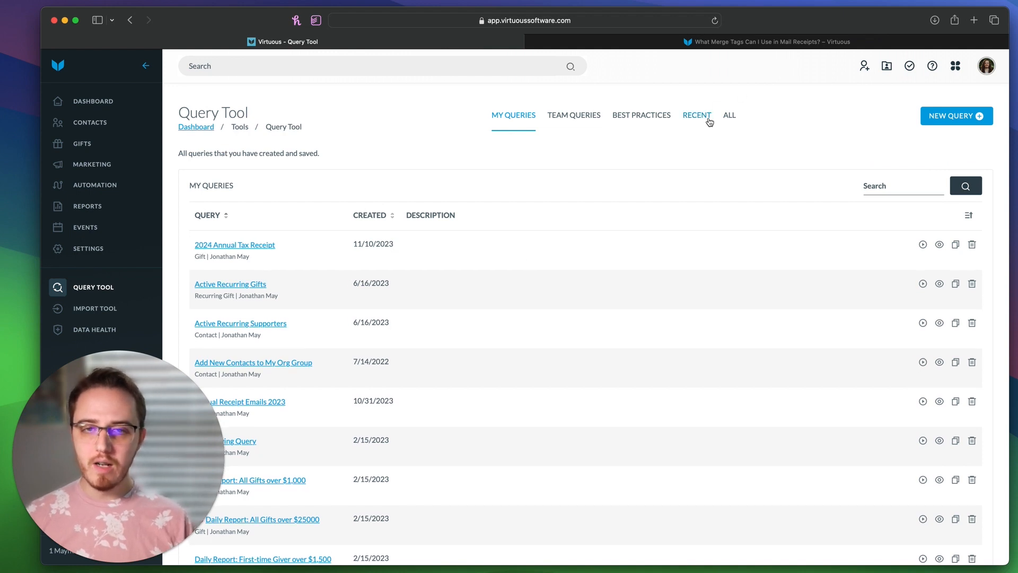
left_click(246, 245)
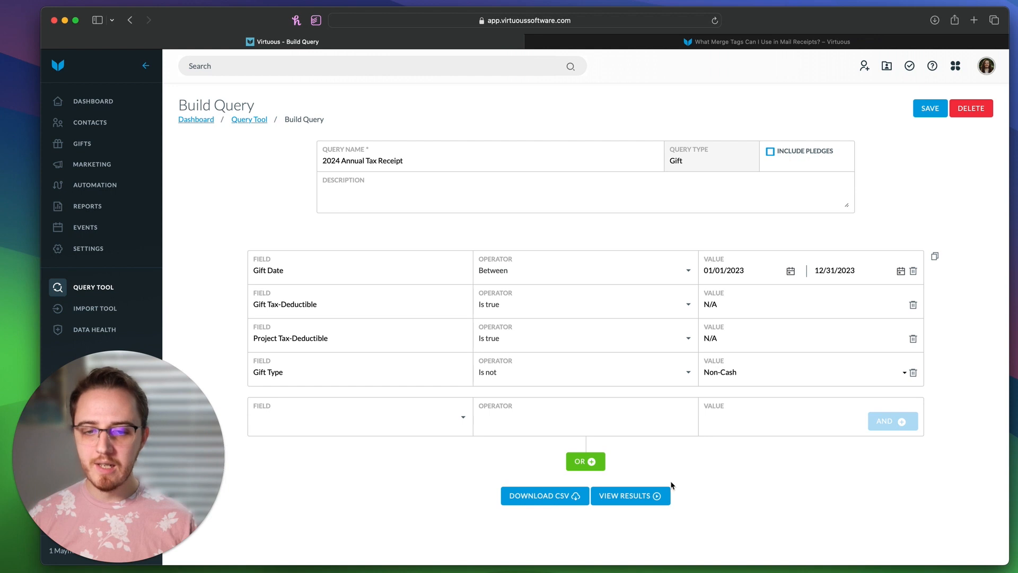
left_click(638, 500)
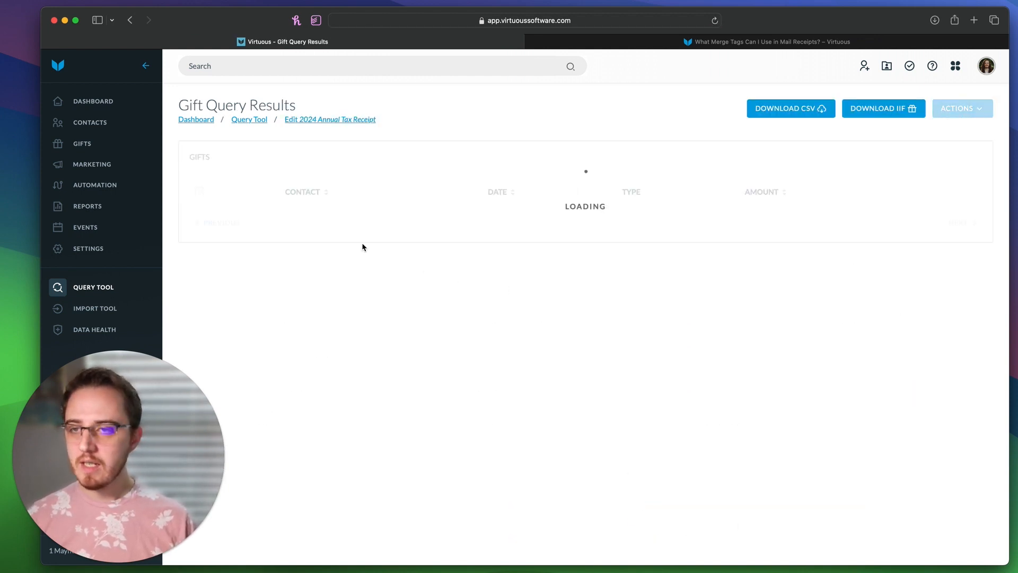
Step: Select all 12 gifts and start Receipt Gifts with Email as the export option
left_click(199, 192)
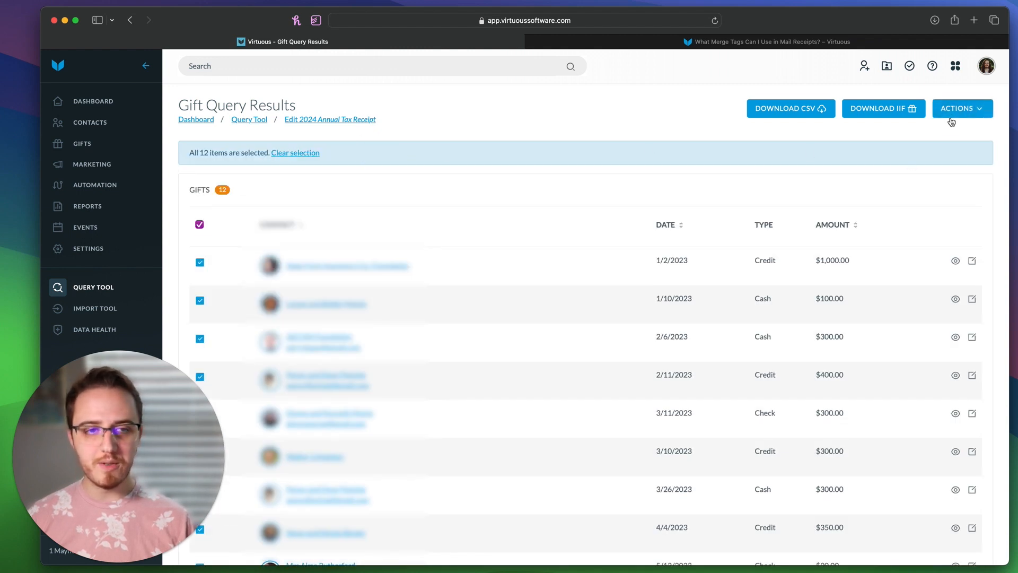
left_click(951, 120)
left_click(961, 197)
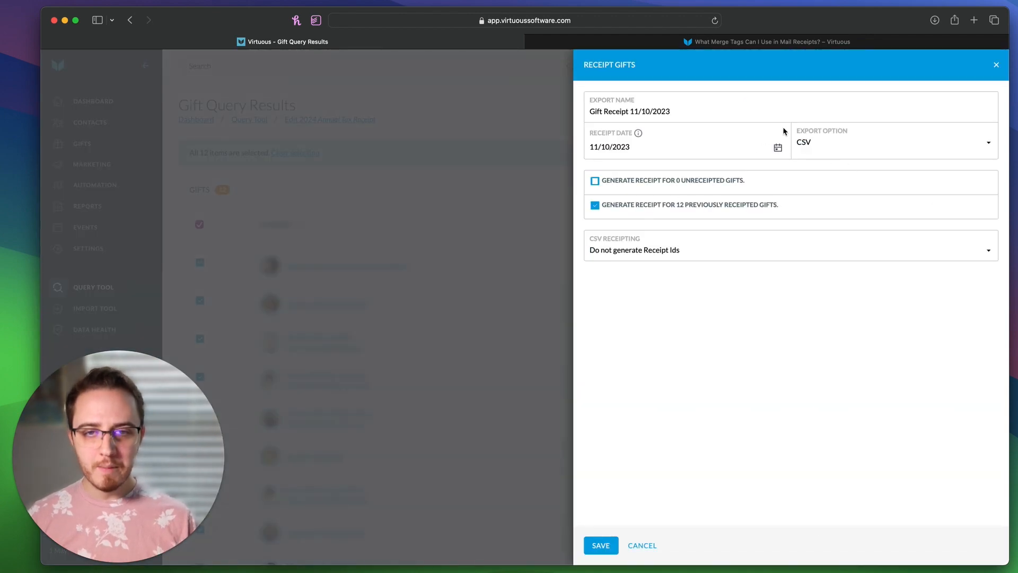
left_click(823, 142)
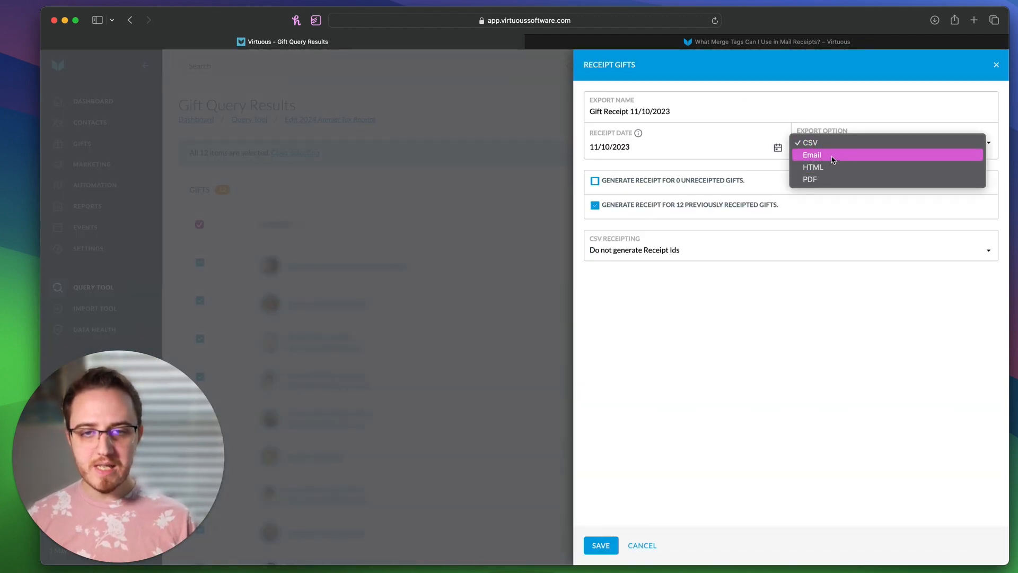
left_click(833, 155)
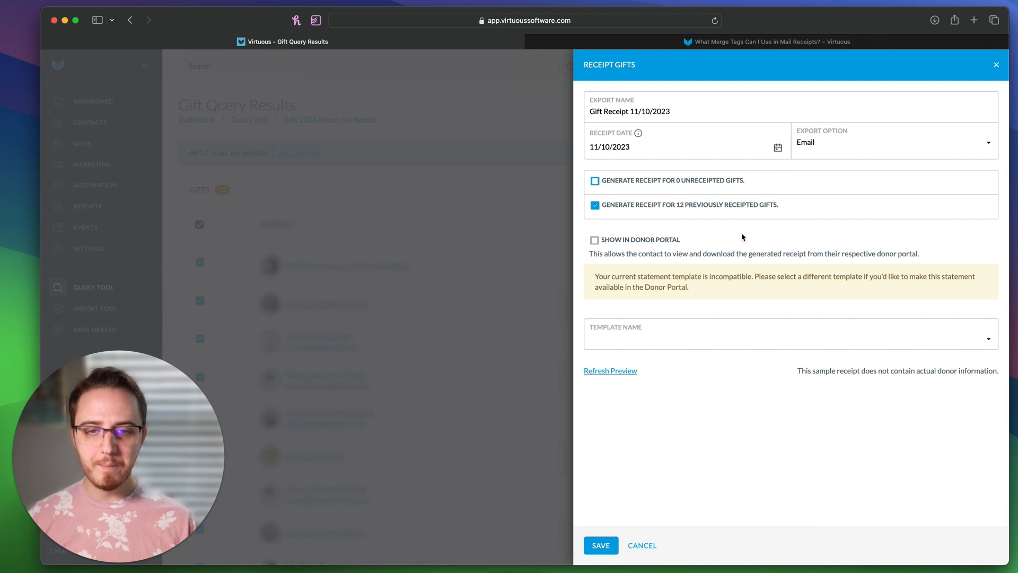
left_click(663, 334)
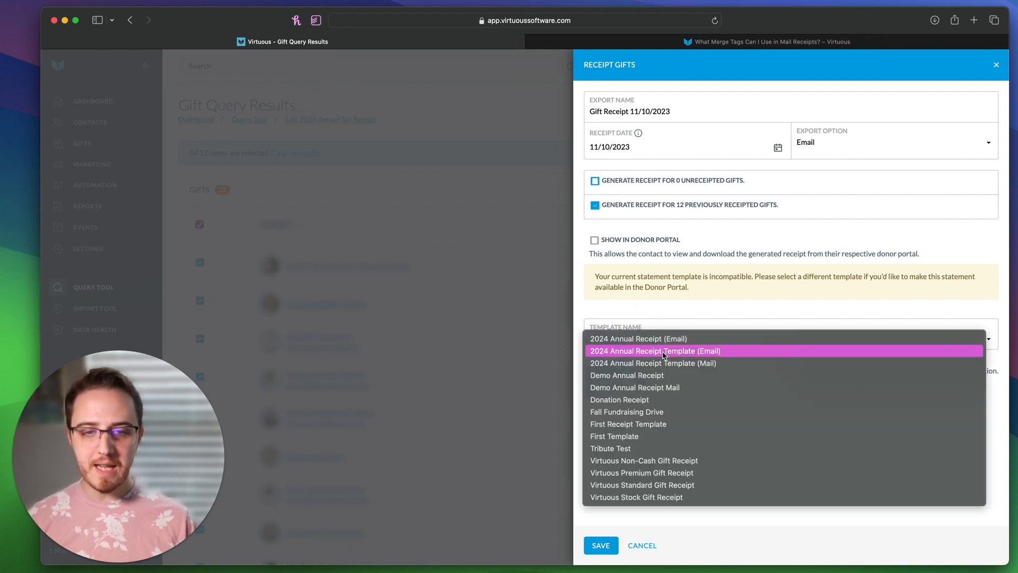
Step: Choose the 2024 Annual Receipt Template (Email), then cancel the receipt run
left_click(663, 352)
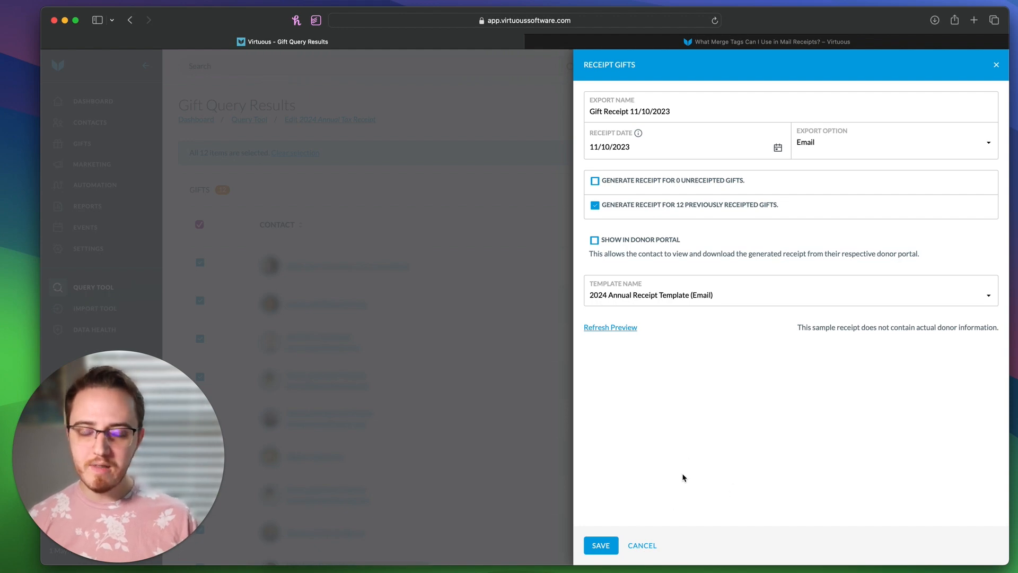
left_click(645, 546)
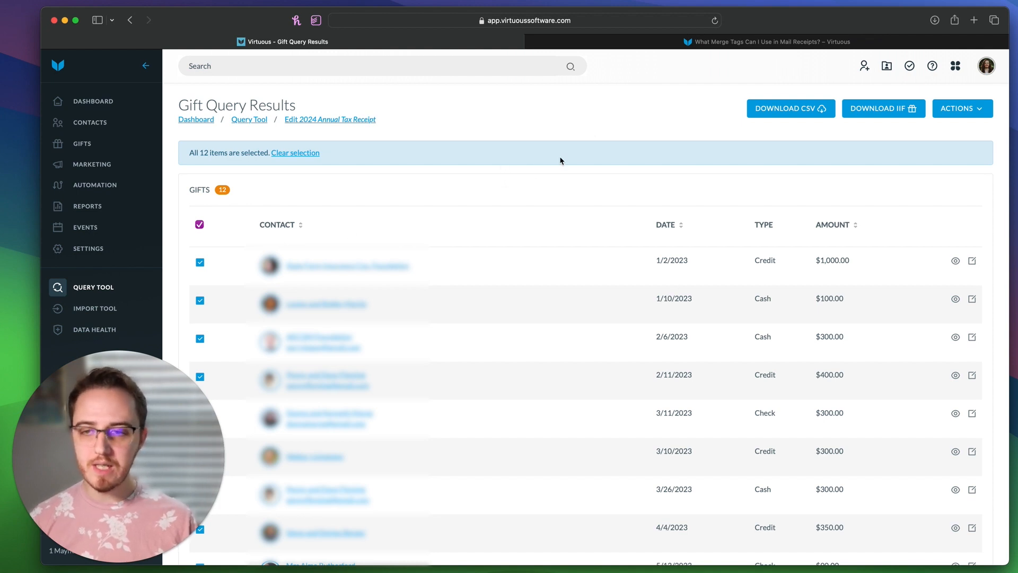
Step: Open the first gift's foundation contact and show its Receipts under Giving
left_click(367, 267)
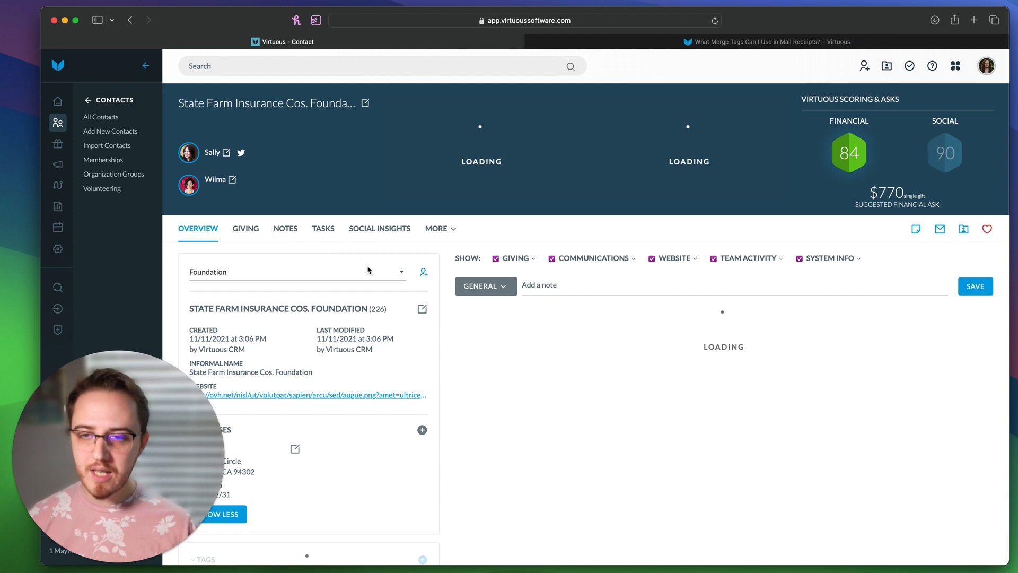
left_click(255, 232)
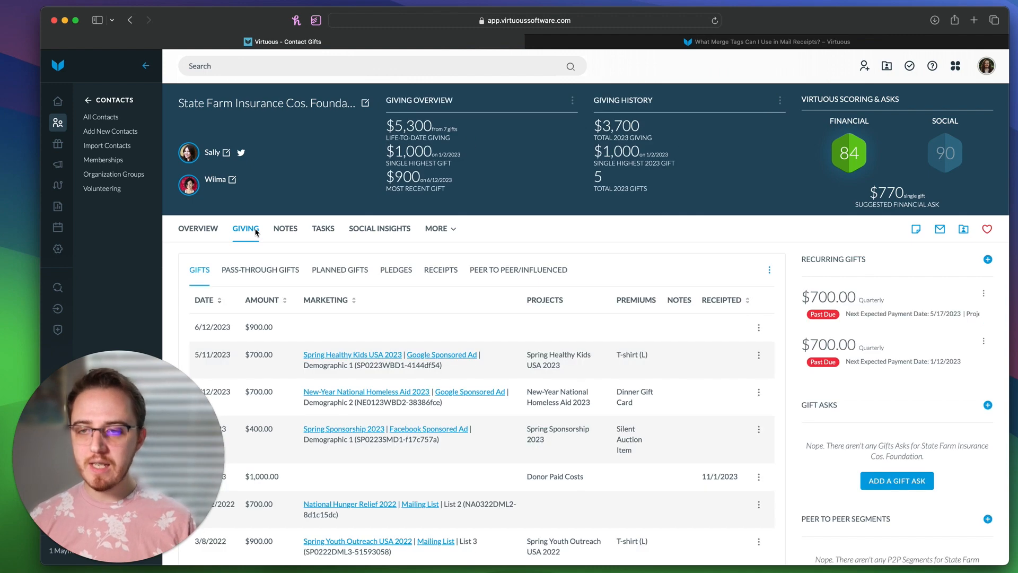
left_click(441, 272)
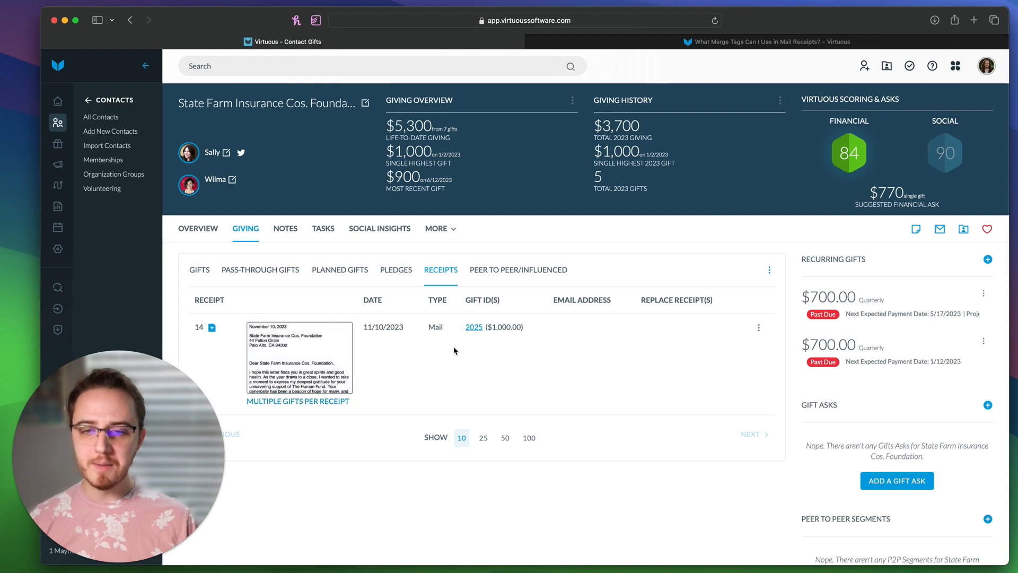
Step: View receipt 14's mailed letter in a new tab, then close that tab
double_click(199, 326)
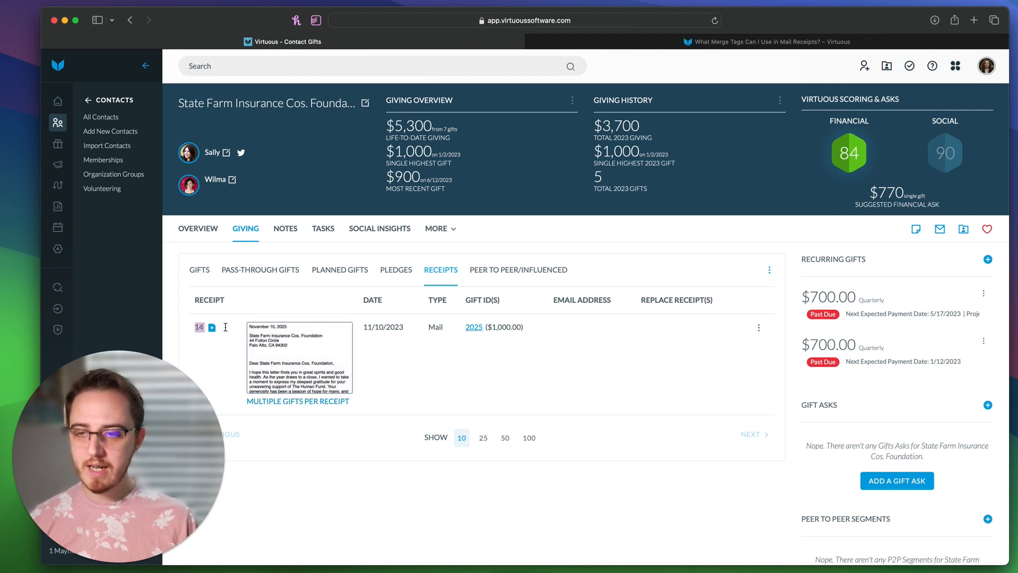
left_click(225, 328)
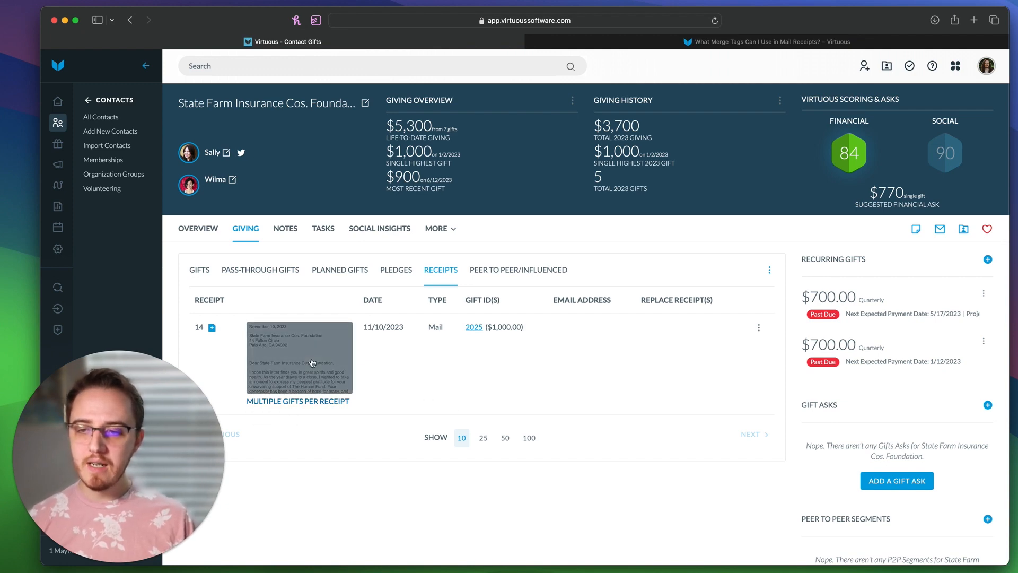
left_click(312, 363)
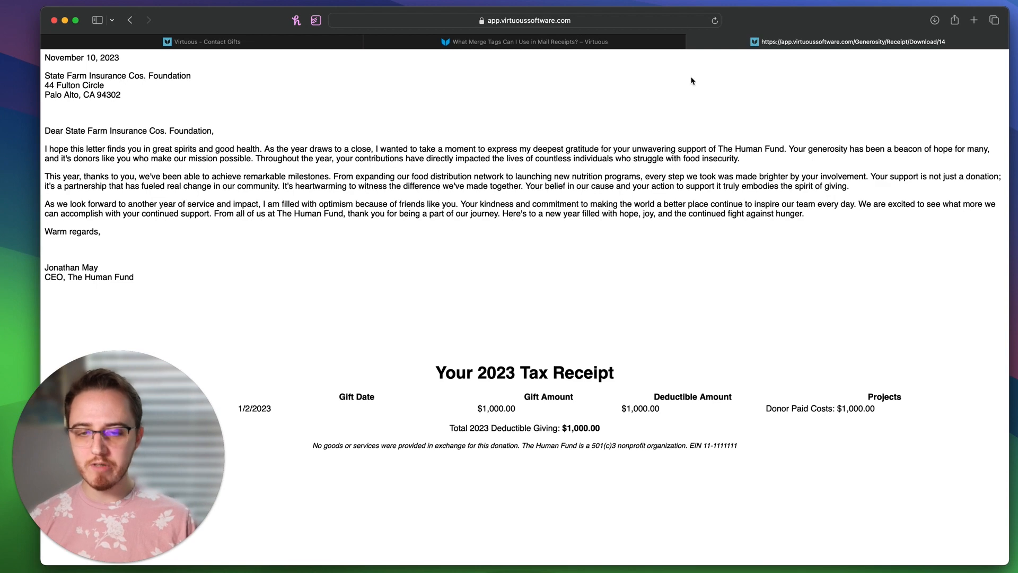
left_click(692, 42)
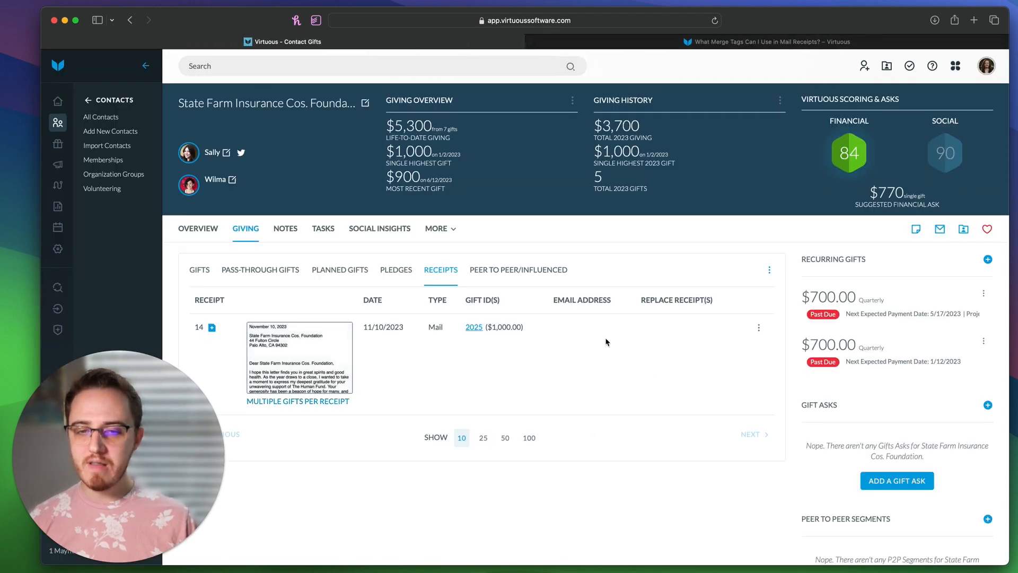
Step: Open the household contact from the search bar's Recently Viewed list
left_click(759, 329)
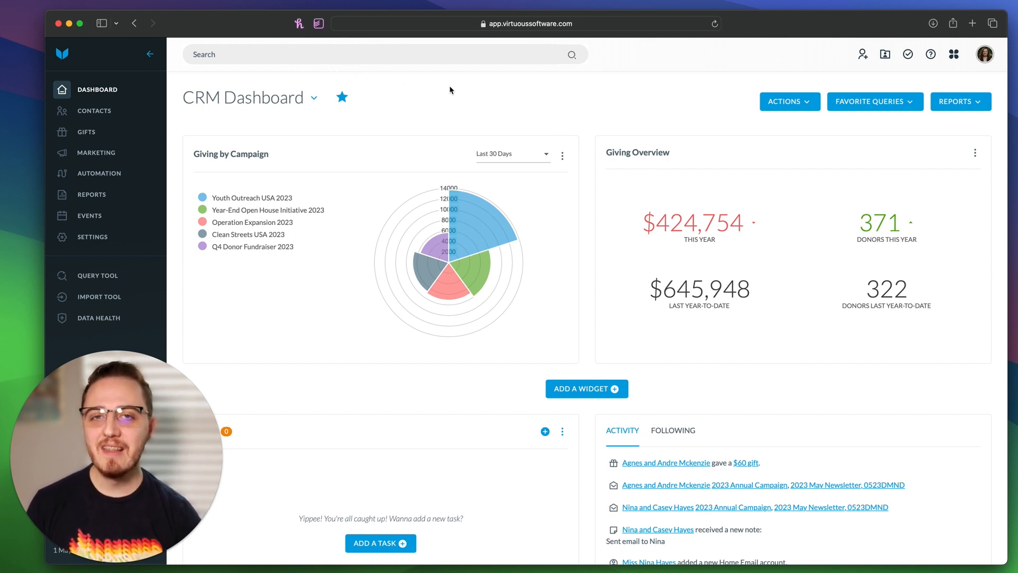
left_click(265, 56)
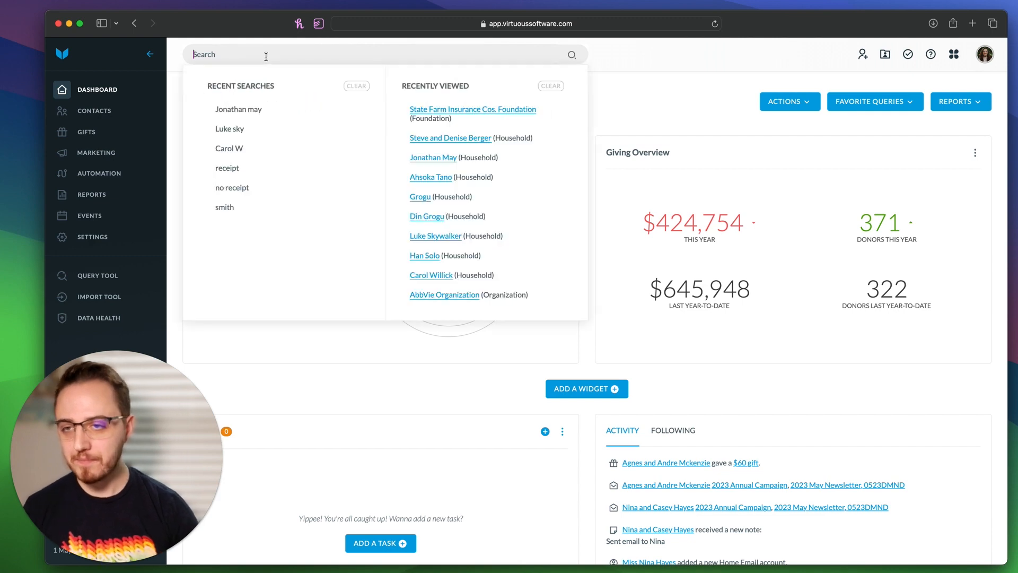
left_click(451, 138)
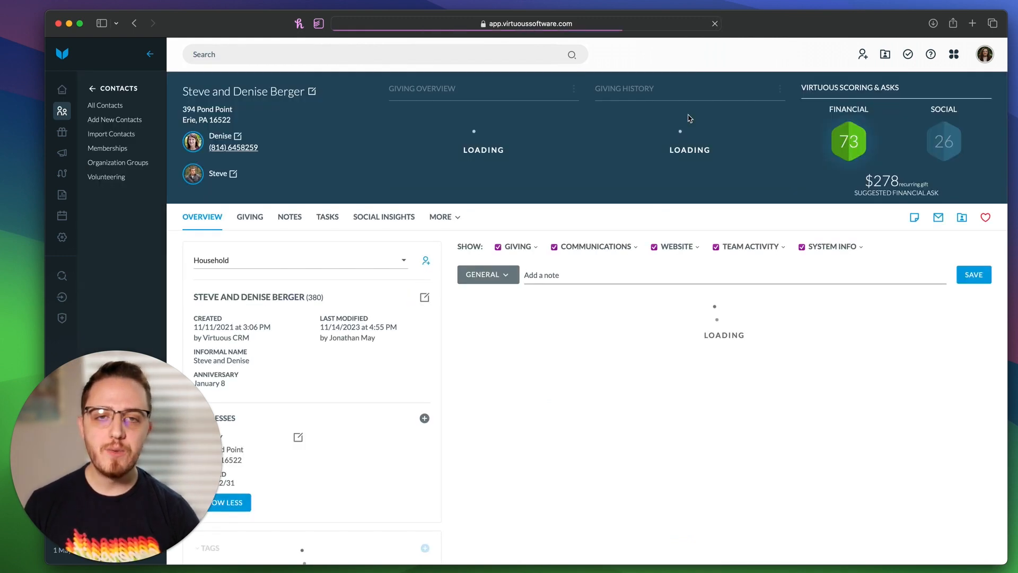
Step: Show the household's Giving tab and open the Gifts actions menu with the annual giving statement
left_click(250, 222)
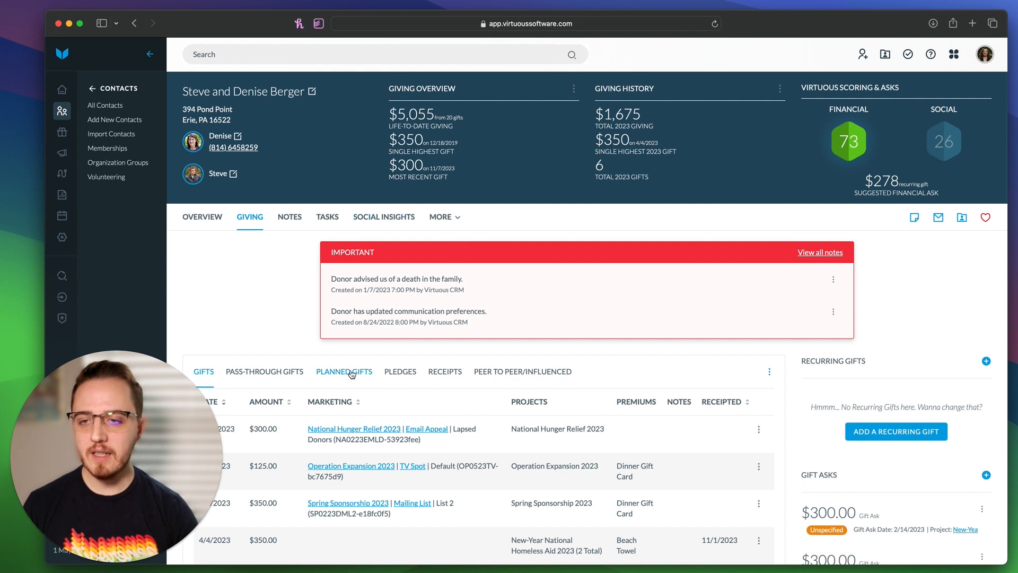
scroll(360, 348, "down", 2)
scroll(359, 348, "up", 2)
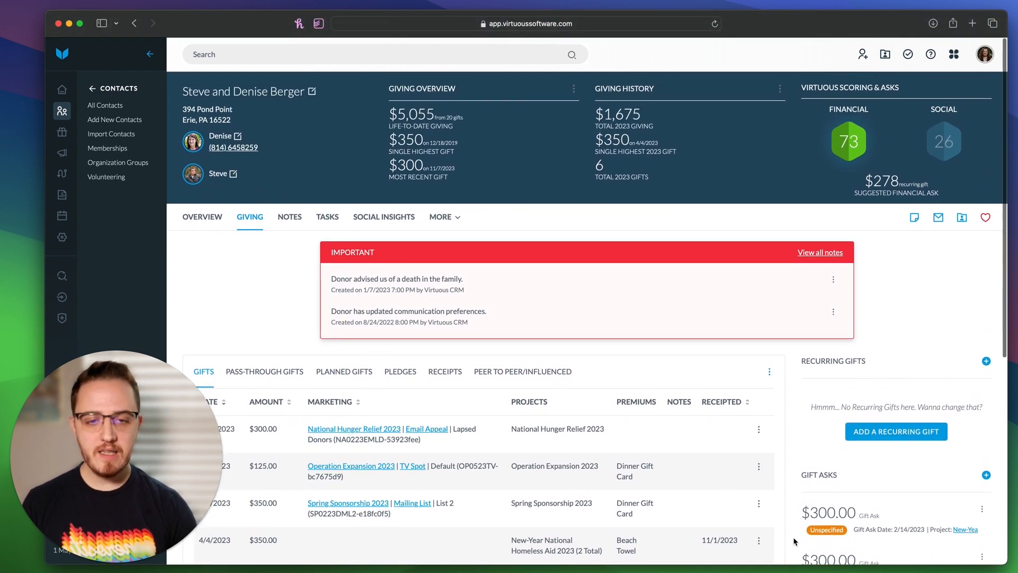
left_click(770, 372)
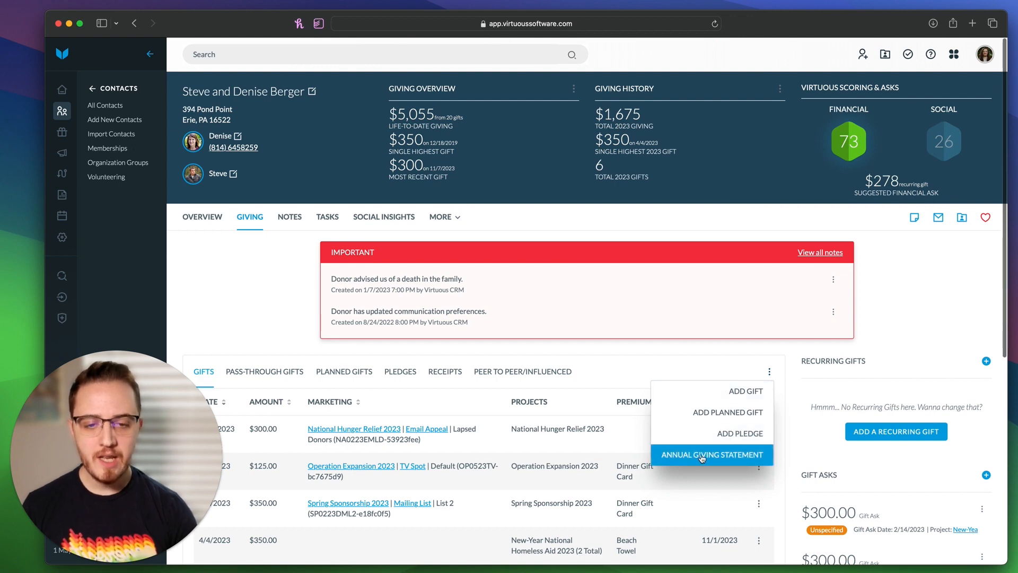
left_click(724, 459)
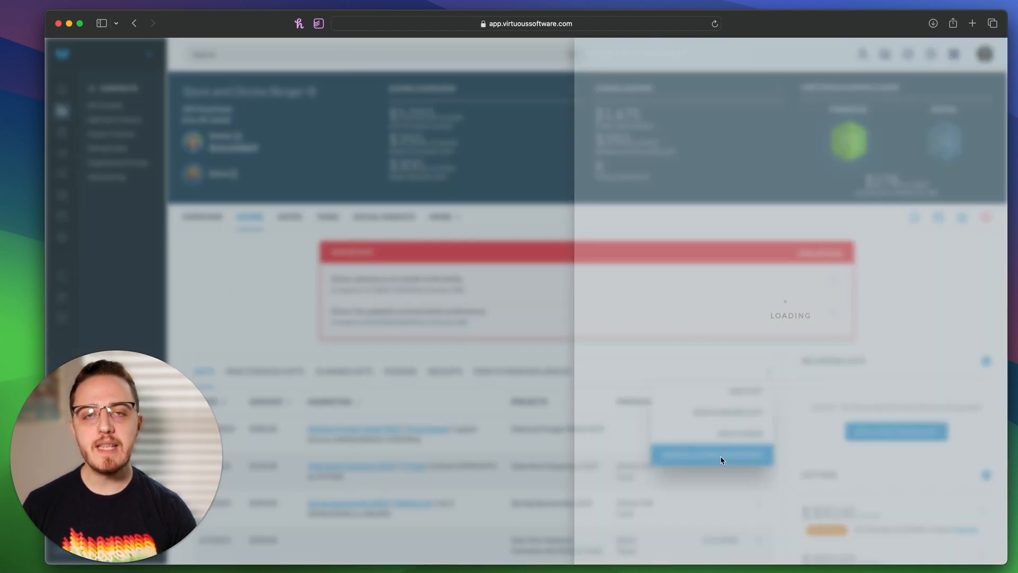
left_click(703, 109)
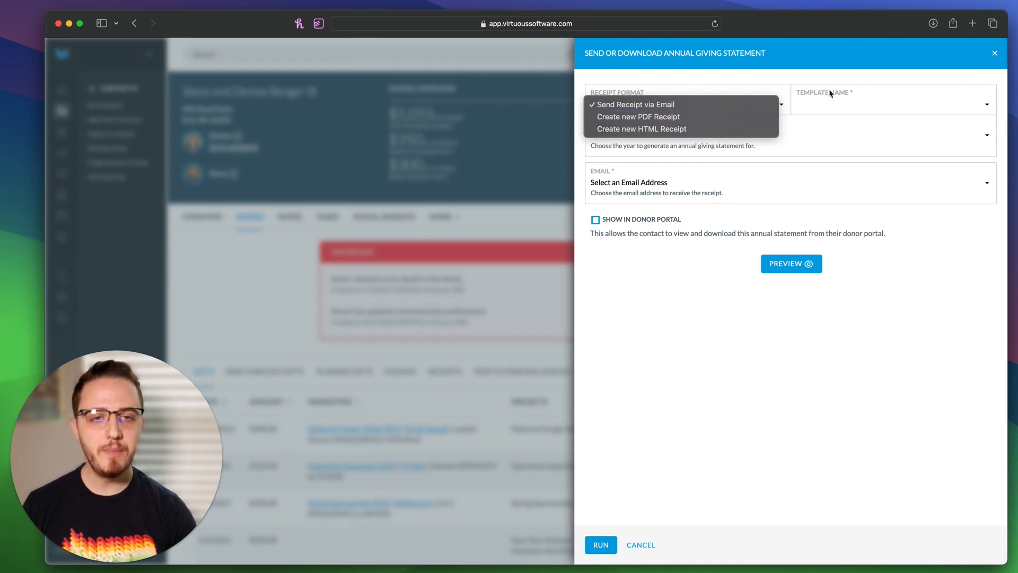
left_click(795, 101)
left_click(801, 103)
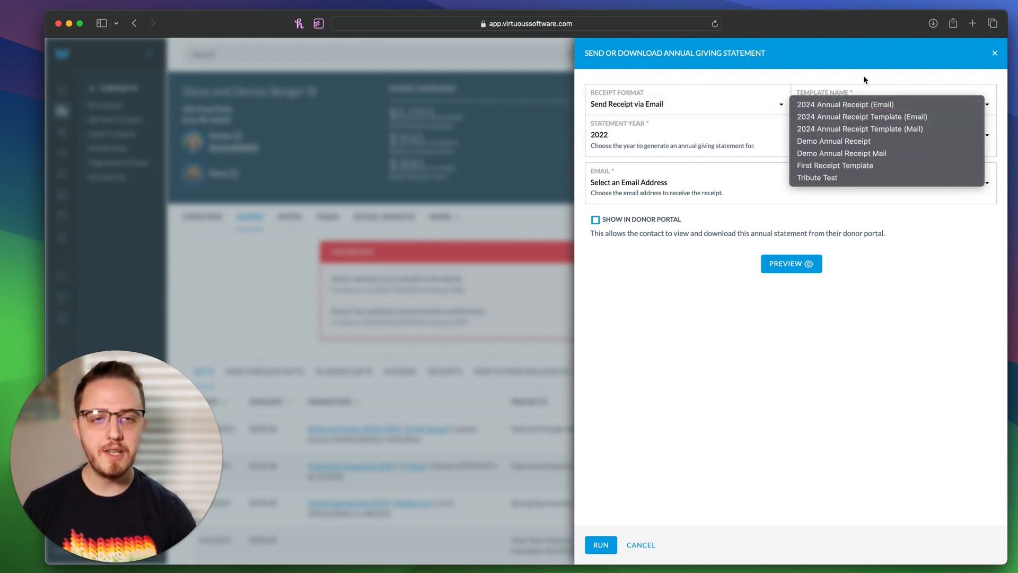
left_click(849, 104)
left_click(678, 139)
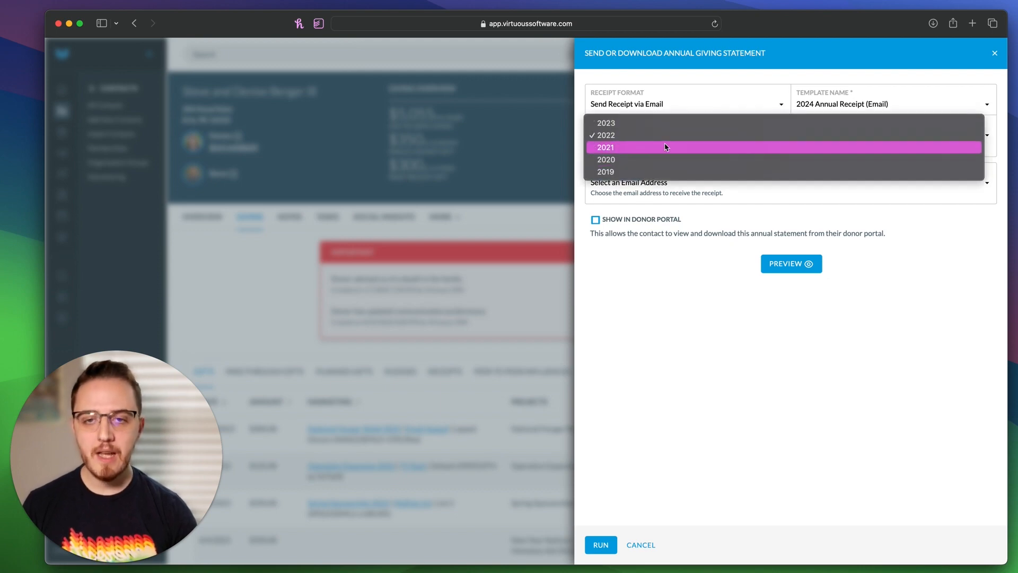
left_click(666, 147)
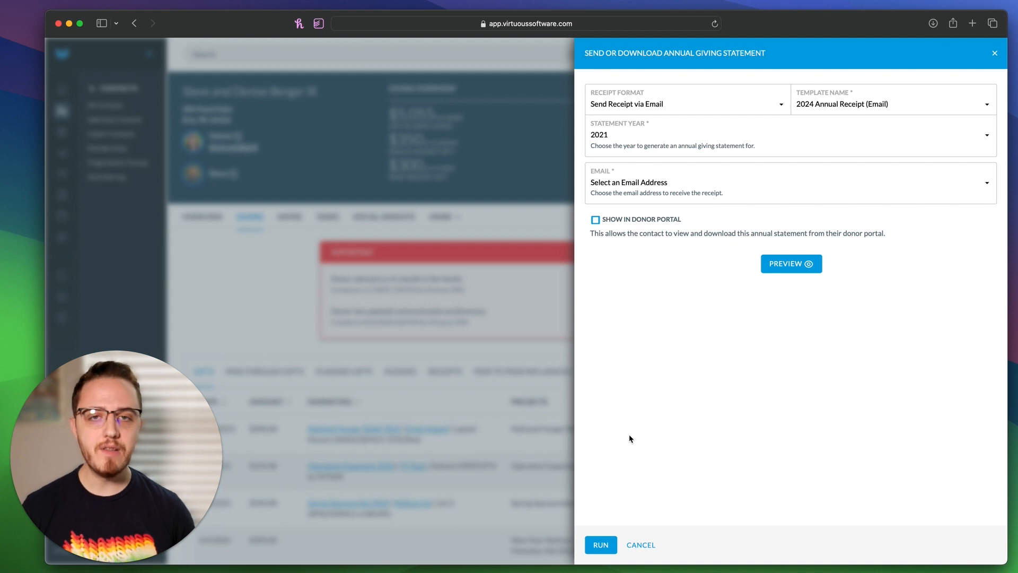
left_click(697, 137)
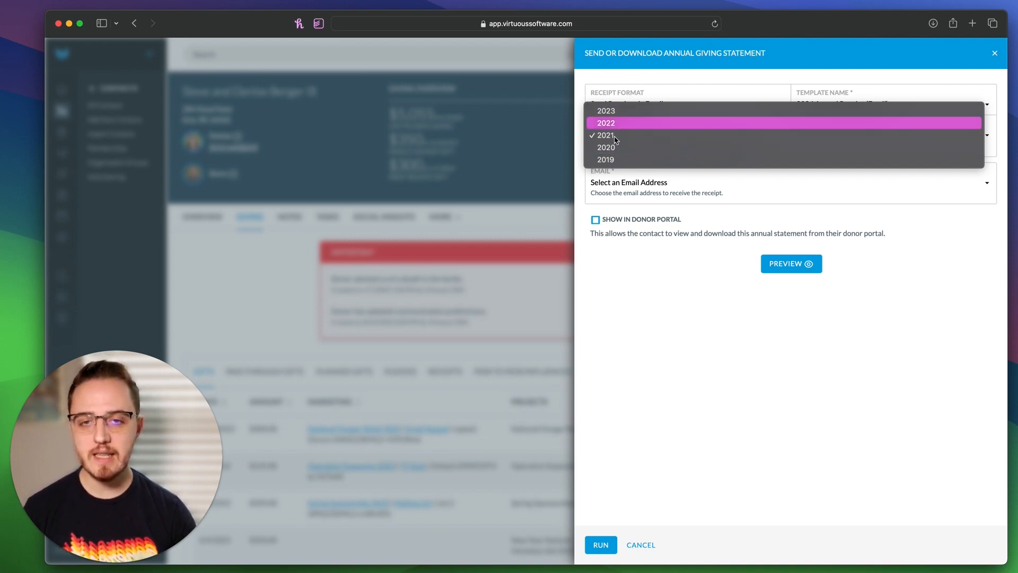
left_click(706, 405)
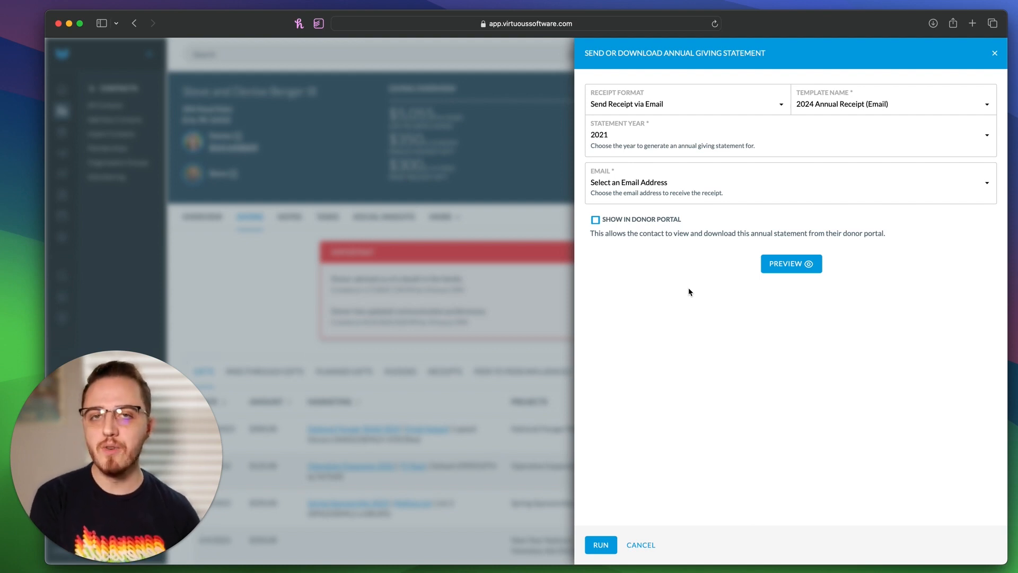
left_click(708, 143)
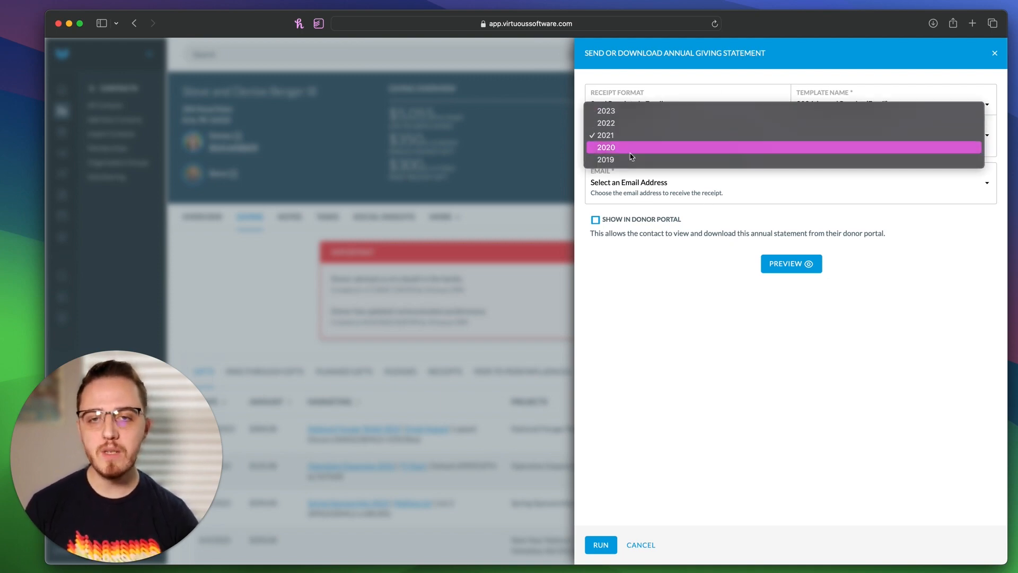
left_click(701, 318)
left_click(641, 546)
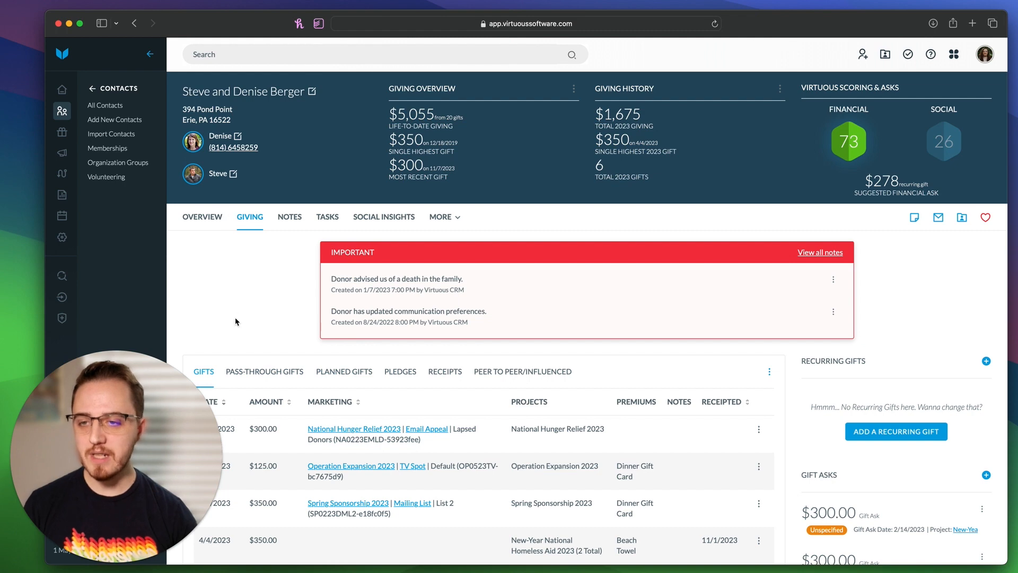
Step: Show the household's Receipts and check the mailed receipt's PDF and Remove From Portal actions
scroll(236, 322, "down", 3)
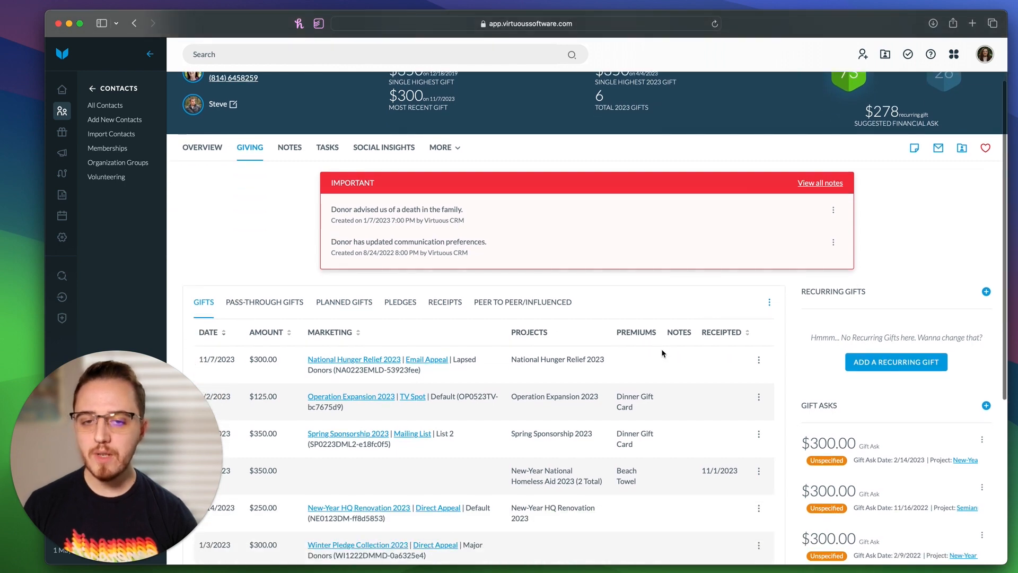
left_click(448, 301)
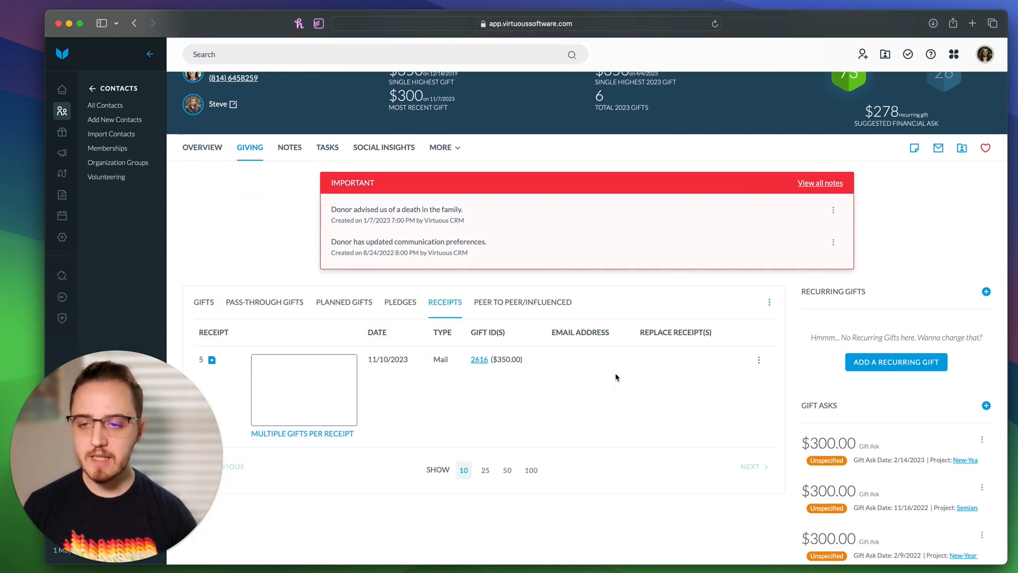
scroll(616, 377, "down", 4)
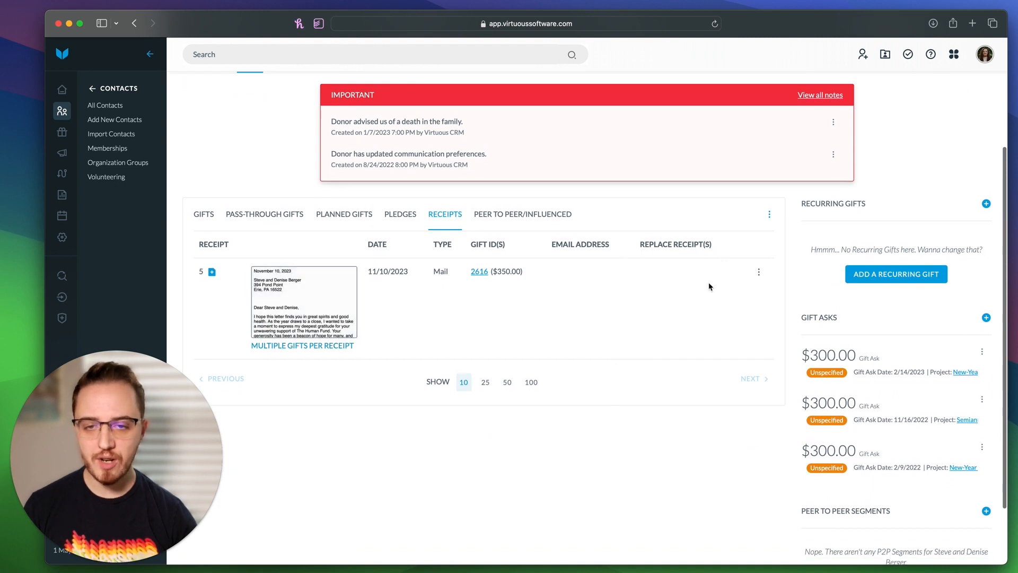
left_click(759, 273)
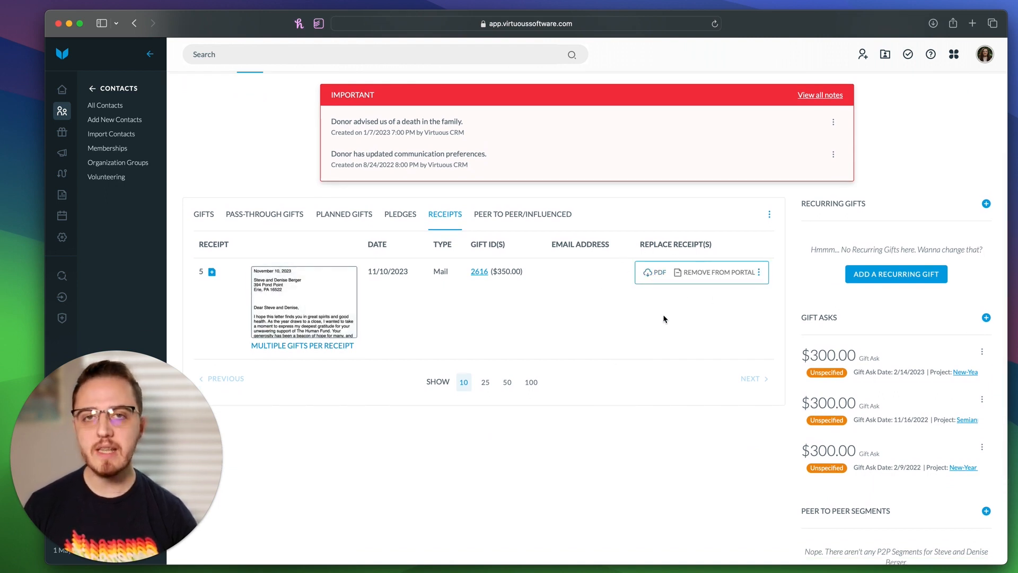
left_click(622, 341)
Step: Return to the household contact's Overview tab and its activity feed
scroll(621, 341, "up", 3)
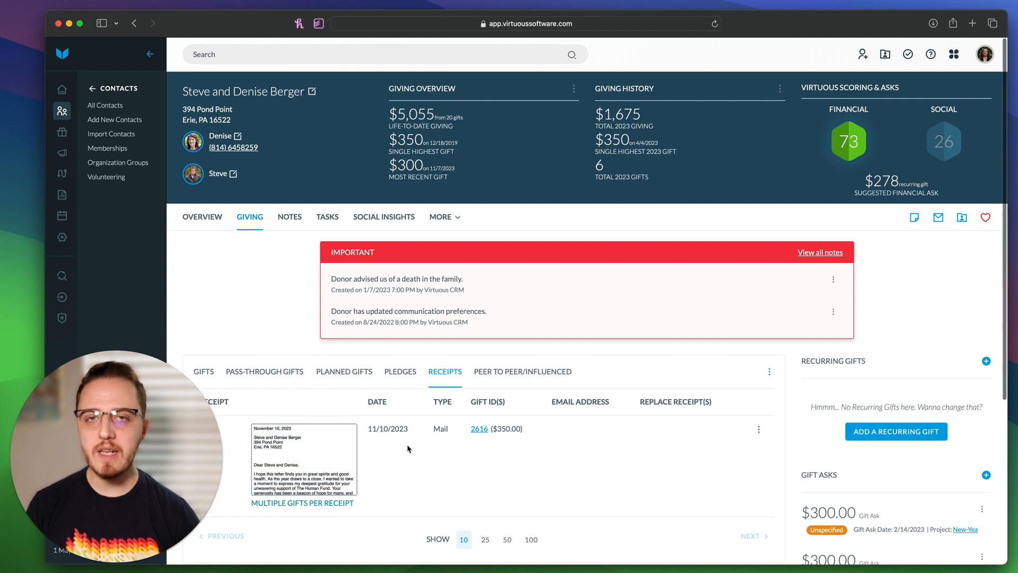
left_click(197, 218)
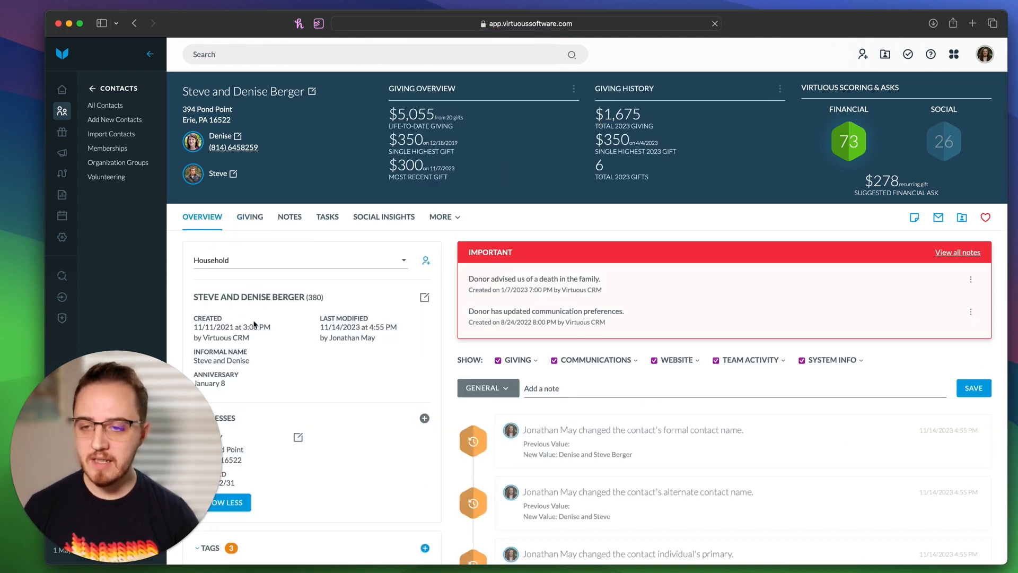
scroll(254, 324, "down", 3)
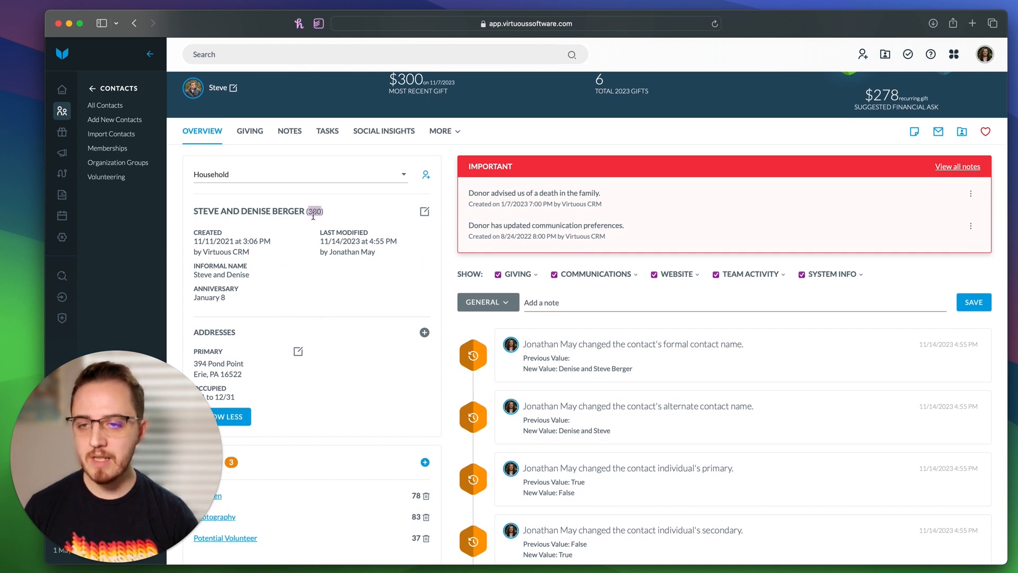
Step: Add a 'Contact Id Is' condition for the test contact to the 2024 Annual Tax Receipt query and view results
left_click(64, 279)
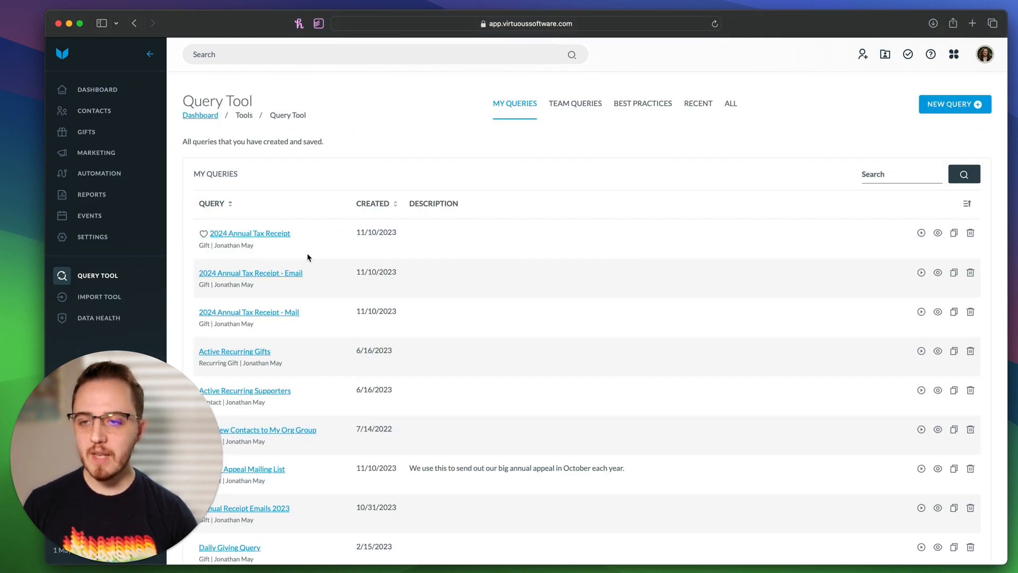
left_click(266, 237)
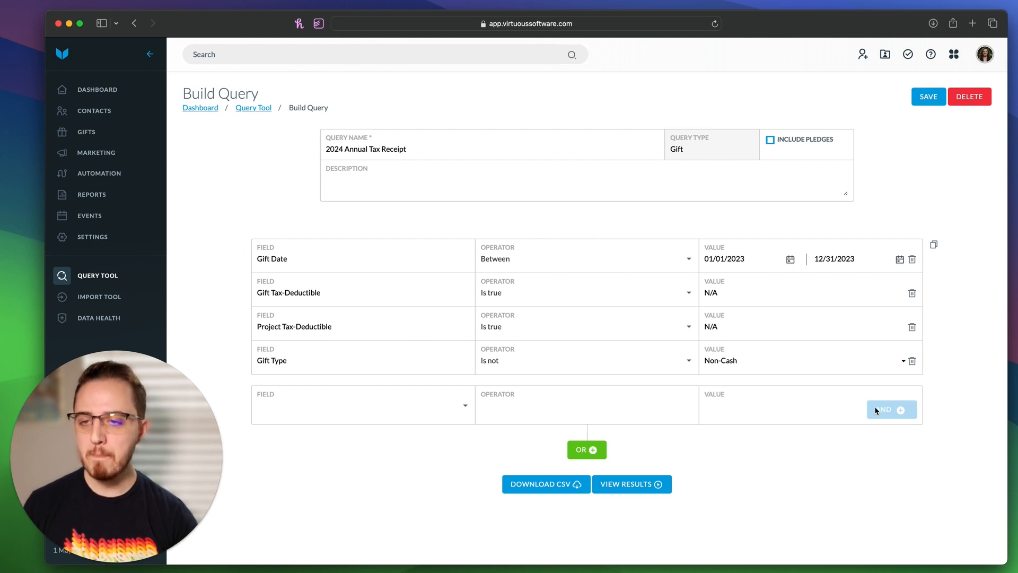
left_click(349, 409)
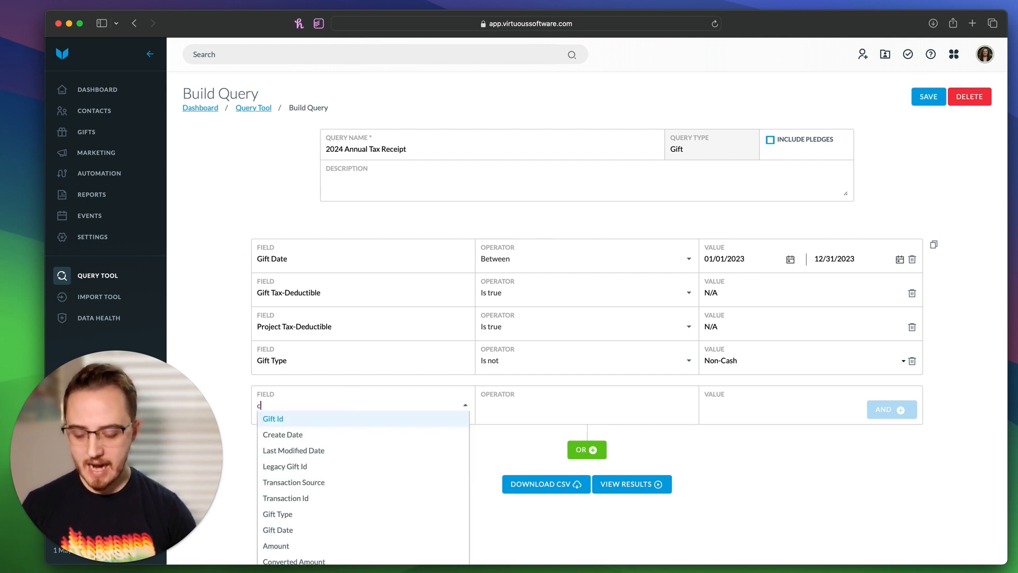
type("conta")
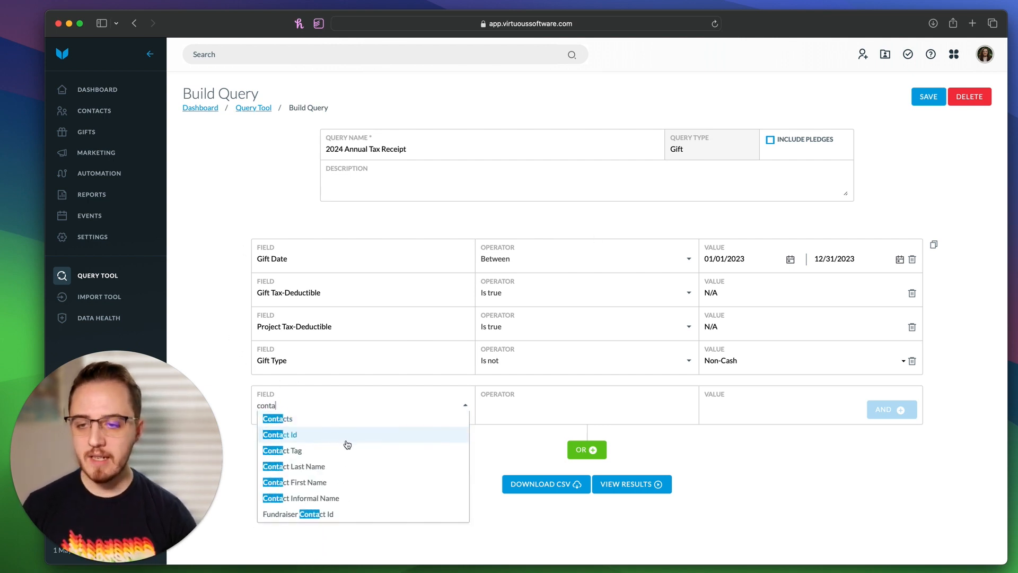
left_click(351, 432)
left_click(528, 405)
left_click(529, 416)
left_click(746, 413)
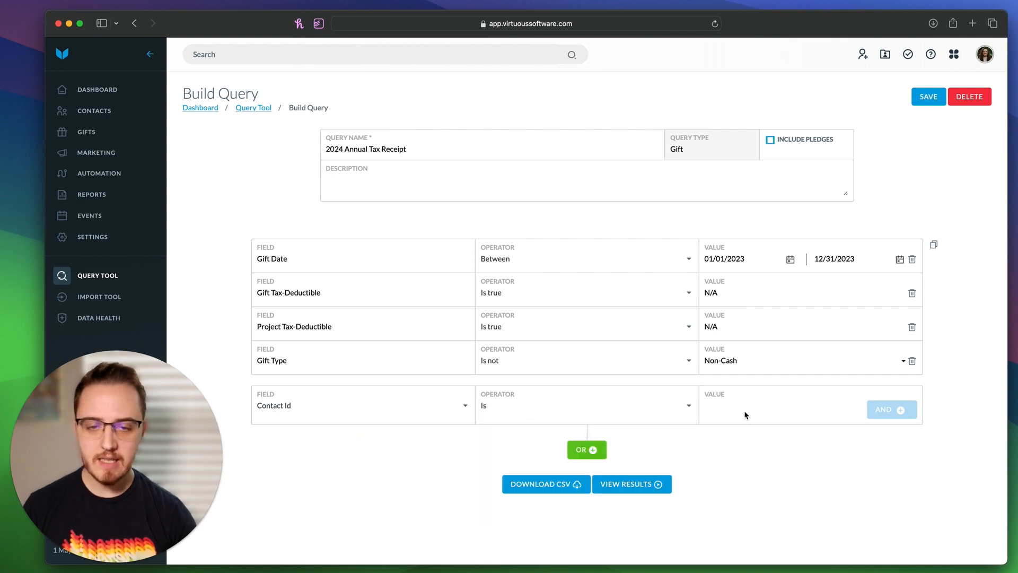
type("380")
left_click(879, 418)
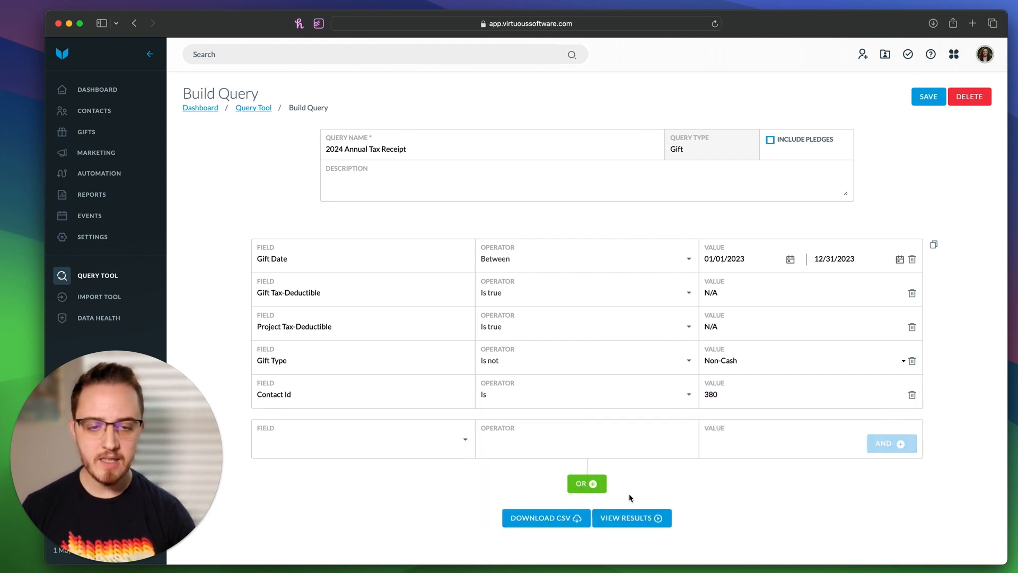
left_click(627, 517)
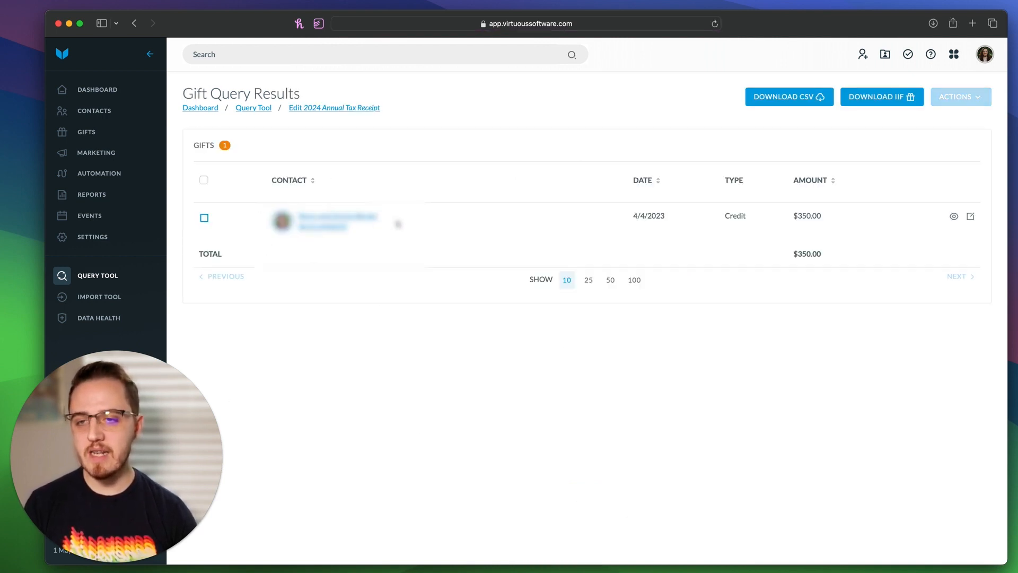
Step: Cancel Receipt Gifts for all results, then delete the Contact Id condition from the 2024 Annual Tax Receipt query
left_click(204, 180)
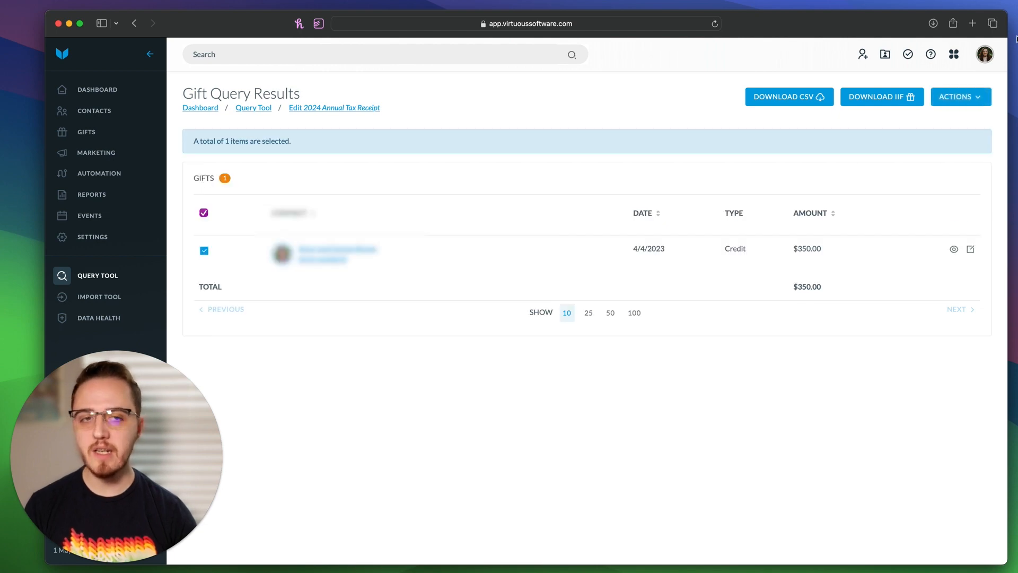
left_click(957, 96)
left_click(948, 194)
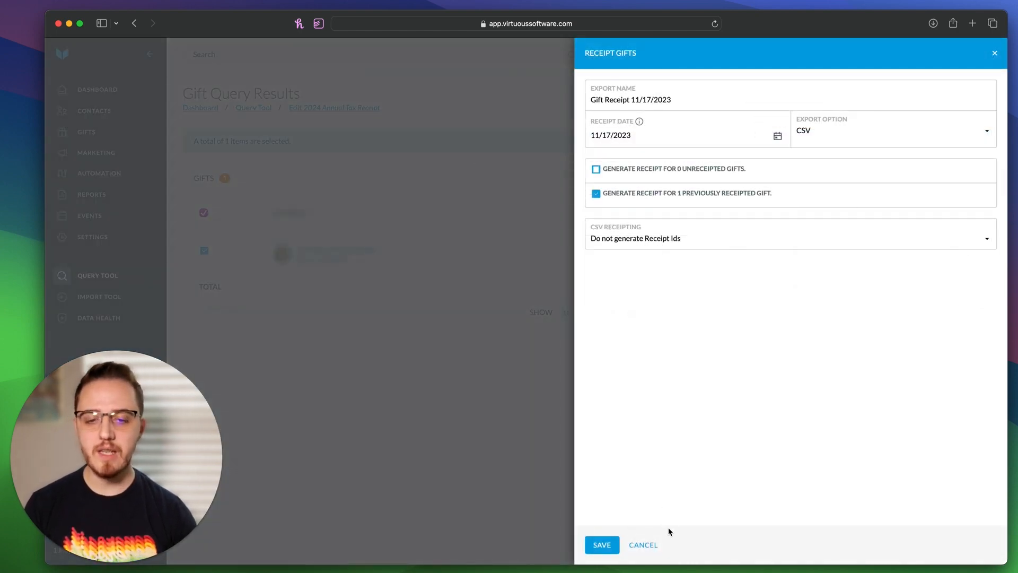
left_click(654, 546)
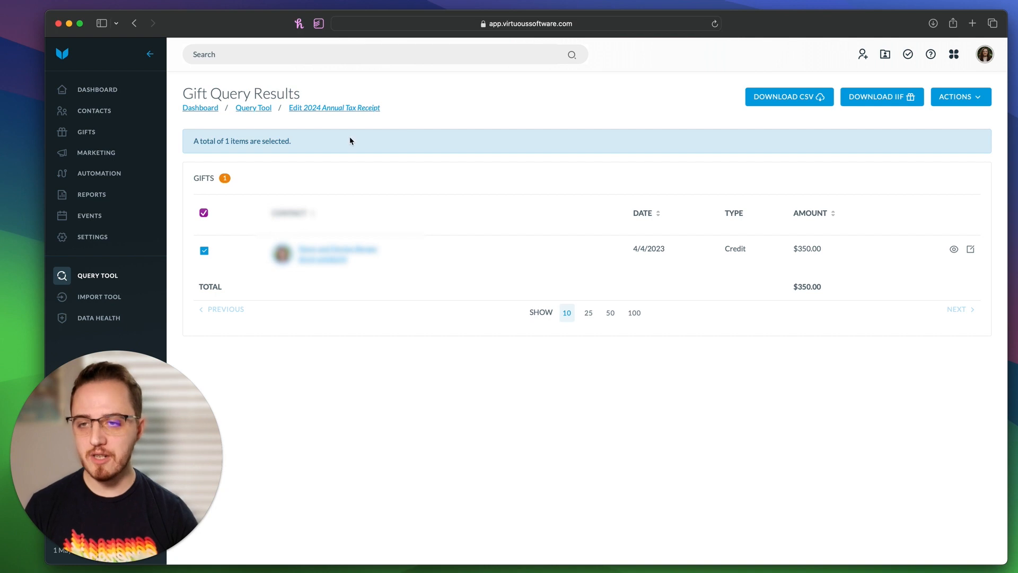
left_click(342, 112)
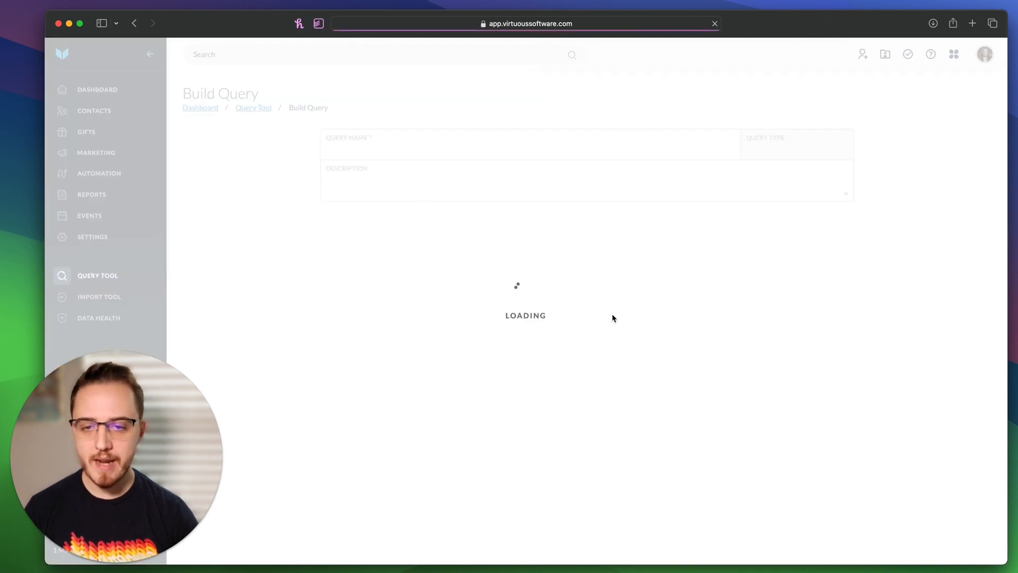
left_click(912, 397)
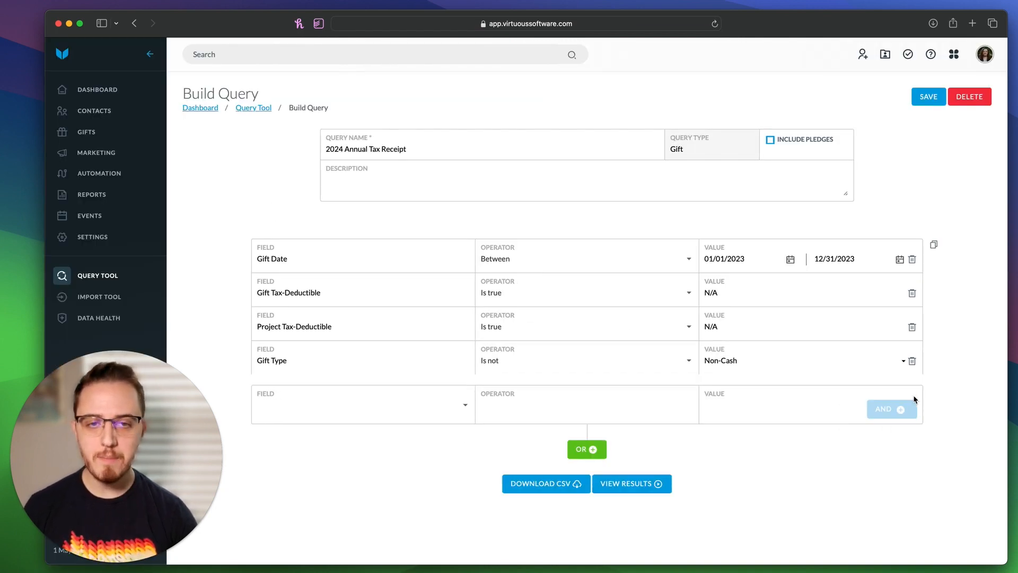
Step: Save the 2024 Annual Tax Receipt query and start a new query from the Query Tool list
left_click(927, 99)
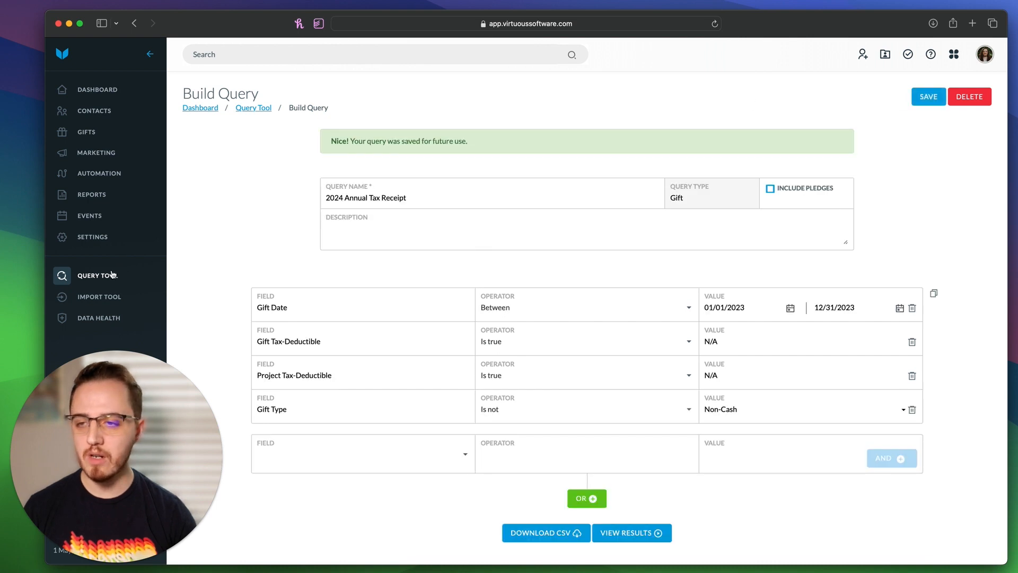
left_click(102, 279)
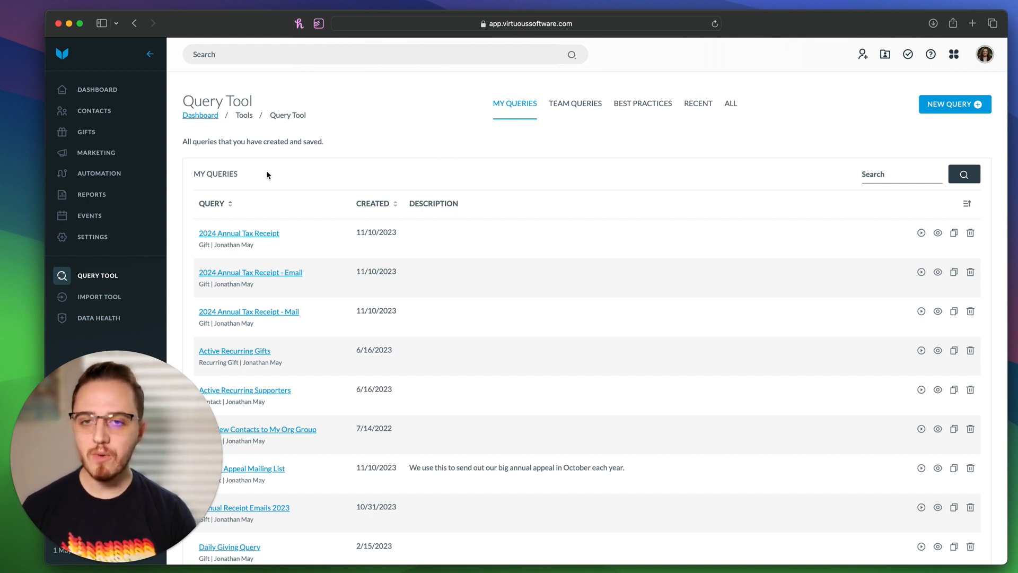
left_click(944, 105)
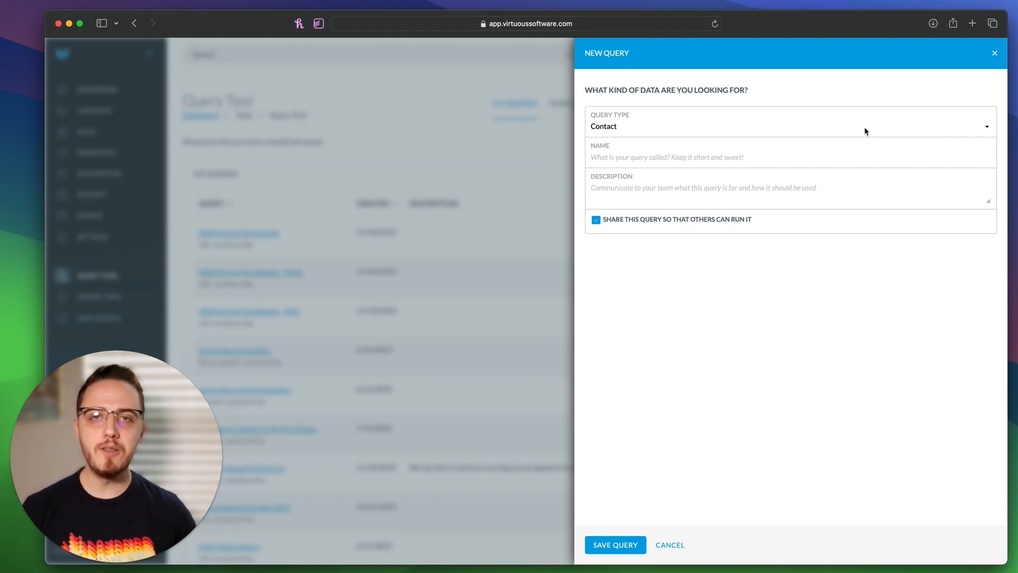
Step: Create an Individual query named 'Filter: Primary Has Email Address (Receipts)' and save it
left_click(865, 129)
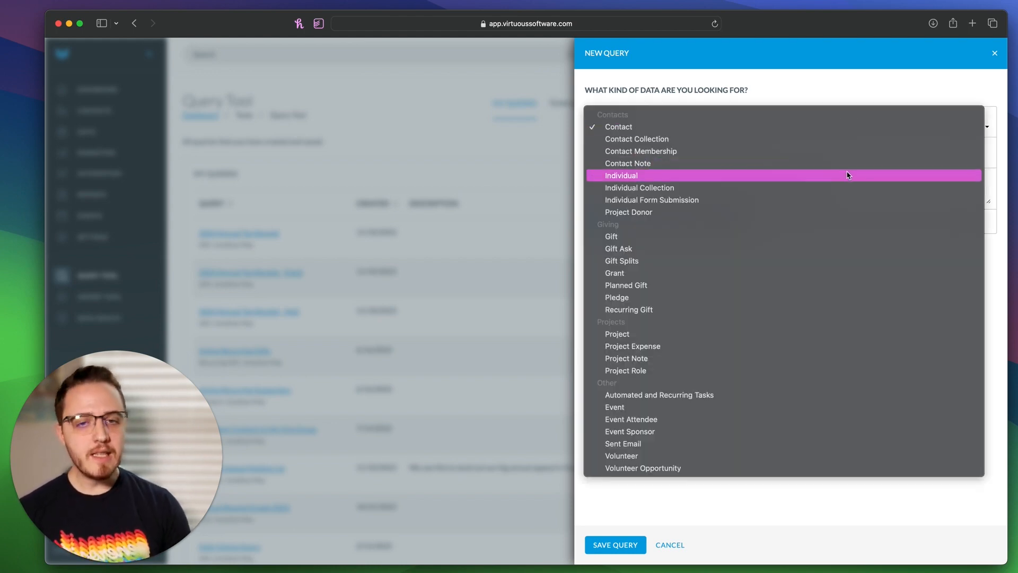
left_click(845, 176)
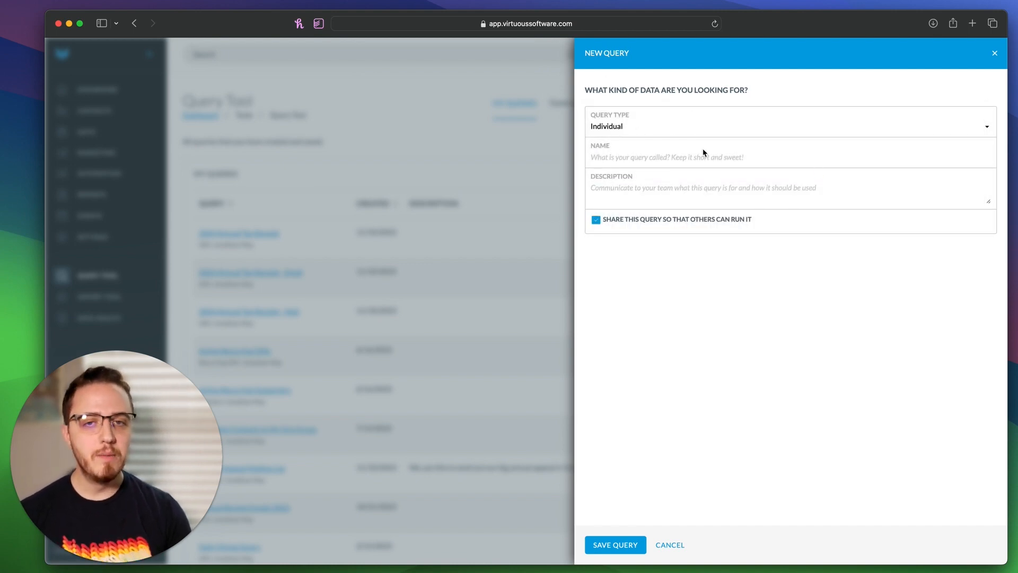
left_click(650, 155)
type("Filter:")
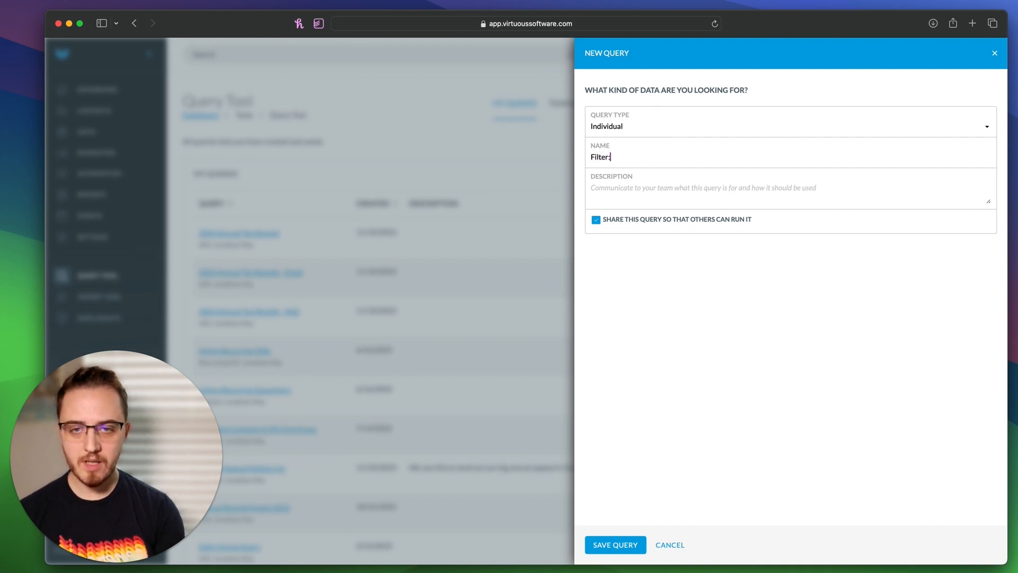
type(" Primary Has ")
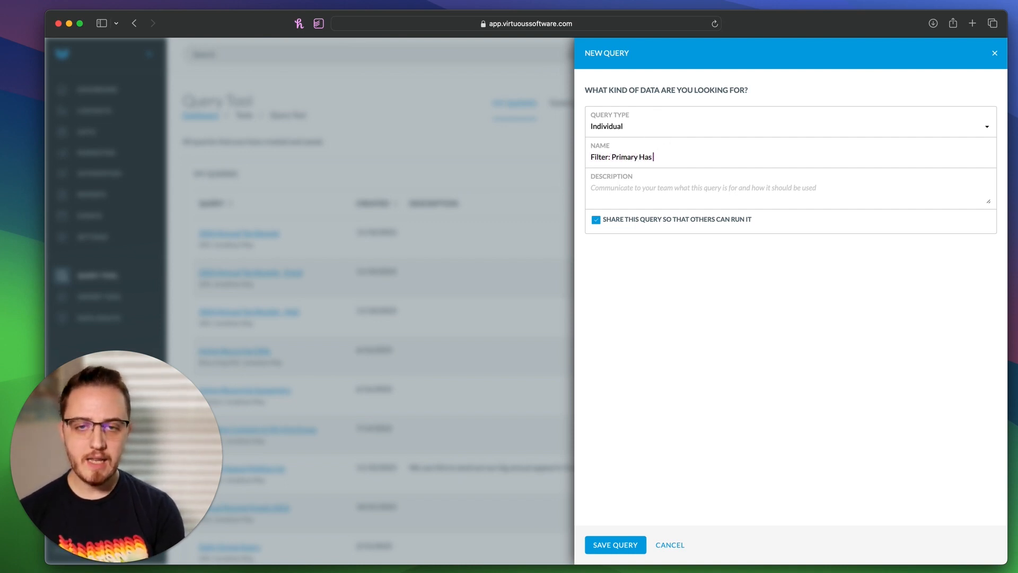
type("Email Address (Receipt")
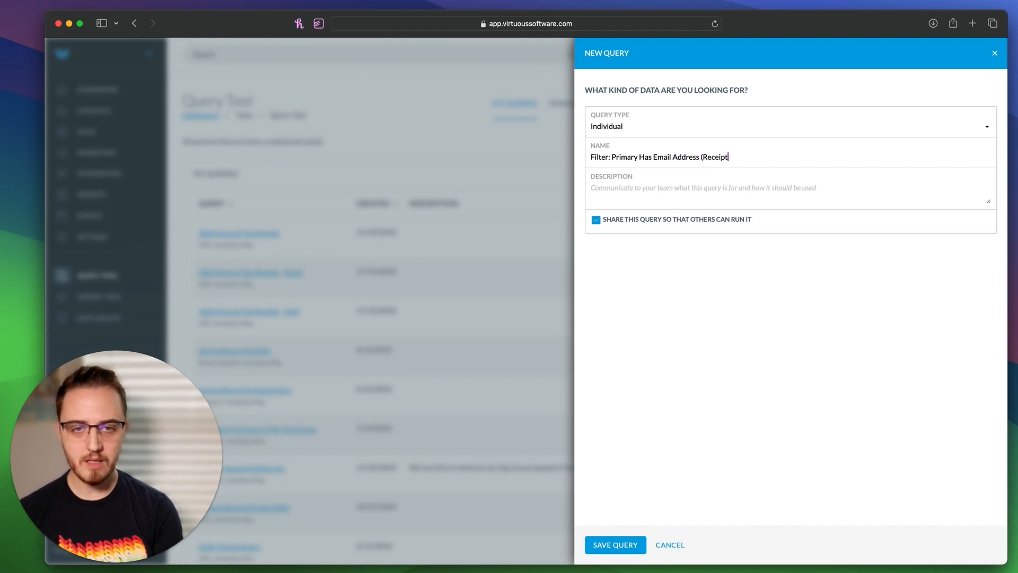
type("s)")
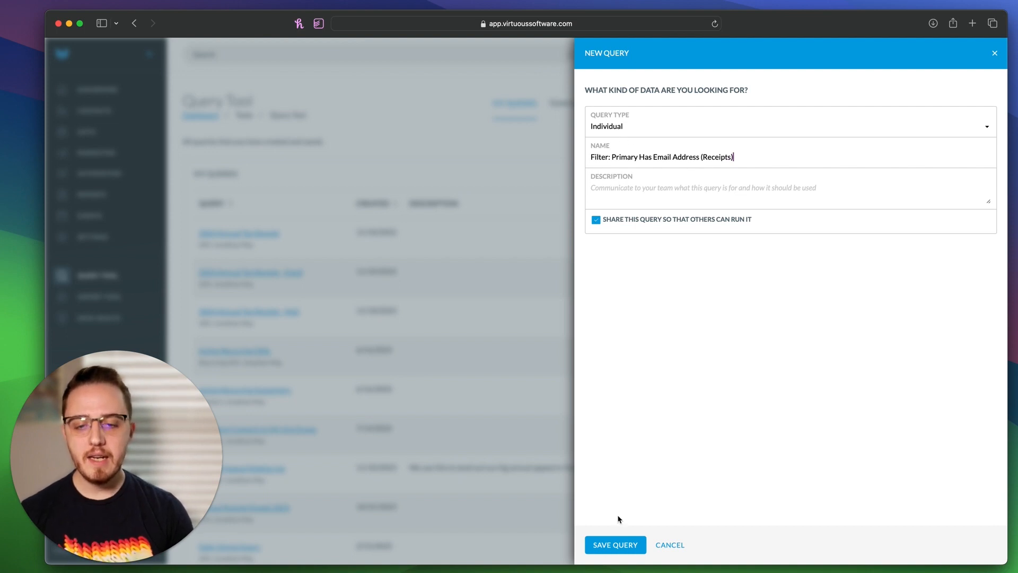
left_click(621, 548)
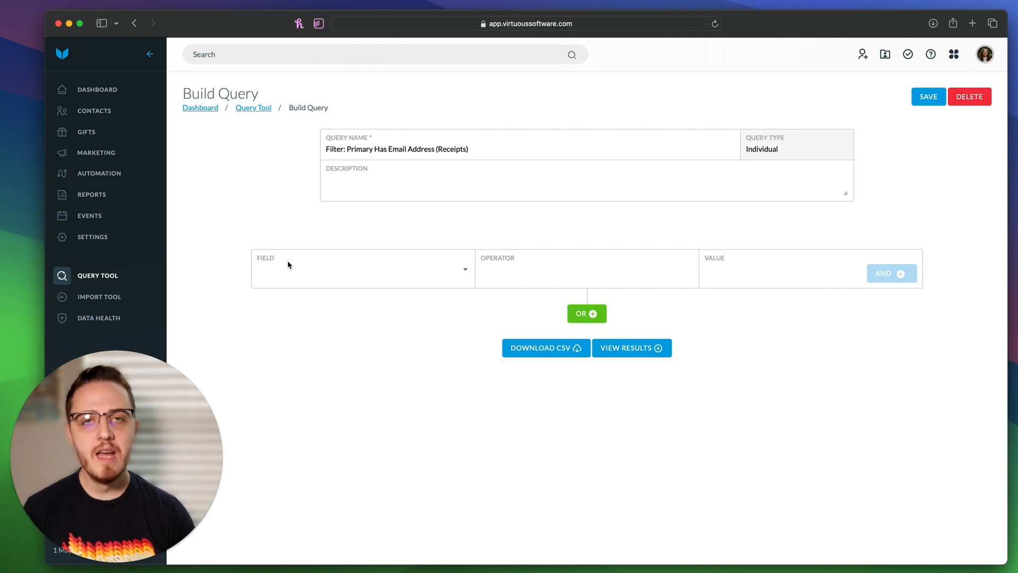
Step: Add the condition Has Email? is true, followed by an AND row
left_click(283, 268)
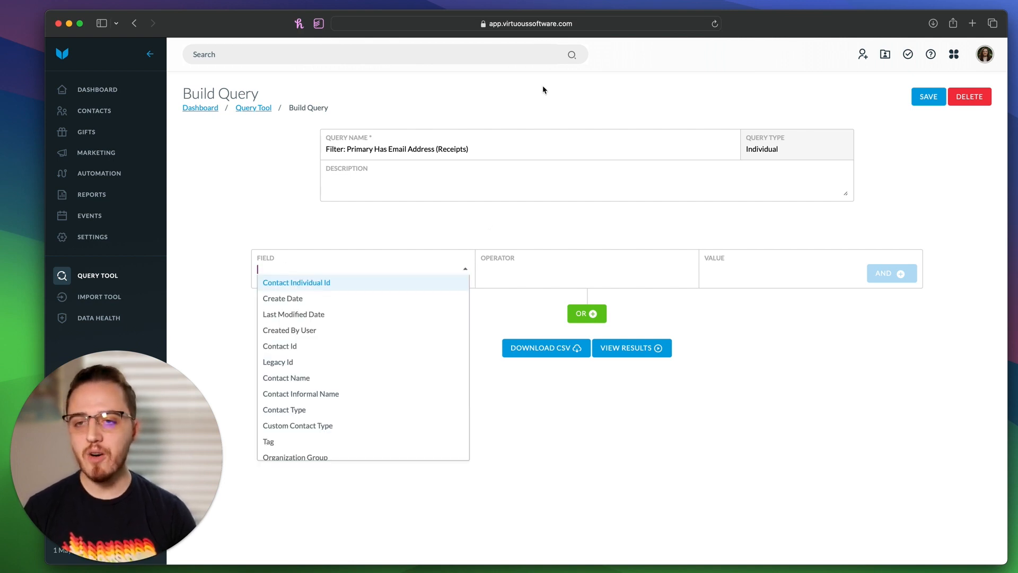
type("has")
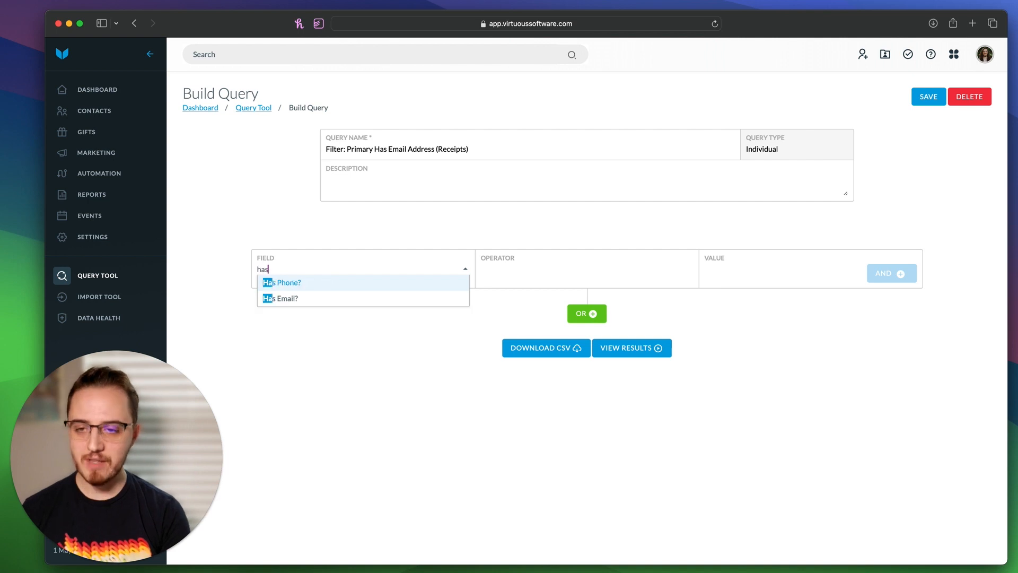
left_click(303, 298)
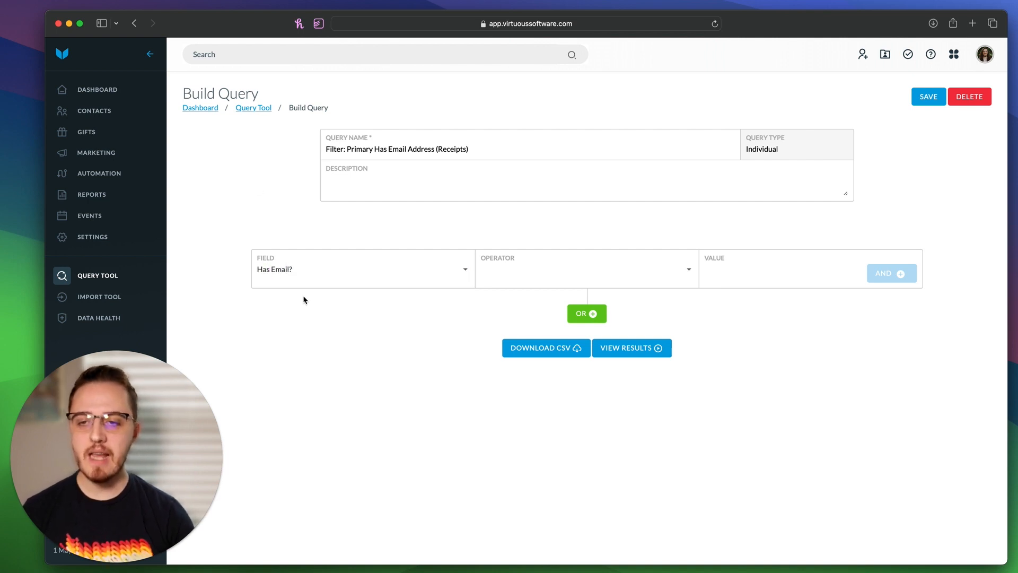
left_click(577, 269)
left_click(575, 284)
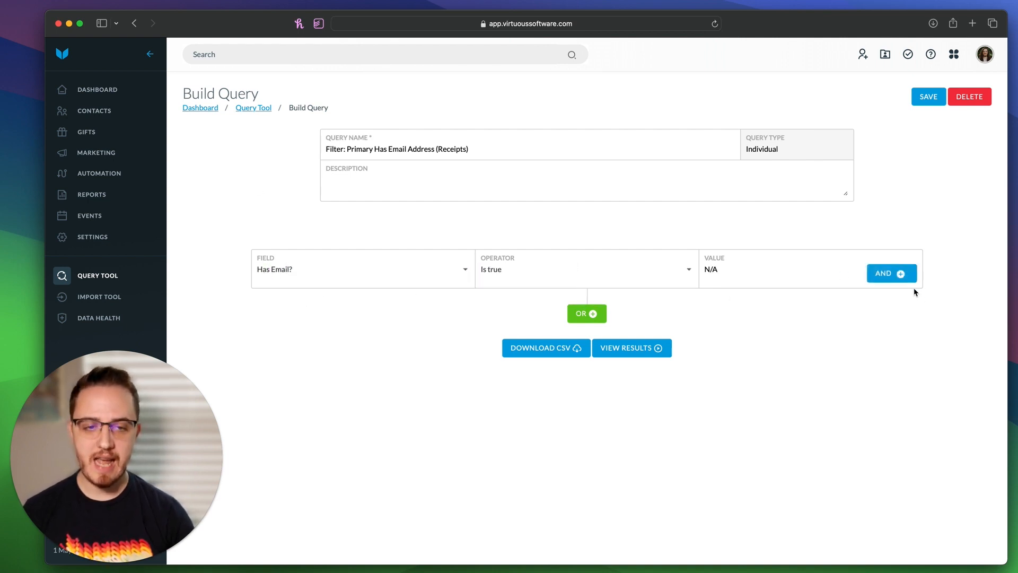
left_click(895, 274)
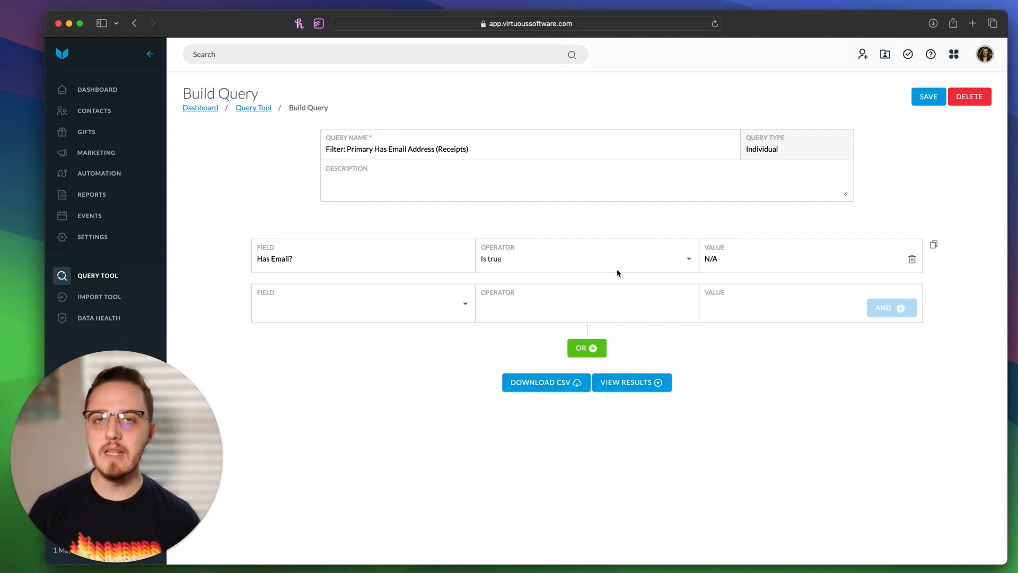
Step: Add the condition Primary is true, save the filter query, and return to My Queries
left_click(293, 308)
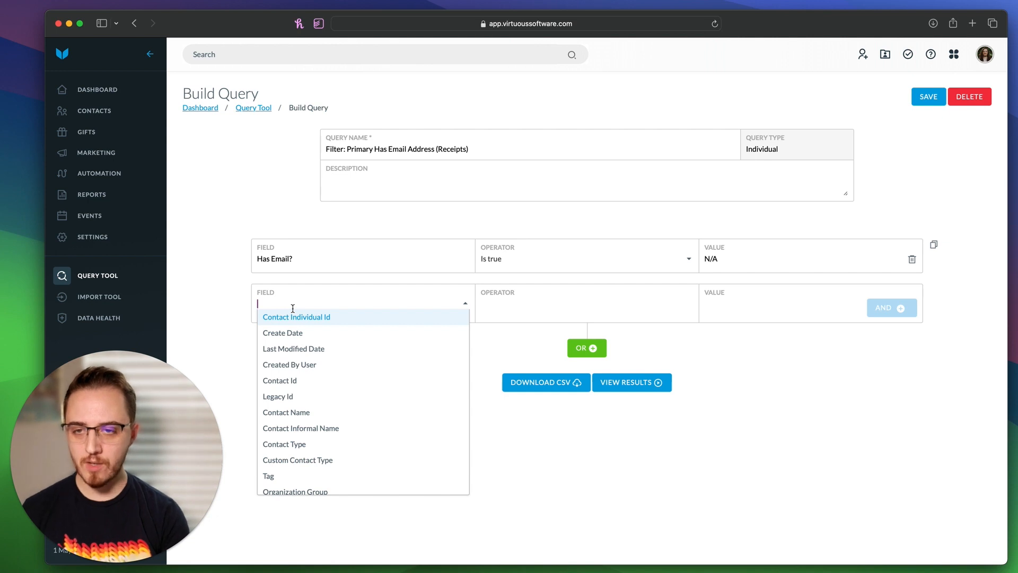
type("pri")
key("Return")
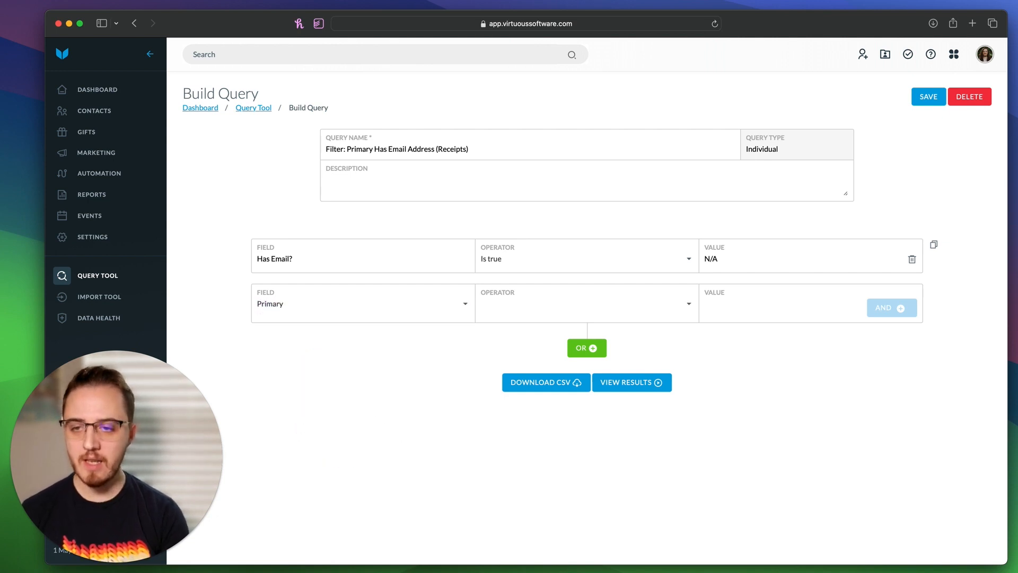
left_click(520, 308)
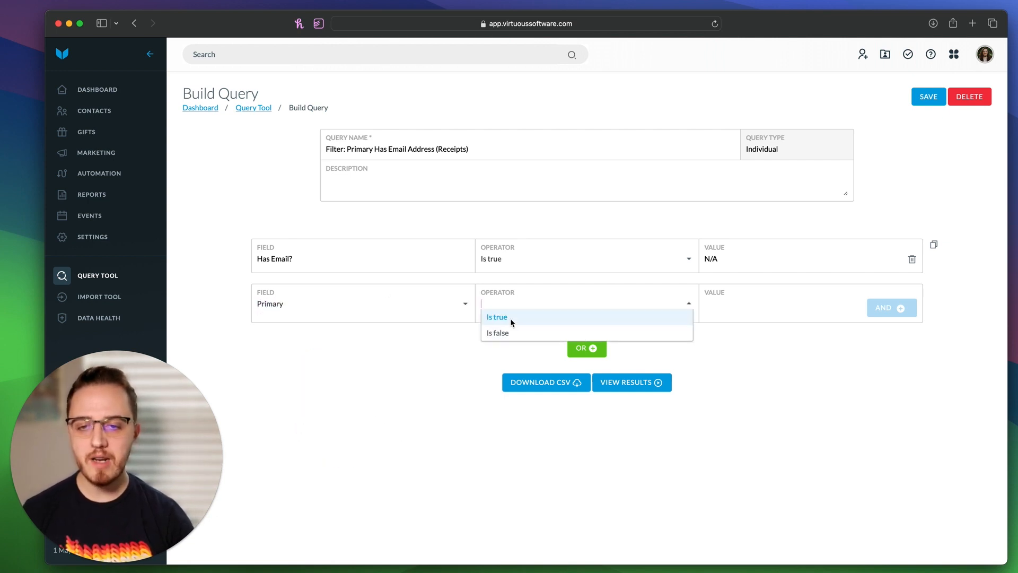
left_click(512, 320)
left_click(889, 311)
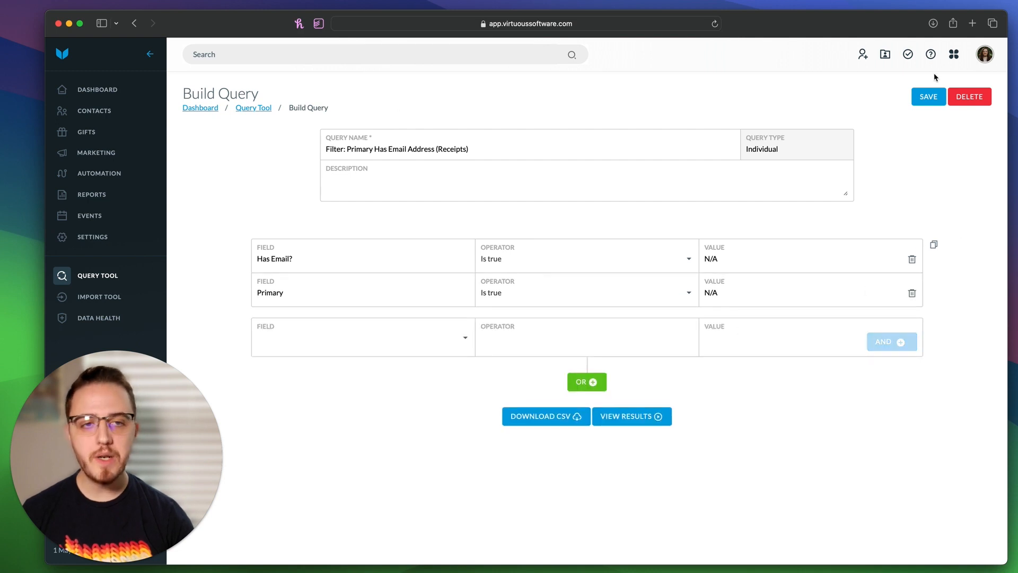
left_click(928, 96)
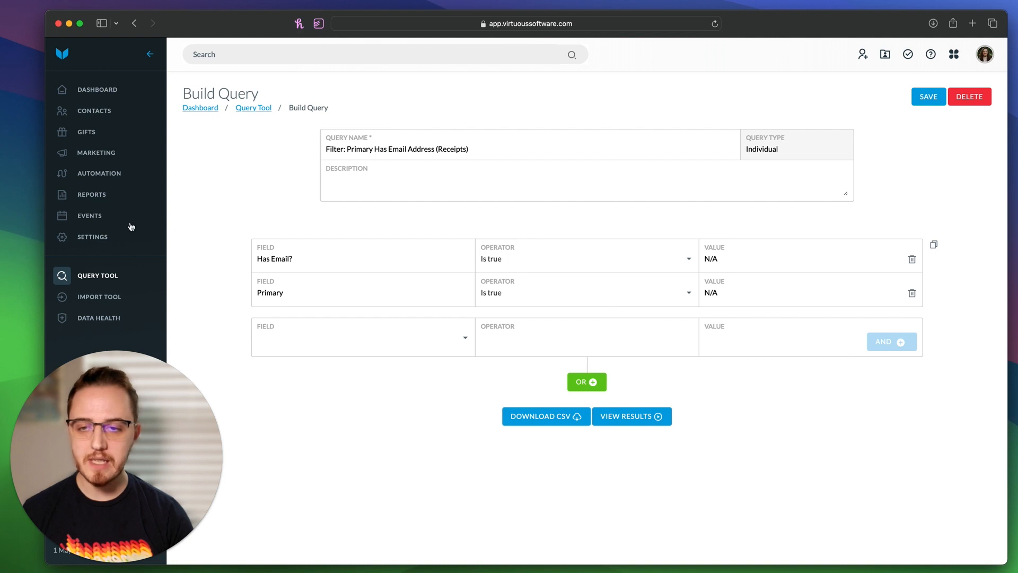
left_click(97, 276)
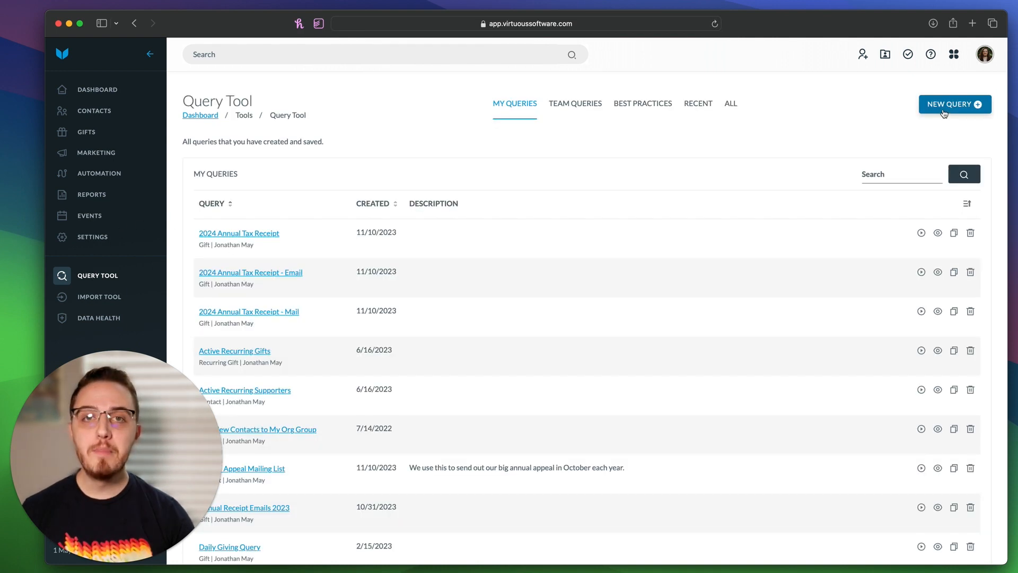
Step: Create a Contact query named 'Filter: Contact Has Address (Receipts)', fixing the typo, and save it
left_click(945, 109)
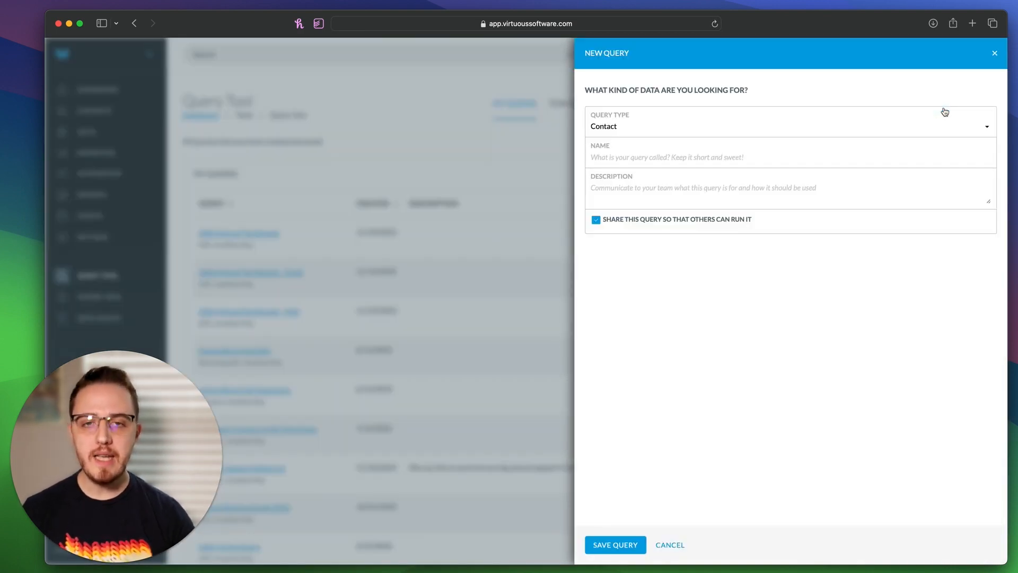
left_click(841, 158)
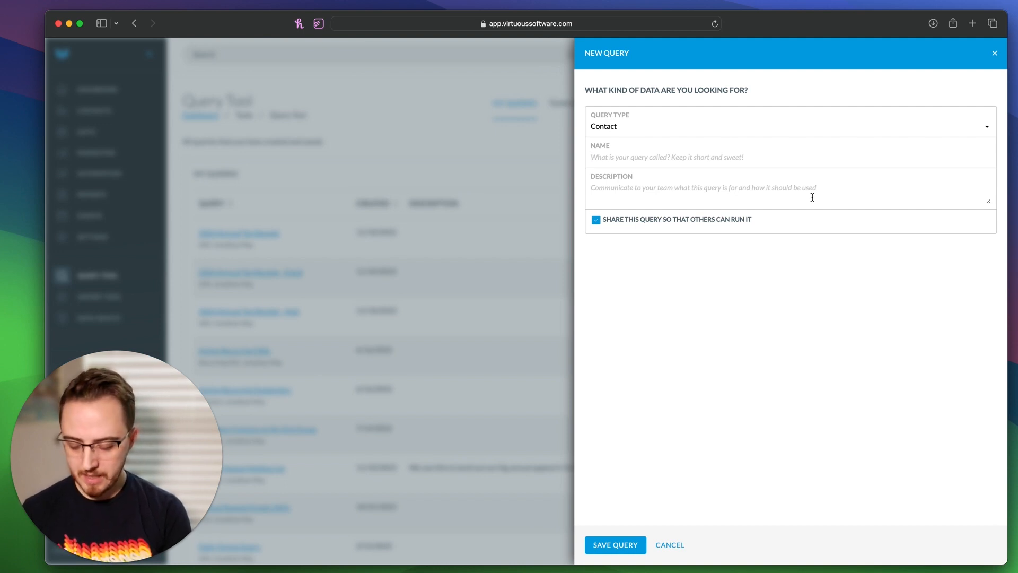
type("Filter:")
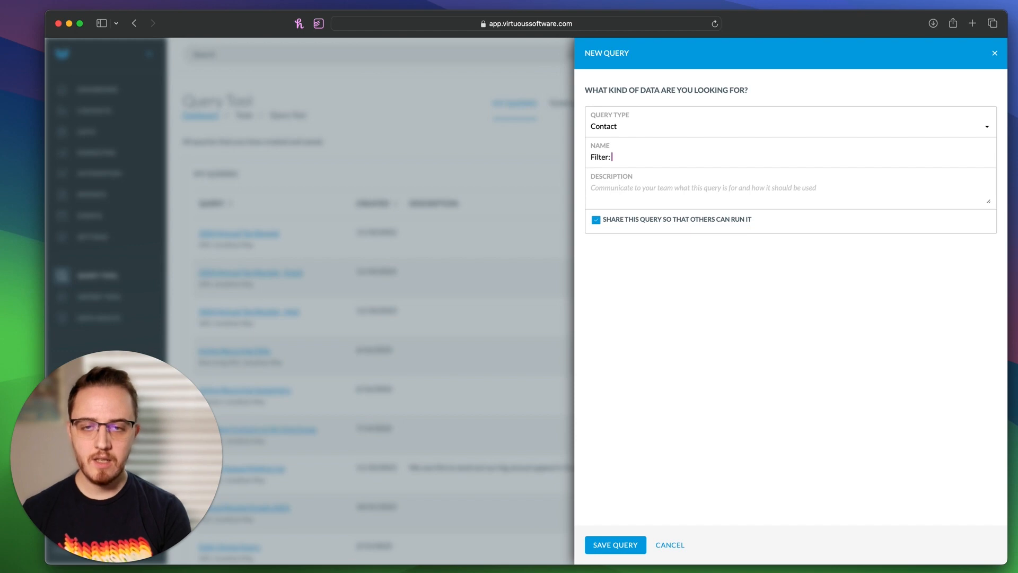
type("ontact Has Addres")
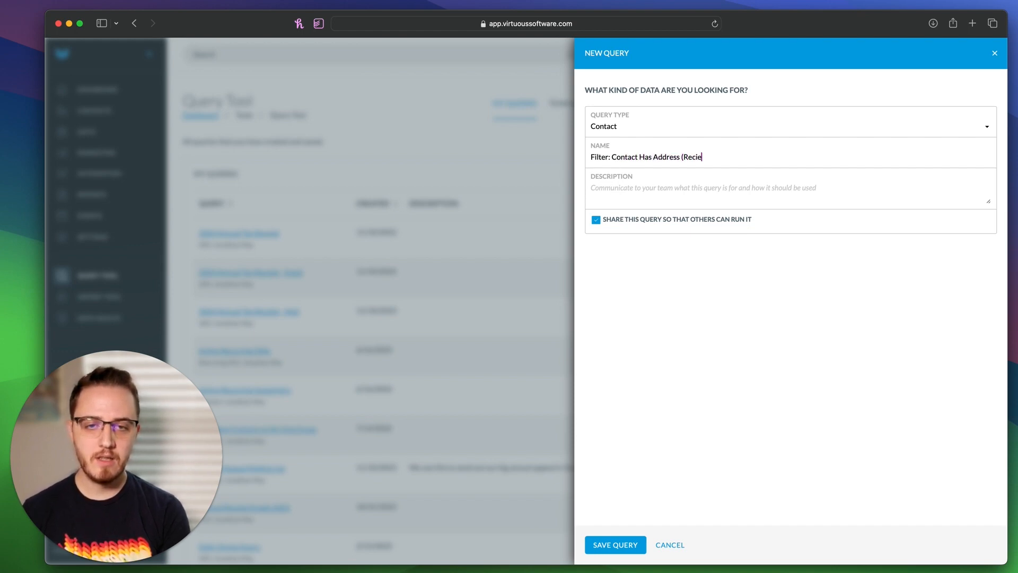
type("s (Recie")
key("BackSpace")
type("ipts")
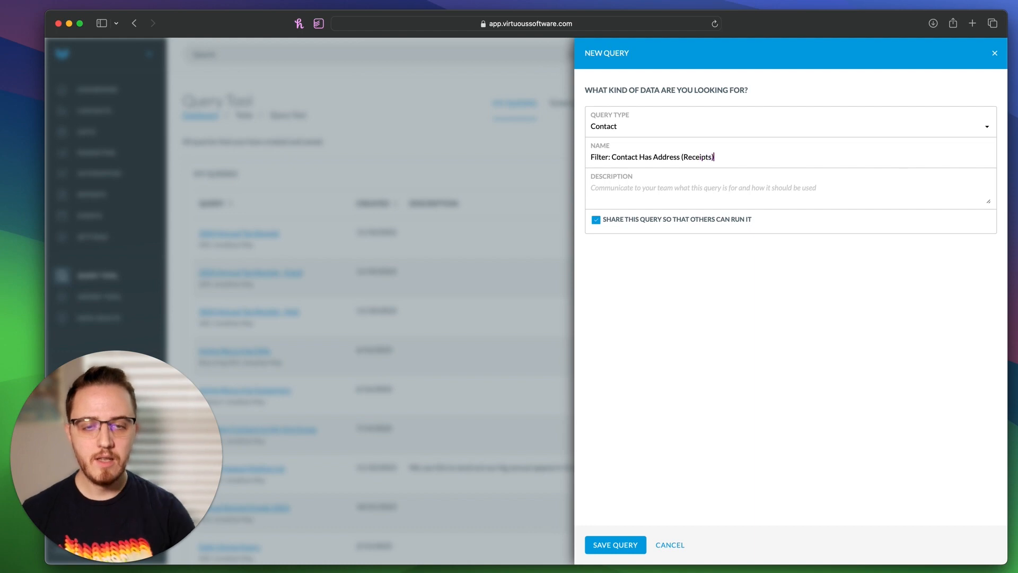
left_click(634, 548)
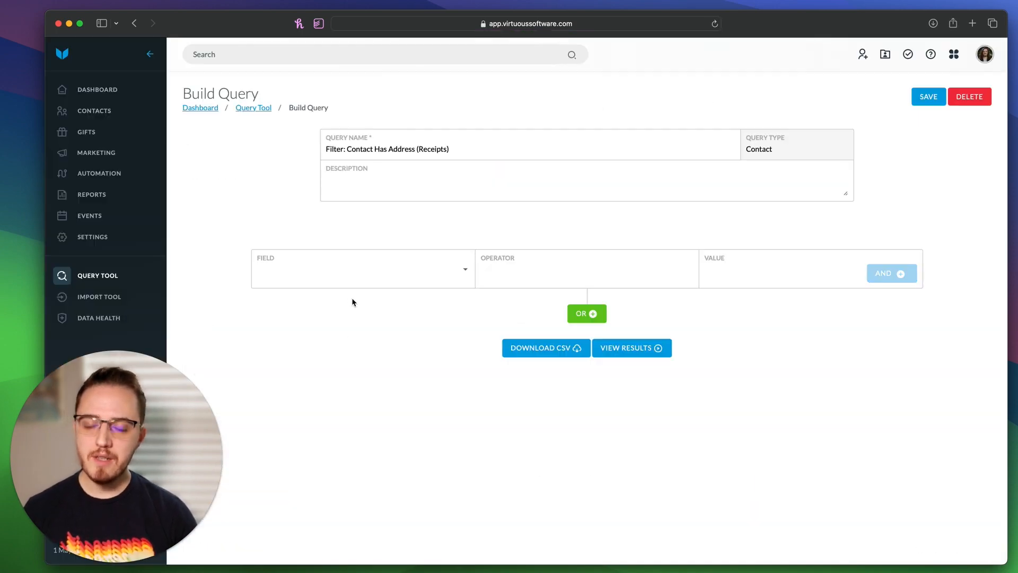
Step: Set the first condition to Address with an is-known operator
left_click(331, 269)
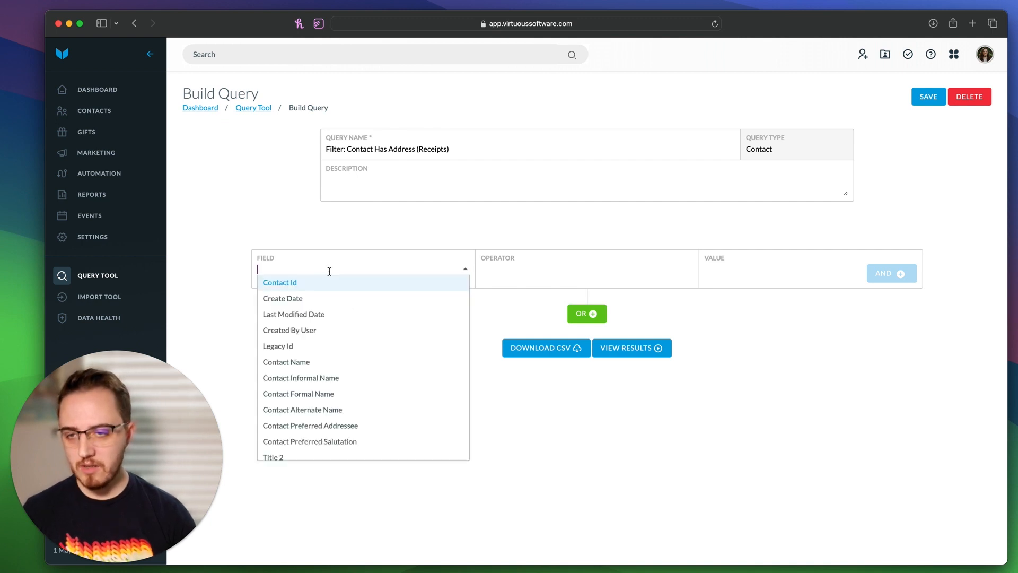
type("add")
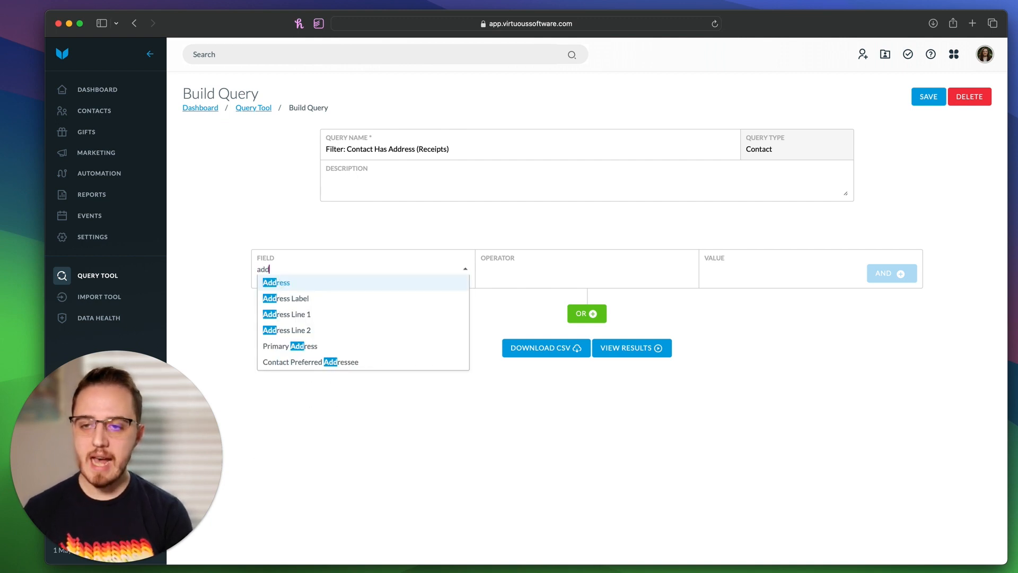
left_click(349, 286)
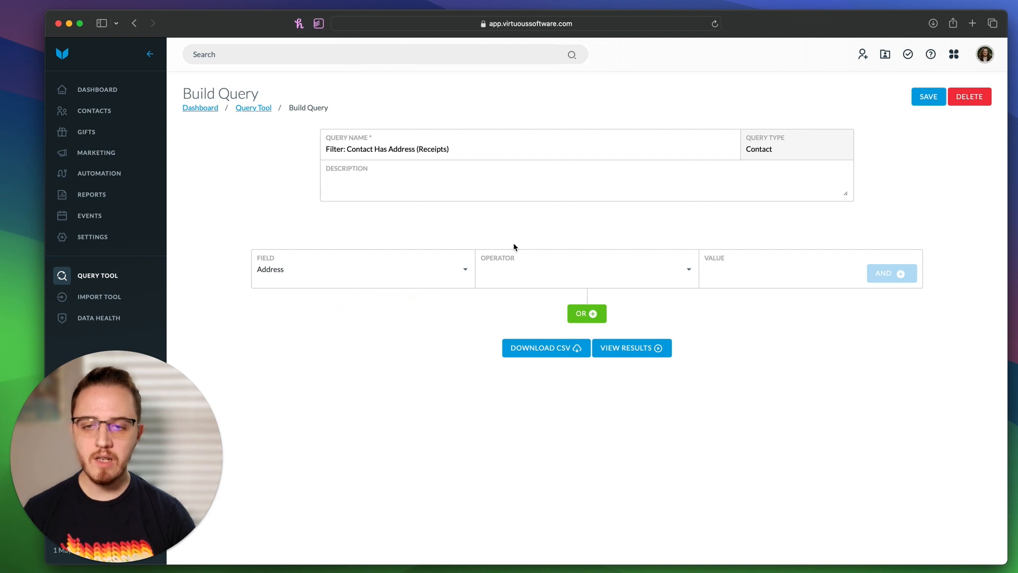
left_click(523, 269)
left_click(520, 284)
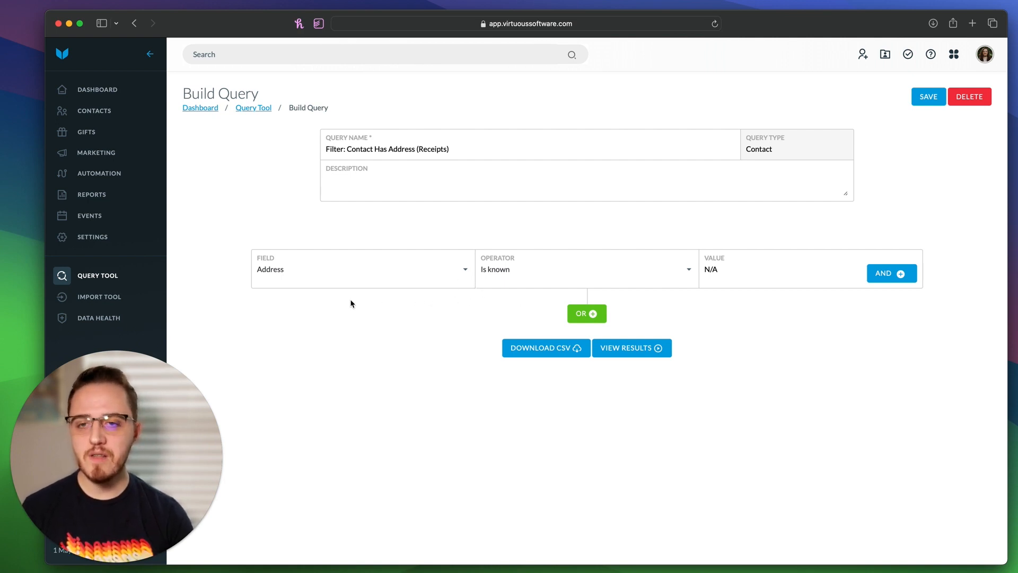
left_click_drag(228, 258, 759, 279)
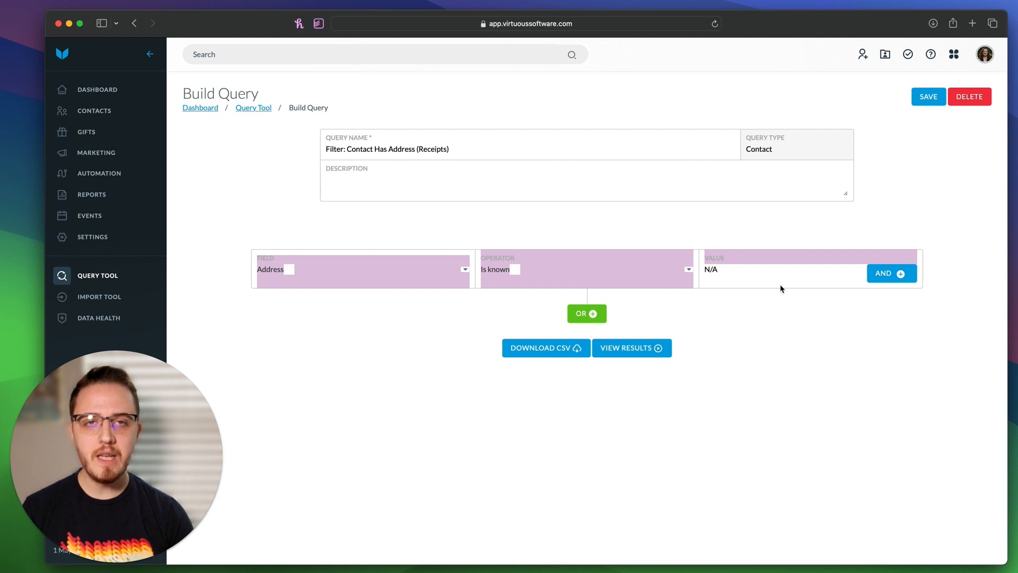
left_click(747, 337)
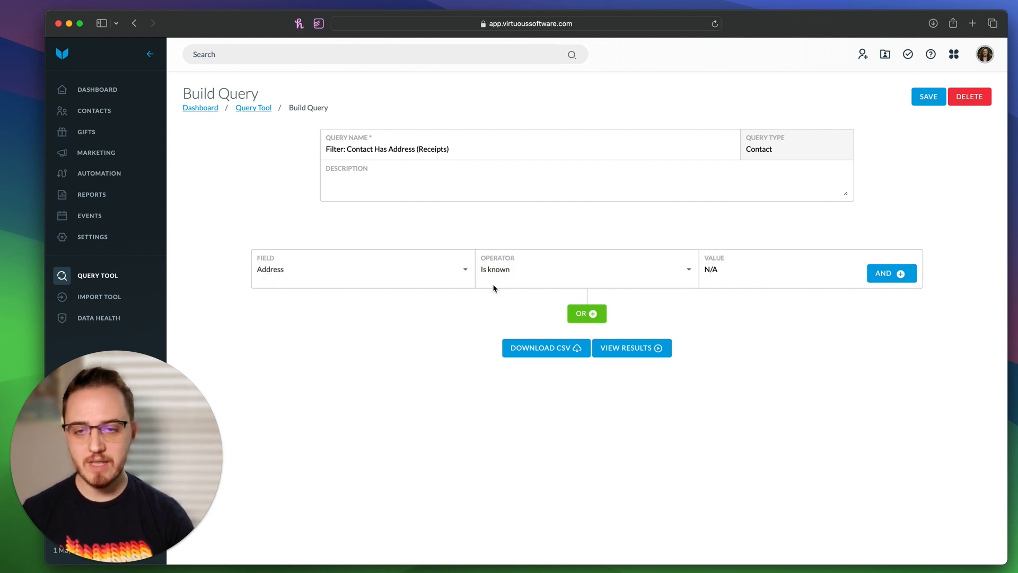
Step: Change the condition to Address Line 1 Is set and add an AND row
left_click(405, 268)
key("BackSpace")
type("addd")
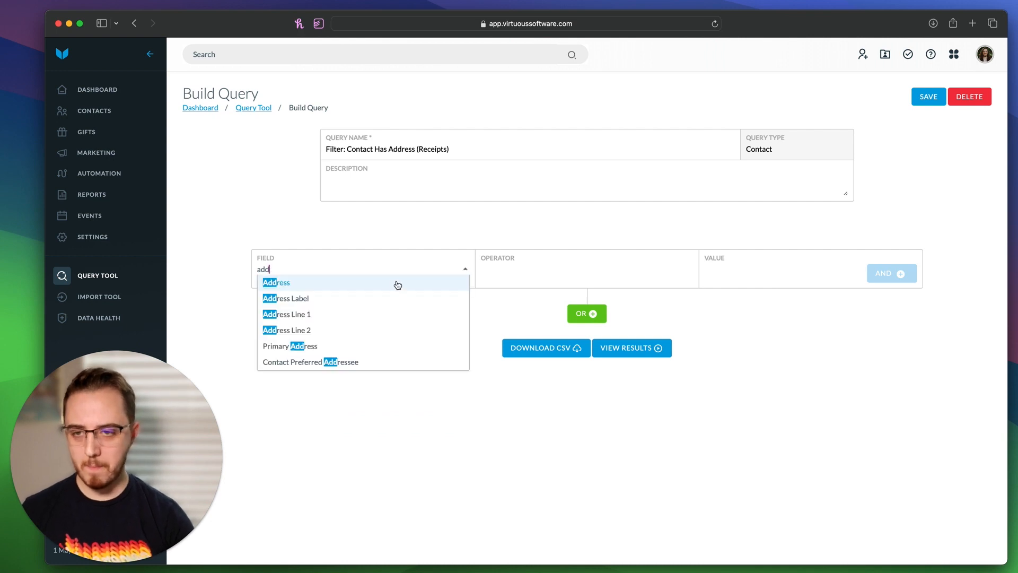
left_click(395, 313)
left_click(623, 268)
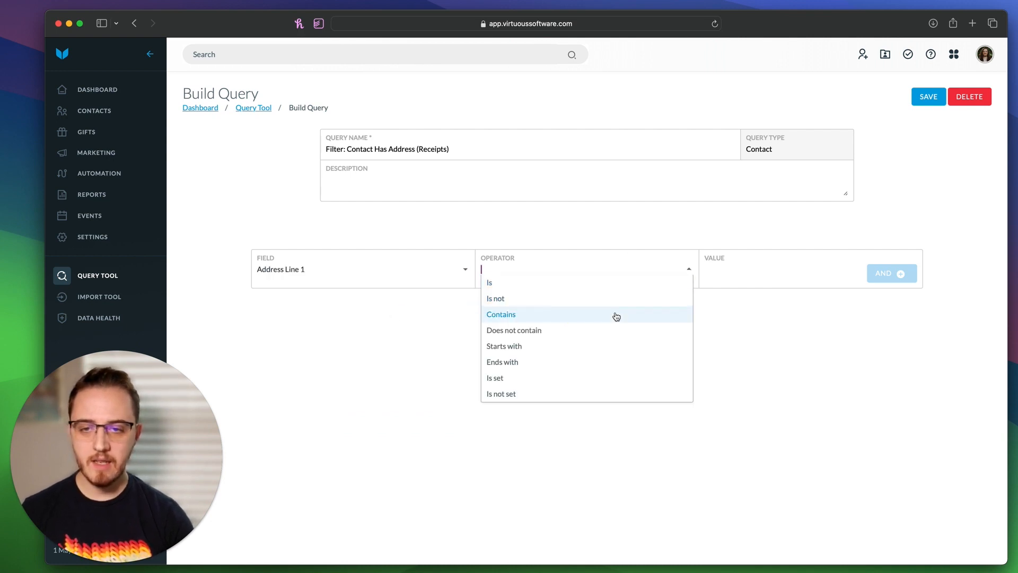
left_click(602, 377)
left_click(877, 272)
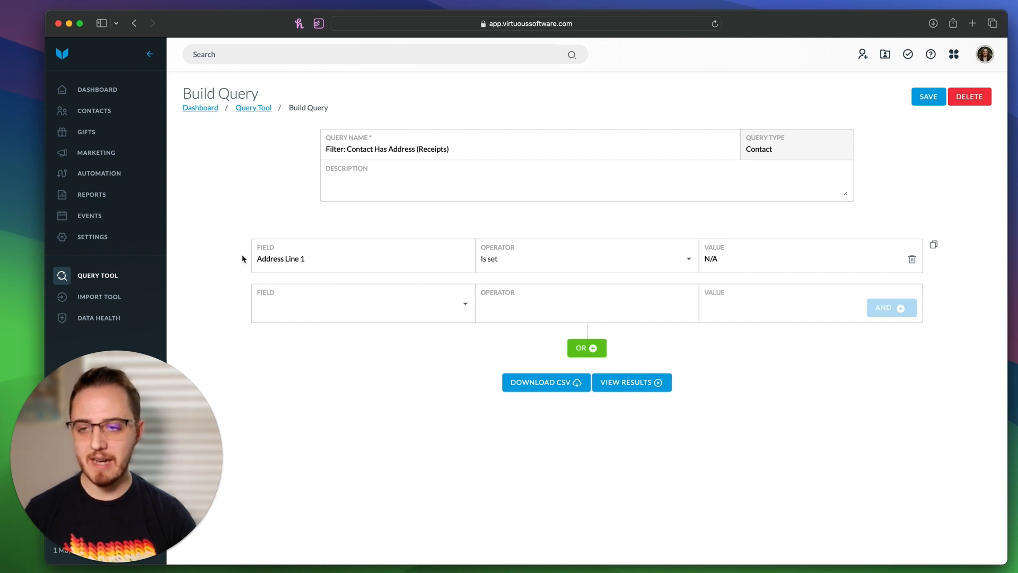
Step: Leave the second condition row empty, save the address filter query, and return to My Queries
left_click_drag(243, 257, 575, 256)
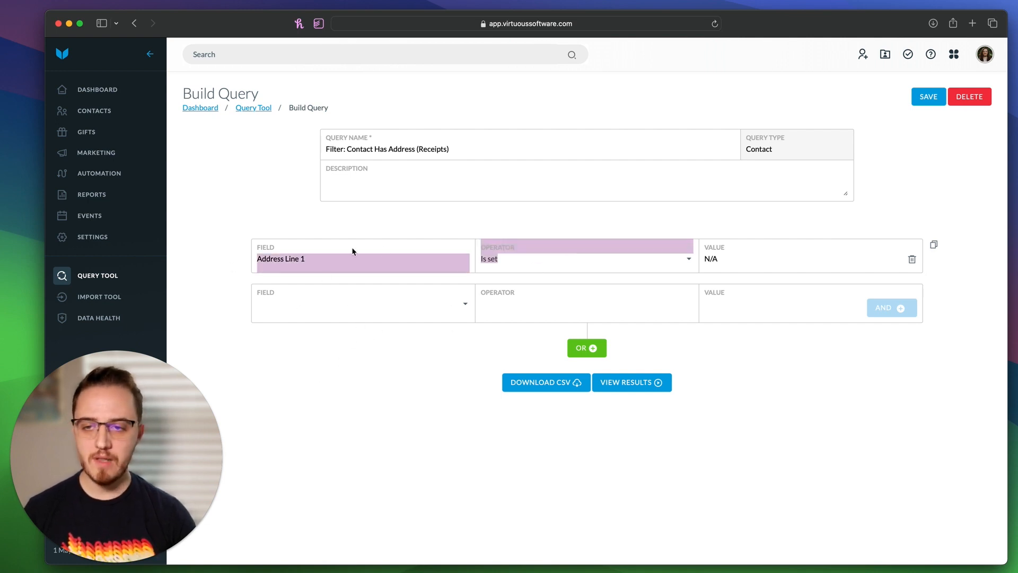
left_click(384, 303)
type("cit")
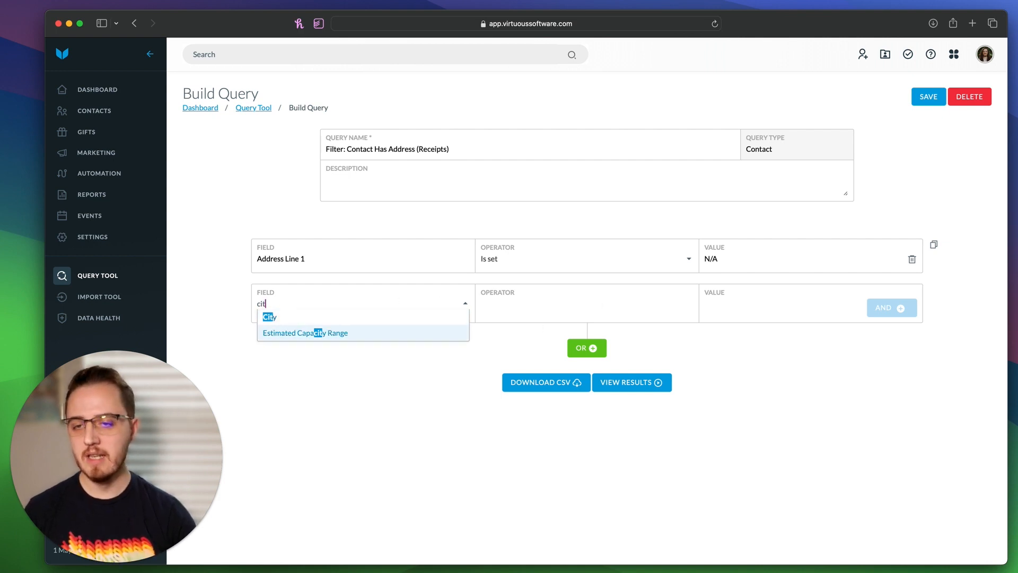
key("BackSpace")
key("BackSpace")
key("BackSpace")
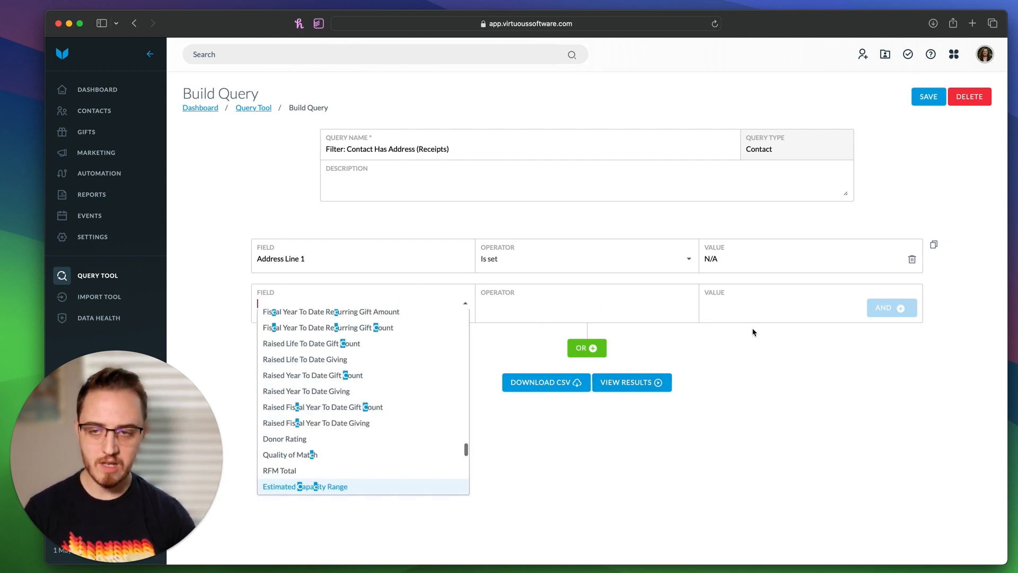
left_click(776, 372)
left_click_drag(776, 372, 336, 278)
left_click(413, 426)
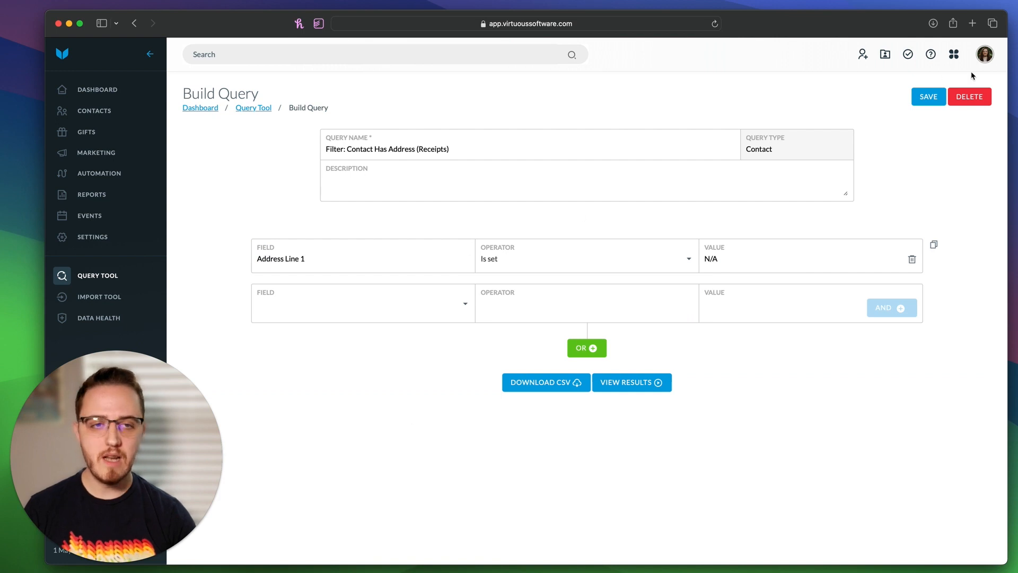
left_click(928, 96)
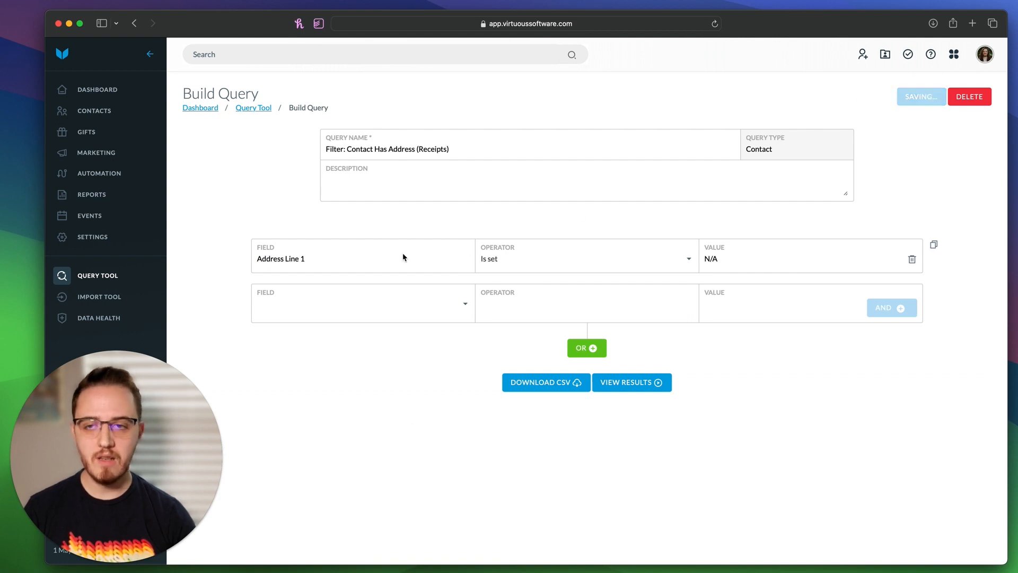
left_click(119, 279)
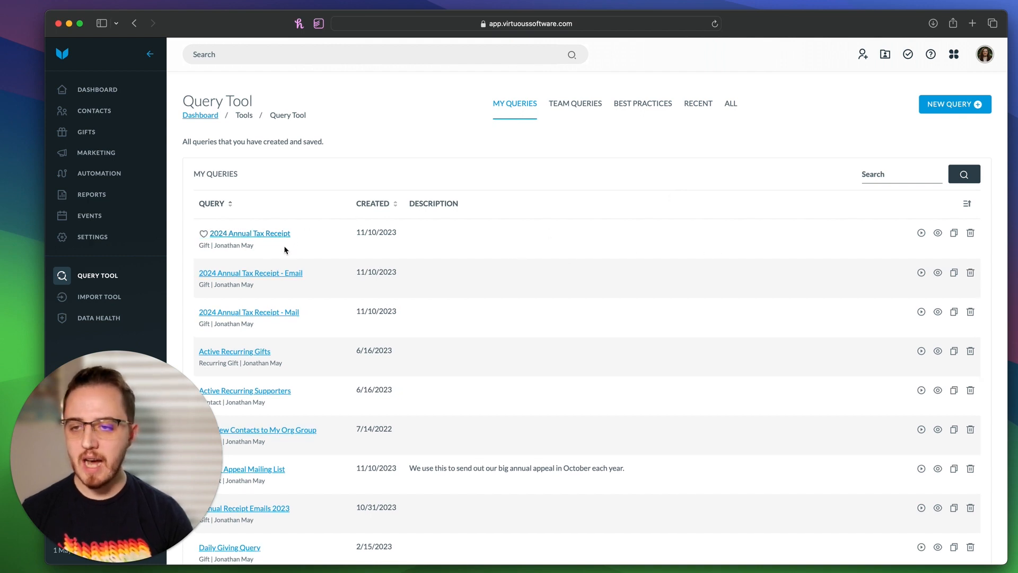
left_click_drag(286, 249, 182, 229)
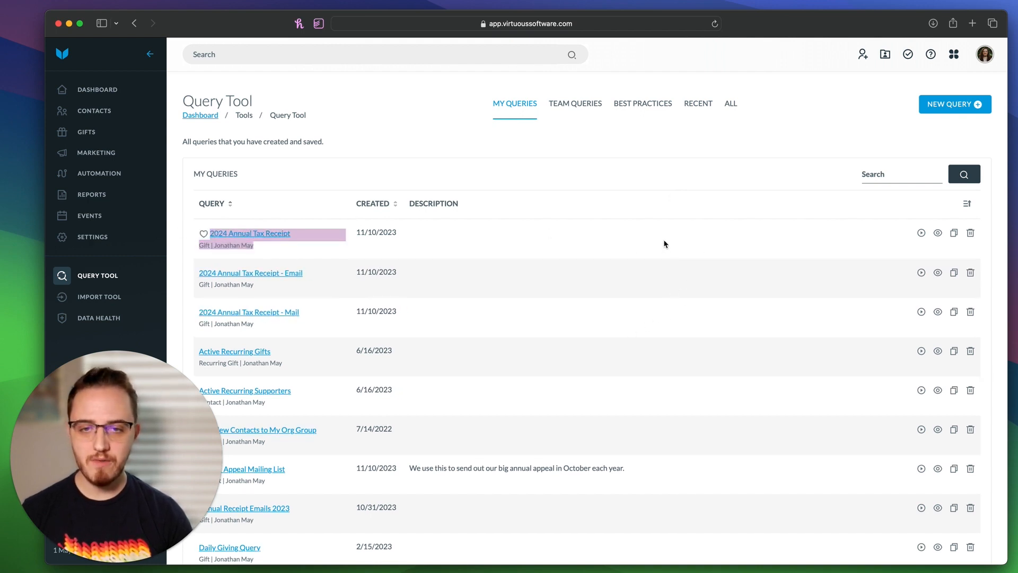
Step: Copy the 2024 Annual Tax Receipt query as '2024 Annual Tax Receipt - Email Version'
left_click(689, 242)
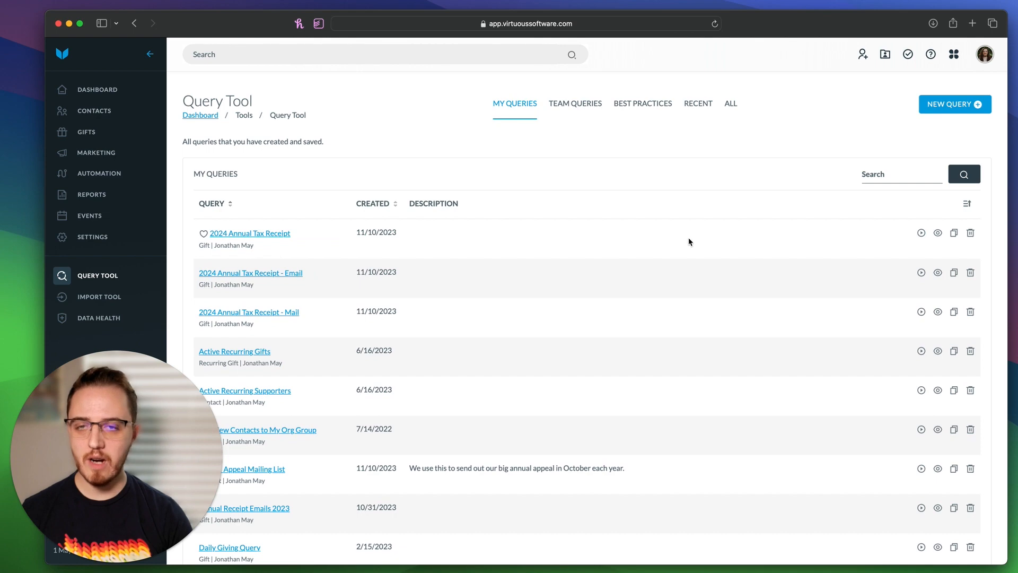
left_click(954, 236)
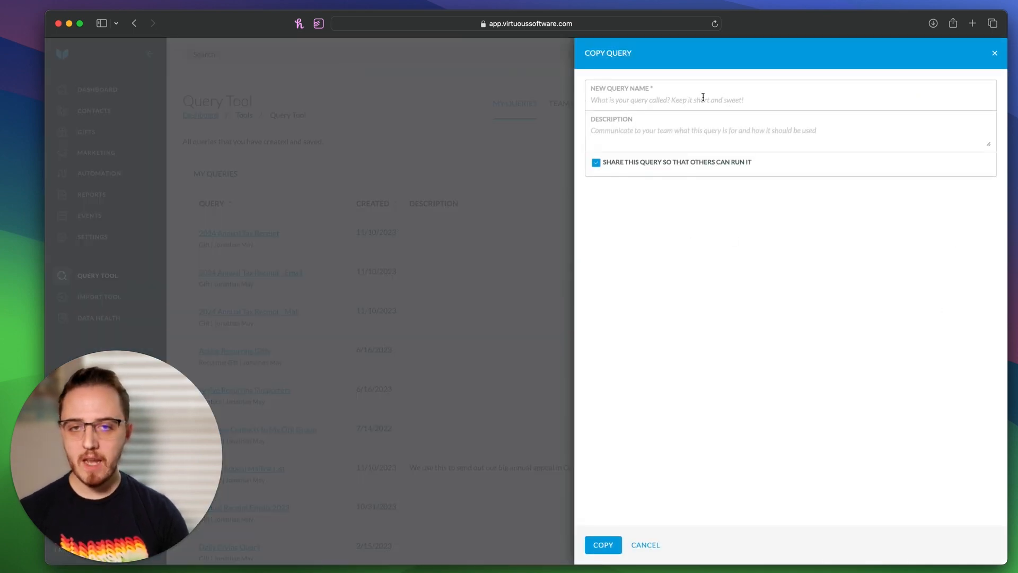
type("202")
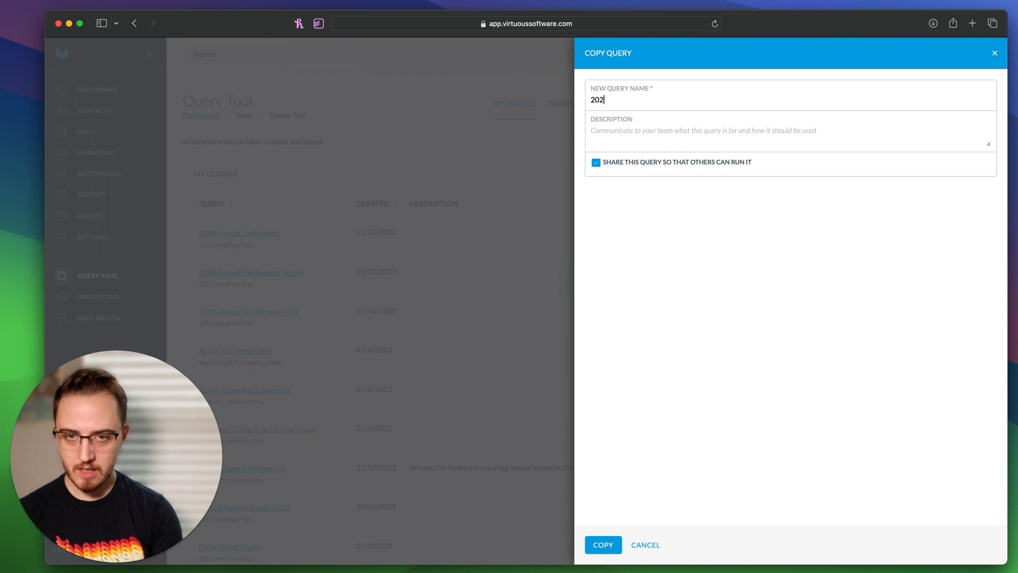
type("4 Annual")
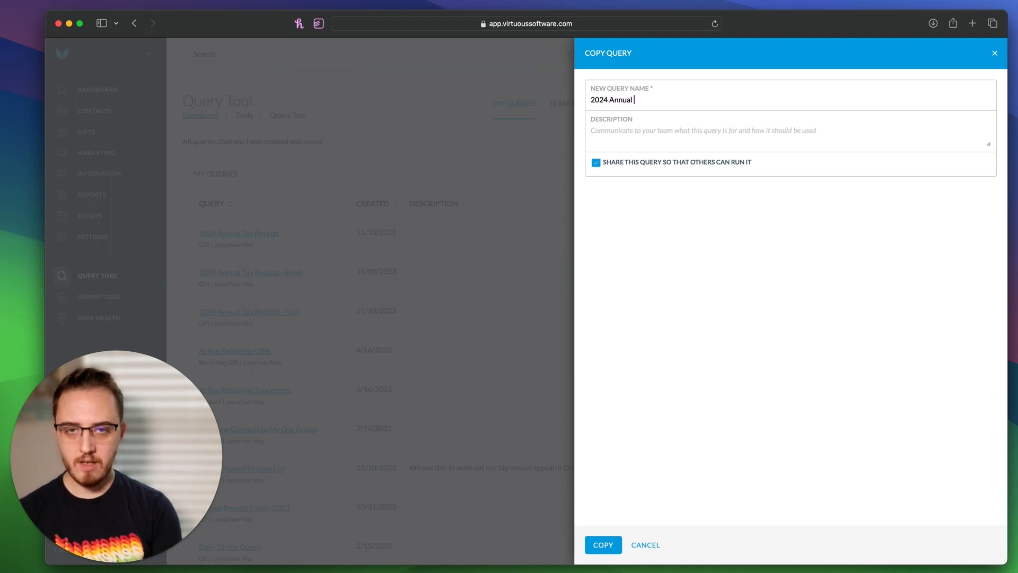
type(" Tax Receip")
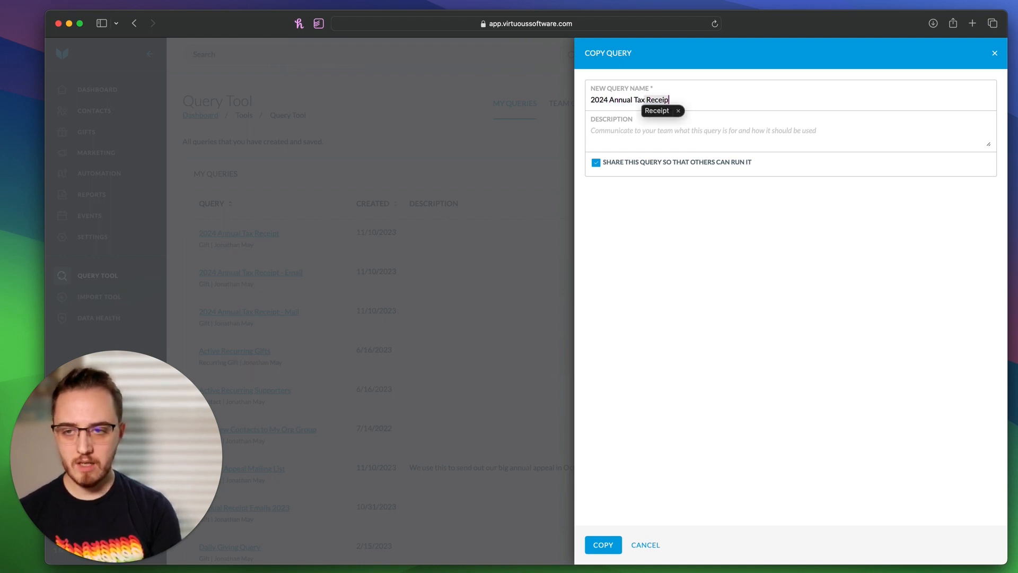
type("t - Email V")
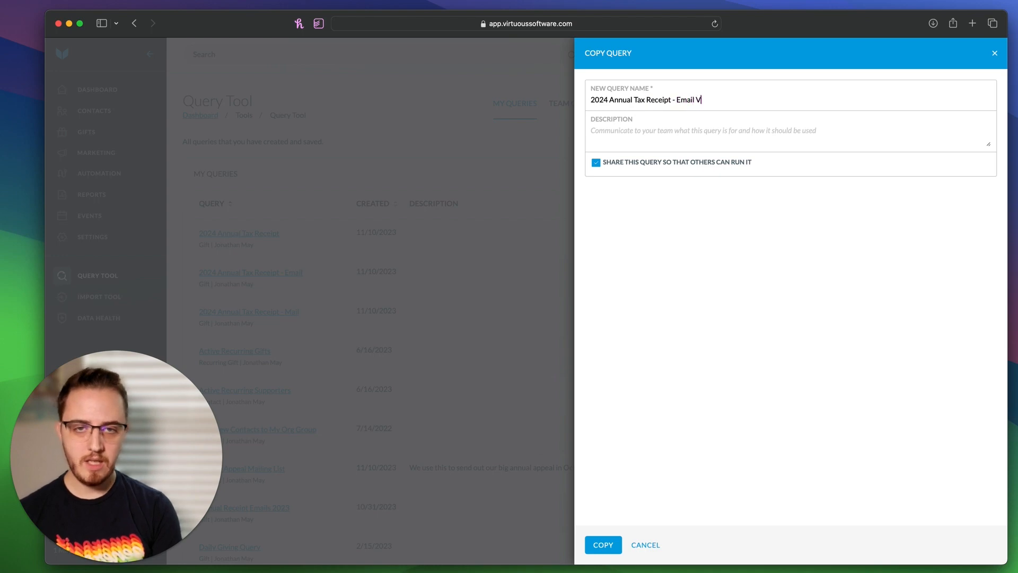
type("ersion")
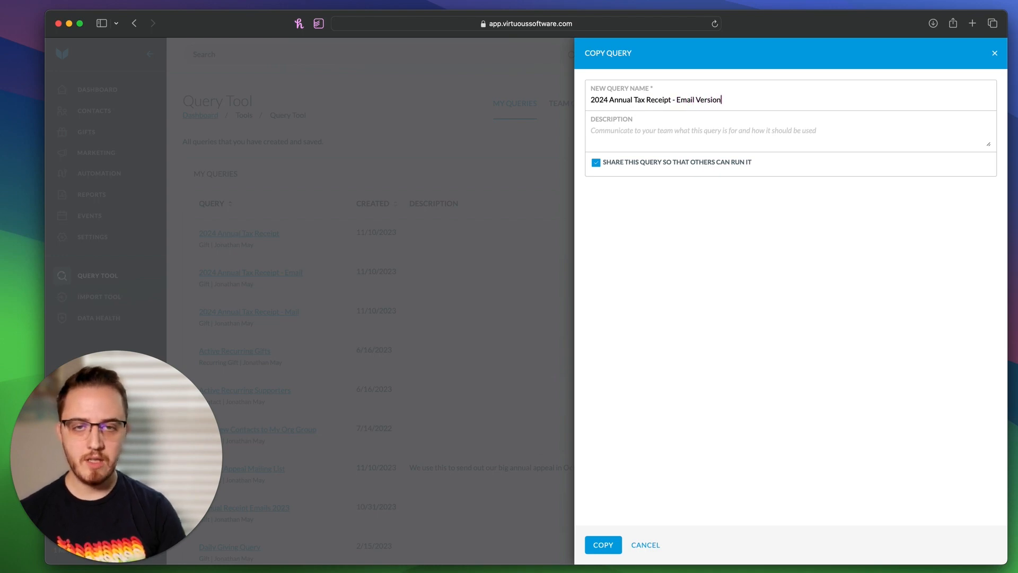
left_click(611, 547)
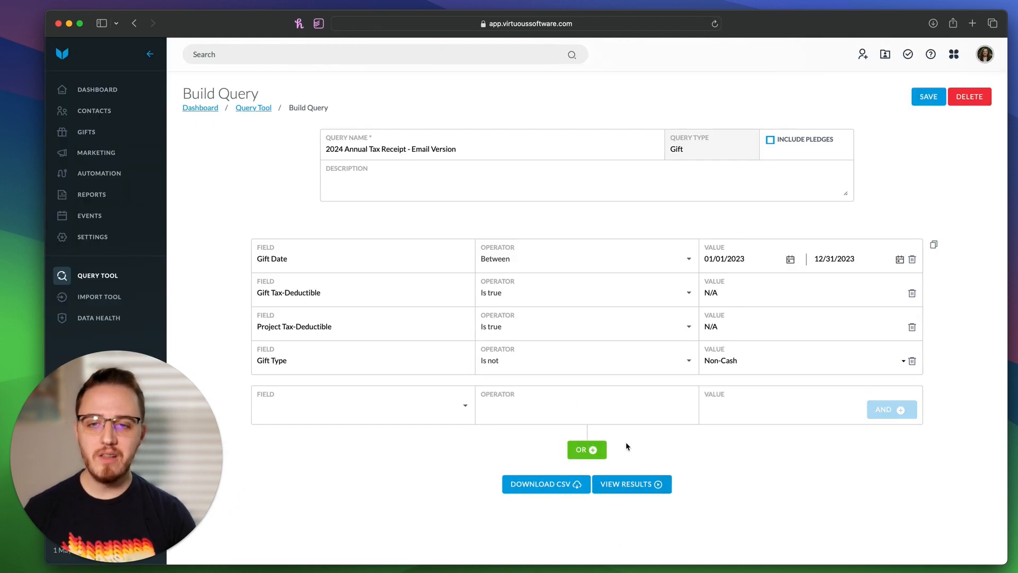
Step: Add the condition Contacts In 'Filter: Primary Has Email Address (Receipts)' with a new AND row
left_click(359, 410)
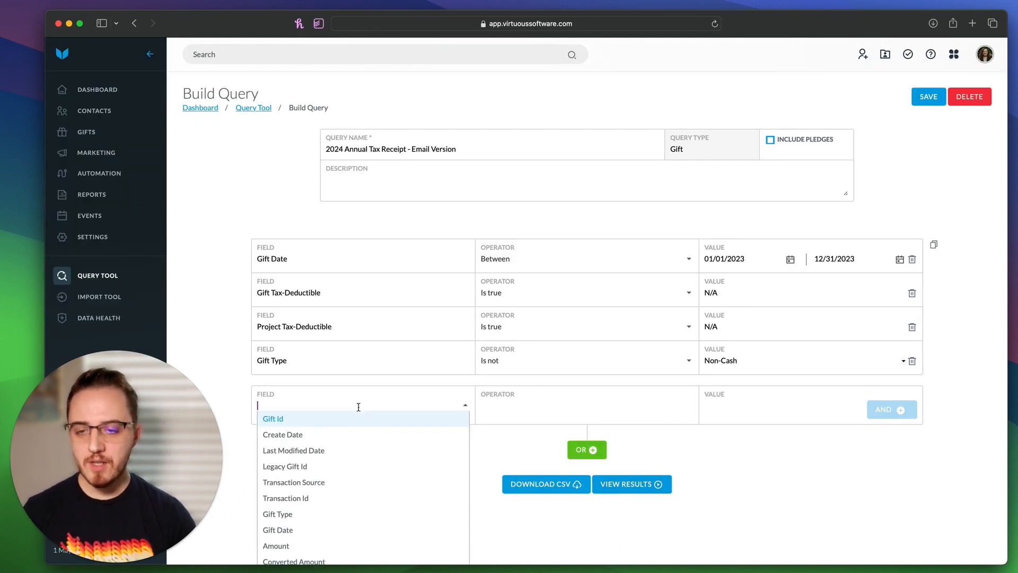
type("conta")
key("Return")
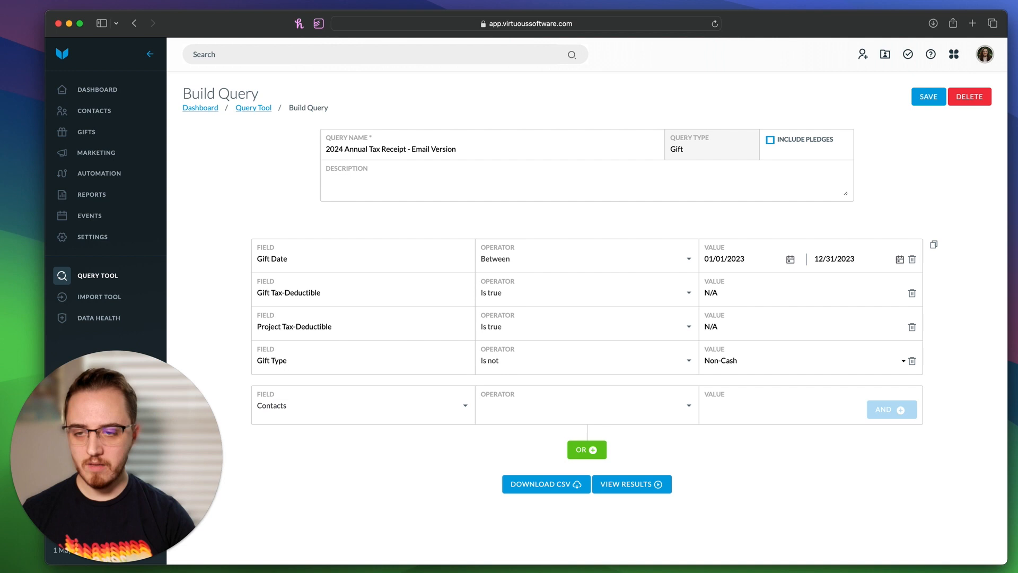
left_click(520, 404)
left_click(519, 416)
left_click(732, 407)
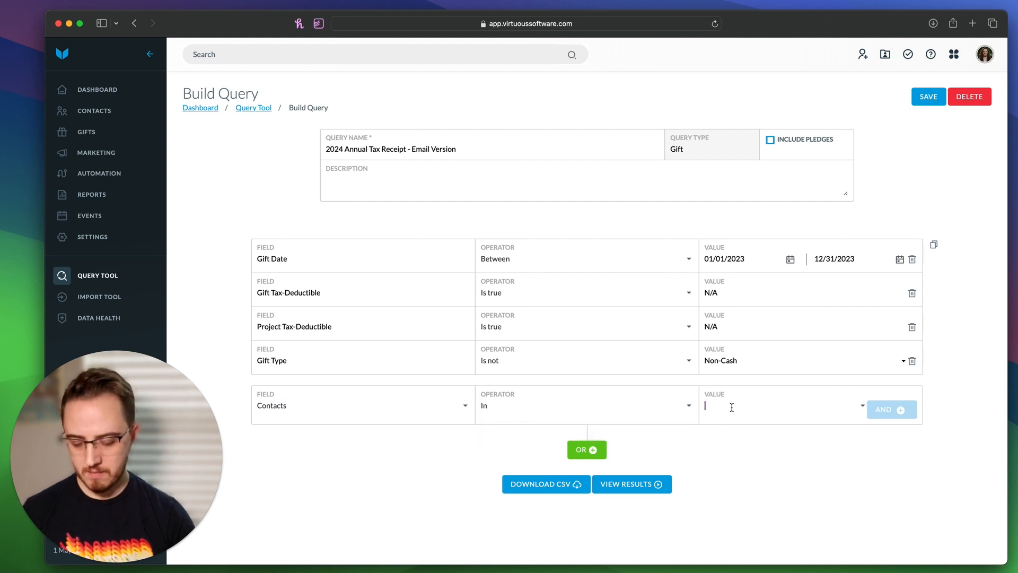
type("Filter")
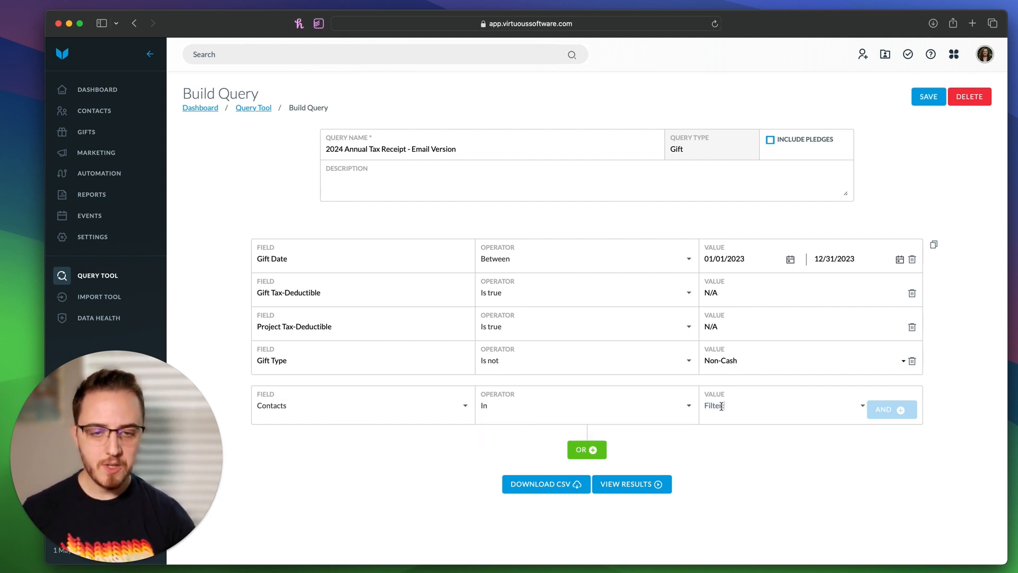
type(":")
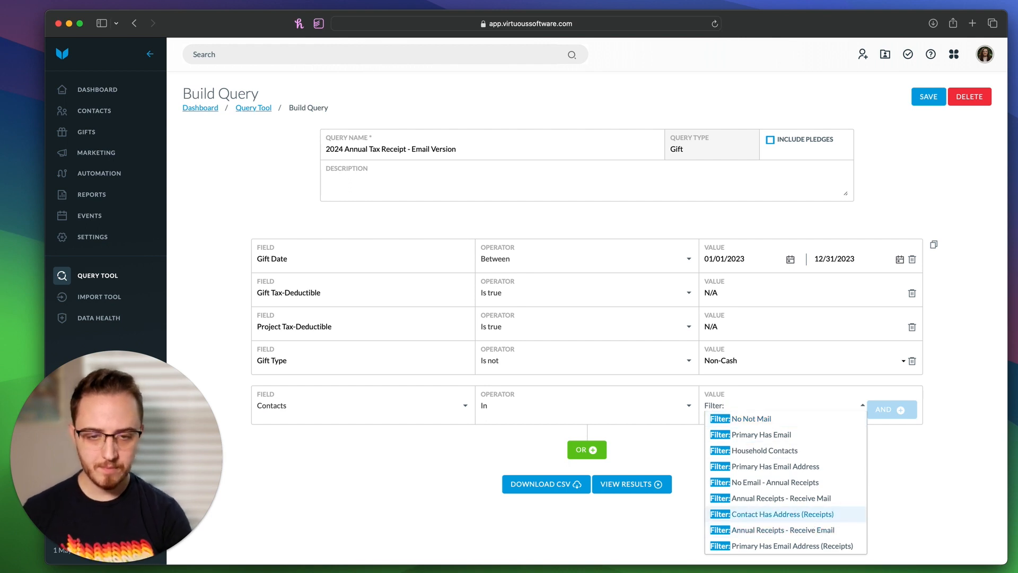
type(" prima")
left_click(782, 450)
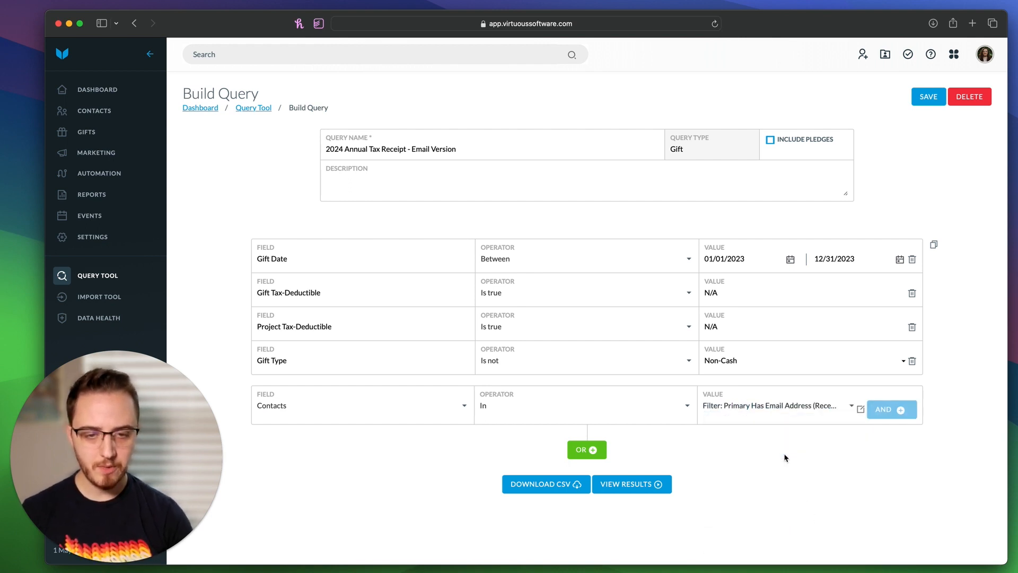
left_click(891, 408)
Step: Save the Email Version query and view its results: 8 gifts totaling $2,385.00
left_click(928, 97)
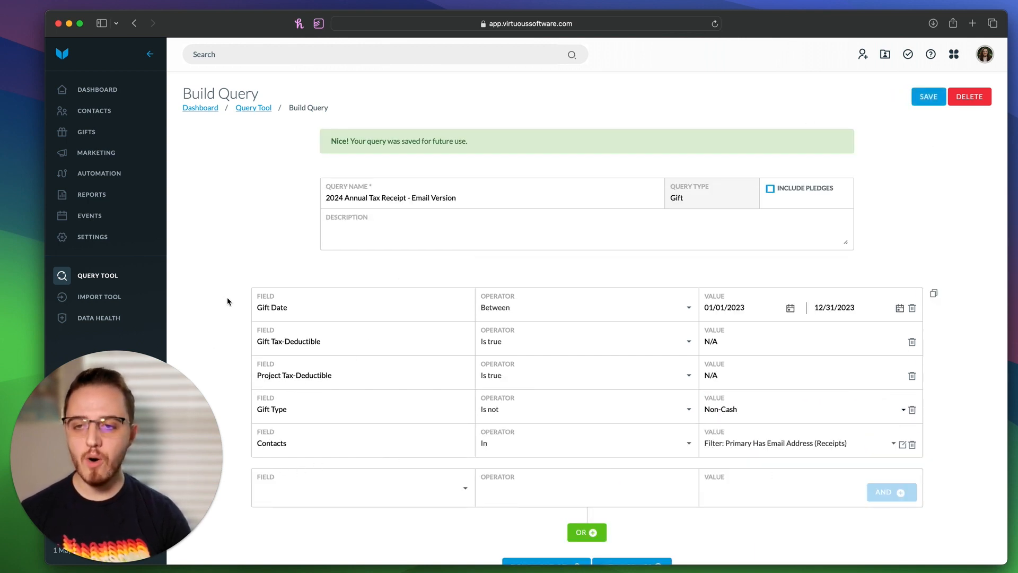
left_click_drag(251, 445, 404, 287)
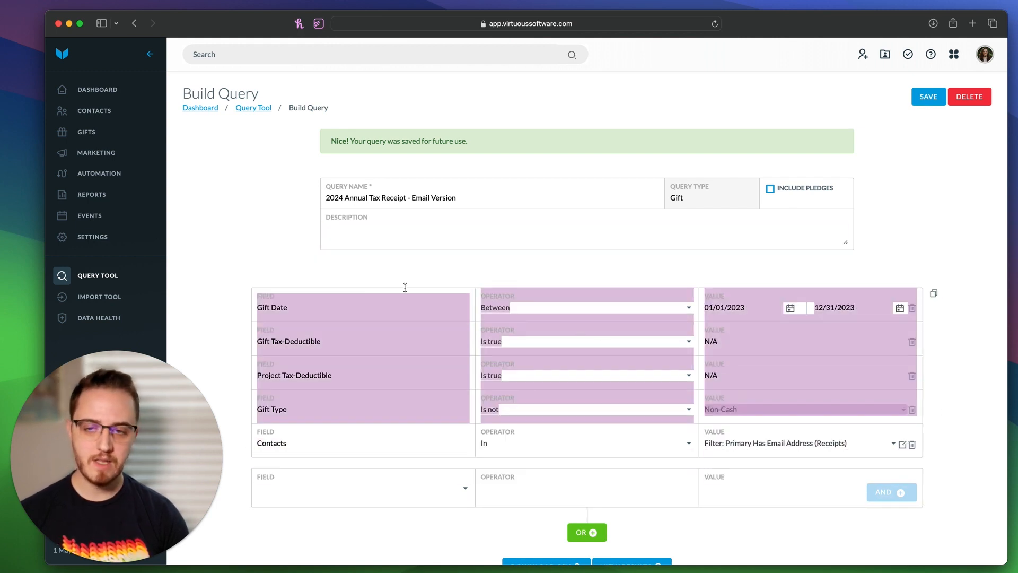
left_click(228, 346)
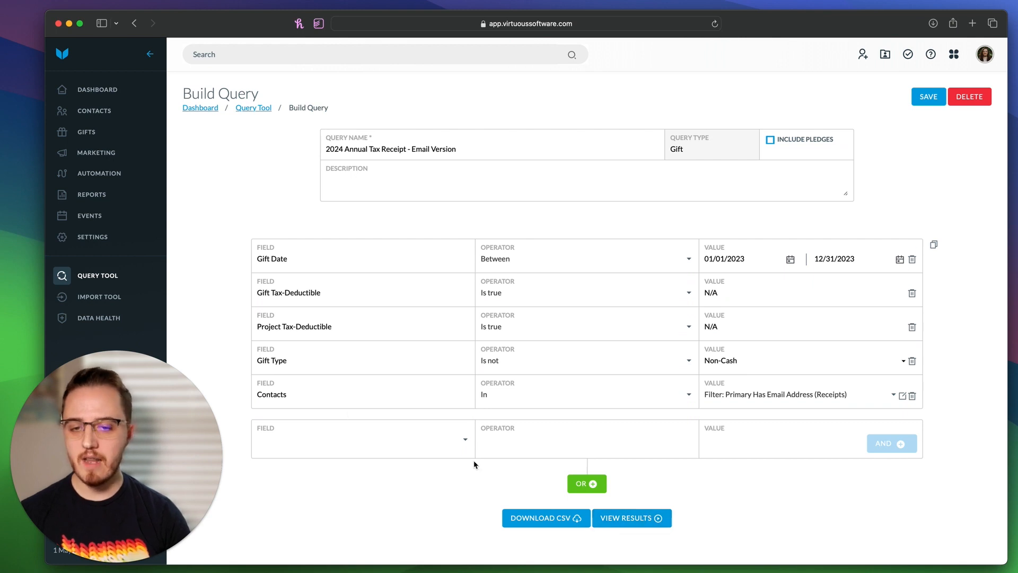
left_click(640, 522)
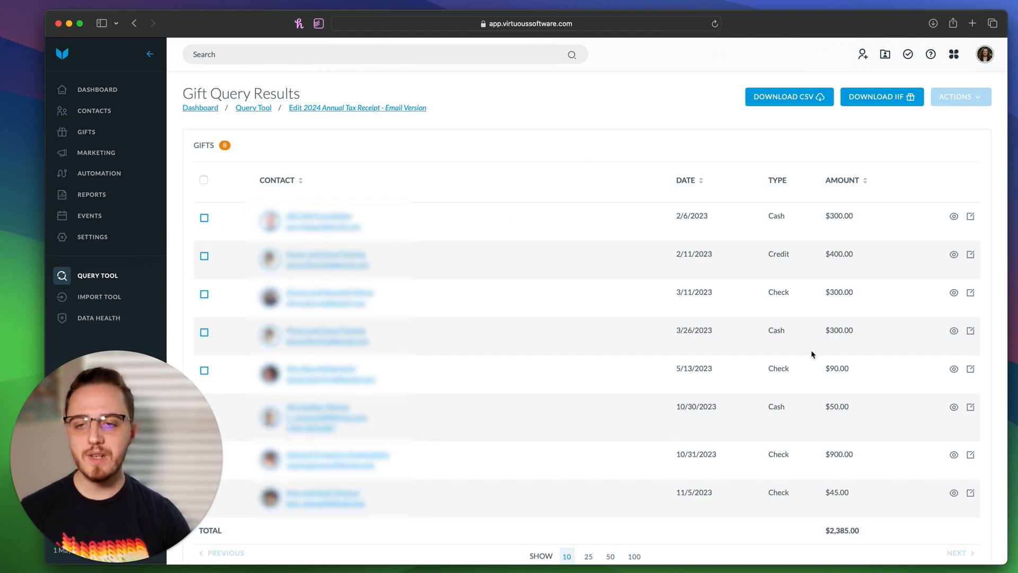
Step: Return to My Queries and start another copy of the 2024 Annual Tax Receipt query
left_click(103, 277)
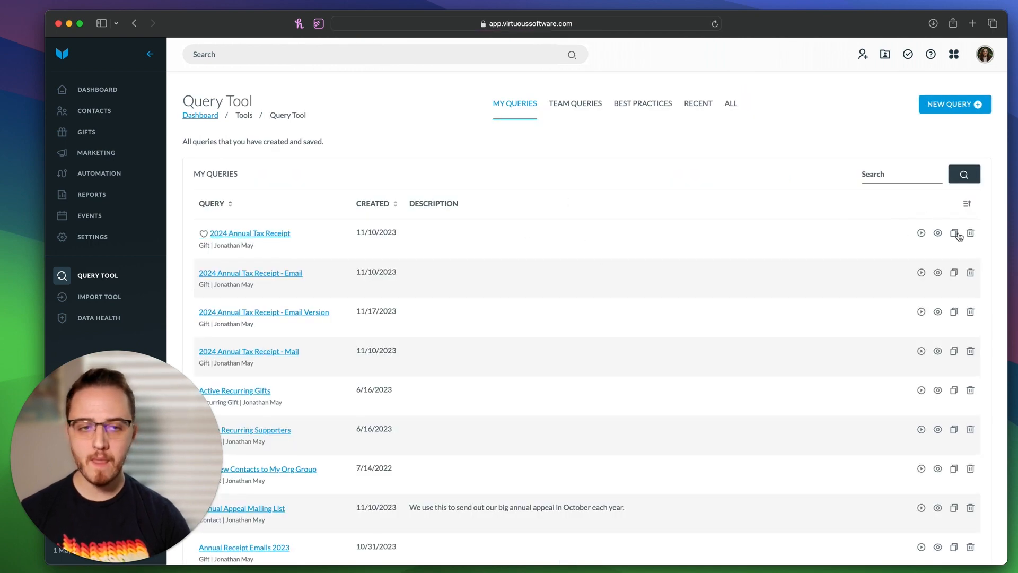
left_click(955, 234)
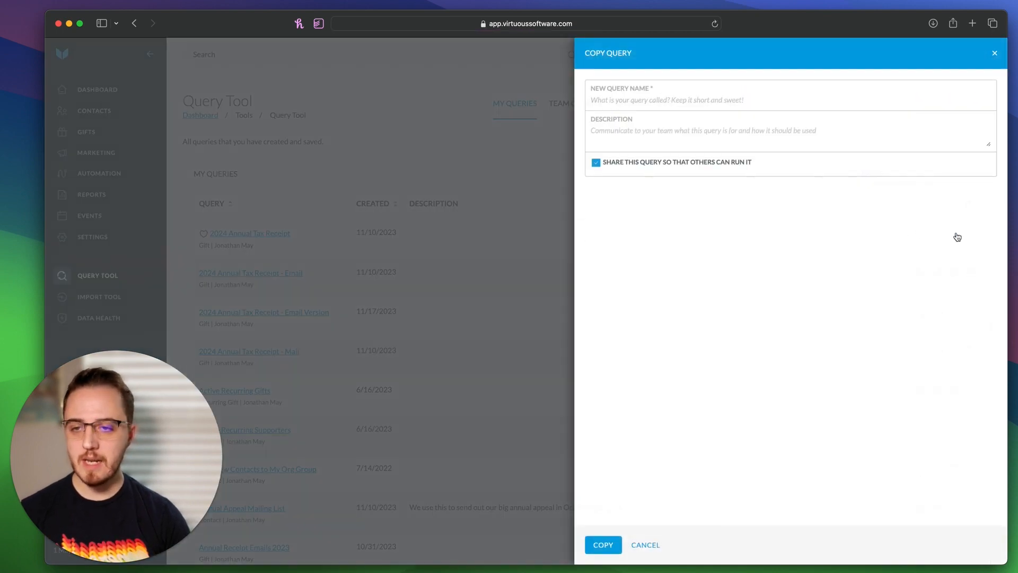
Step: Copy the 2024 Annual Tax Receipt query under the name '2024 Annual Tax Receipt - Mail Version'
left_click(618, 100)
type("29")
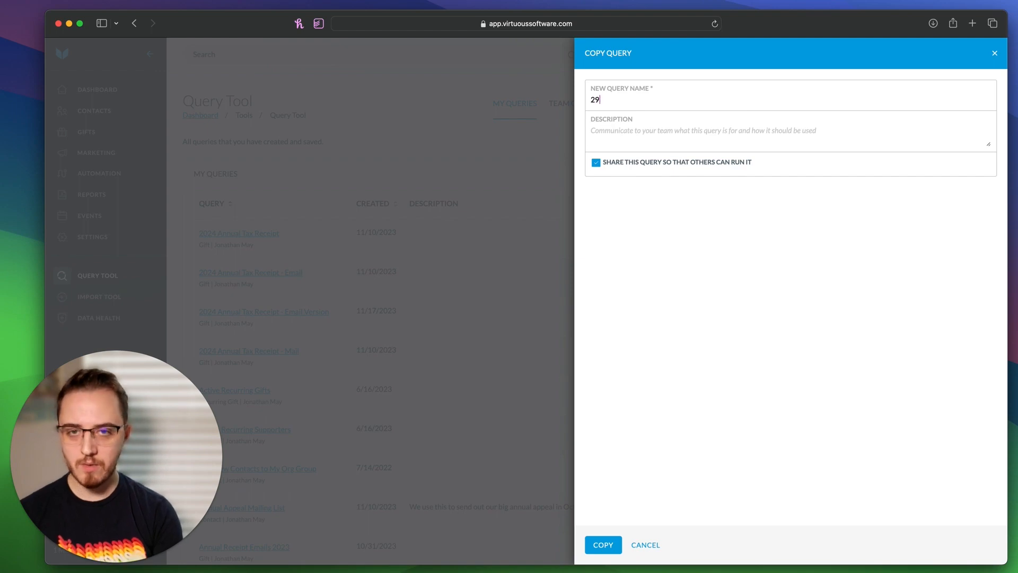
key("BackSpace")
type("024 Annual")
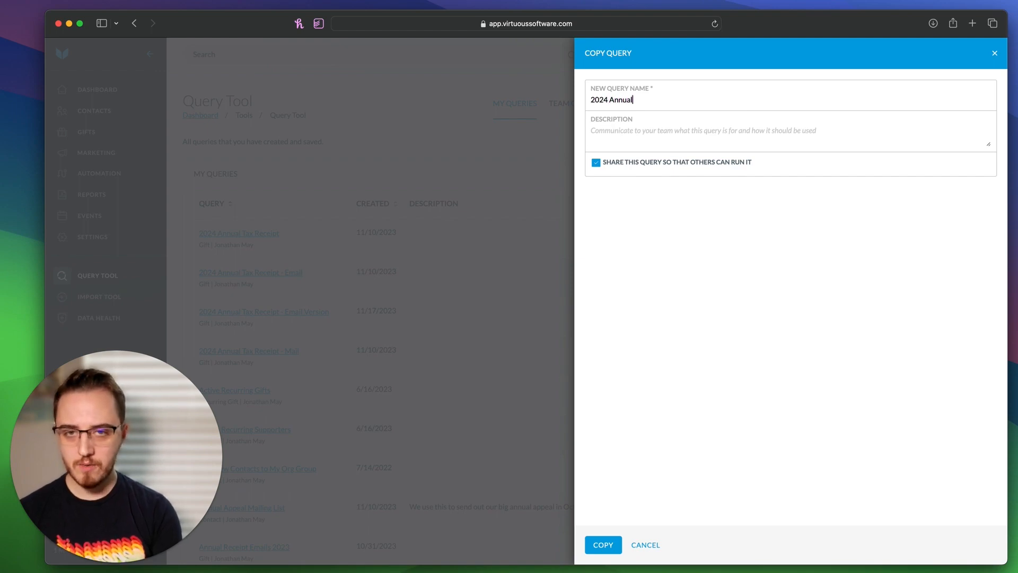
type(" Tax Receipt")
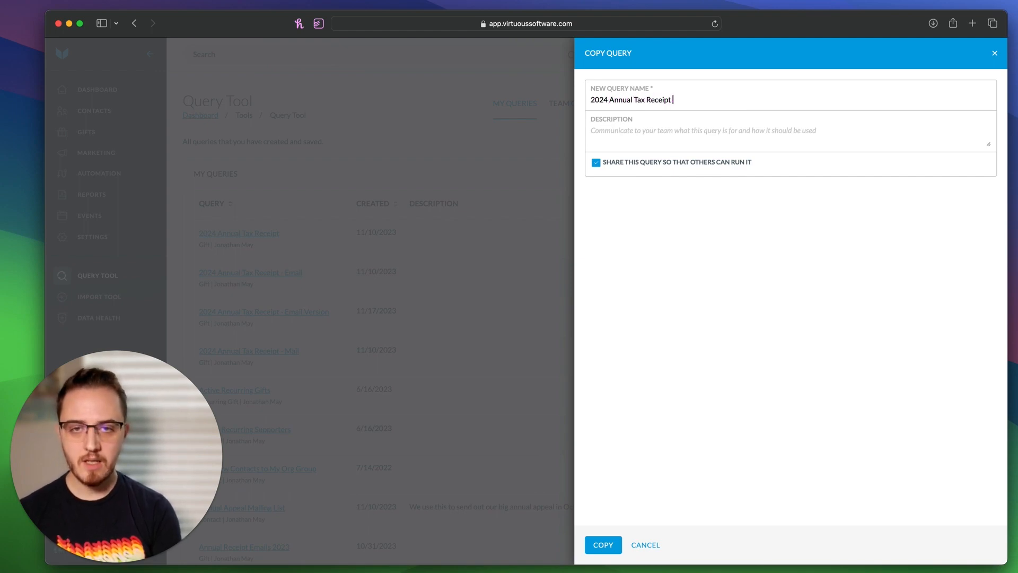
type(" - Mail Version")
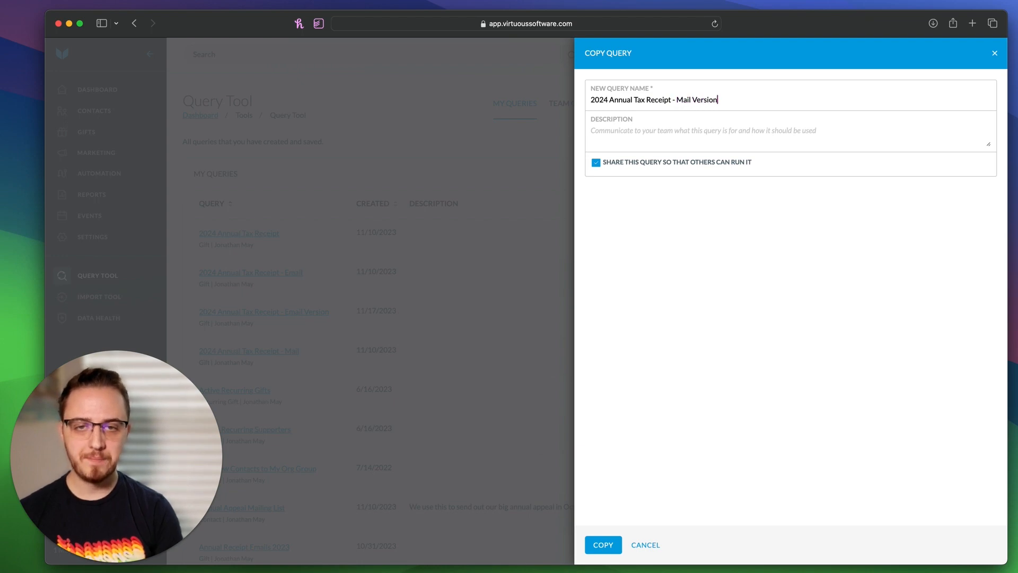
left_click(600, 545)
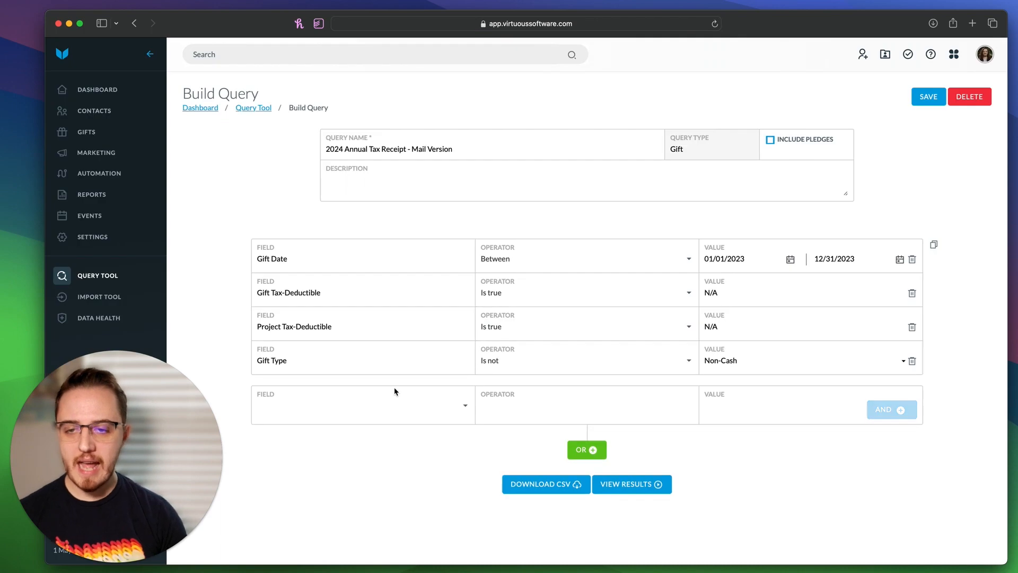
Step: Add a condition: Contacts Not in filter Primary Has Email Address (Receipts)
left_click(346, 409)
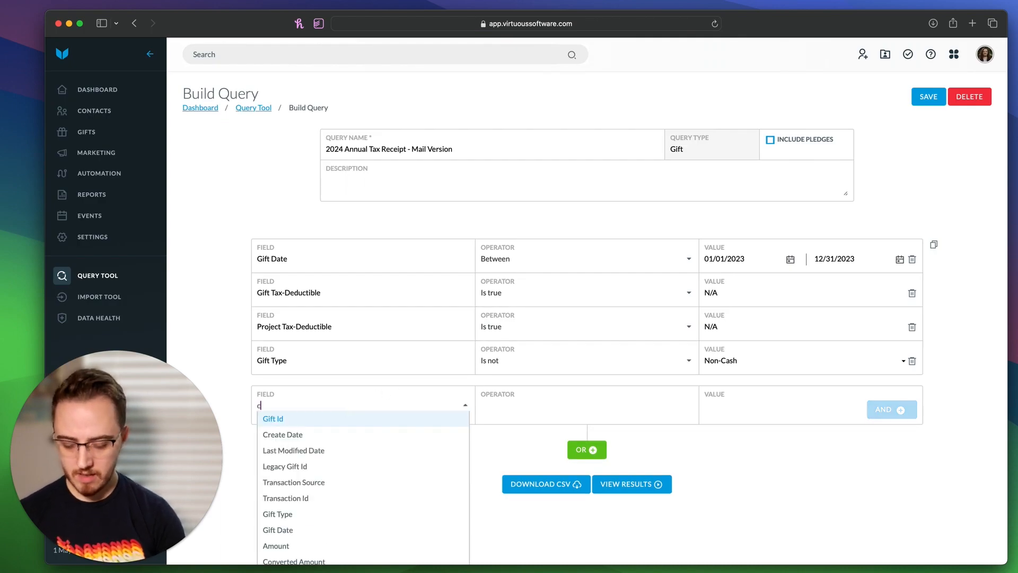
type("conta")
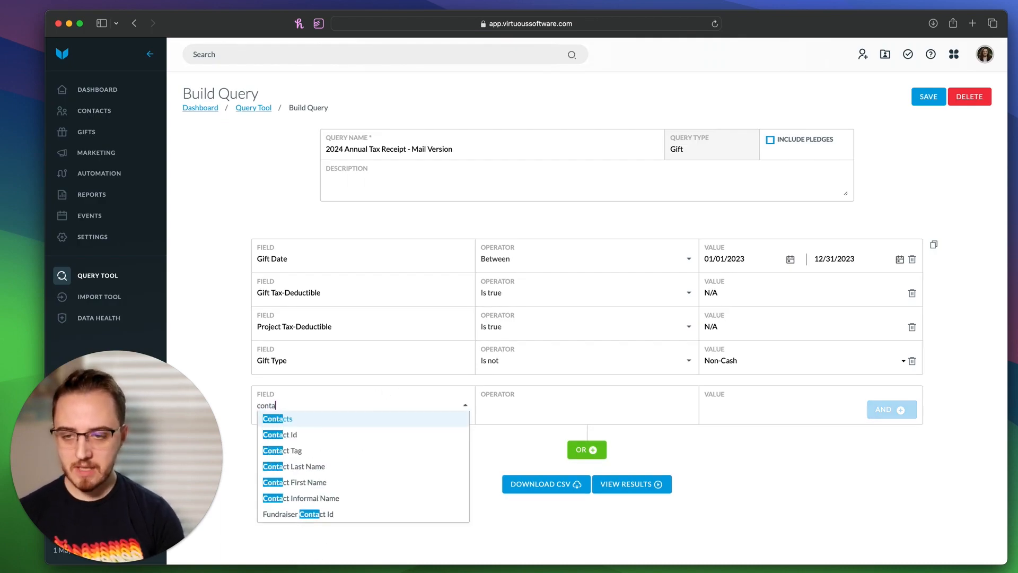
left_click(361, 418)
left_click(538, 405)
left_click(535, 440)
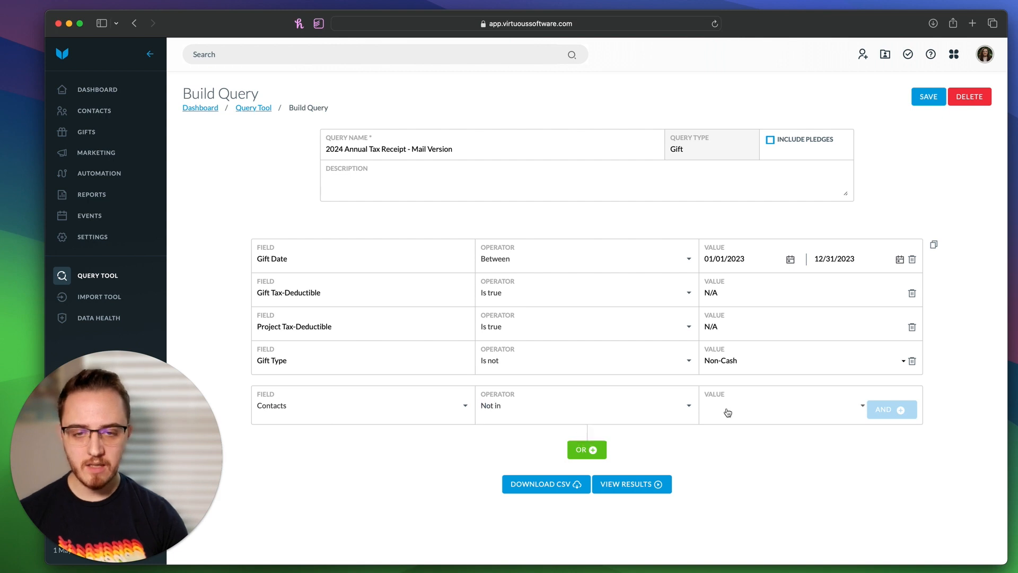
left_click(845, 405)
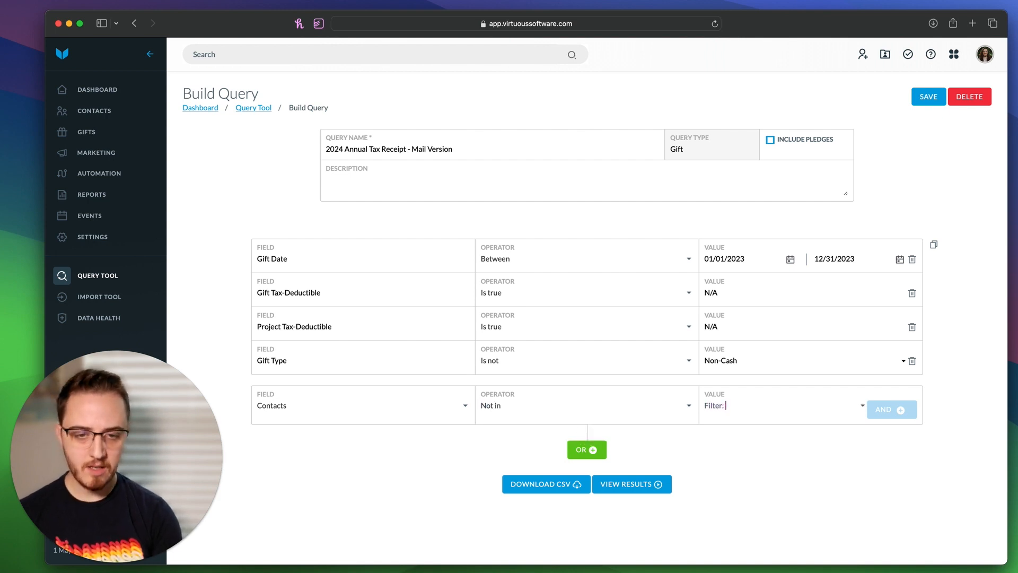
type("Pr")
left_click(752, 455)
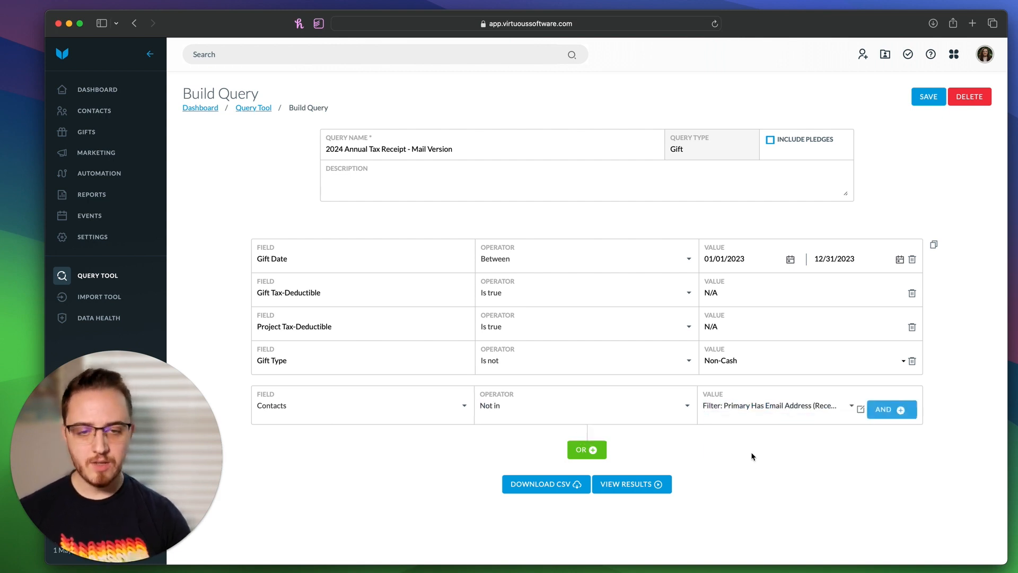
Step: Add a second condition: Contacts In filter Contact Has Address (Receipts)
left_click(895, 409)
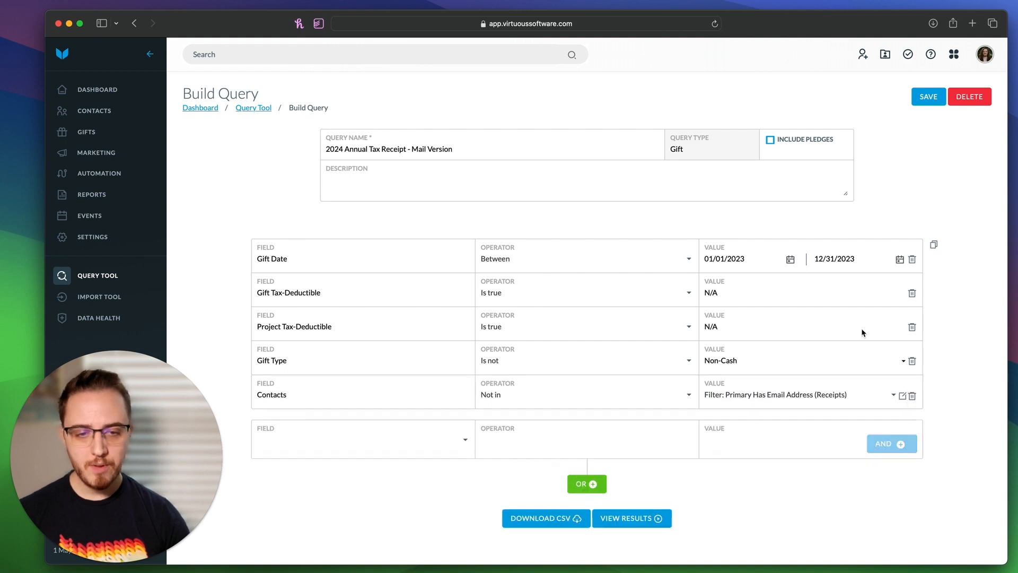
left_click(293, 452)
type("cont")
key("Return")
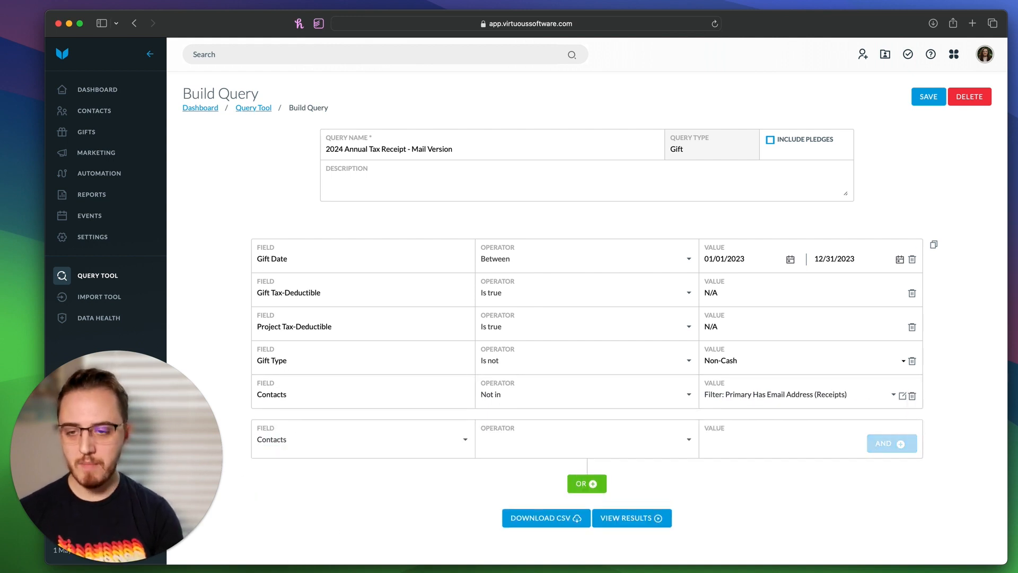
left_click(483, 441)
left_click(503, 458)
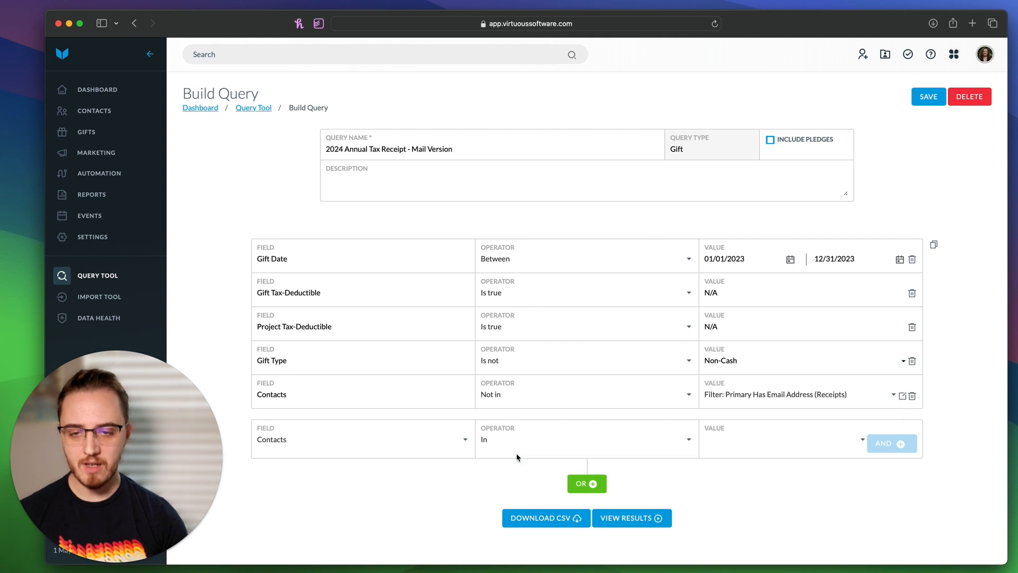
left_click(713, 438)
type("Filter: ")
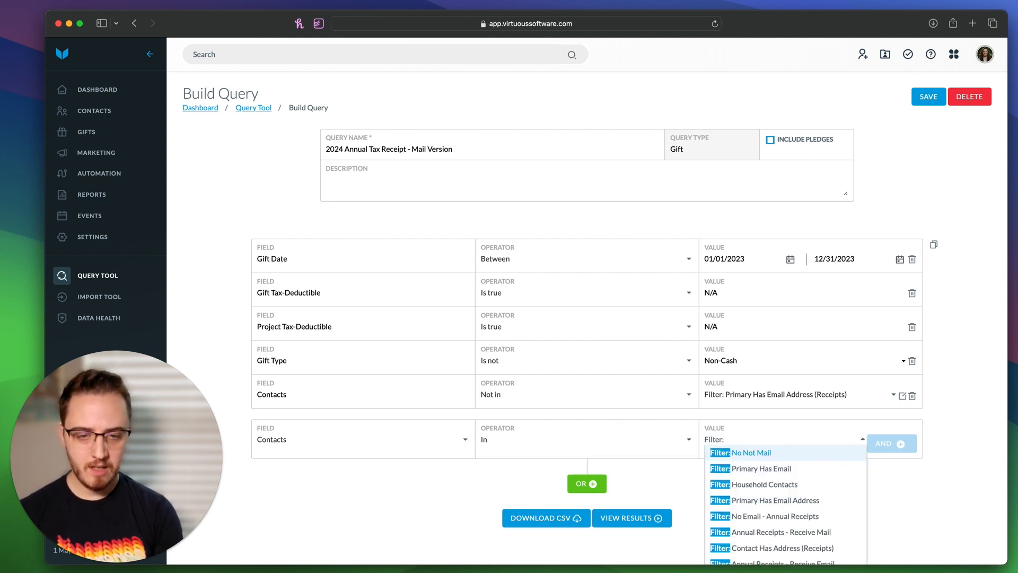
type("Cont")
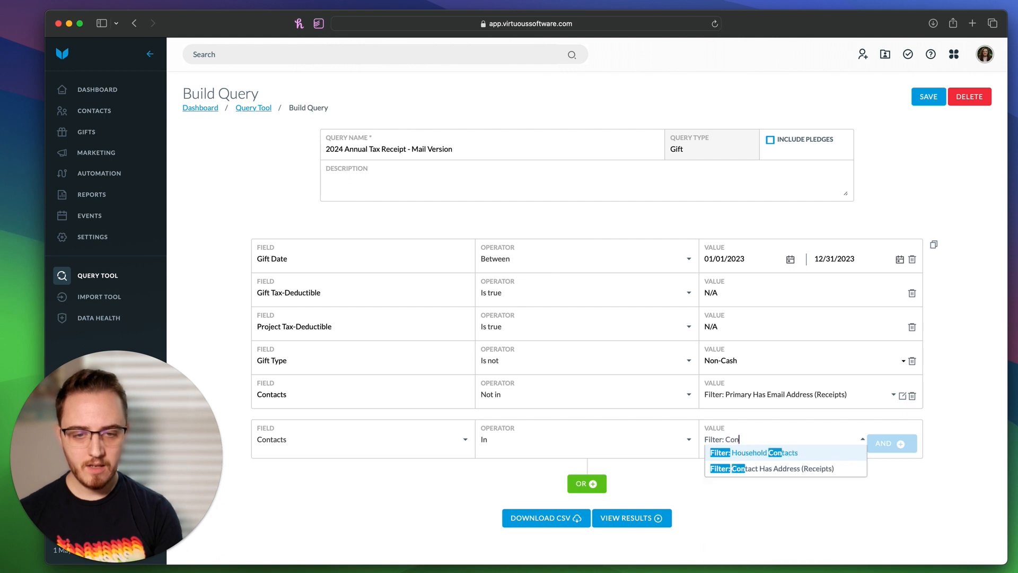
left_click(782, 468)
left_click(902, 444)
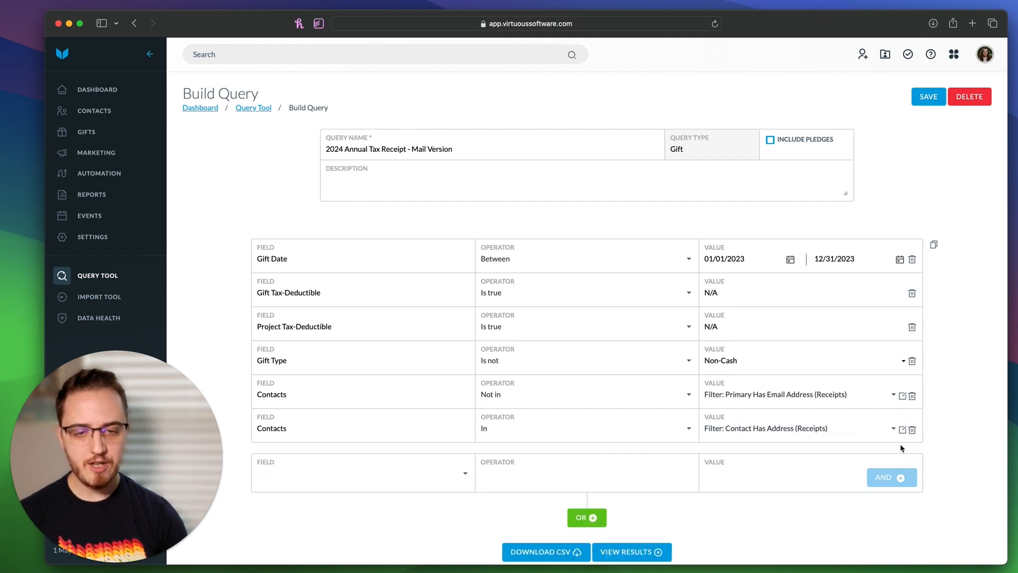
Step: Save the Mail Version query and run it to view its gift results
left_click(922, 93)
scroll(833, 229, "down", 2)
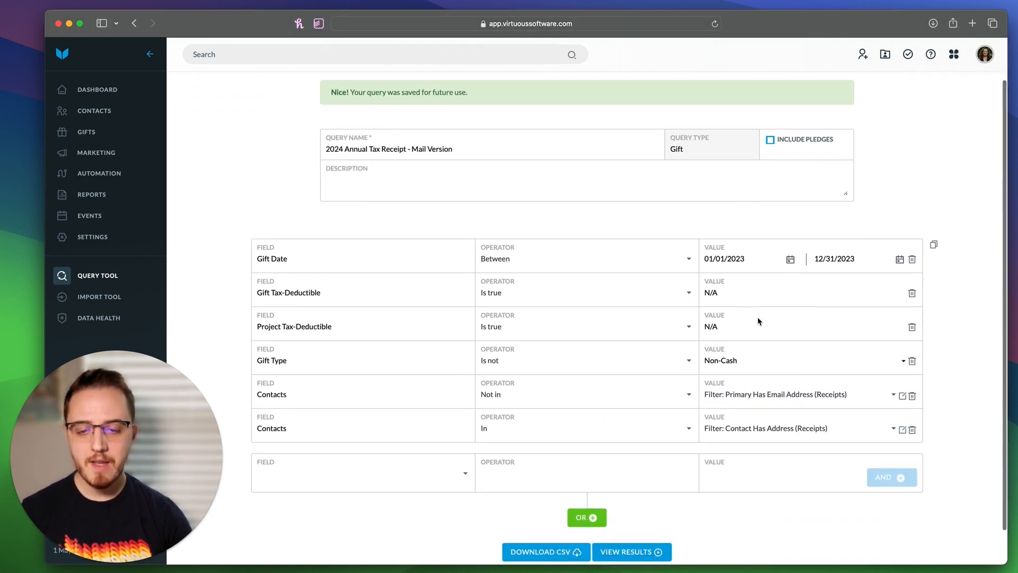
left_click(625, 552)
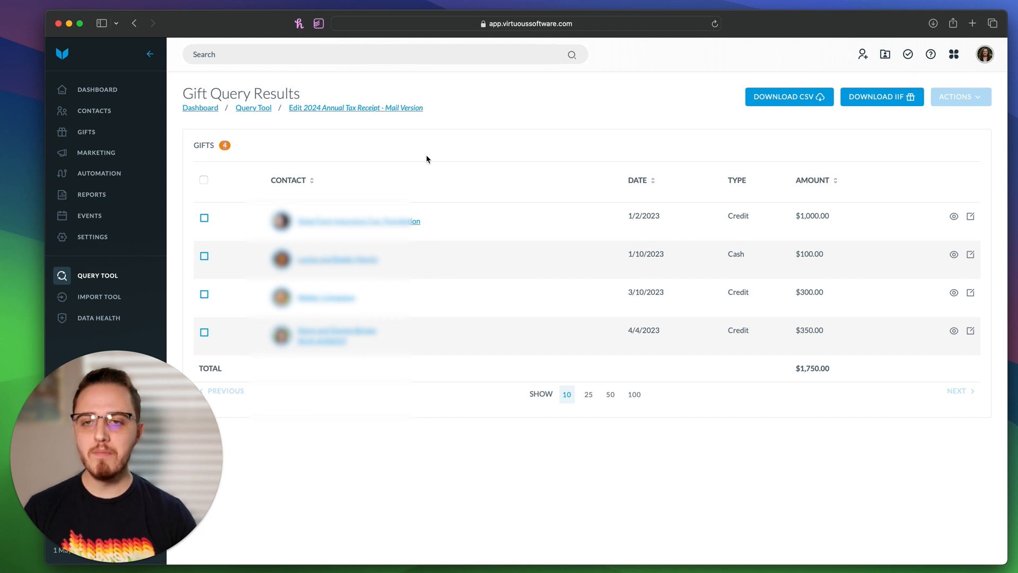
Step: After reviewing the 4 gifts totalling $1,750.00, reopen the Mail Version query for editing
left_click(397, 107)
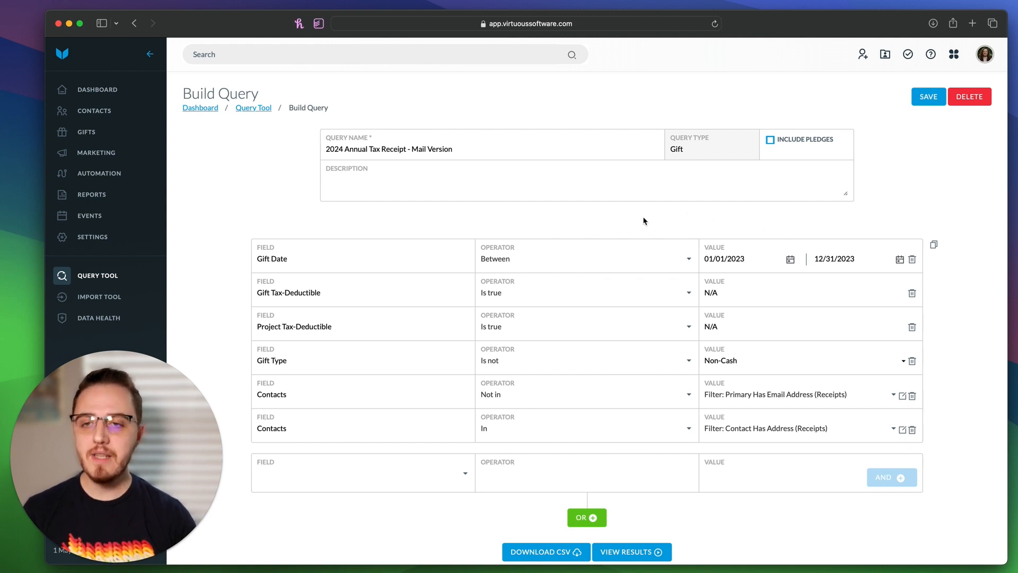
Step: Go to the Dashboard from the left sidebar
left_click(115, 90)
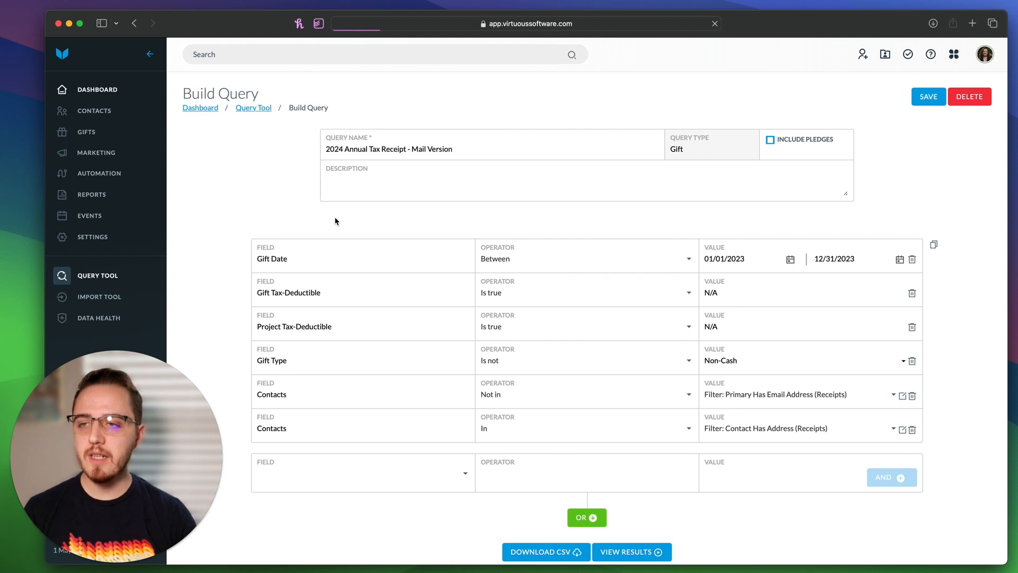